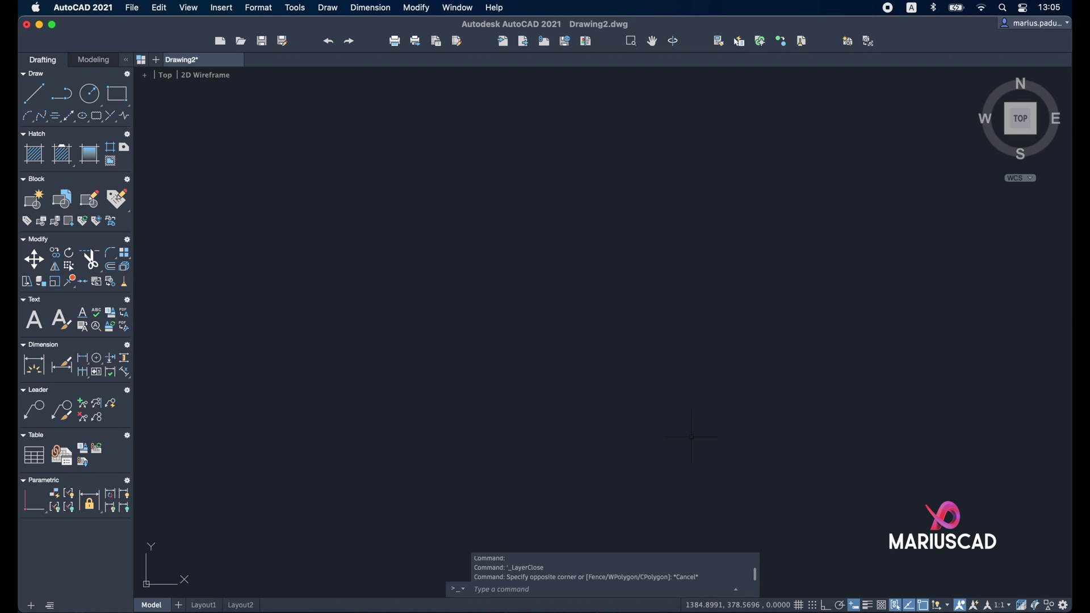
Step: In Drawing Units, keep Decimal length type, set precision 0.00 and insertion scale to Centimeters
type("units")
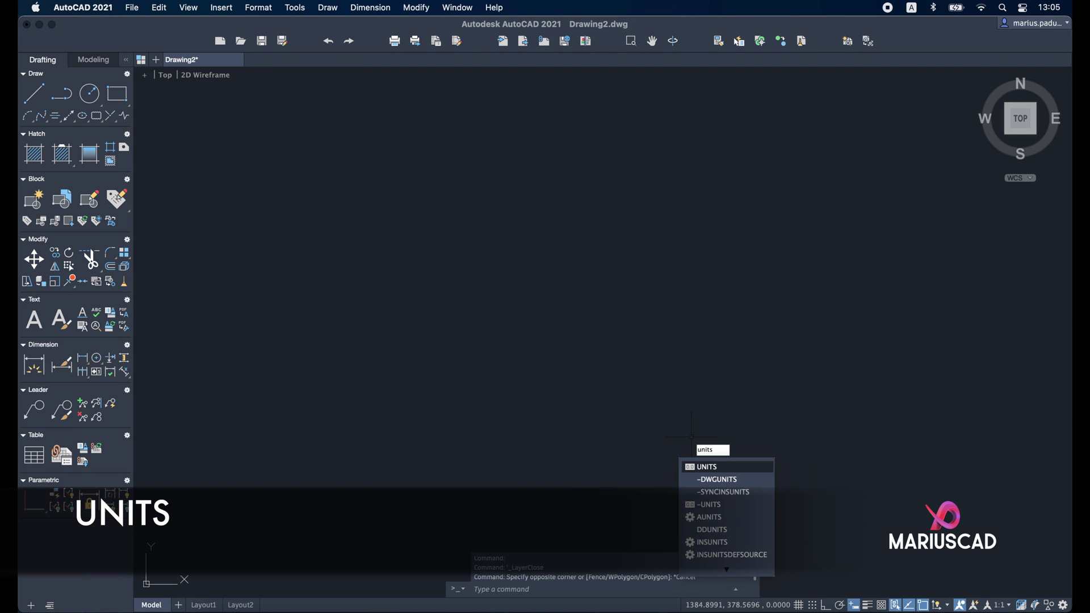
key("Return")
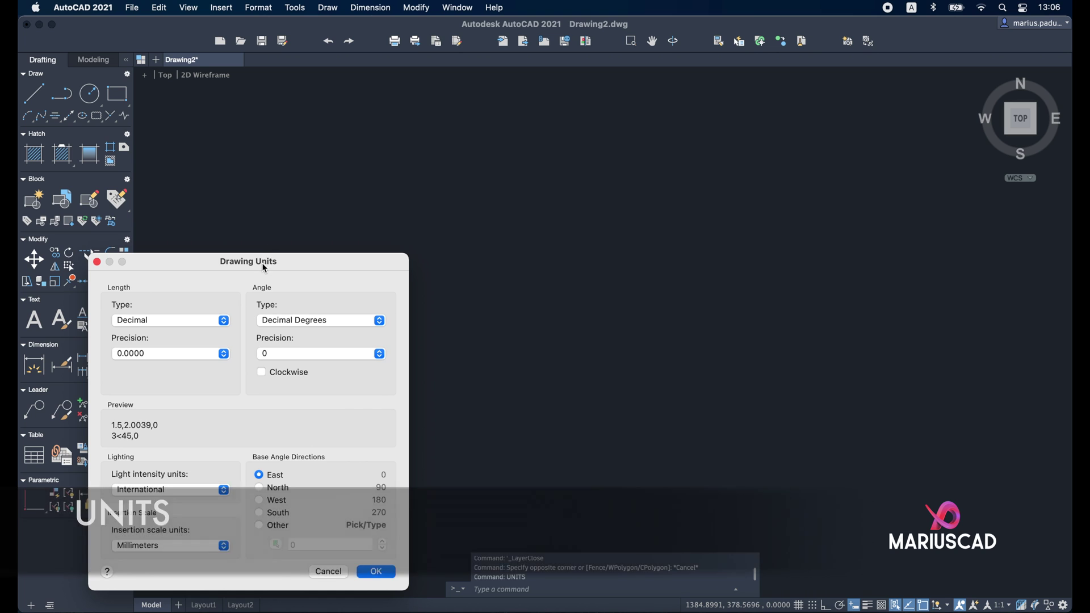
left_click_drag(264, 263, 636, 168)
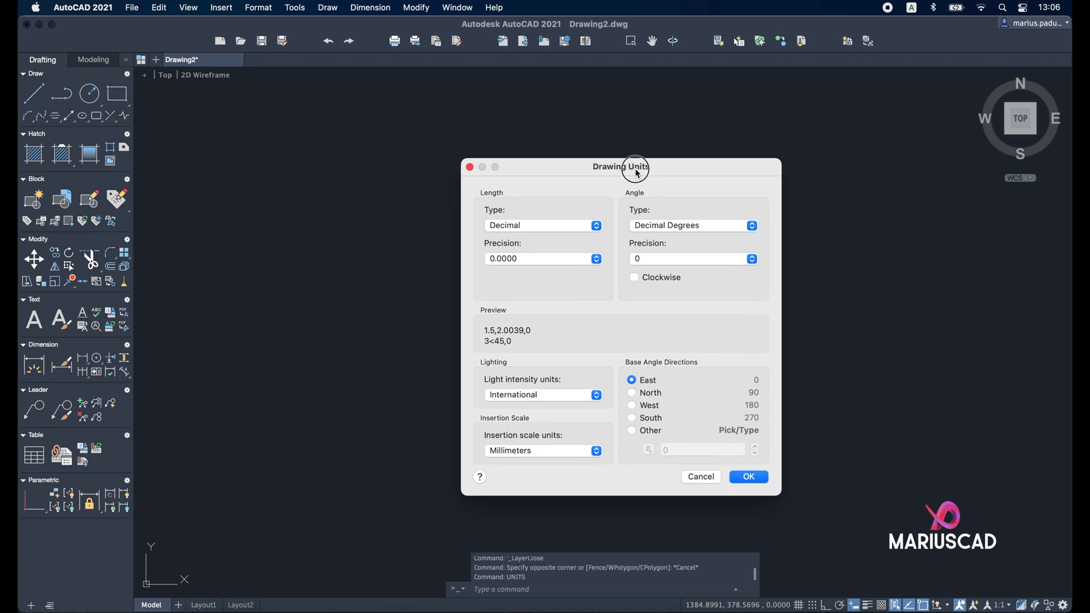
left_click(593, 229)
left_click(589, 229)
left_click(564, 261)
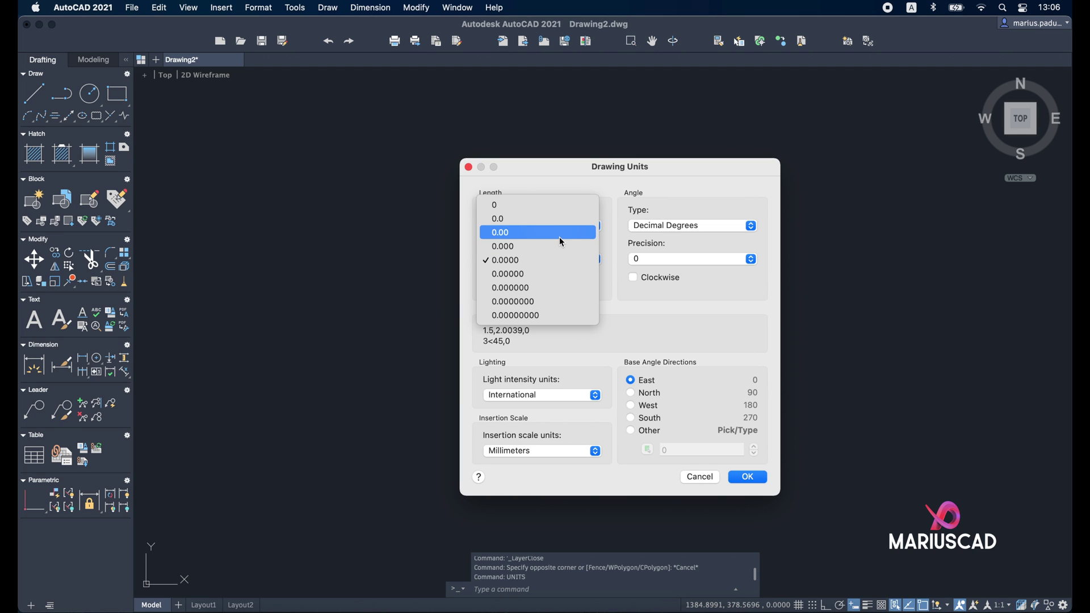
left_click(562, 241)
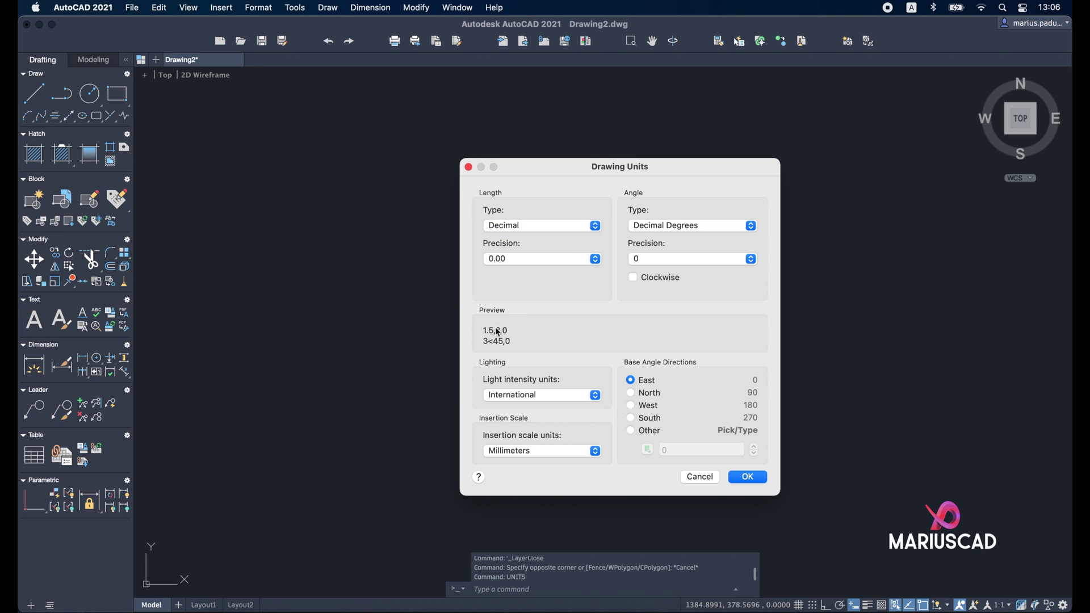
left_click(532, 395)
left_click(548, 397)
left_click(554, 450)
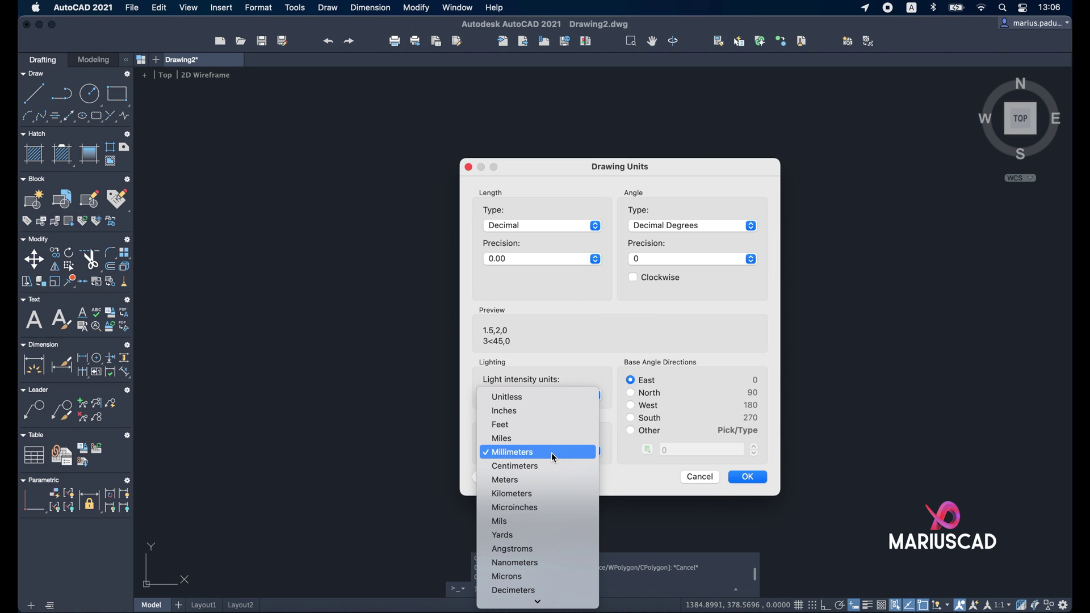
left_click(546, 467)
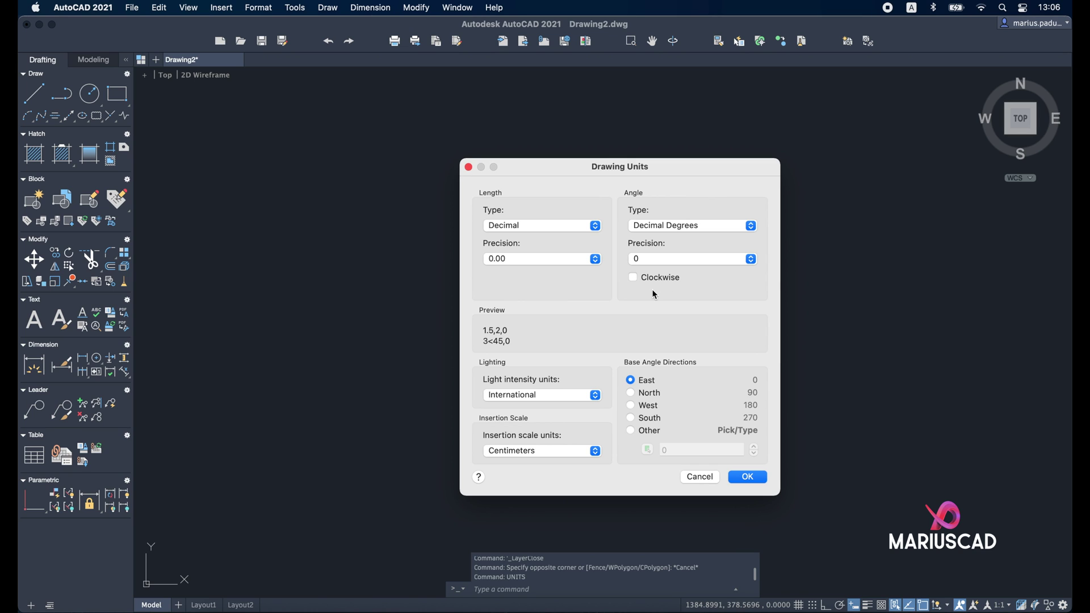
left_click(754, 477)
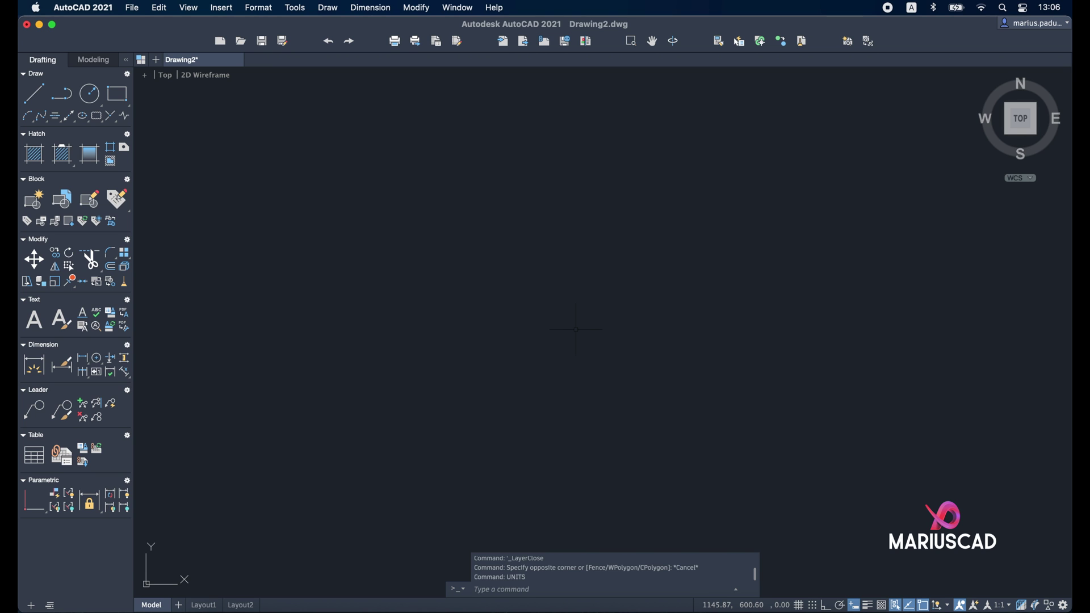
Step: Open the Layers palette with LAYER and change layer 0's lineweight from Default to 0.00 mm
type("LAYER")
key("Return")
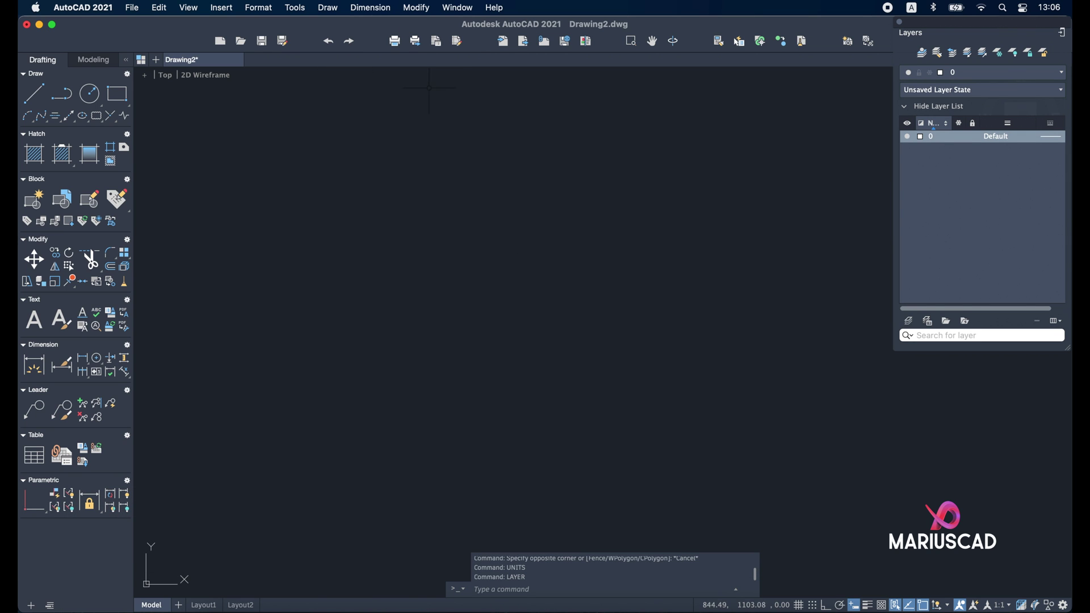
left_click(494, 8)
type("layer")
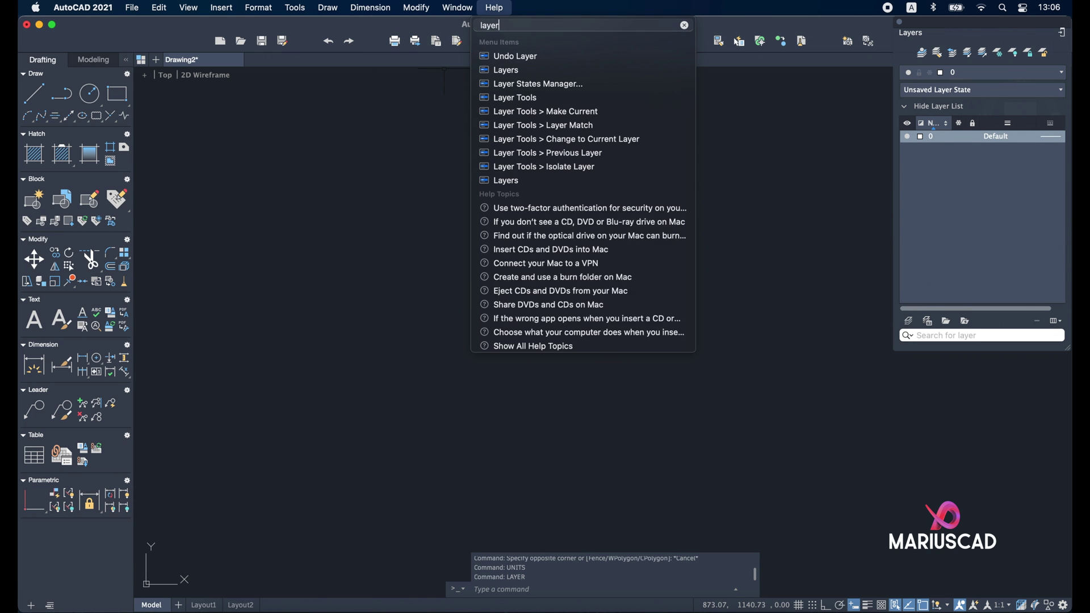
mouse_move(560, 72)
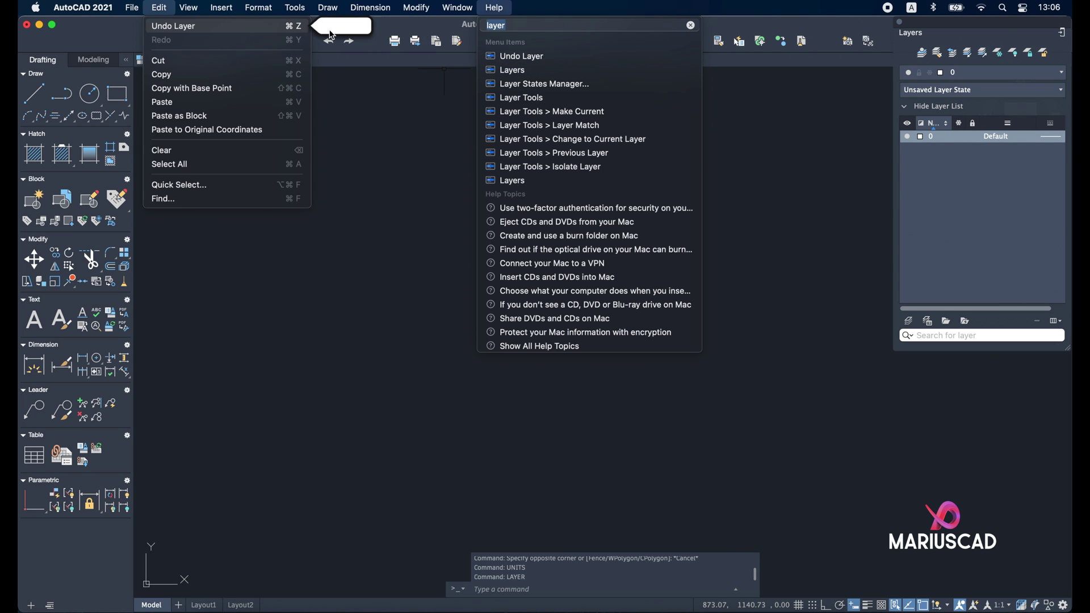
left_click(542, 84)
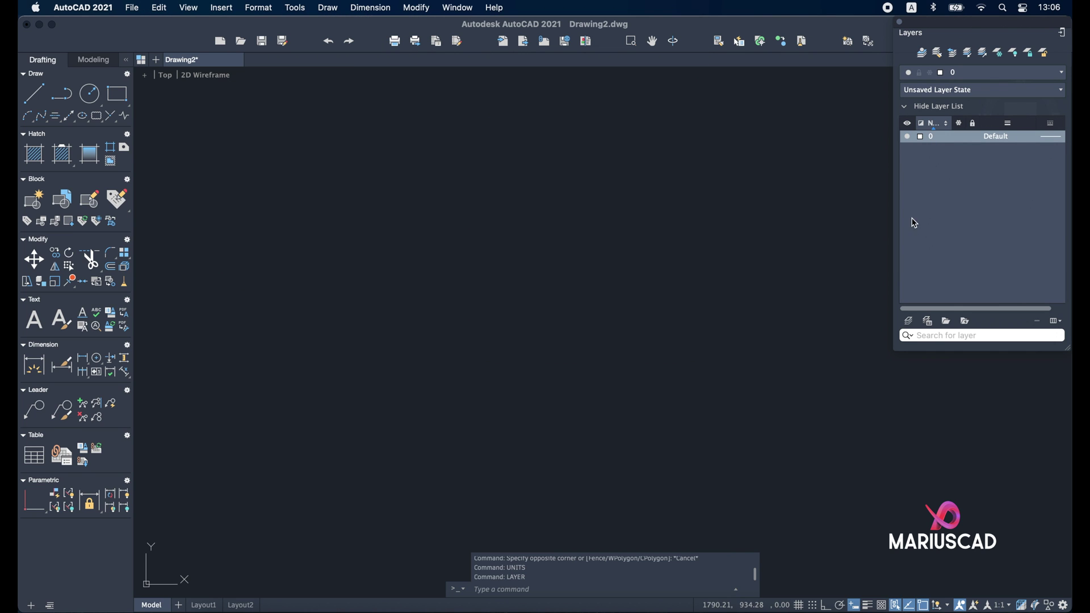
left_click(1014, 138)
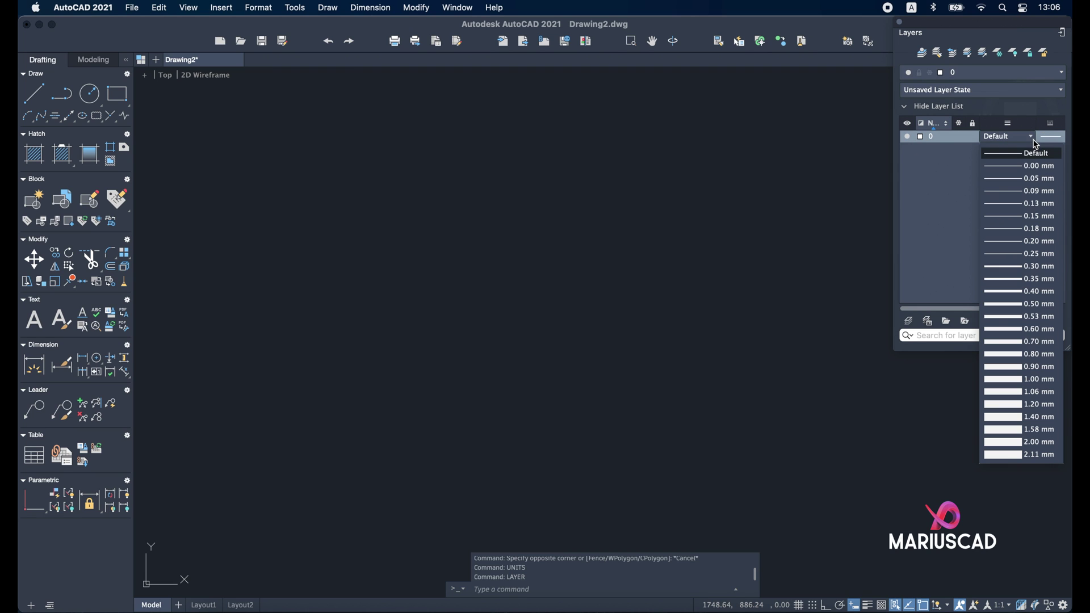
left_click(1029, 173)
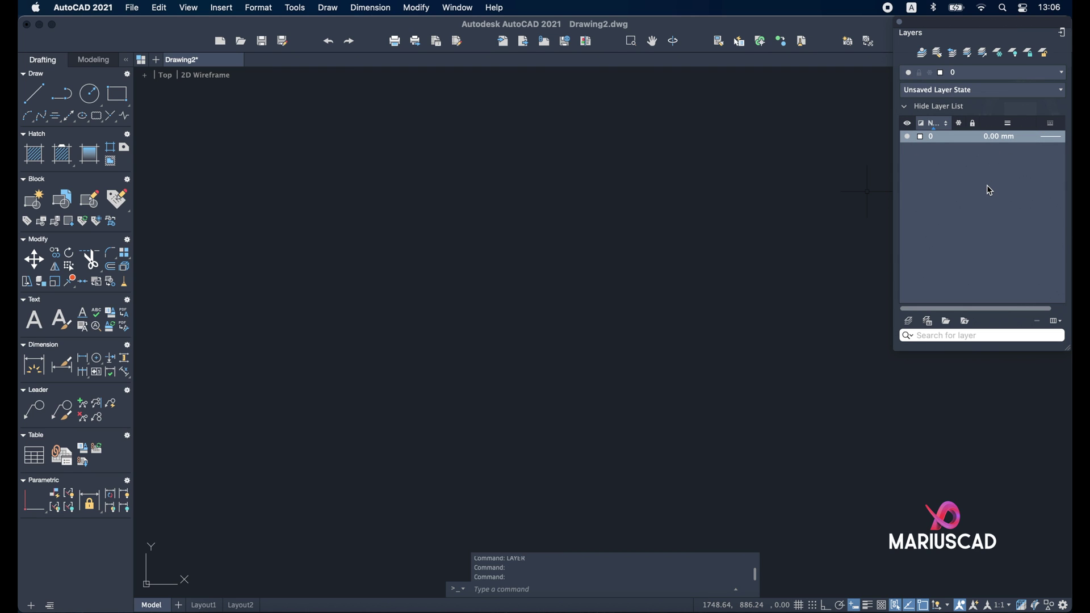
Step: Create a red 'Axis' layer and load and assign the DASHDOT2 linetype to it
left_click(907, 322)
type("A")
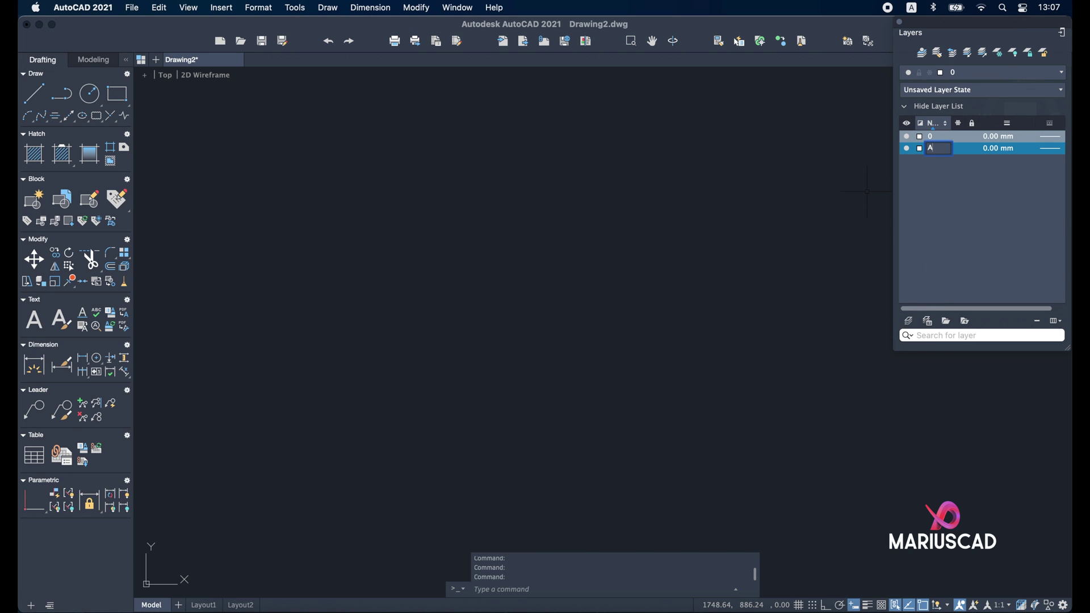
type("xis")
left_click(920, 149)
left_click(931, 164)
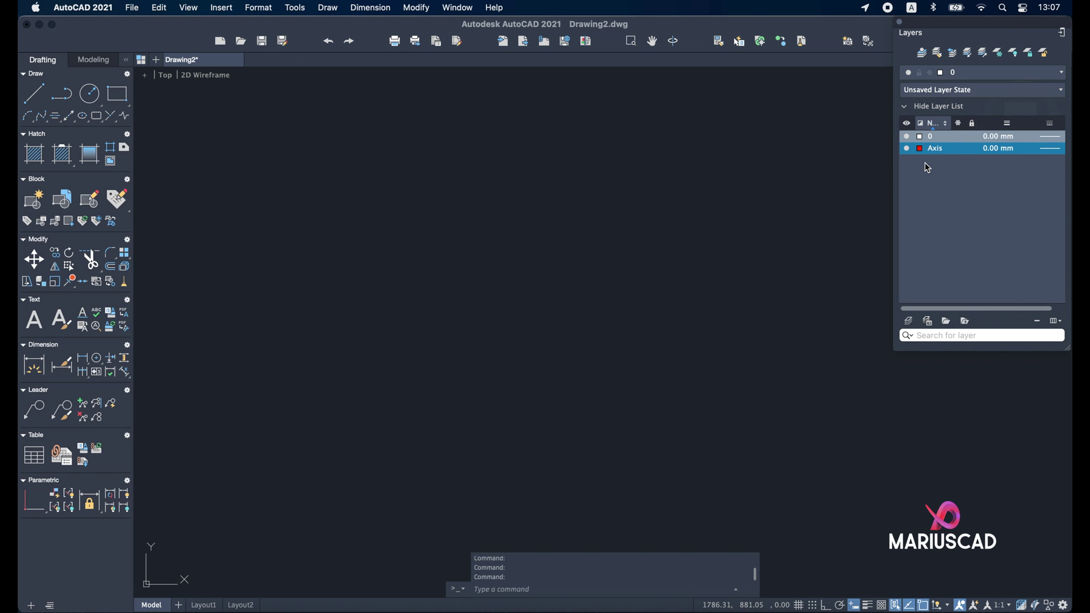
left_click(1048, 151)
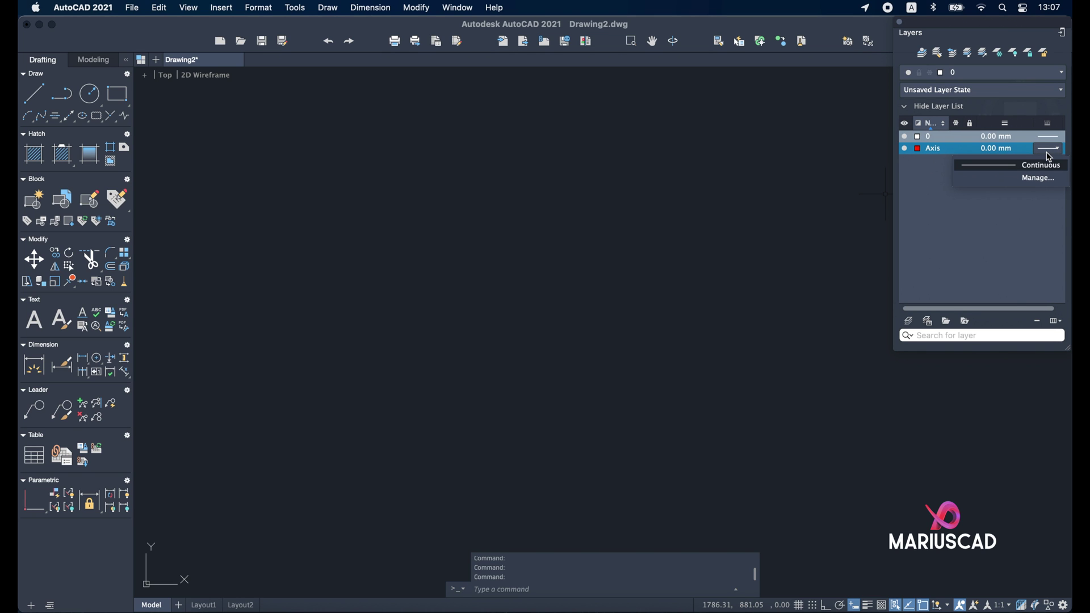
left_click(1039, 179)
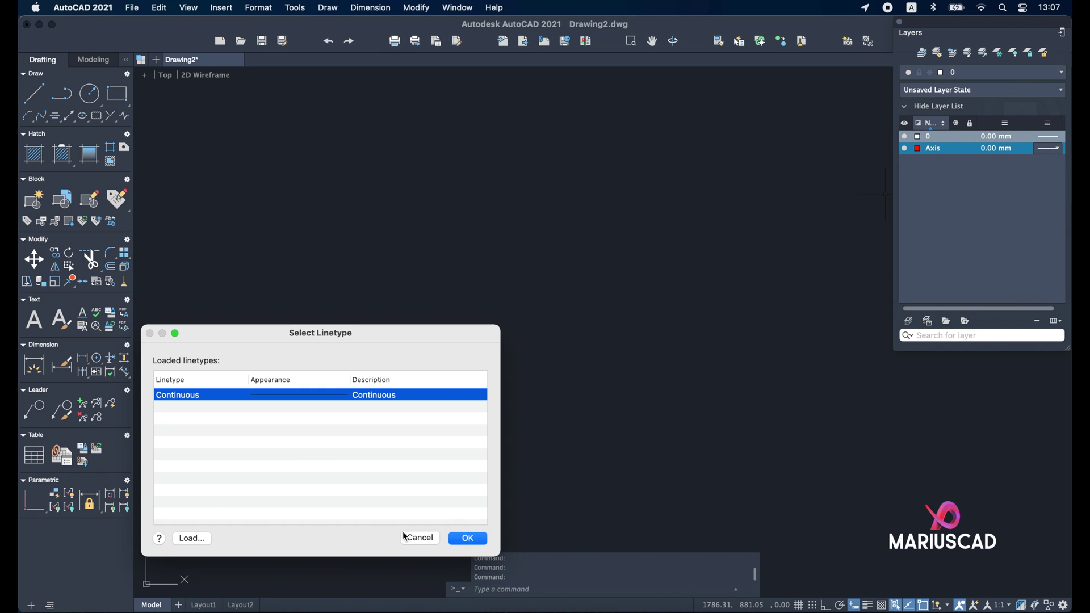
left_click(192, 540)
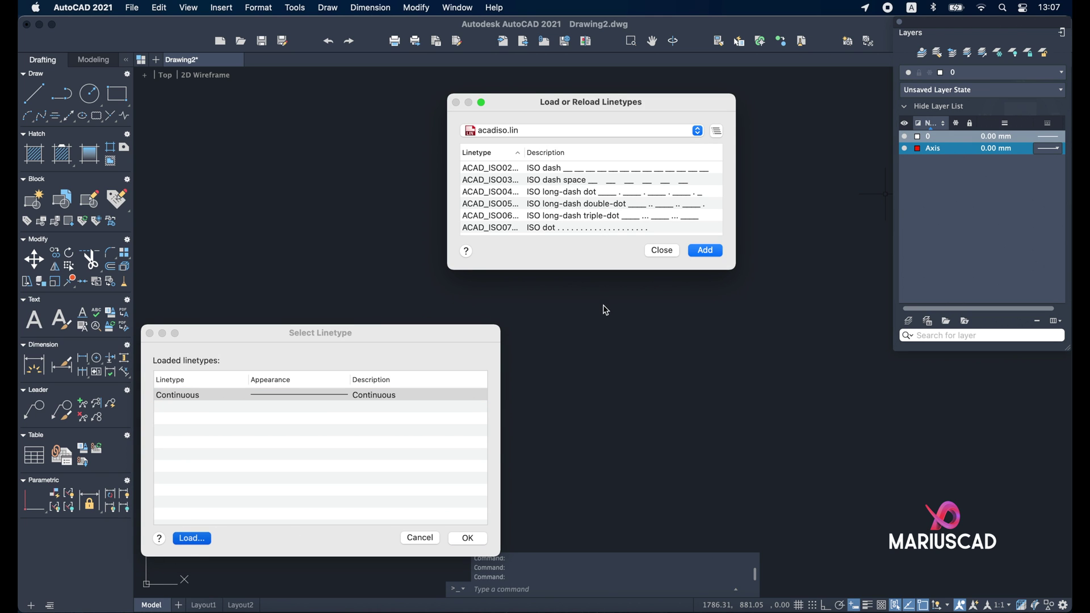
left_click_drag(604, 271, 603, 486)
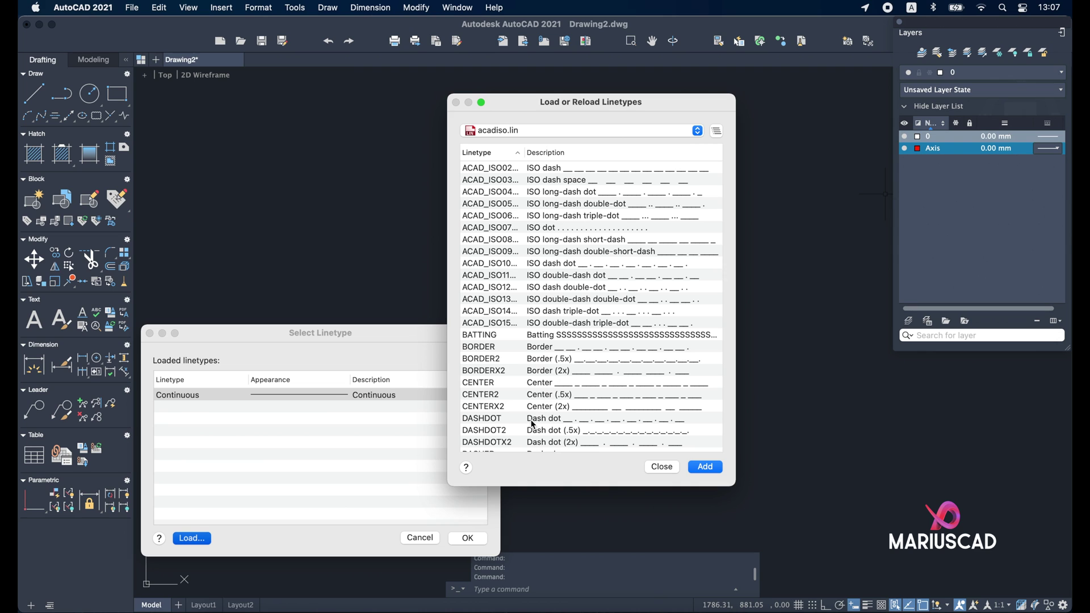
left_click(563, 433)
left_click(705, 467)
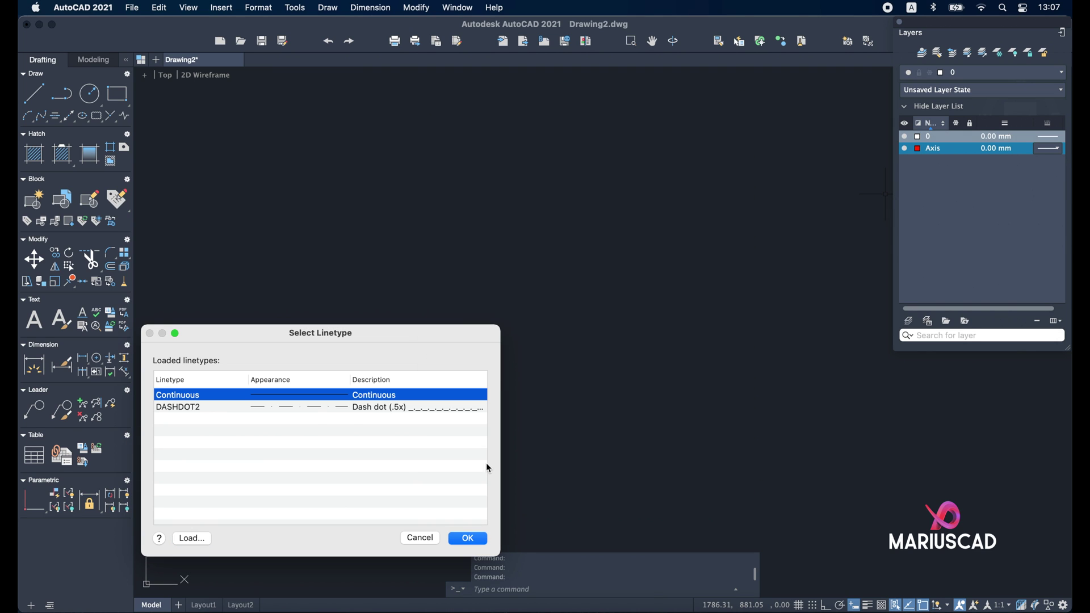
double_click(310, 407)
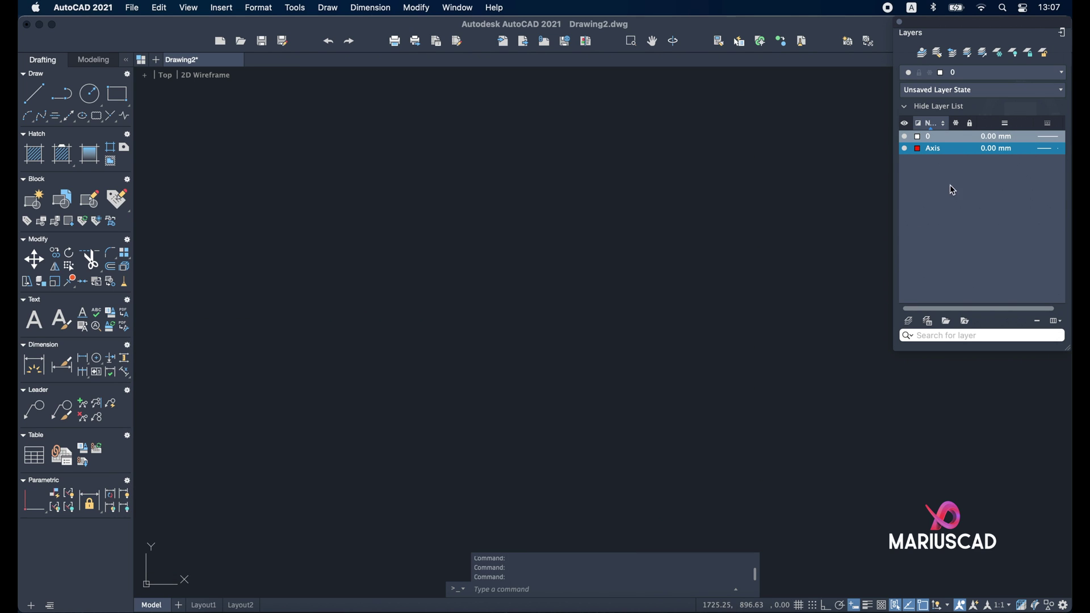
Step: Create a 'Walls' layer with orange colour 30 and 0.40 mm lineweight
left_click(909, 321)
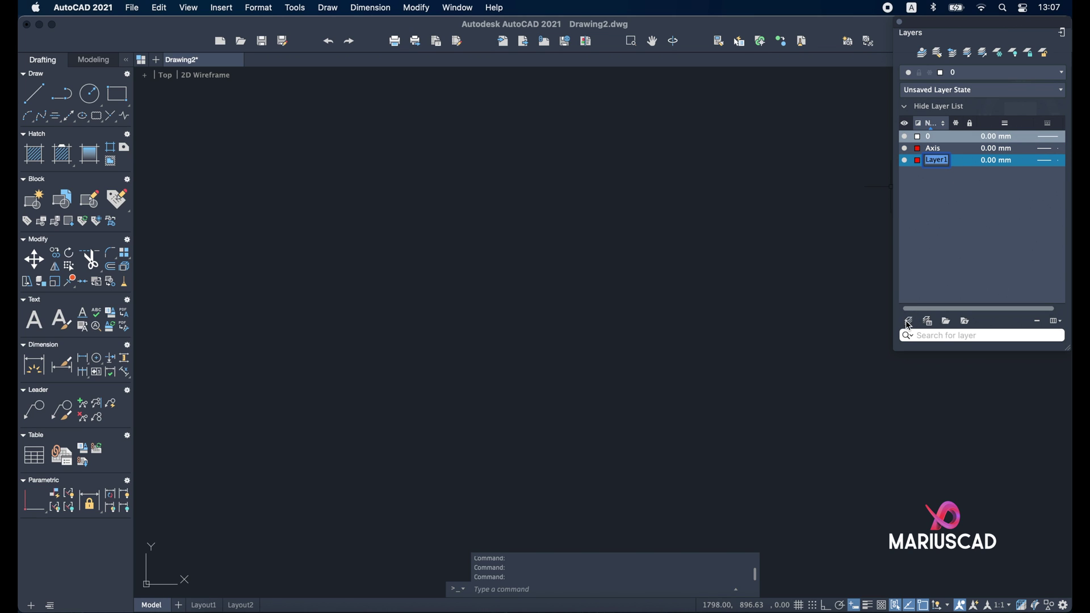
type("Wal")
key("Return")
left_click(917, 161)
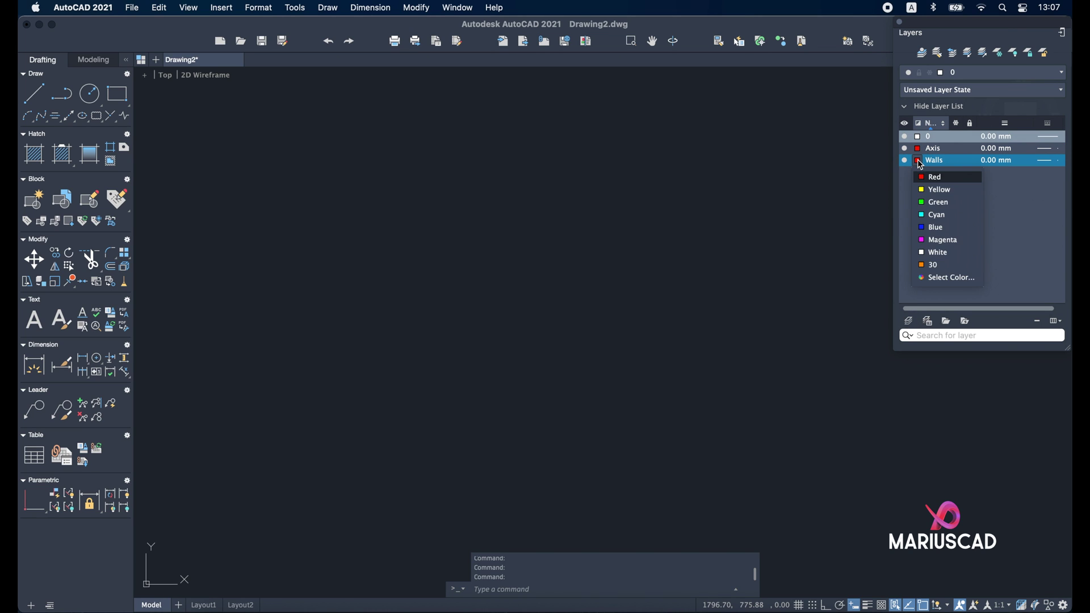
left_click(931, 265)
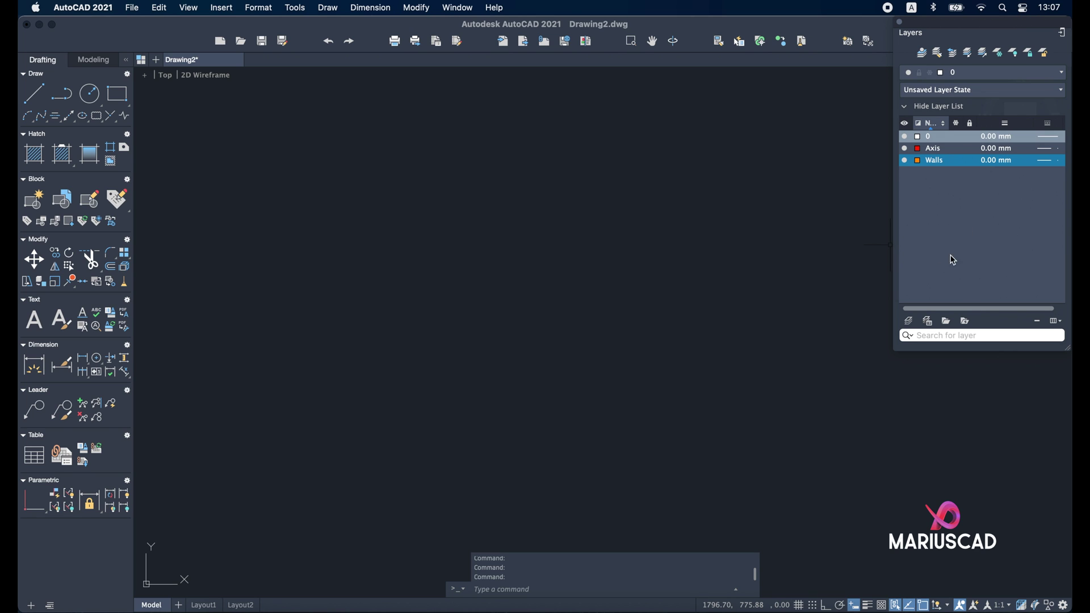
left_click(999, 161)
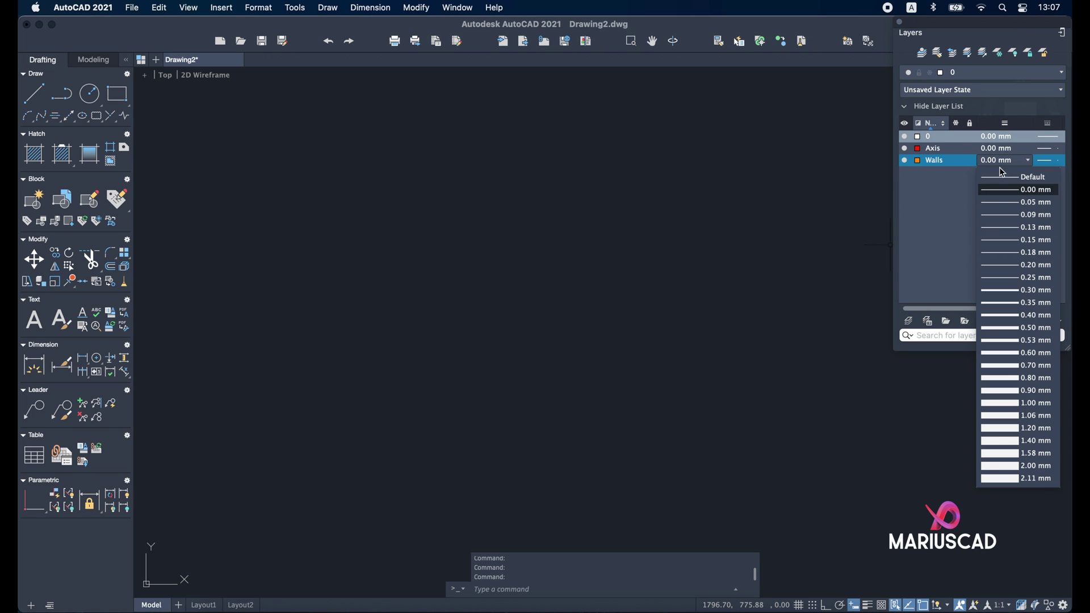
left_click(1000, 316)
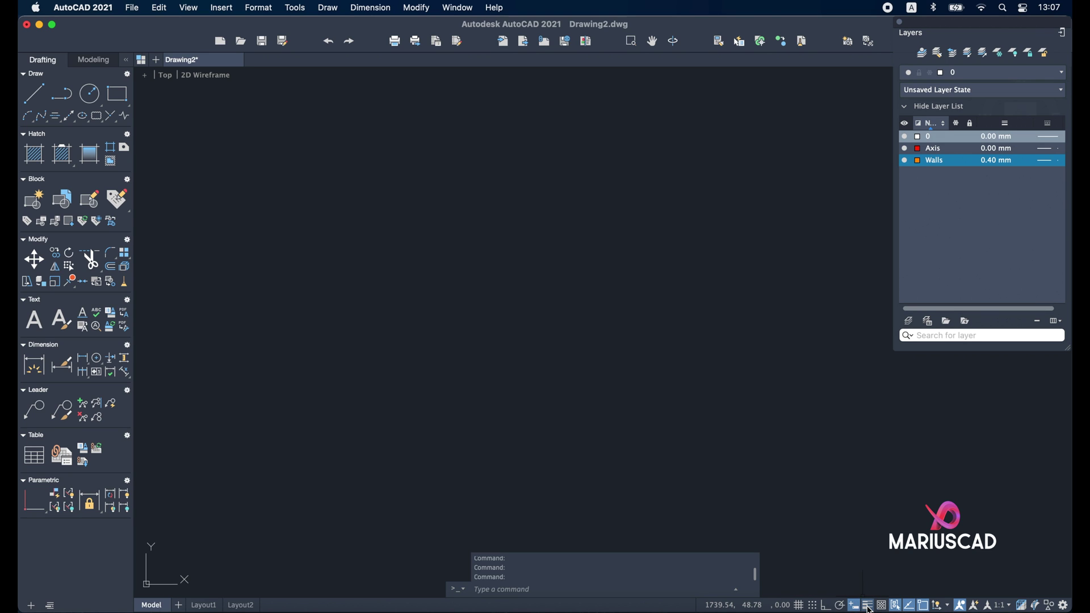
left_click(941, 218)
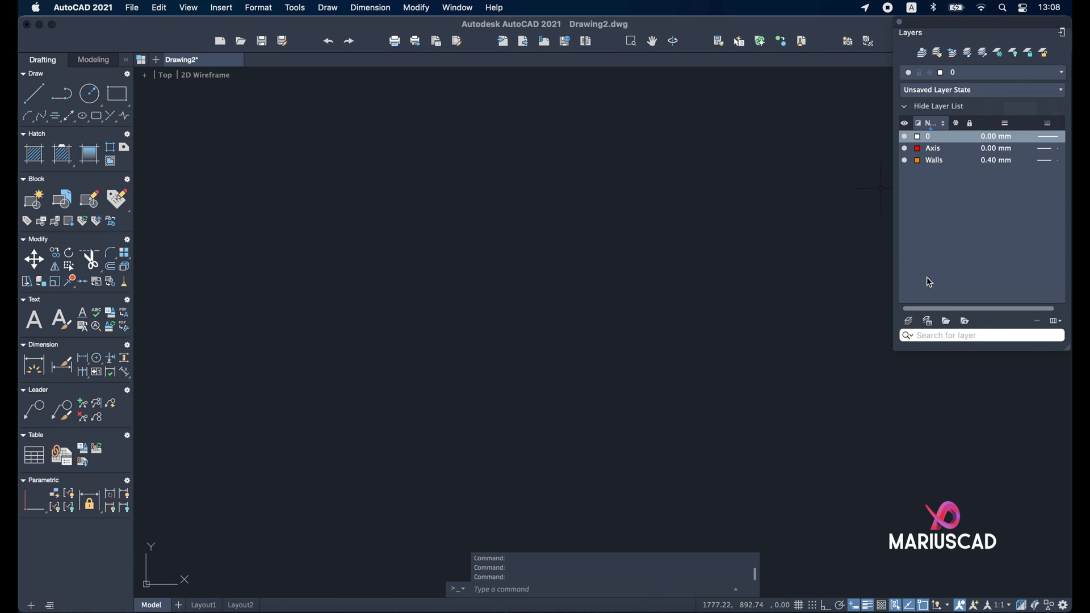
Step: Create a cyan 'Windows and doors' layer with Continuous linetype
left_click(910, 322)
type("W")
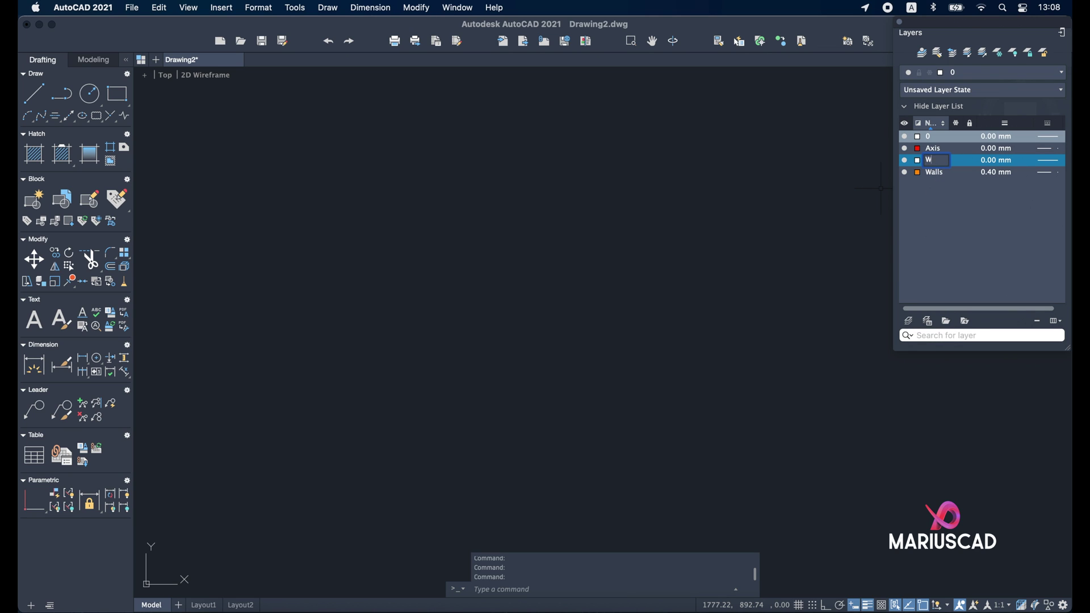
type("indows and")
type(" doors")
key("Return")
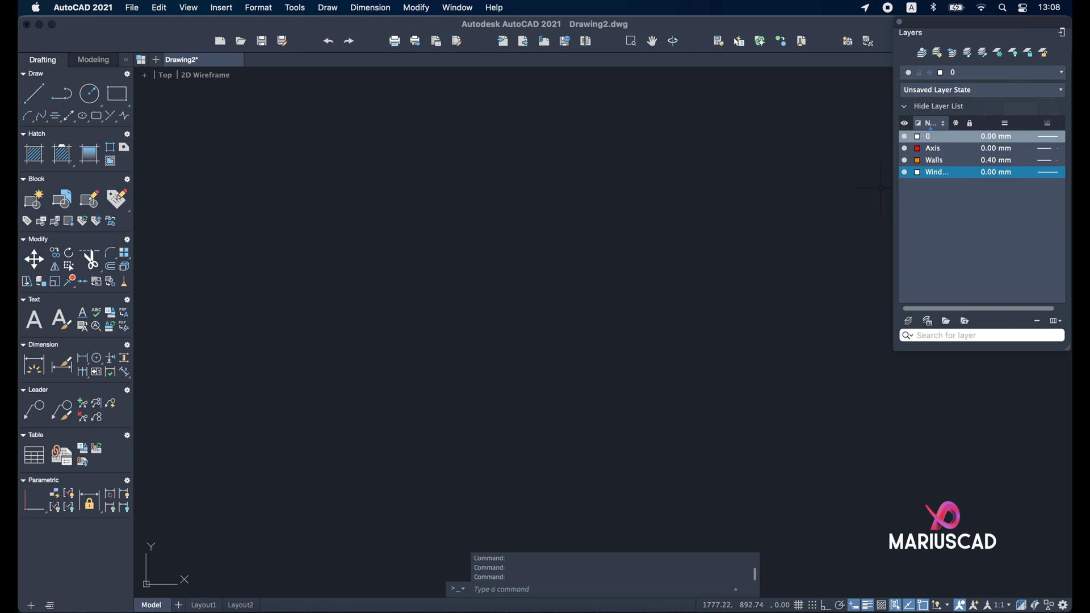
left_click(918, 173)
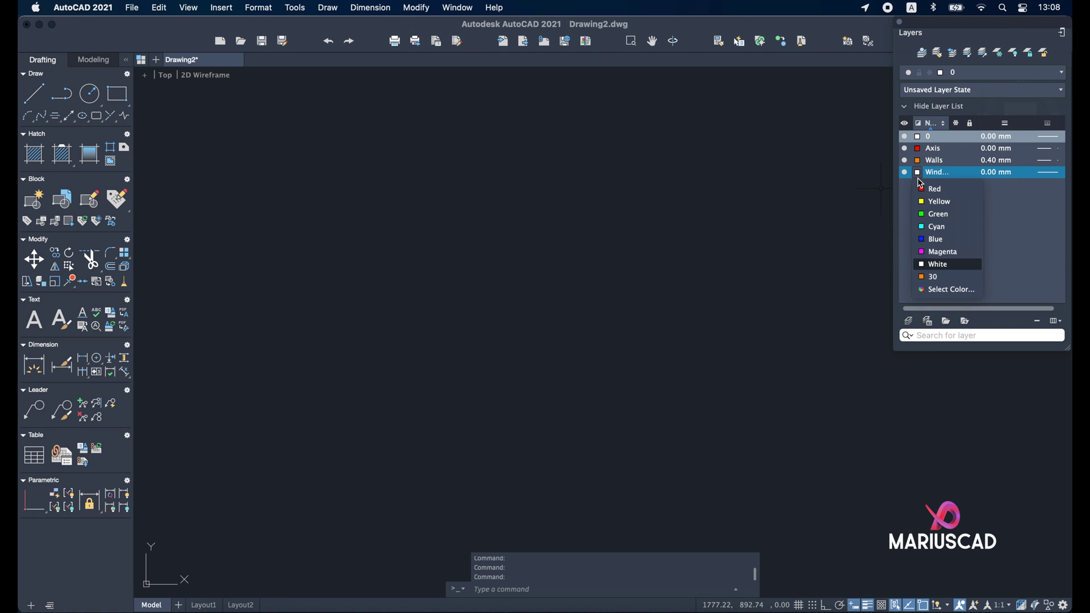
left_click(933, 227)
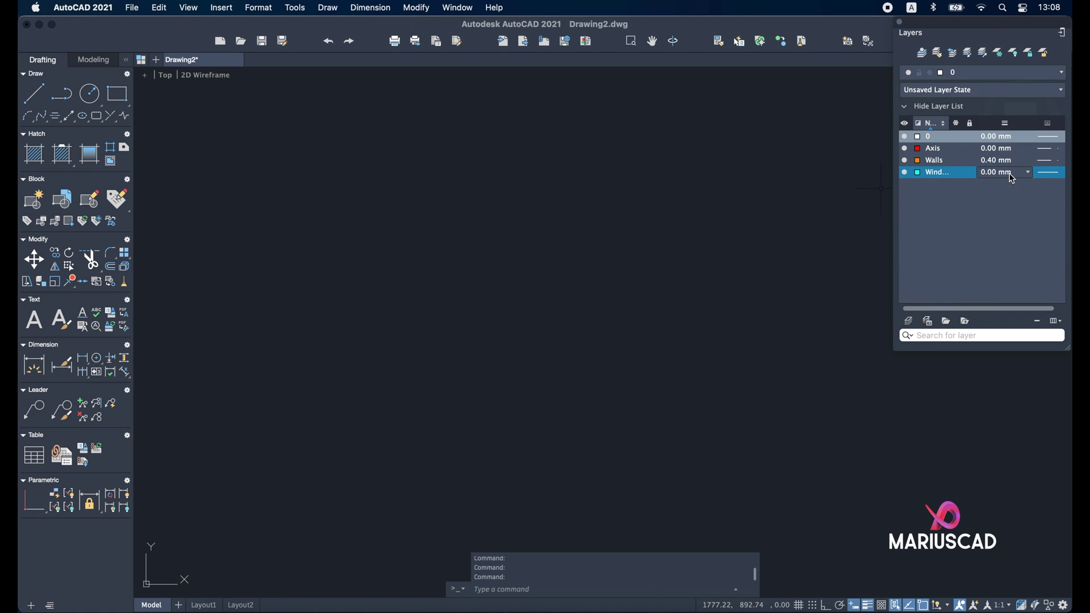
left_click(1047, 173)
left_click(1042, 192)
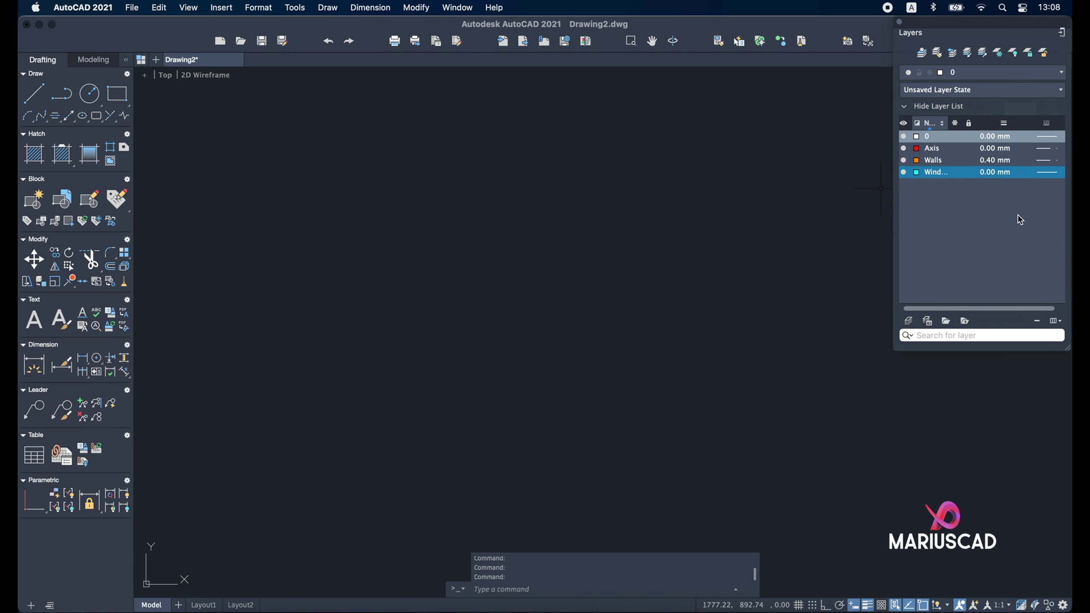
Step: Set the Walls layer linetype to Continuous
scroll(1057, 162, "right", 2)
left_click(1051, 163)
left_click(1044, 177)
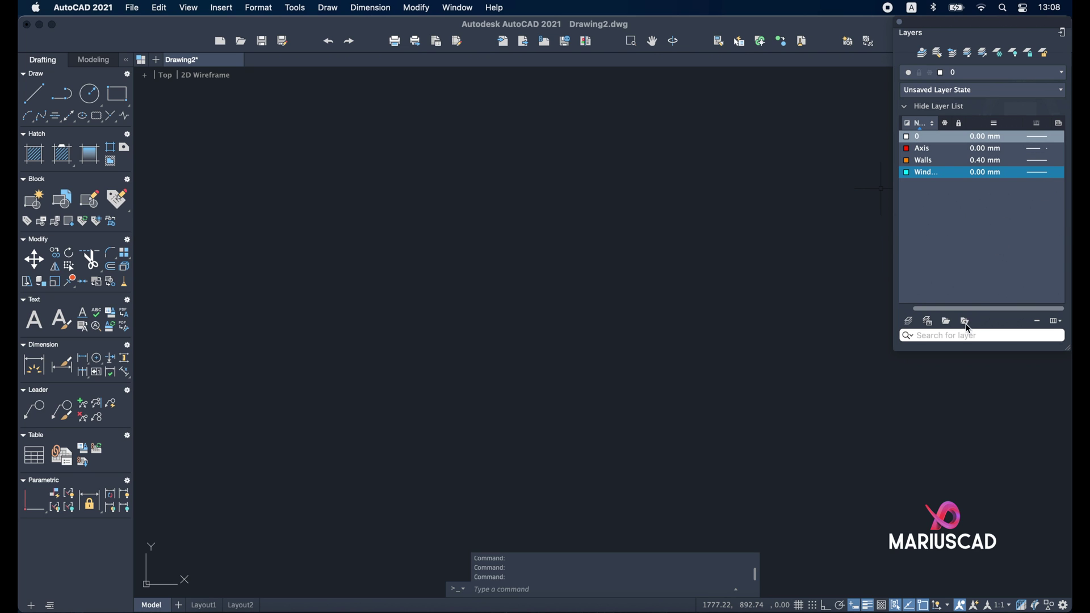
left_click_drag(966, 310, 926, 312)
left_click(996, 225)
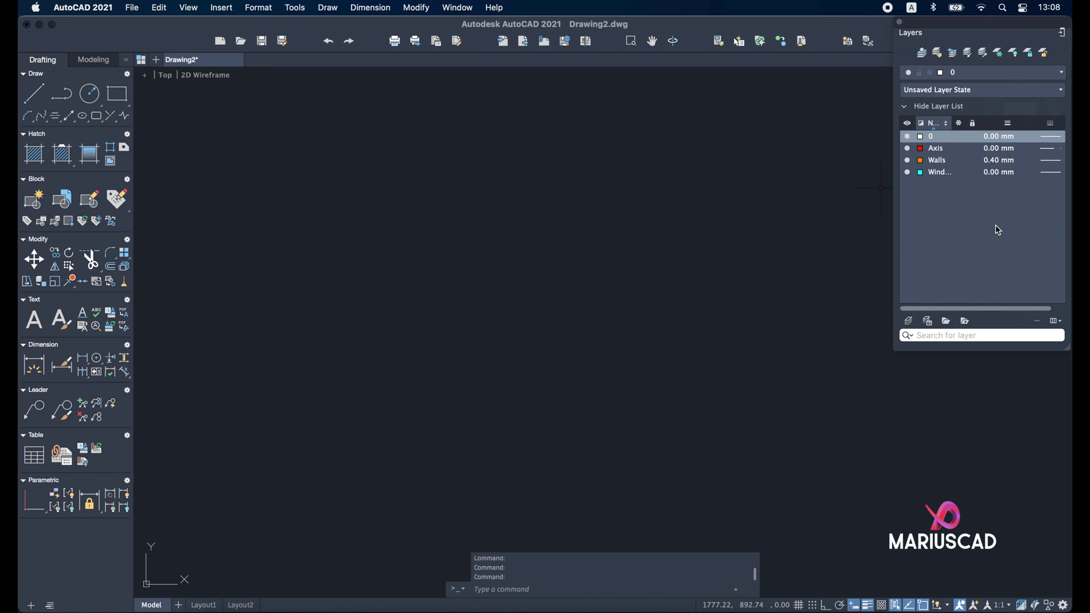
Step: Create a 'Thermal insulation' layer and load and assign the BATTING linetype to it
left_click(931, 322)
type("Thermal insulation")
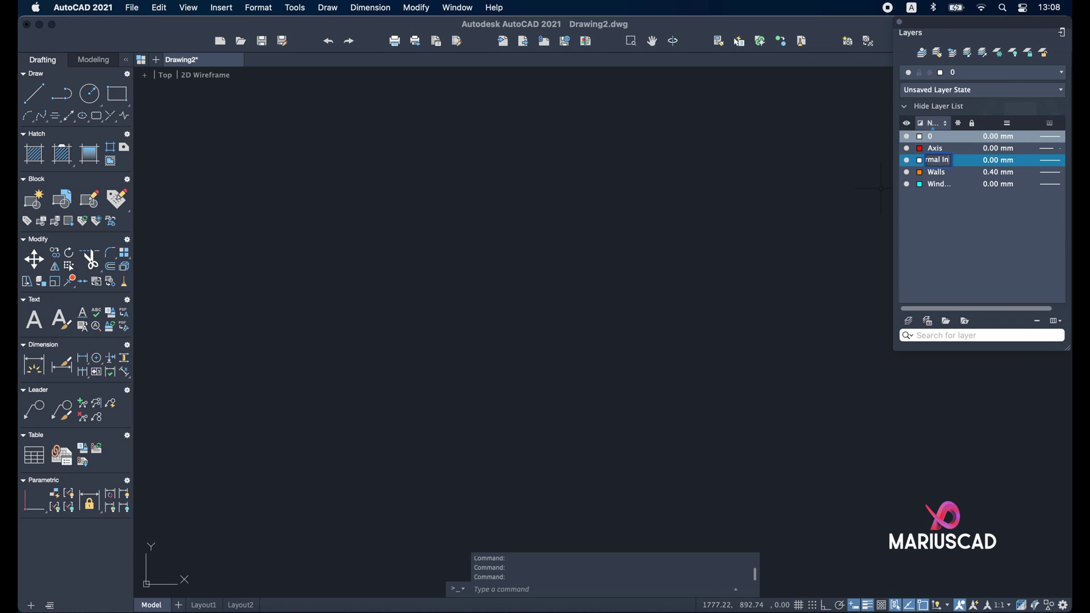
key("Return")
left_click(1044, 161)
left_click(1044, 200)
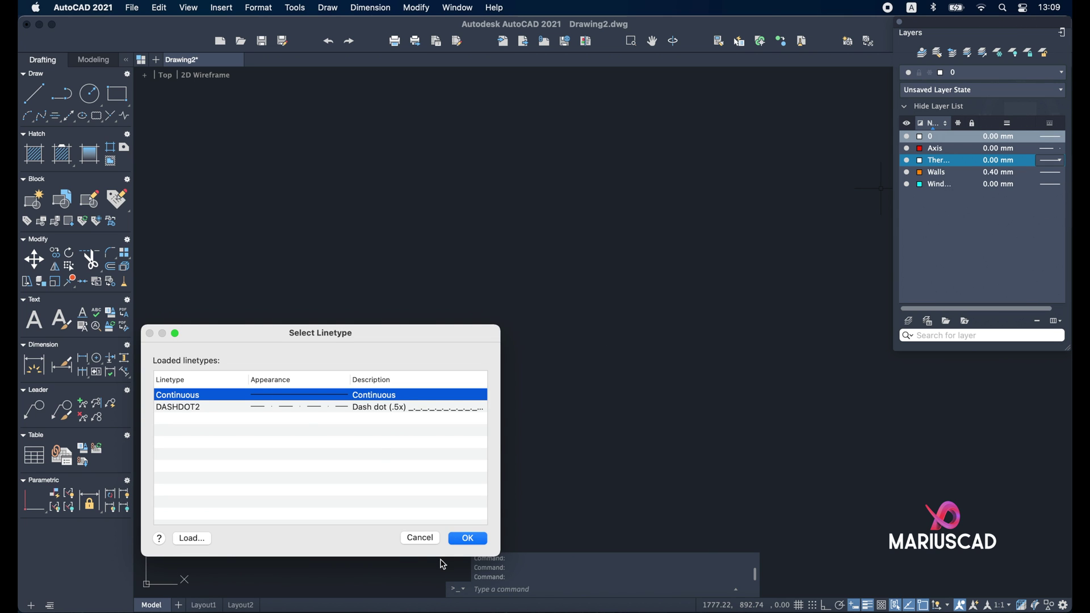
left_click(192, 539)
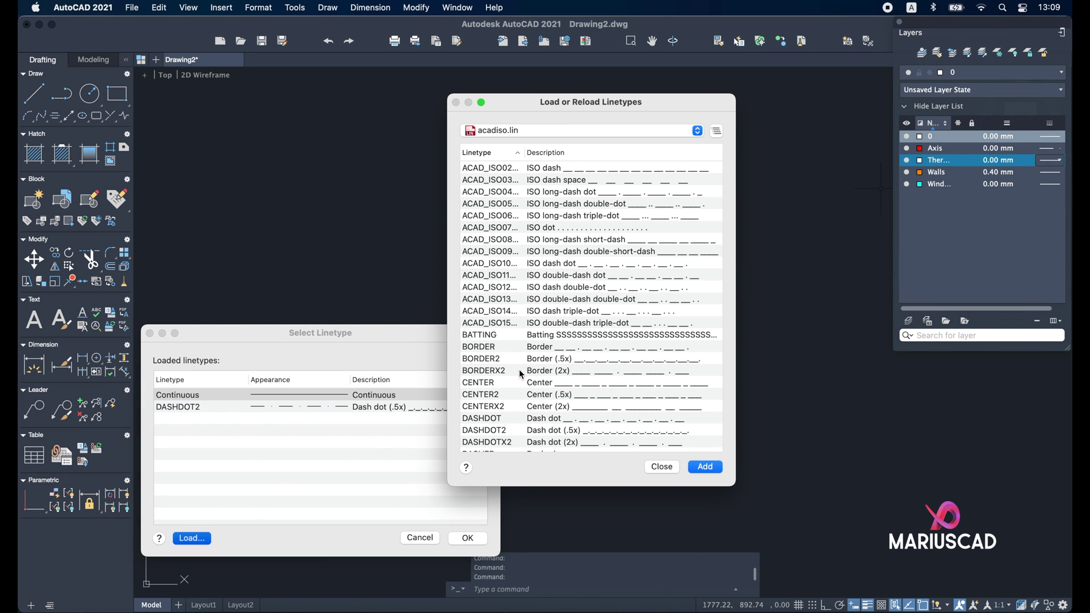
left_click(540, 336)
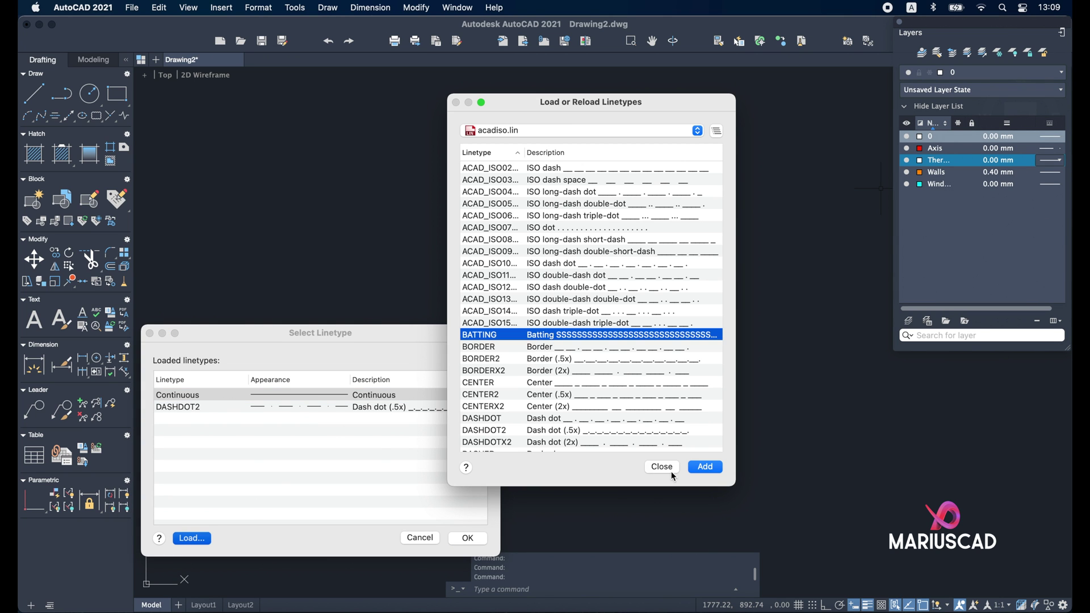
left_click(698, 467)
double_click(350, 421)
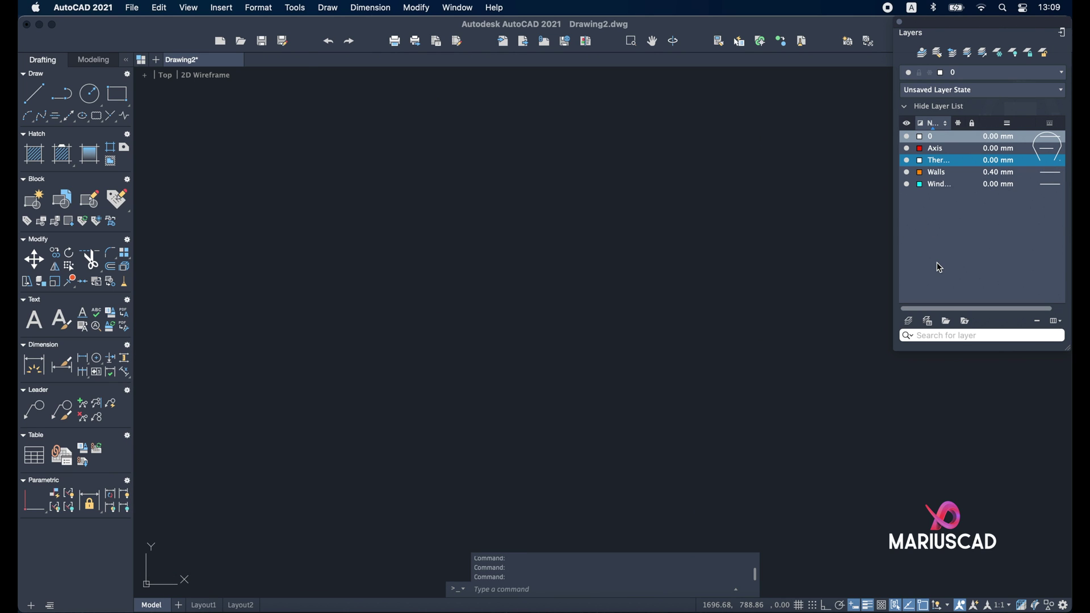
Step: Create a 'Hatch' layer and choose a linetype for it
left_click(909, 321)
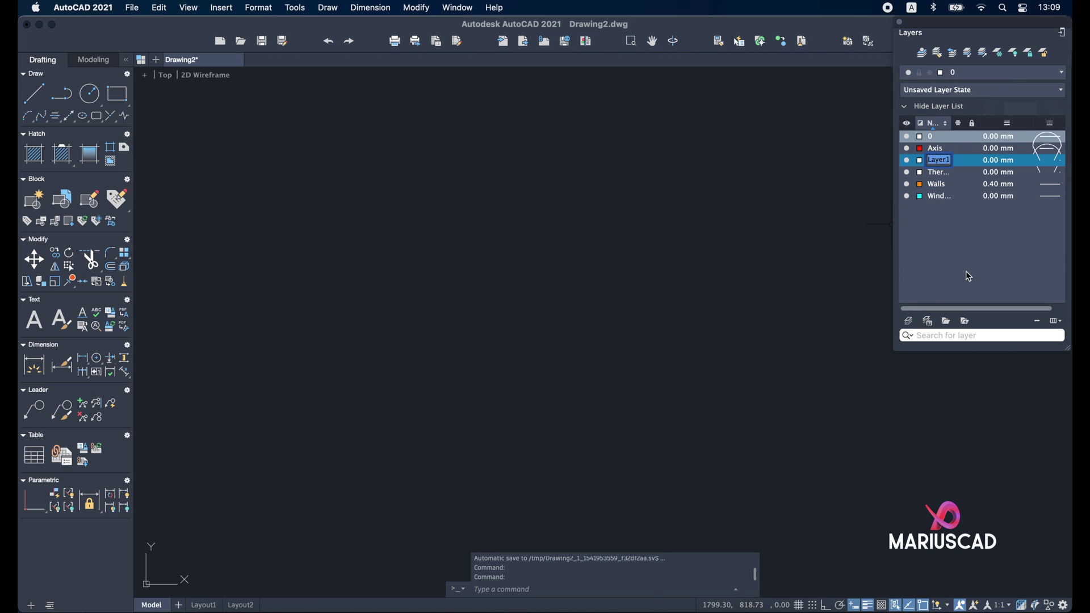
type("Hatch")
key("Return")
type("Hatch")
key("Return")
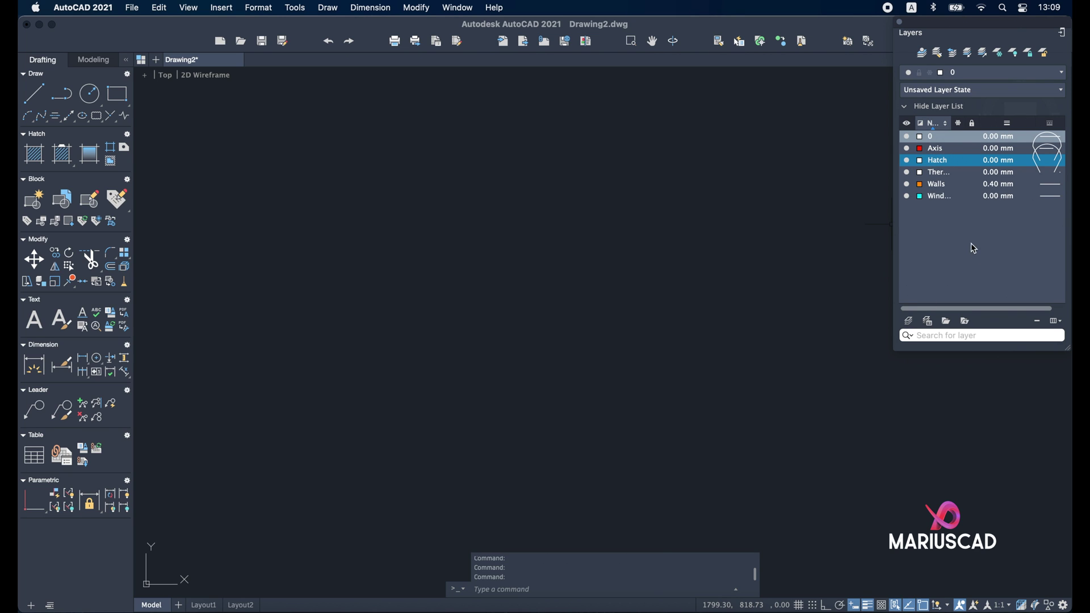
left_click(1059, 168)
left_click(1054, 176)
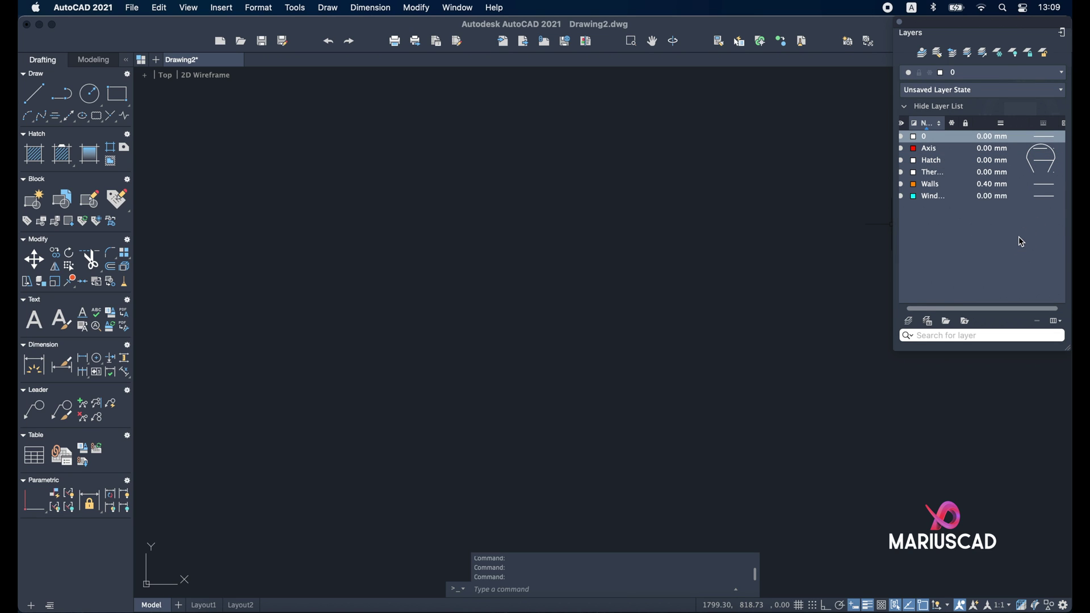
Step: Create a 'Details' layer and make Axis the current layer
left_click(927, 321)
type("D")
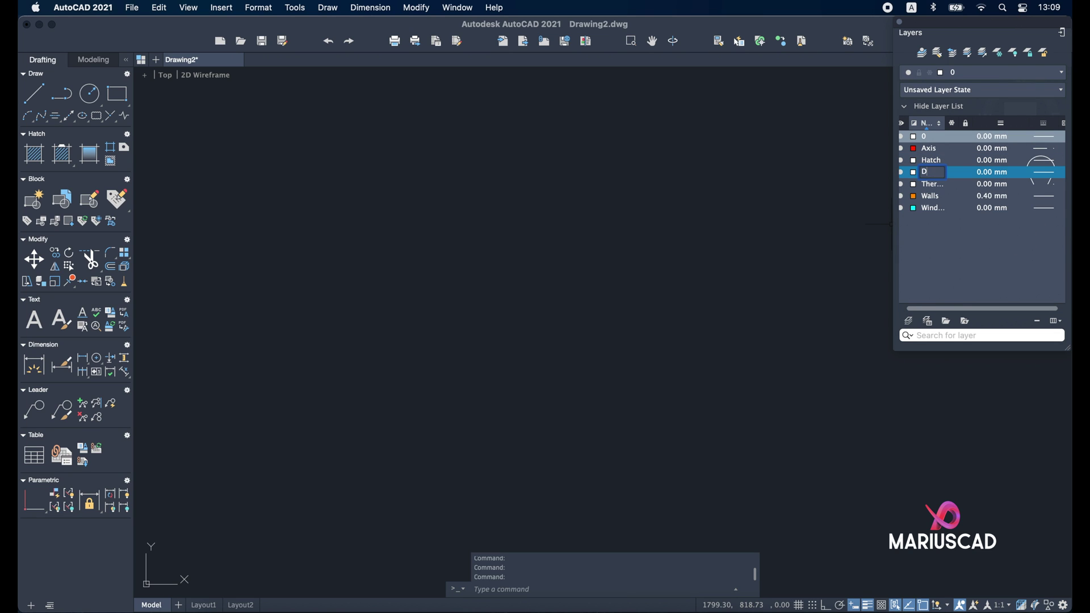
type("etails")
key("Return")
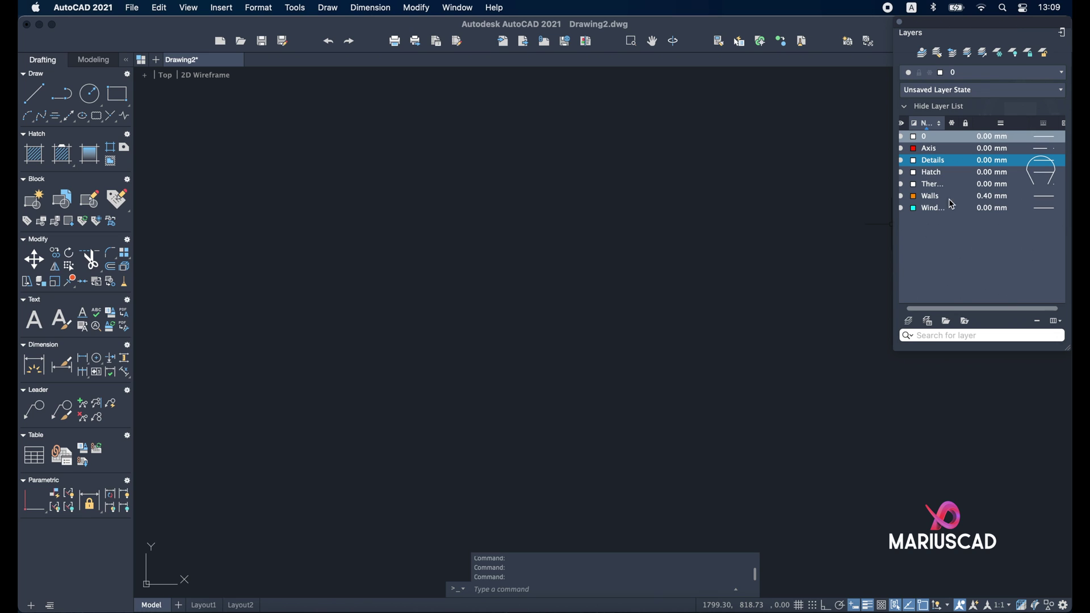
double_click(934, 150)
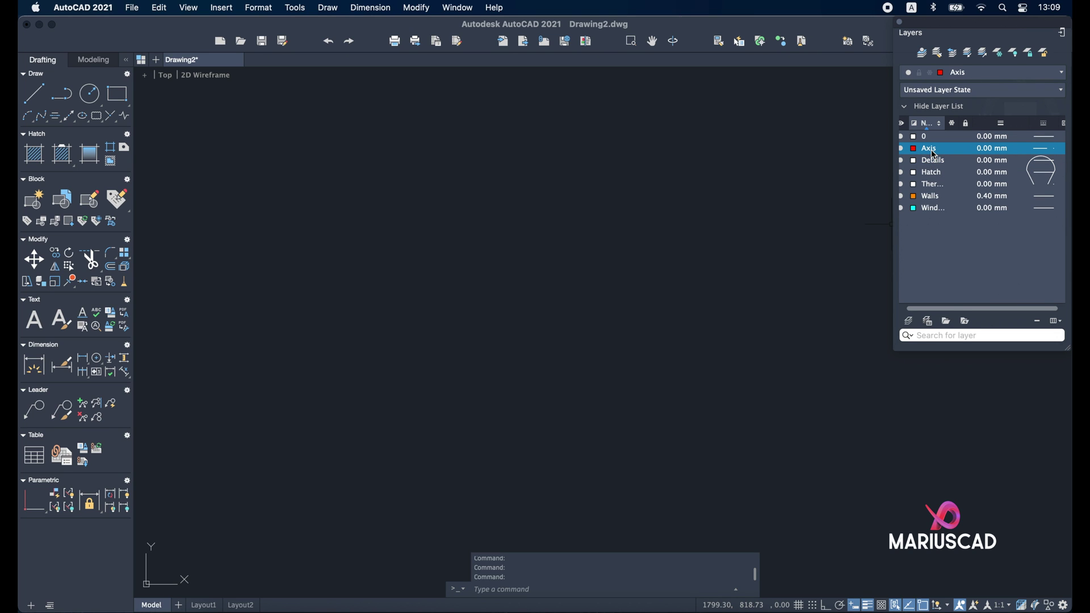
Step: Start a LINE with Ortho on and draw the 850-long bottom axis edge
left_click(465, 283)
key("Escape")
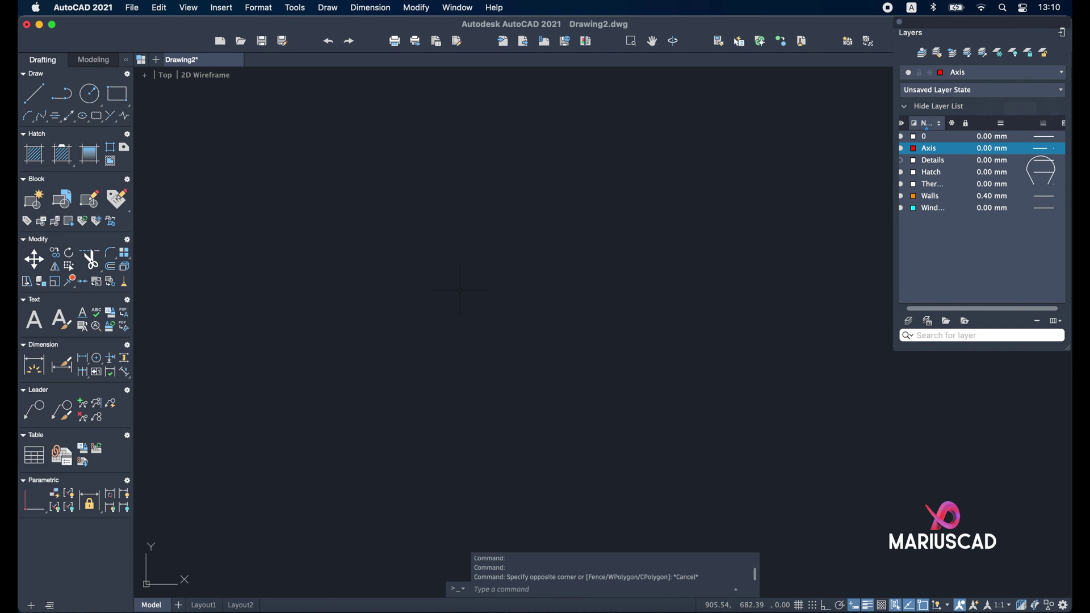
type("line")
key("Return")
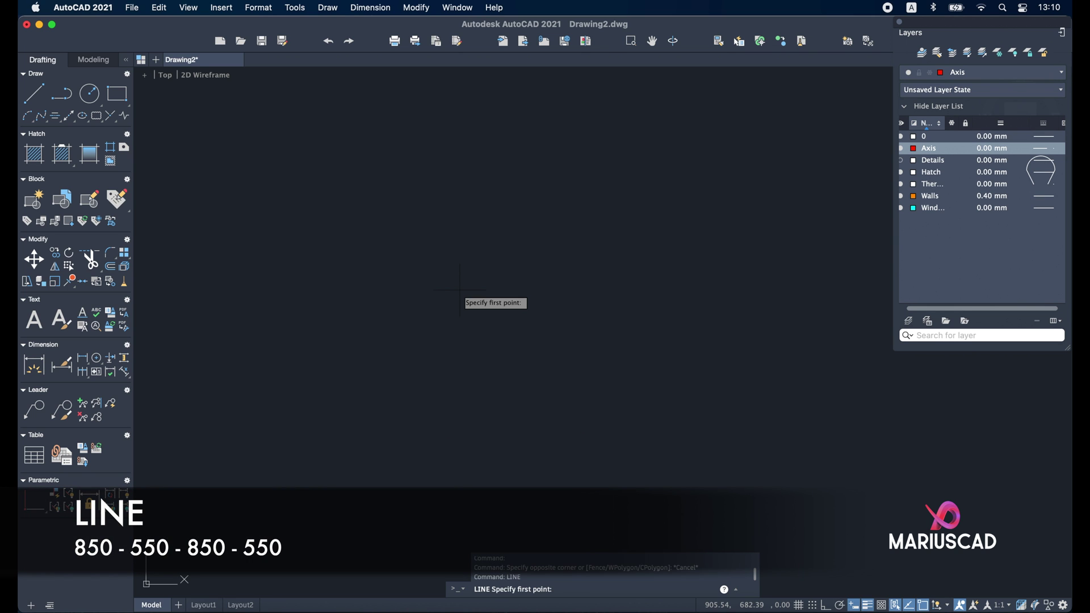
left_click(347, 298)
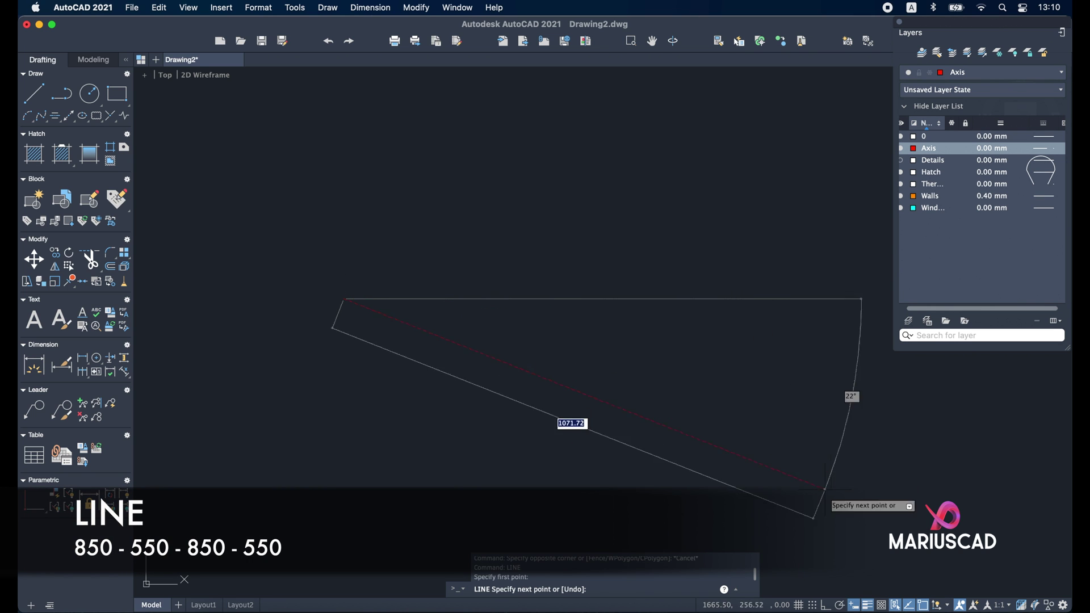
left_click(826, 605)
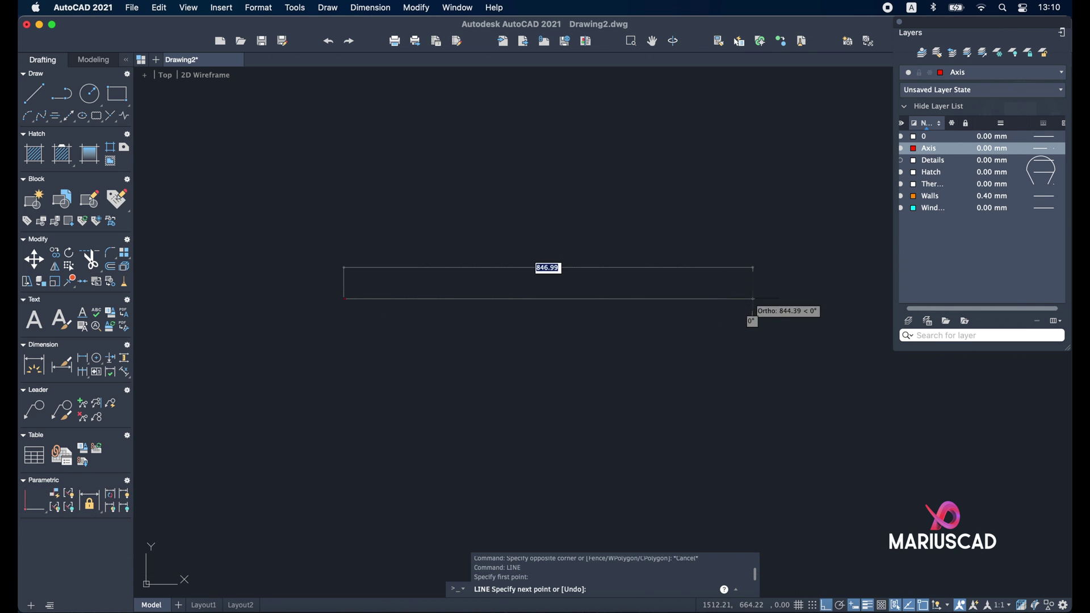
type("850")
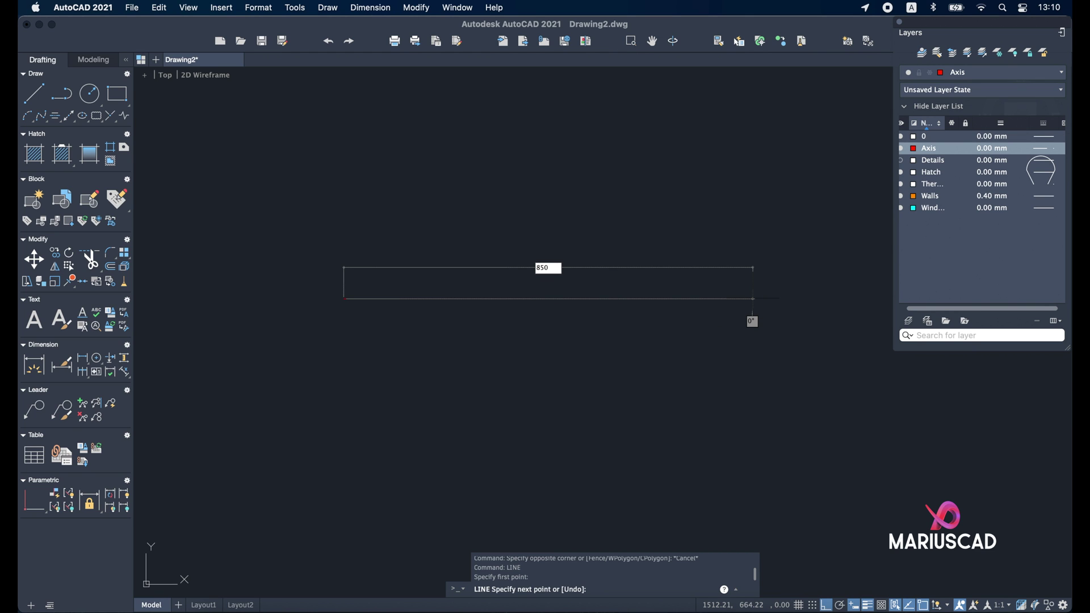
key("Return")
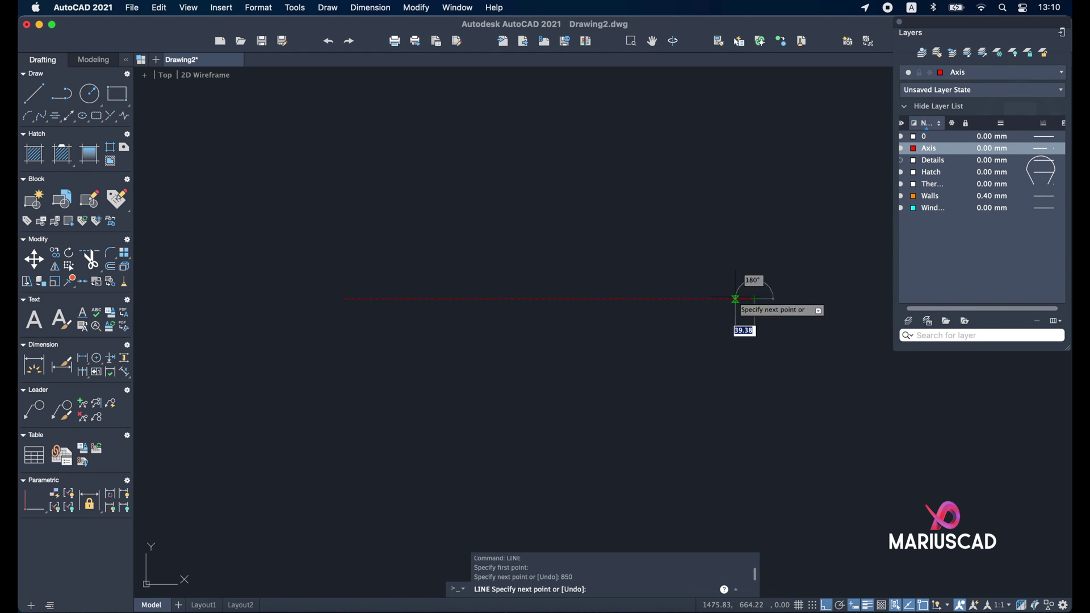
Step: Finish the rectangle with the 550 vertical edge, the top edge and the closing edge
middle_click_drag(731, 430, 665, 257)
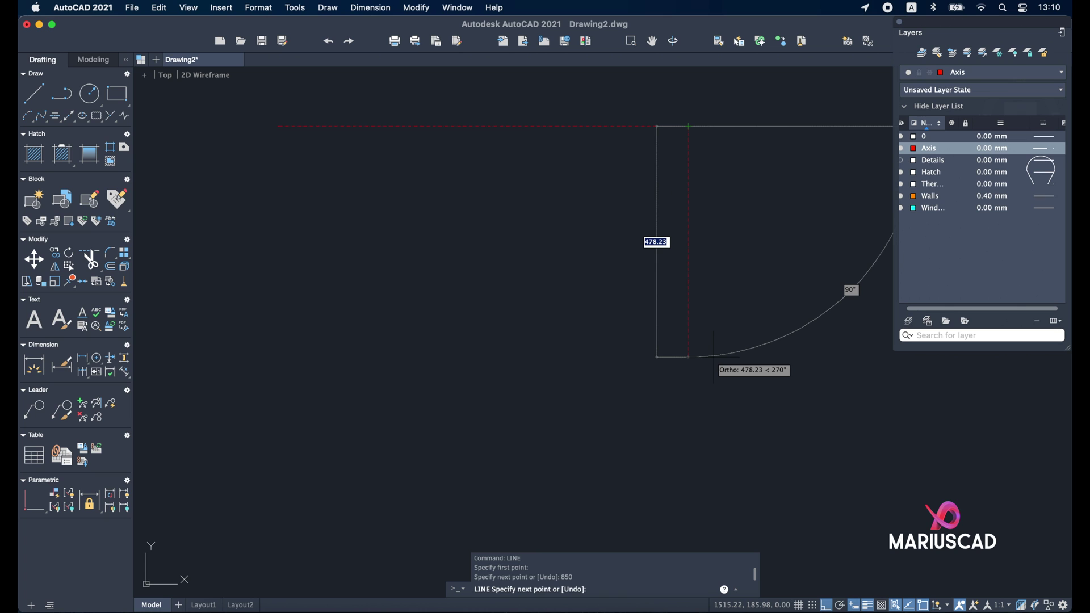
type("550")
key("Return")
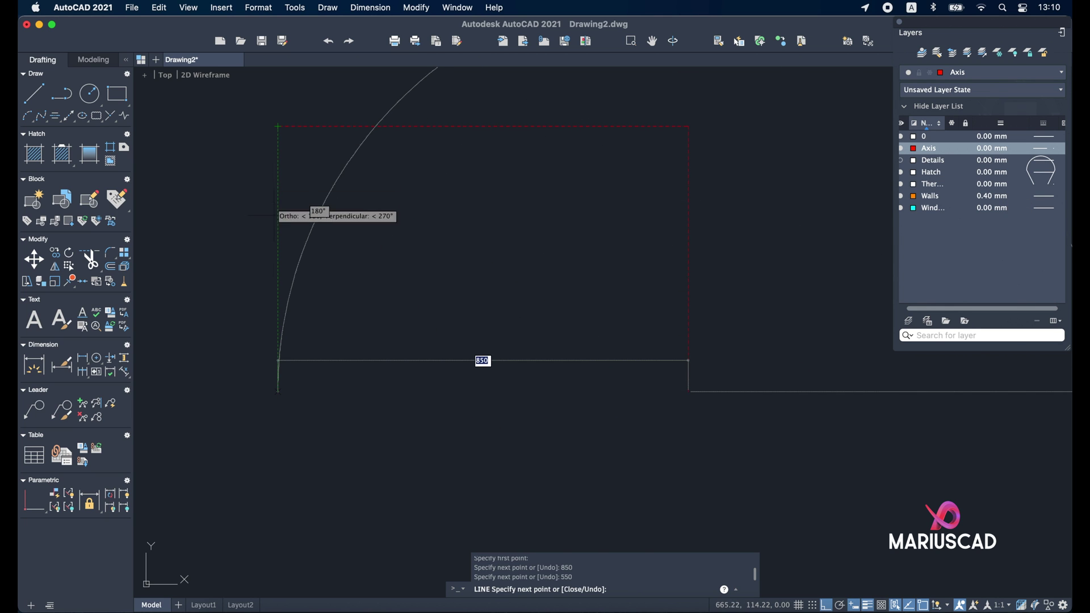
left_click(277, 390)
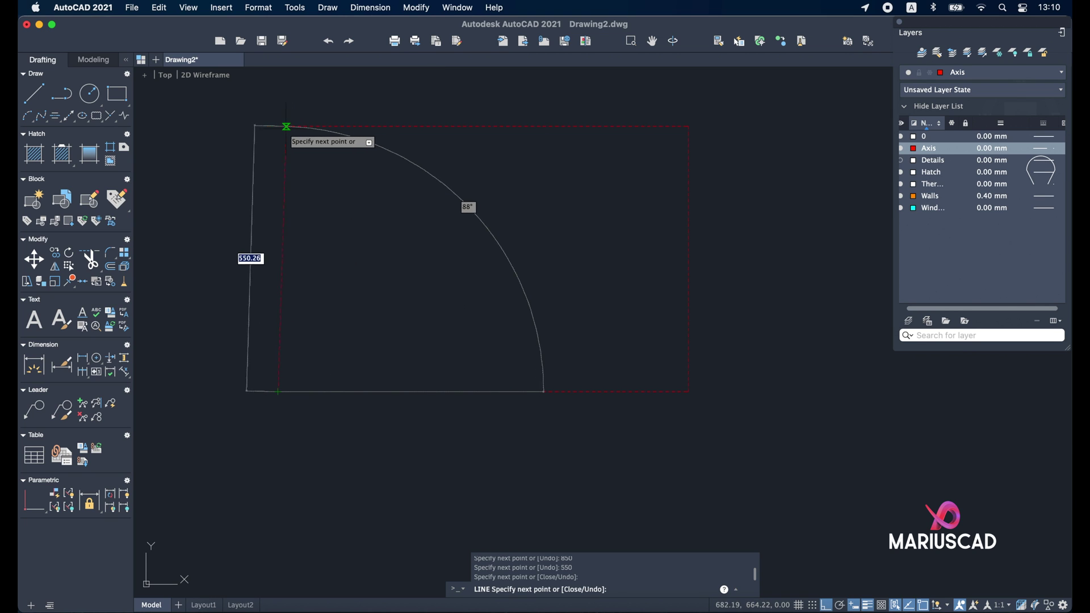
left_click(278, 126)
key("Escape")
middle_click_drag(410, 237, 501, 285)
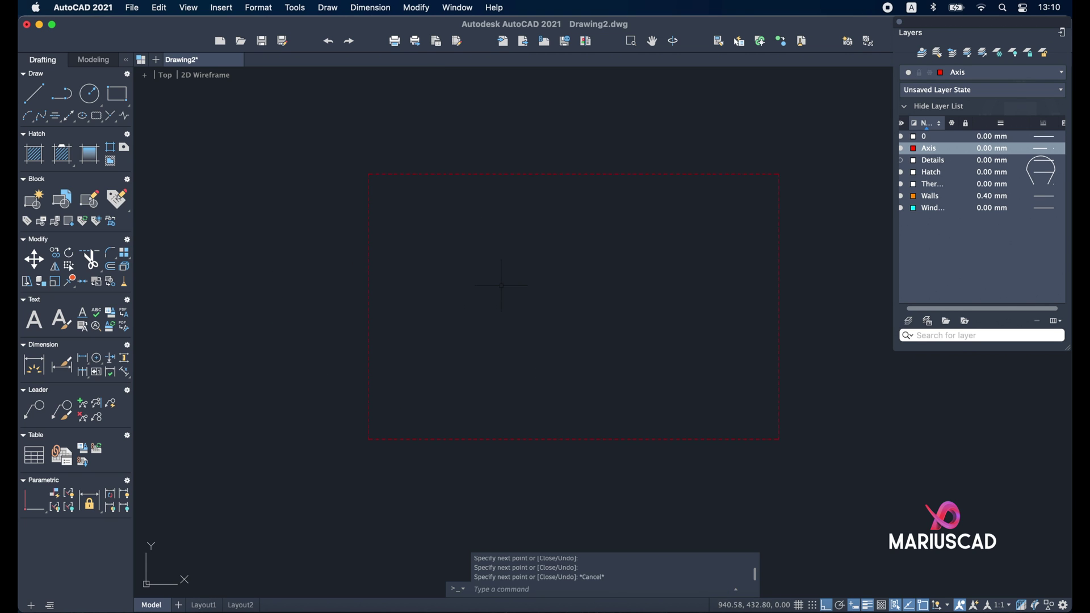
Step: Offset the rectangle's left edge 400 inward to create the middle axis line
type("OFF")
key("Return")
type("400")
key("Return")
left_click(369, 271)
left_click(510, 260)
key("Escape")
key("Escape")
key("Escape")
Step: Join the four rectangle edges into a single polyline
left_click(848, 499)
left_click(693, 128)
left_click(507, 271)
left_click(334, 221)
type("j")
key("Return")
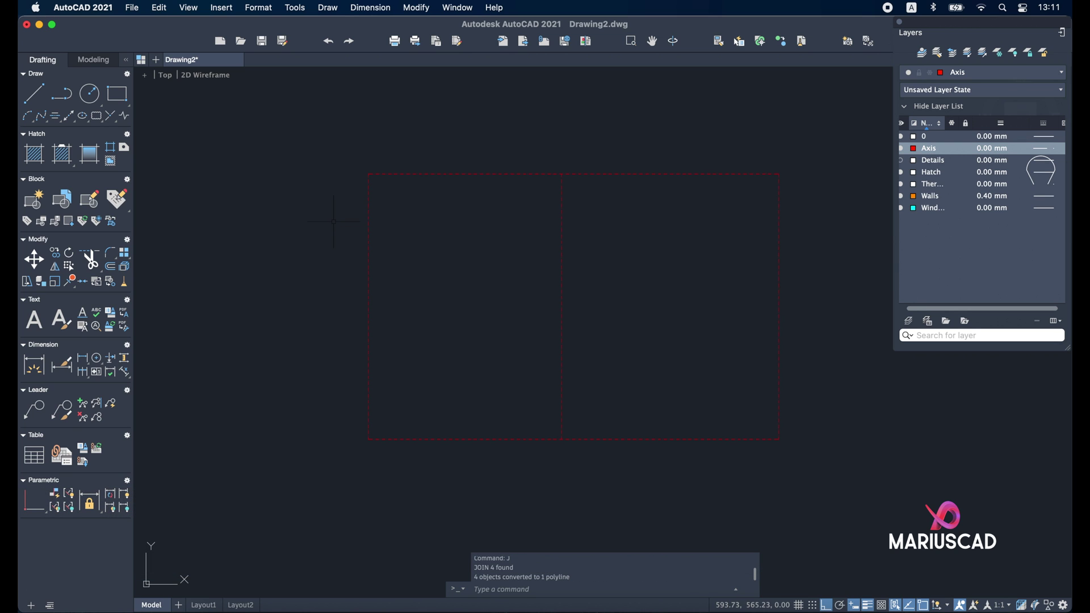
Step: Offset the axis rectangle by 12.5 to form a wall outline
type("off")
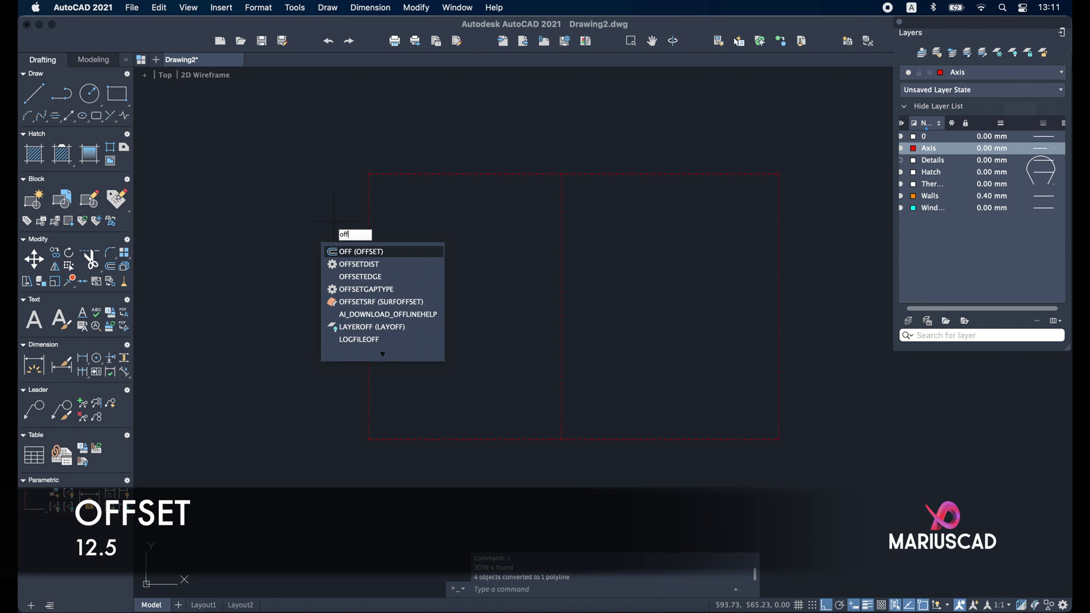
key("Return")
type("12.5")
key("Return")
left_click(368, 229)
left_click(388, 230)
scroll(388, 229, "up", 4)
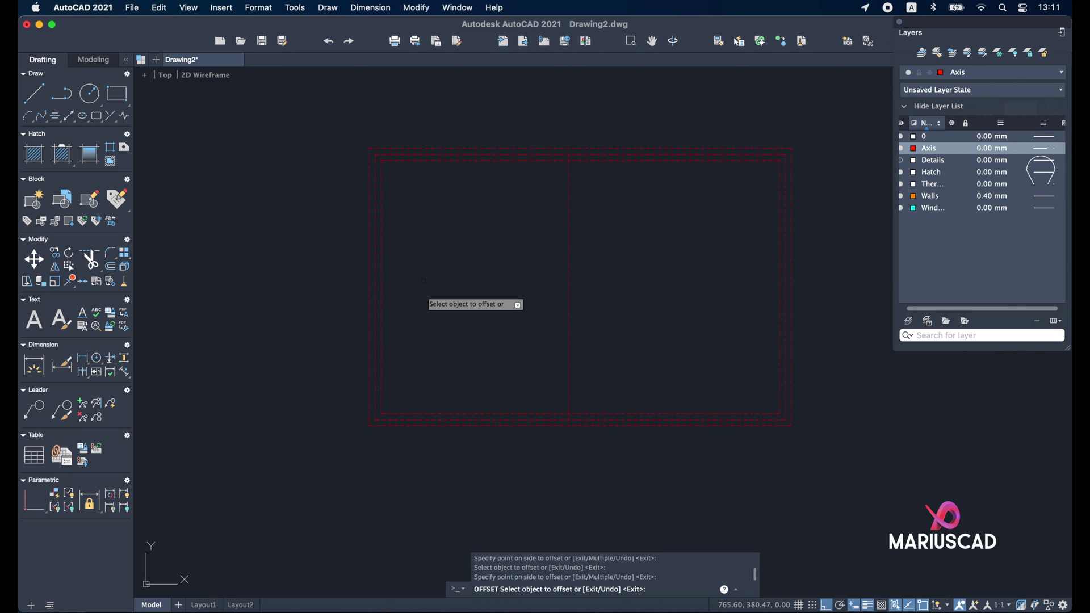
middle_click_drag(422, 286, 445, 230)
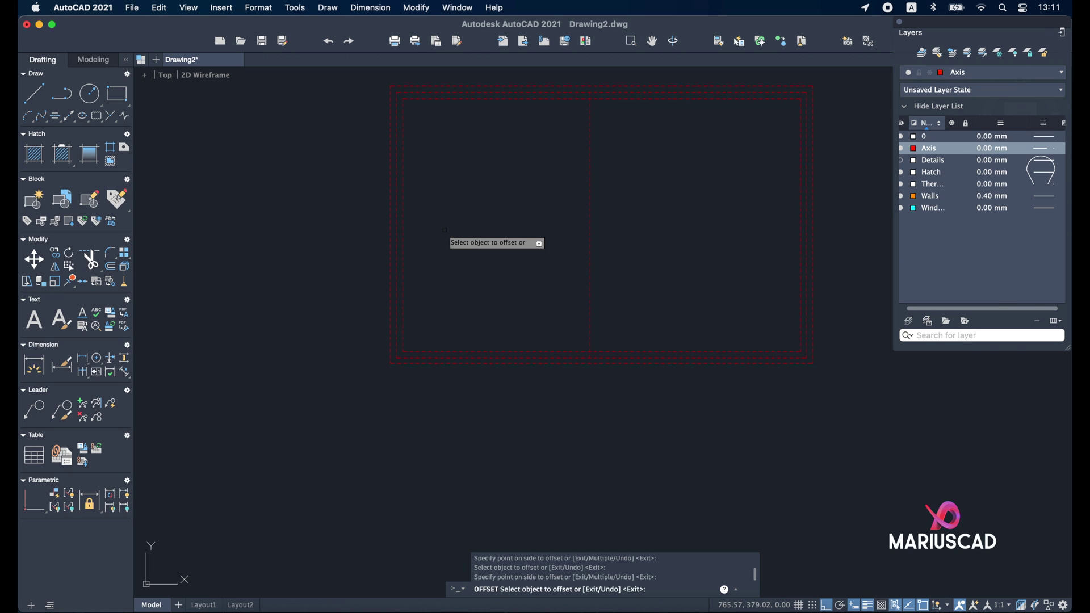
scroll(438, 335, "up", 2)
key("Escape")
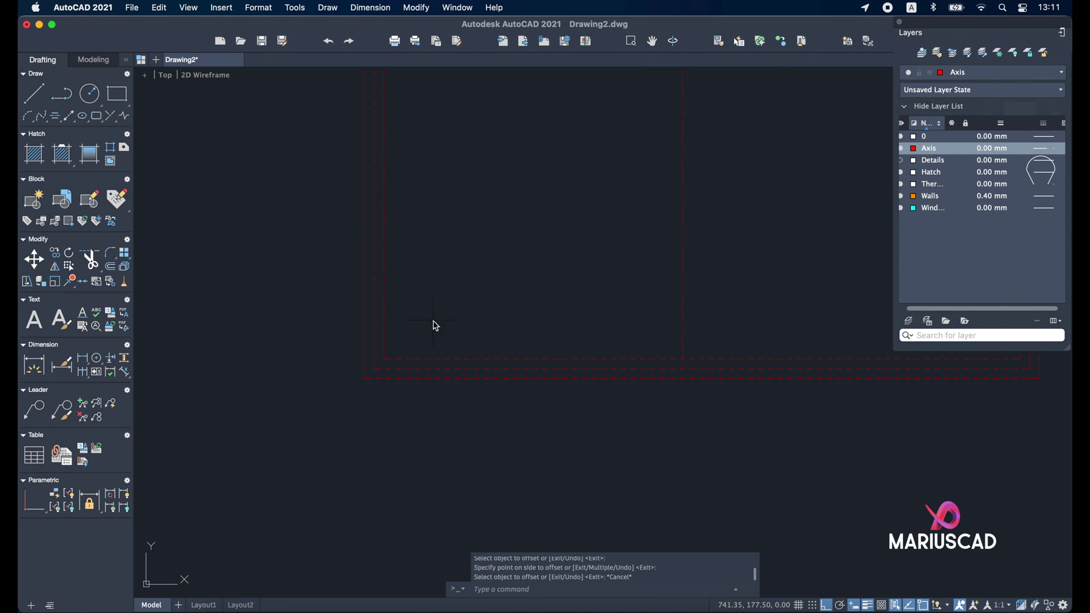
Step: Offset the middle axis line 12.5 to its left
type("off")
key("Return")
type("12.5")
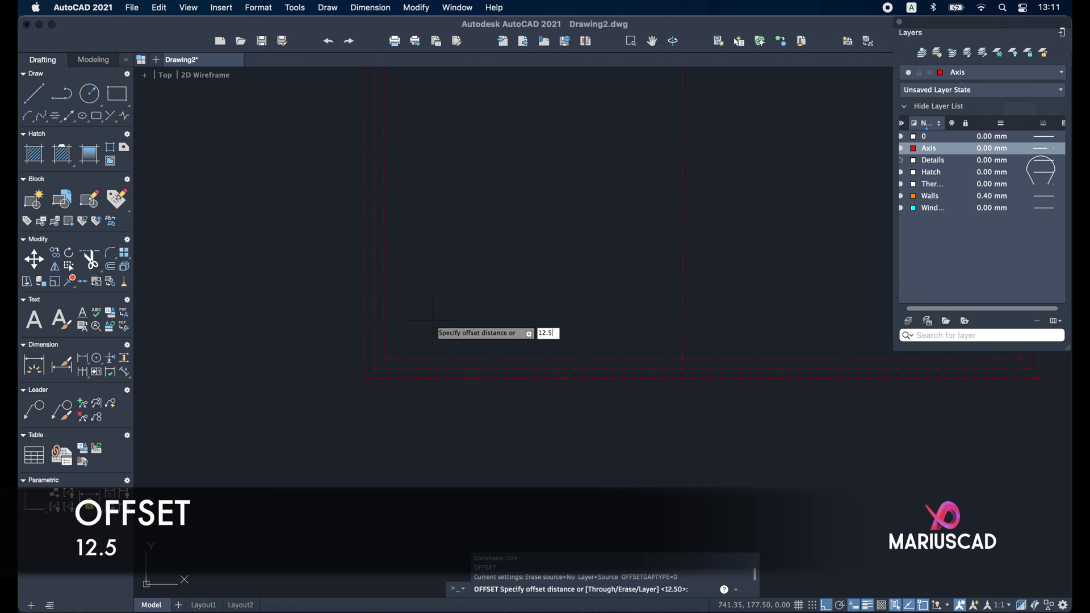
key("Return")
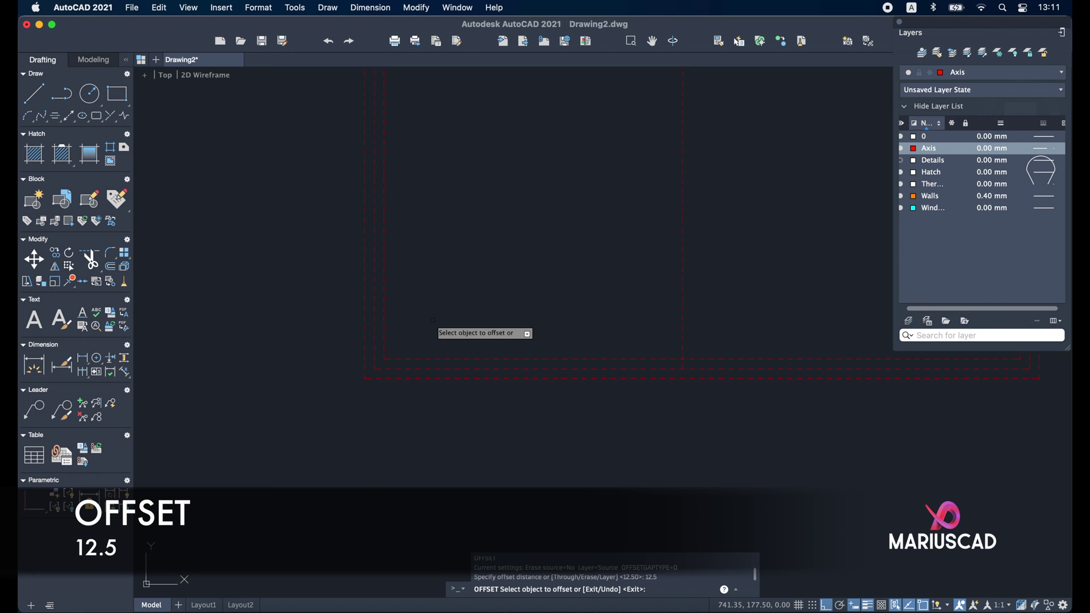
left_click(683, 288)
left_click(657, 287)
Step: Offset the middle axis line 12.5 to its right and explode the rectangles into lines
left_click(681, 281)
left_click(719, 283)
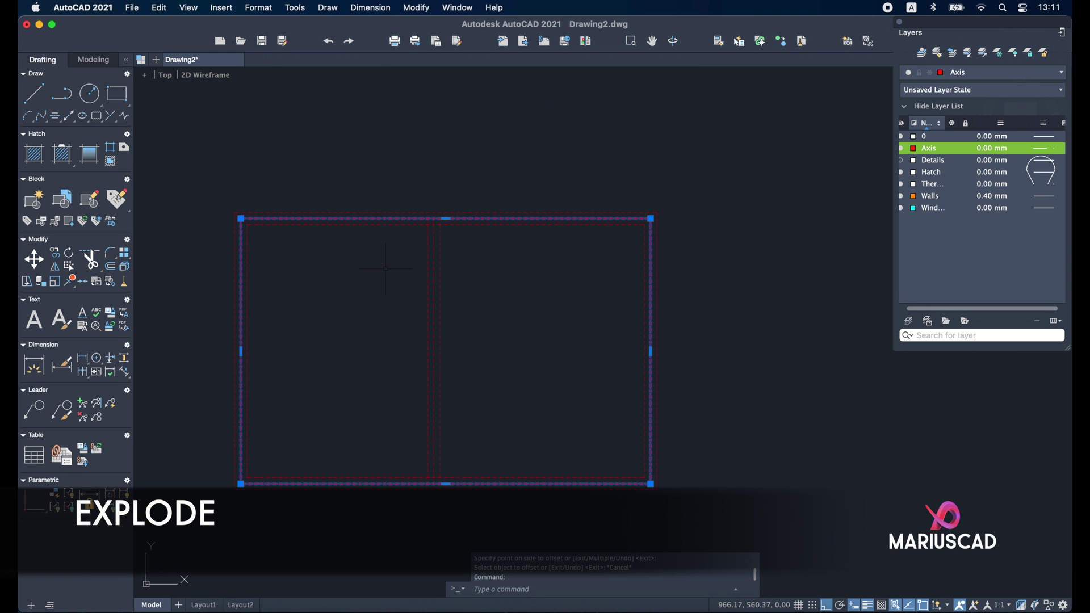
type("x")
key("Return")
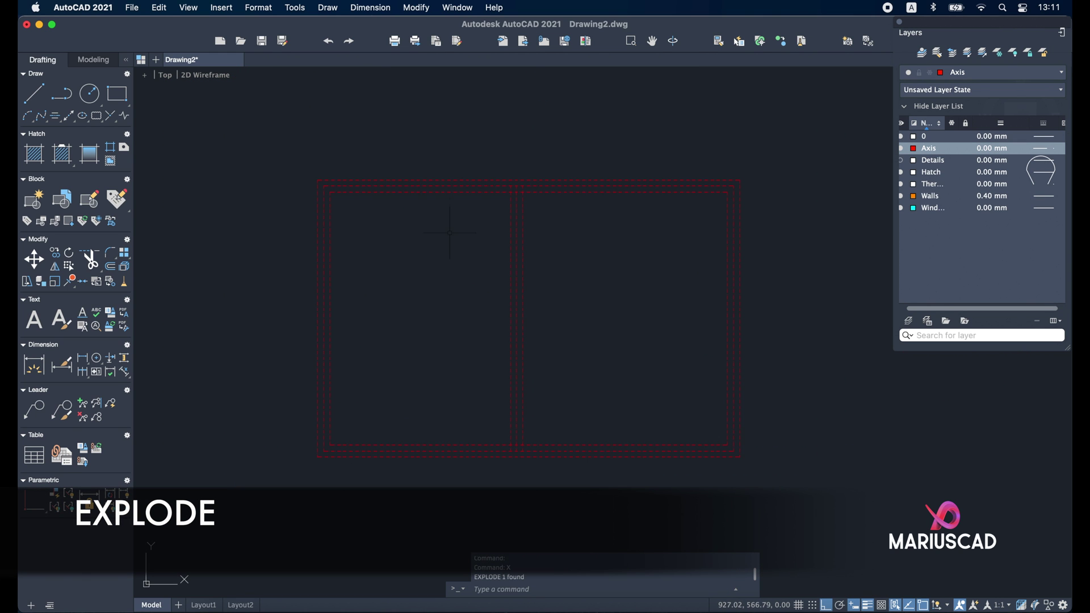
Step: Trim the overlapping wall lines at the middle wall's bottom and top junctions
key("super+a")
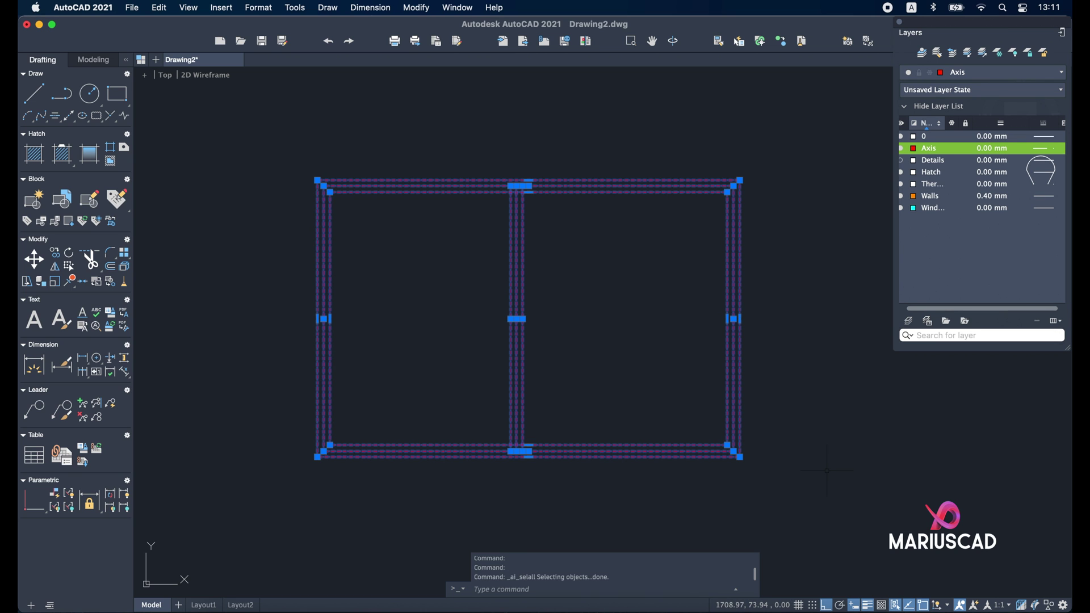
type("tr")
key("Return")
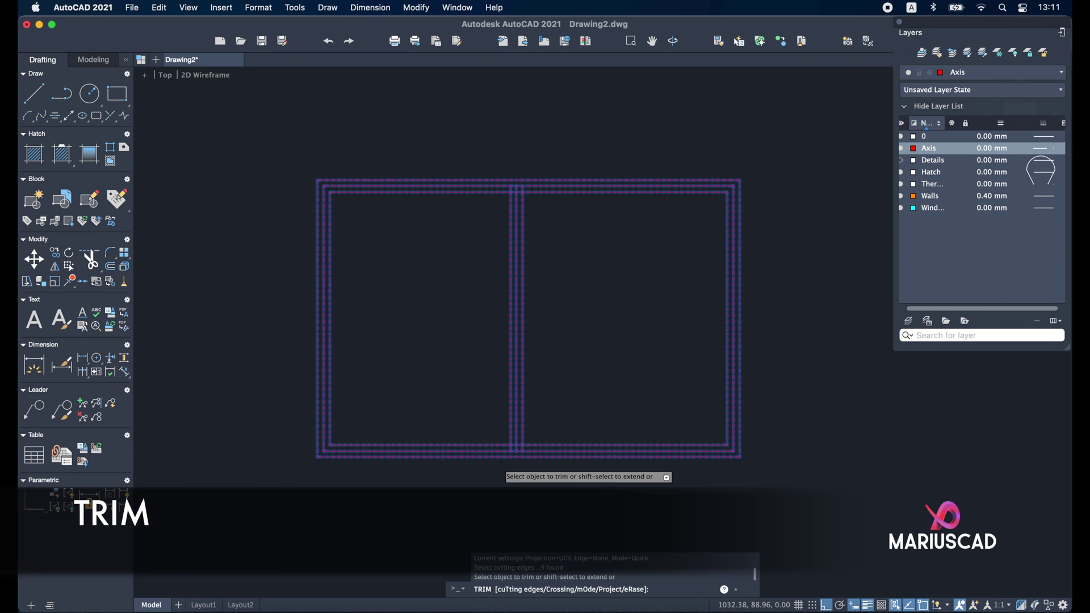
scroll(511, 454, "up", 5)
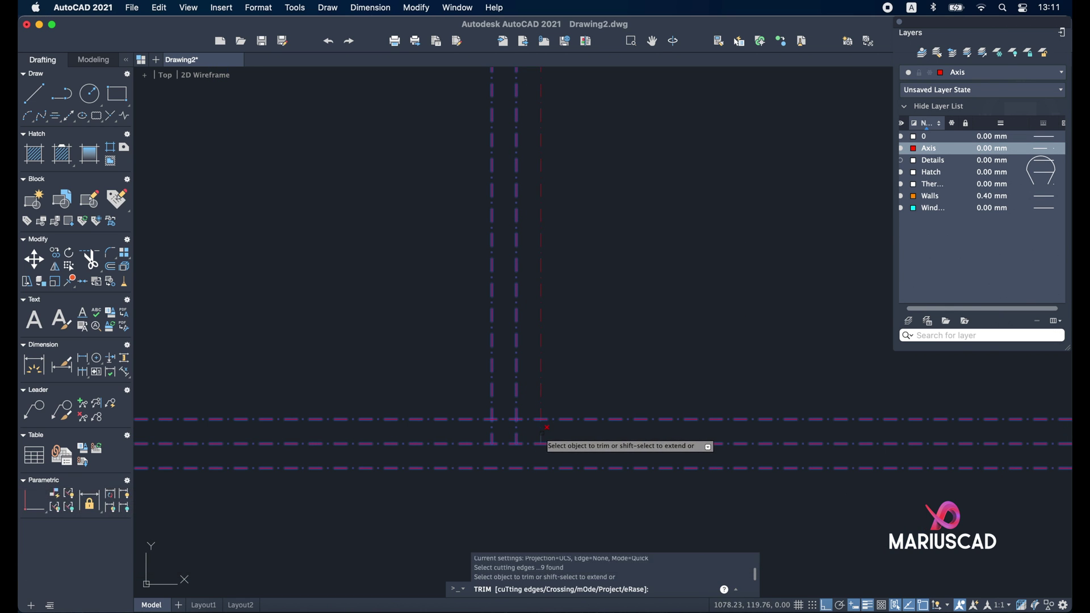
left_click(528, 420)
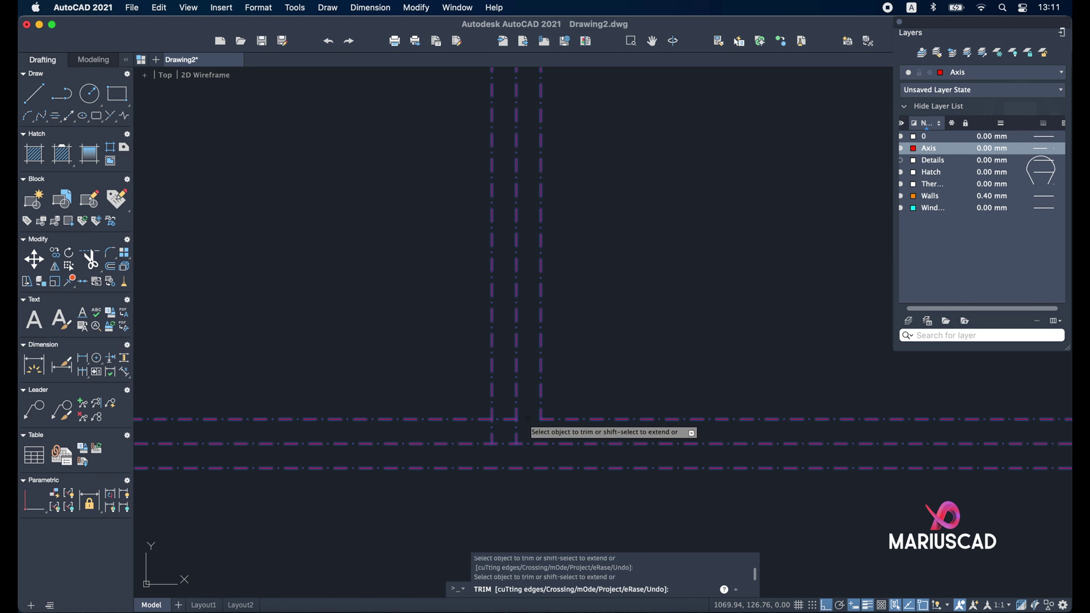
left_click(514, 419)
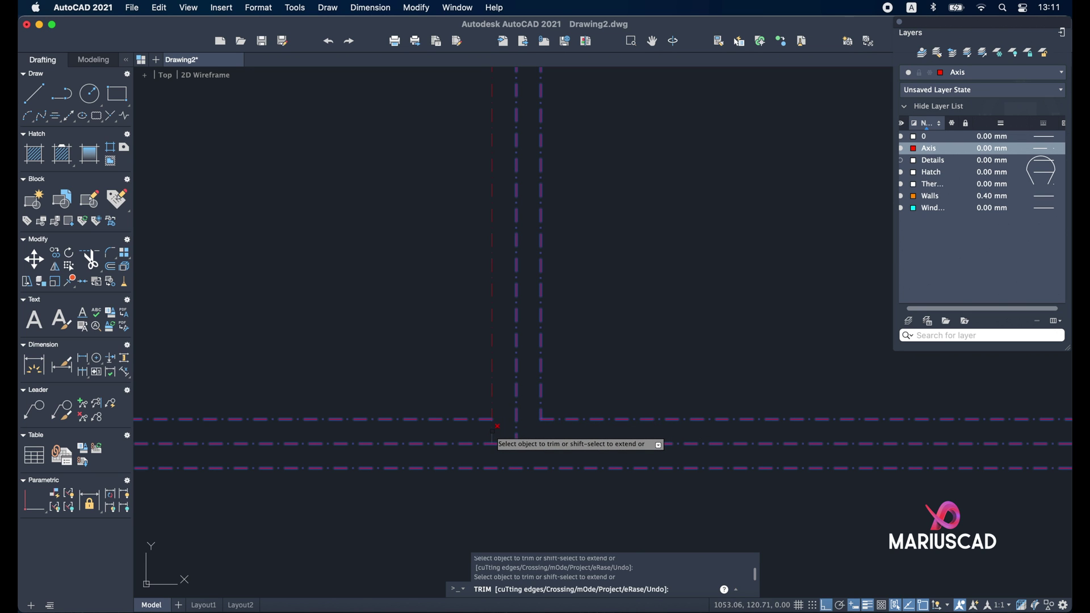
scroll(494, 290, "down", 5)
scroll(510, 176, "up", 6)
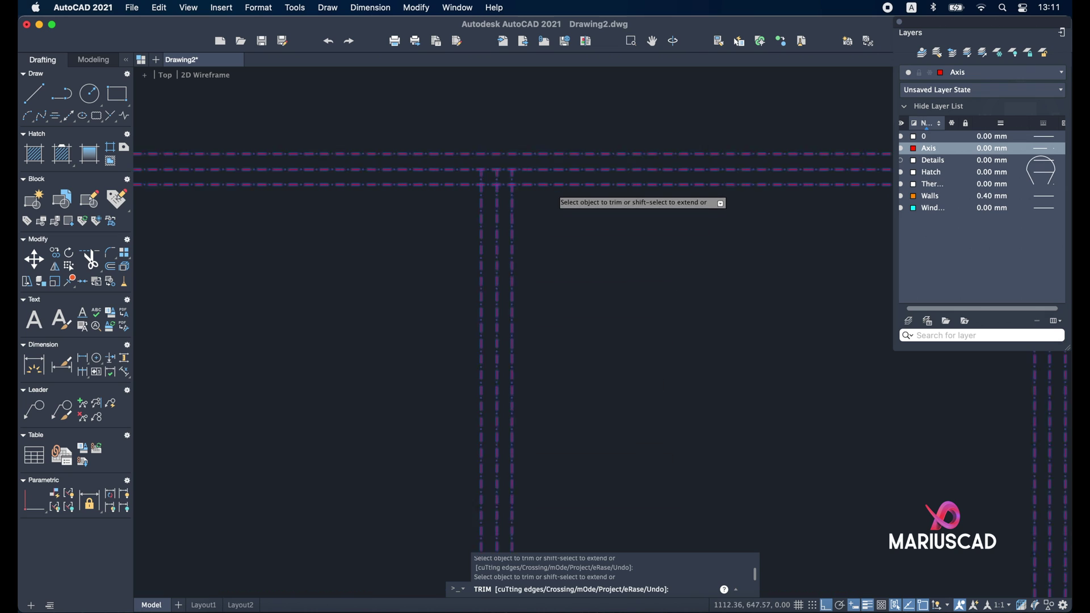
middle_click_drag(491, 159, 523, 206)
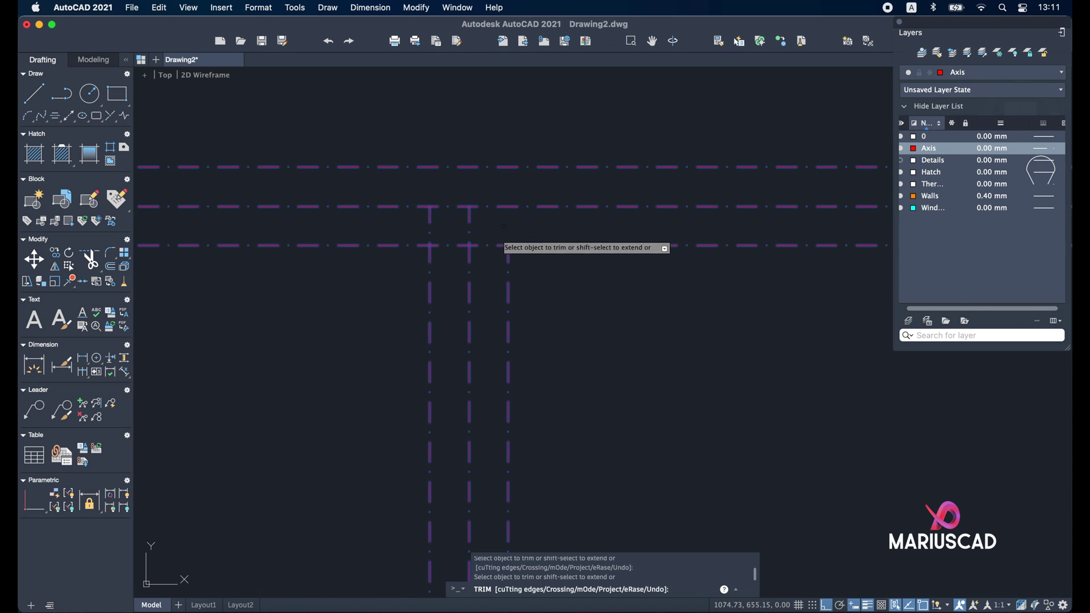
left_click(499, 246)
left_click(461, 246)
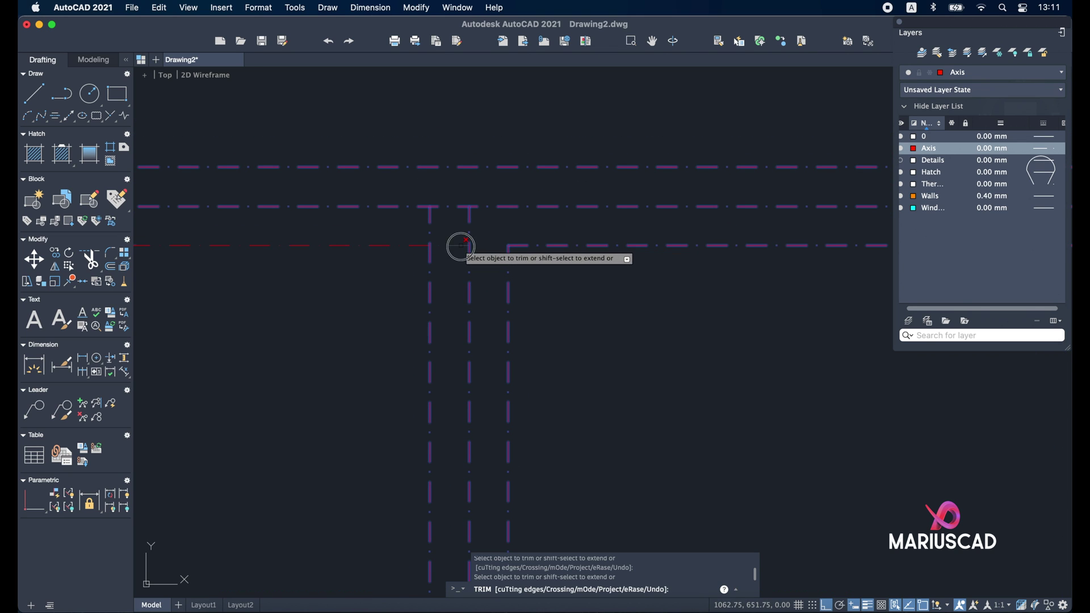
left_click(429, 227)
key("Escape")
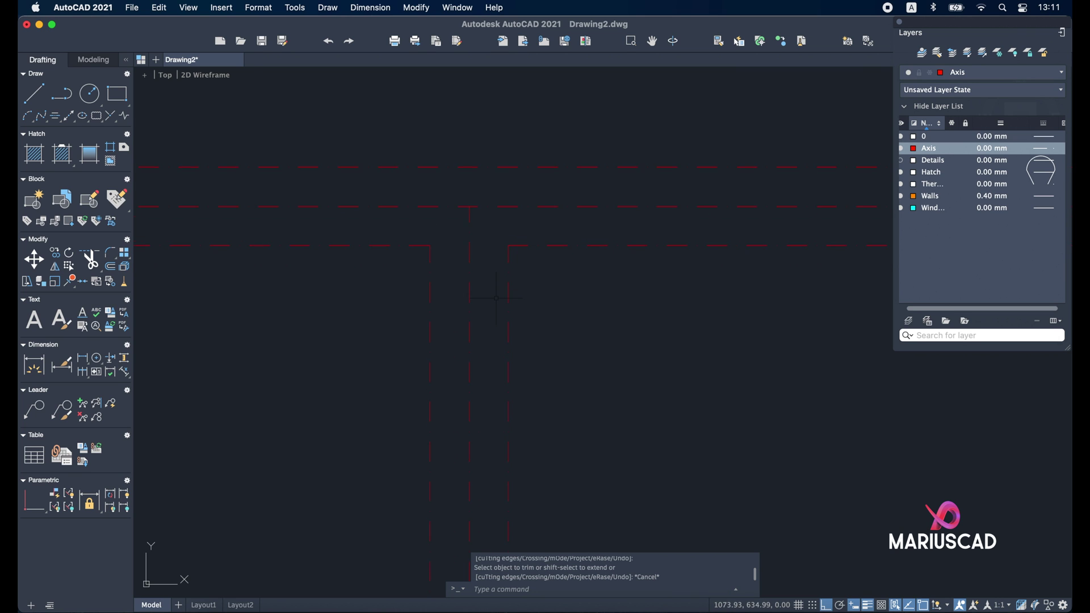
scroll(567, 324, "down", 4)
Step: Move the outer outline, both room outlines and the middle wall lines onto the orange Walls layer
scroll(570, 321, "up", 4)
left_click(554, 128)
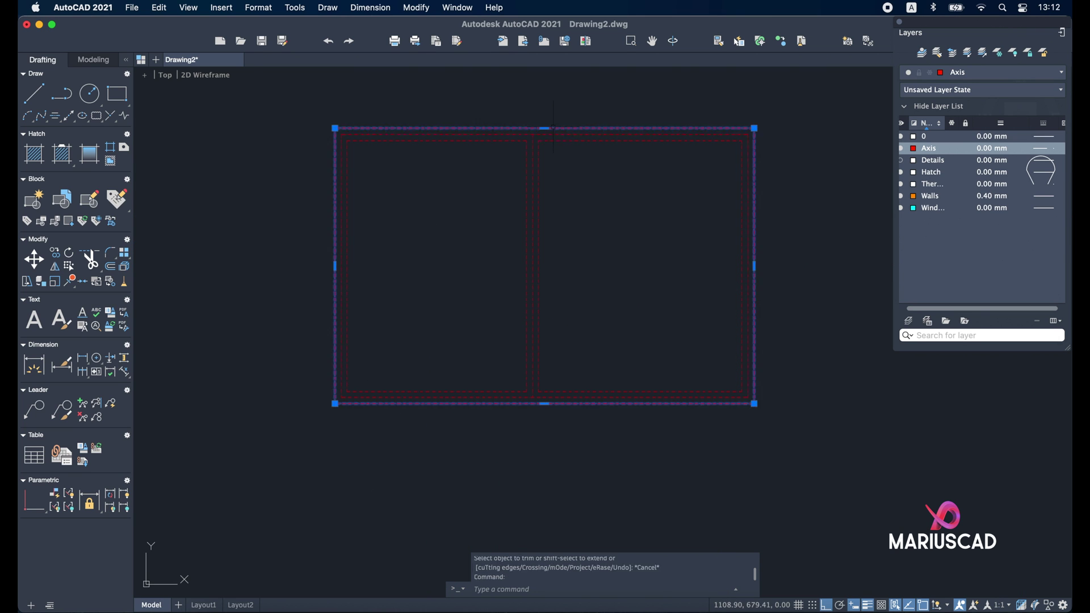
left_click(558, 140)
left_click(538, 157)
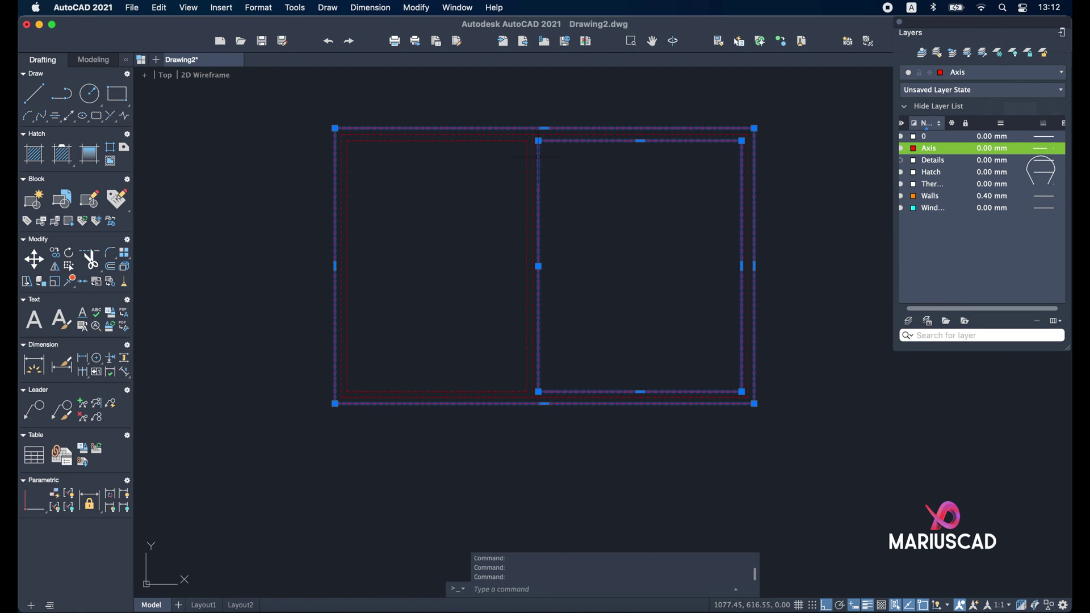
left_click(527, 159)
left_click(513, 140)
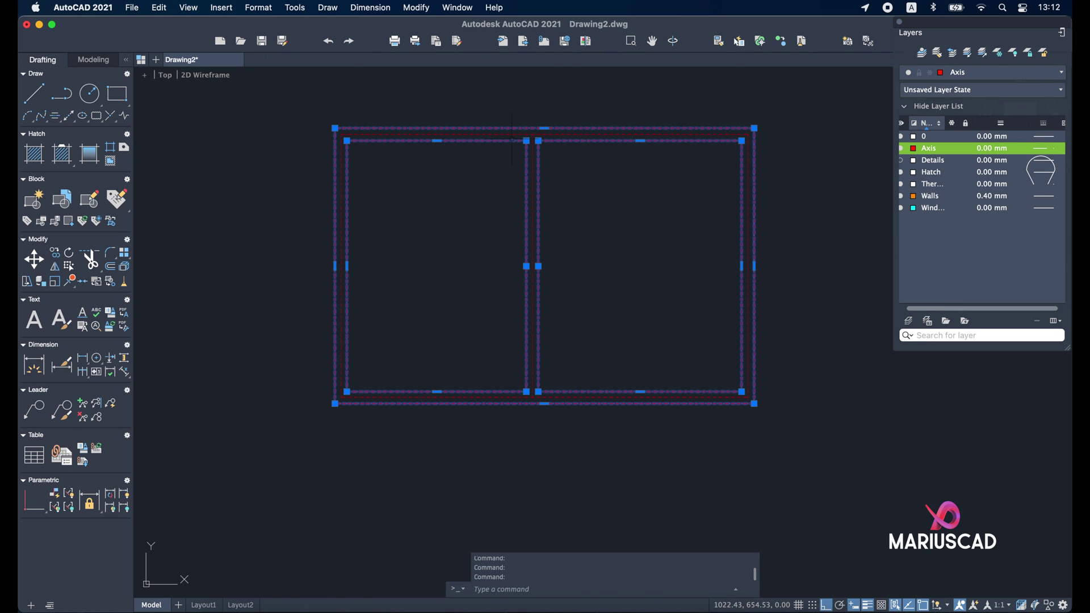
left_click(996, 72)
left_click(987, 167)
key("Escape")
key("Escape")
Step: Turn off the Axis layer and make Walls the current layer
left_click_drag(982, 310, 960, 311)
left_click(908, 149)
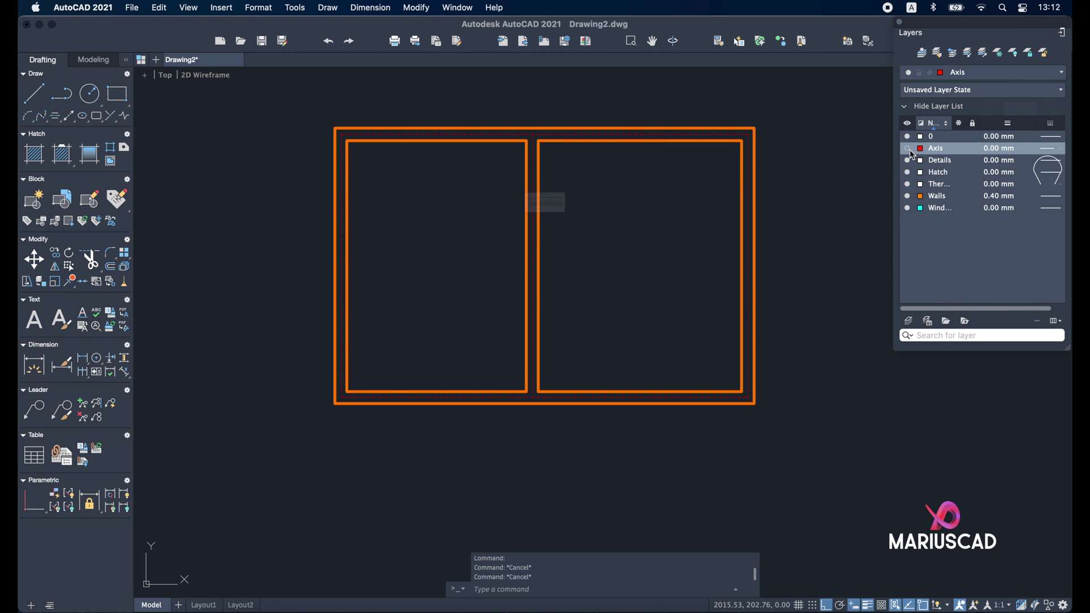
left_click(582, 219)
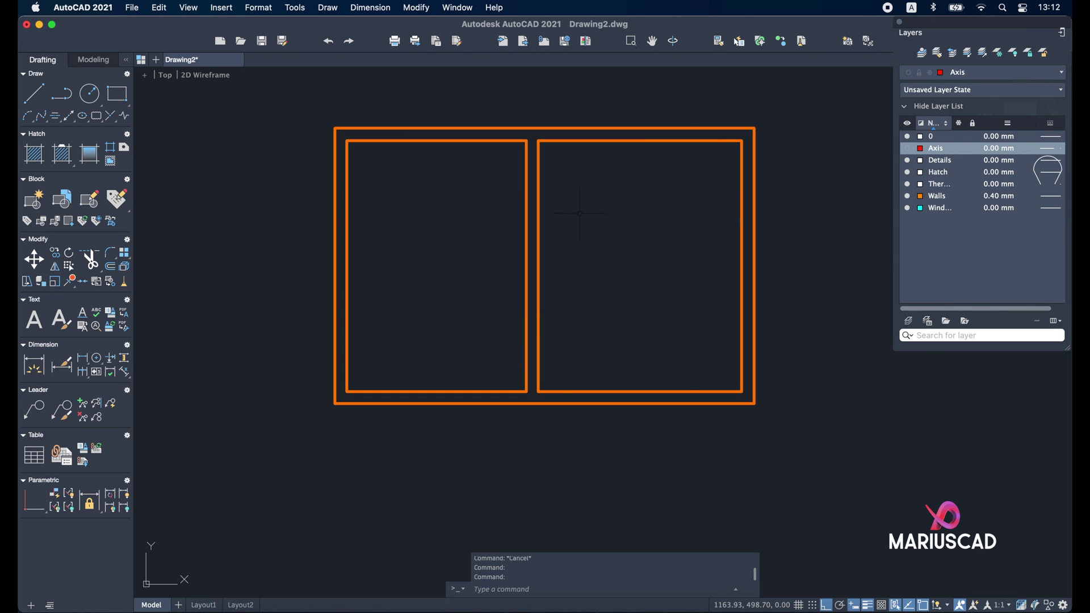
double_click(938, 196)
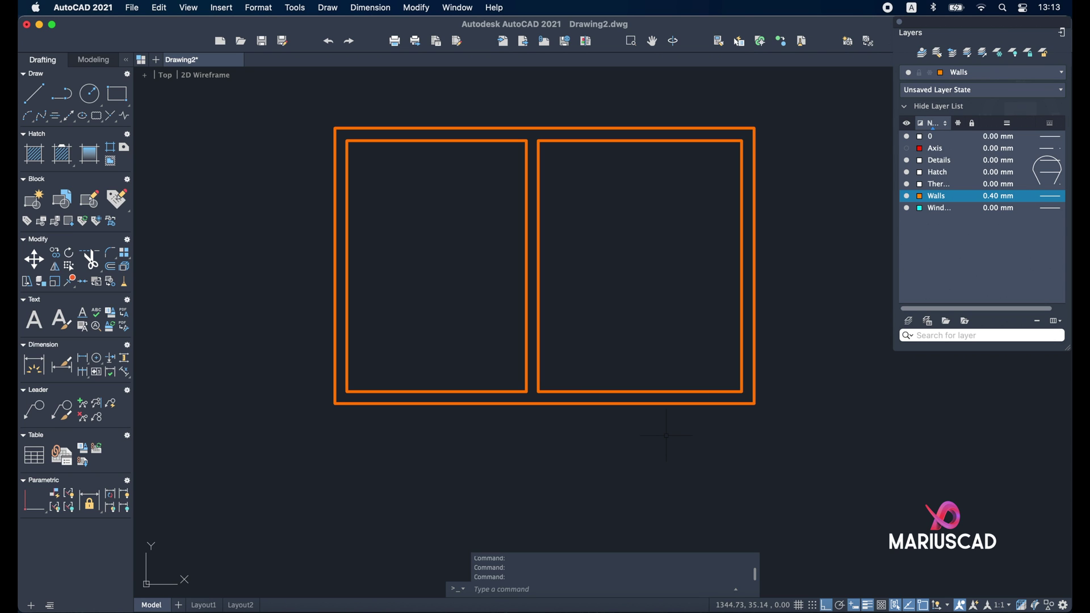
Step: Offset the outer wall outline 5 units outward
type("off")
key("Return")
type("5")
key("Return")
scroll(666, 435, "up", 2)
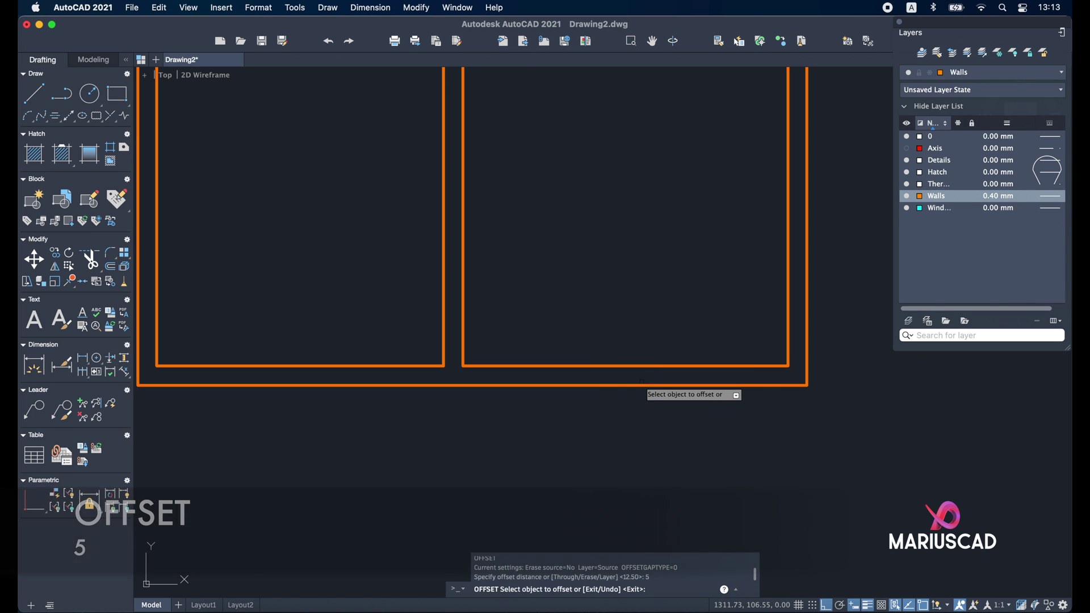
left_click(640, 385)
left_click(645, 397)
key("Escape")
scroll(685, 385, "up", 4)
scroll(685, 385, "up", 1)
scroll(590, 419, "down", 4)
scroll(591, 419, "up", 3)
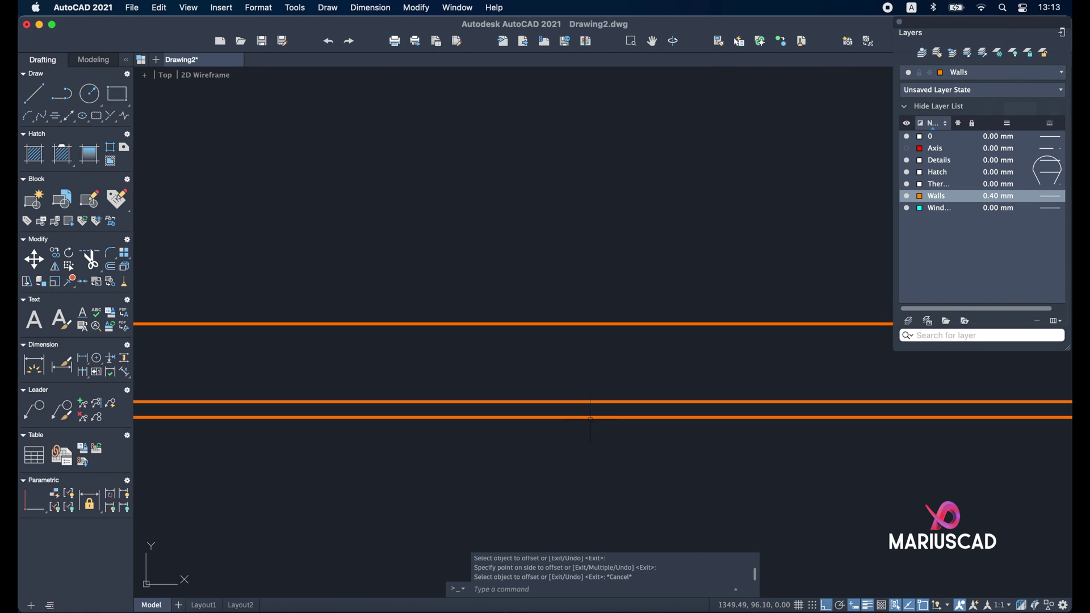
Step: Offset an outer wall line 2.5 to add a middle line, then select it for a layer change
type("off")
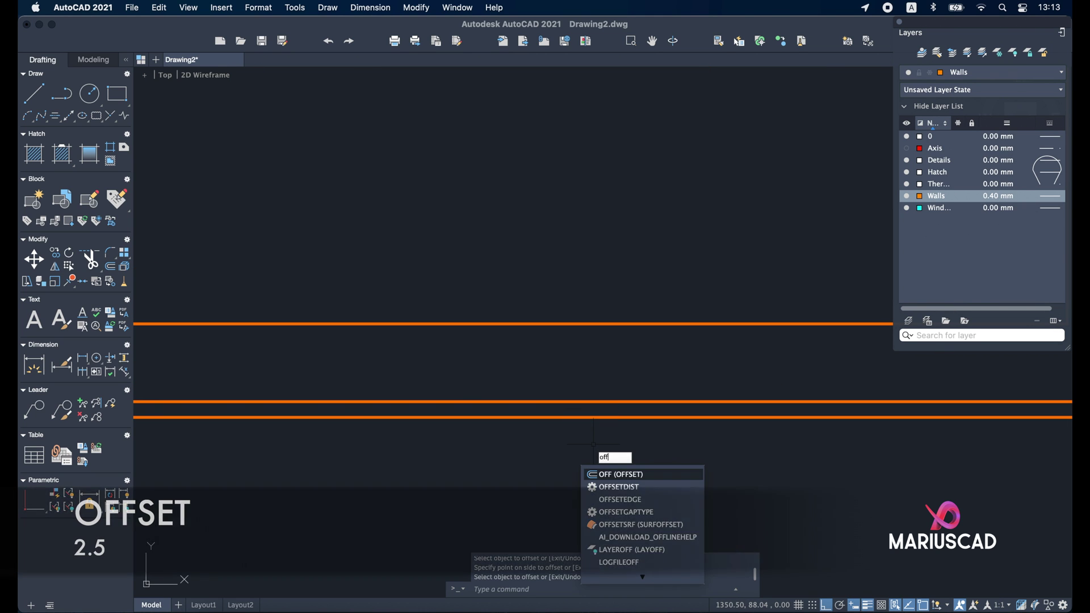
key("Return")
type("2.5")
key("Return")
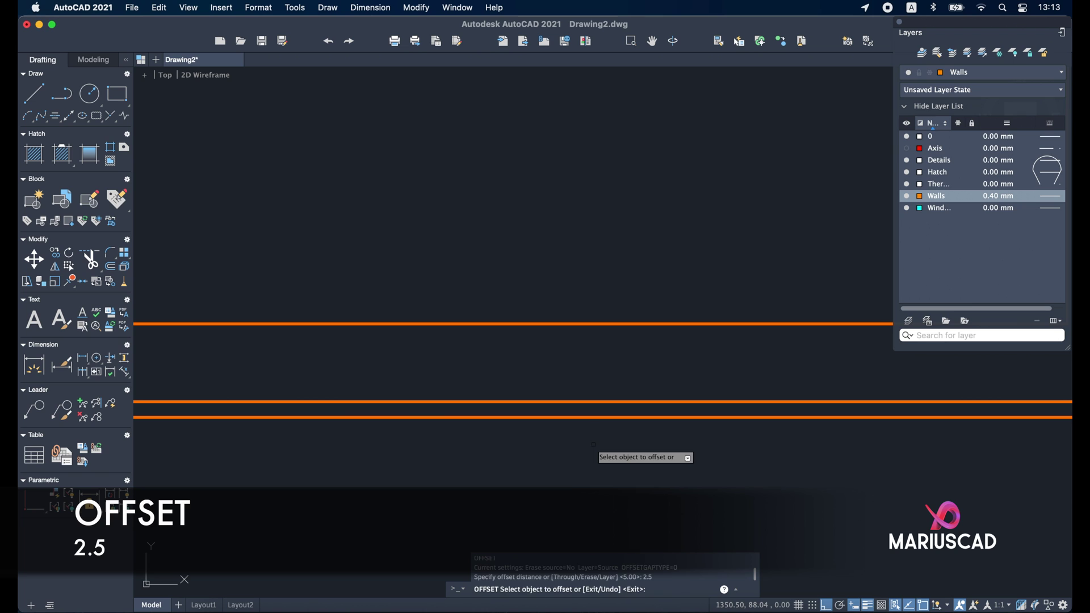
scroll(611, 379, "up", 4)
left_click(611, 445)
left_click(604, 465)
key("Escape")
left_click(604, 464)
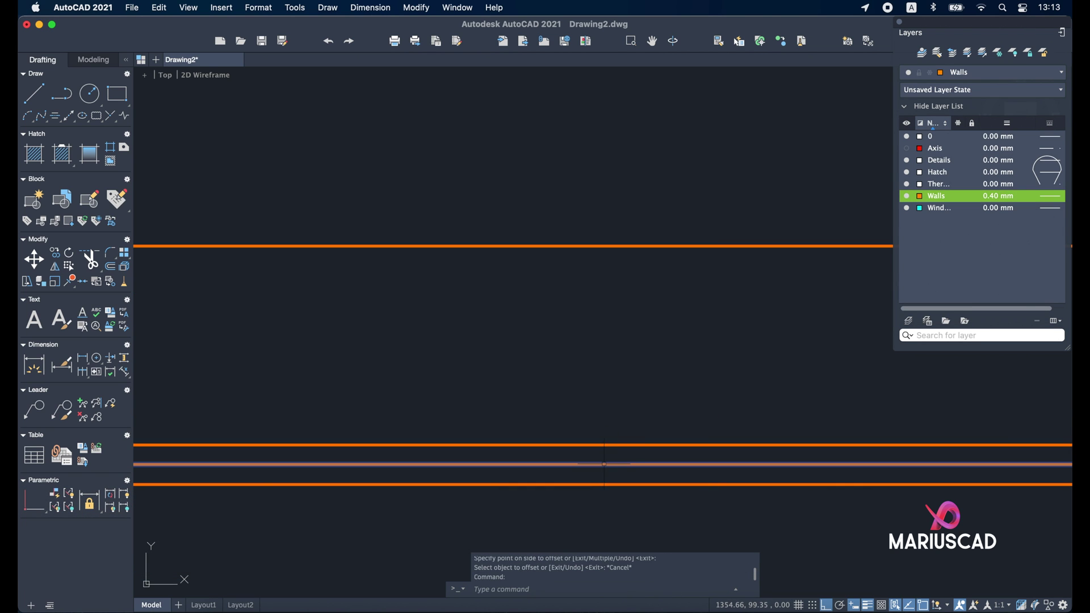
left_click(1024, 73)
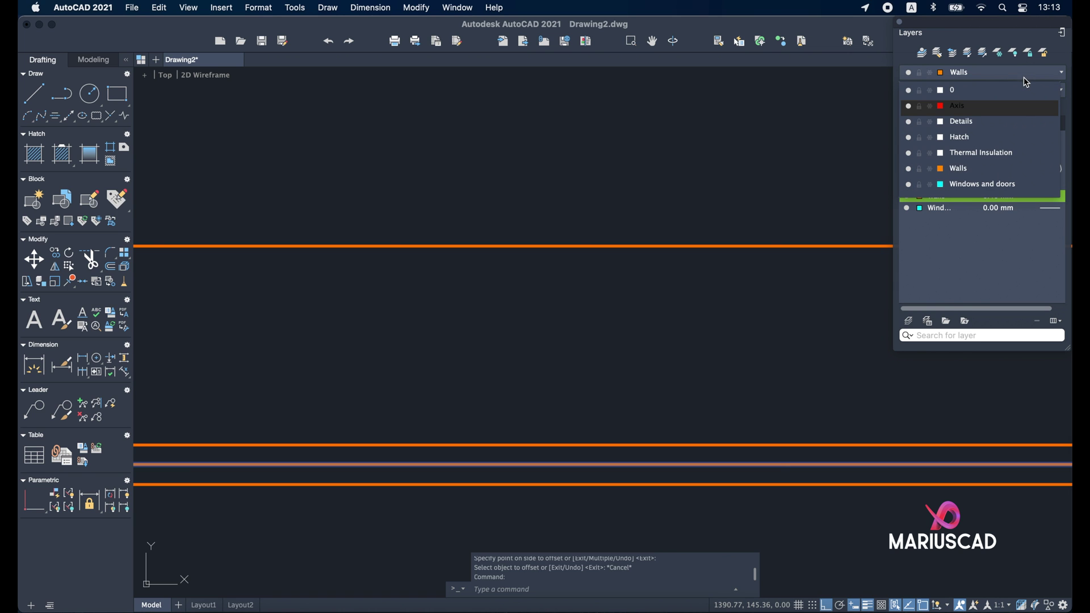
Step: Put the new middle wall line on the Thermal Insulation layer
left_click(1015, 153)
key("Escape")
scroll(568, 443, "down", 12)
middle_click_drag(497, 413, 545, 390)
scroll(341, 346, "up", 4)
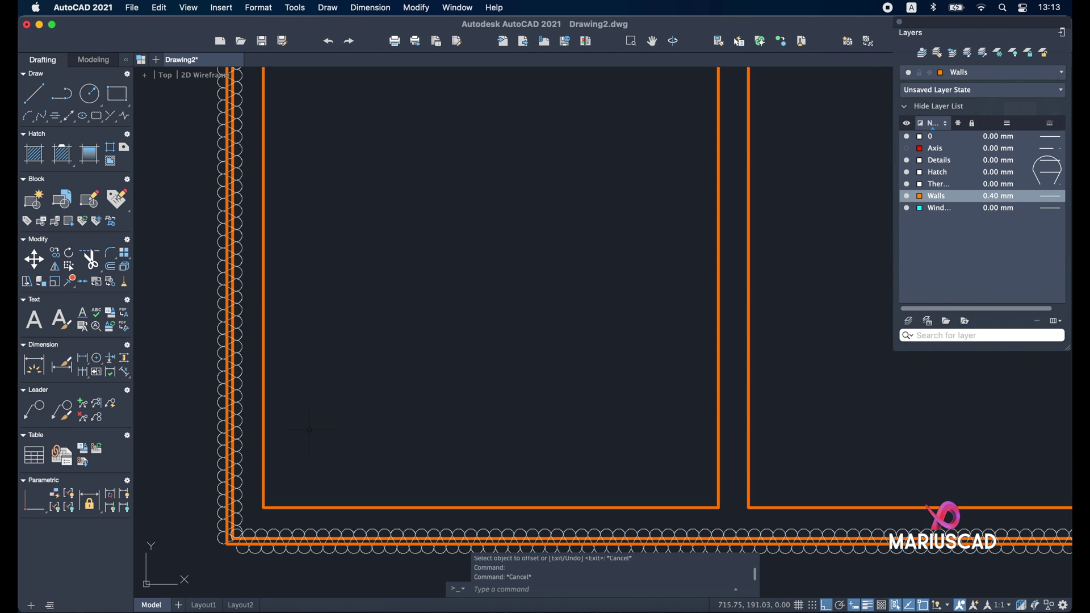
scroll(430, 509, "up", 5)
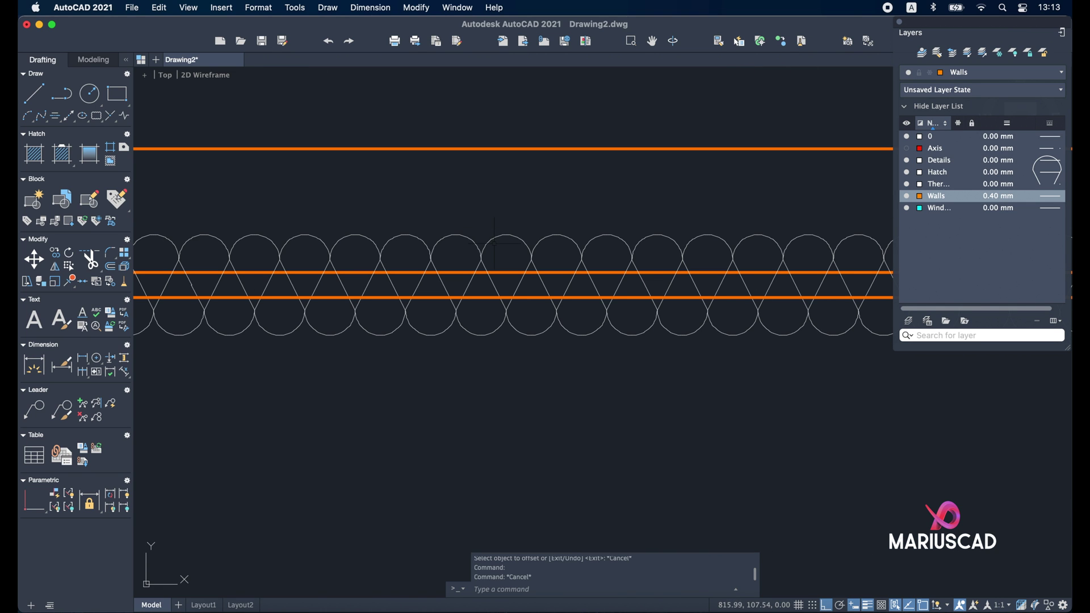
Step: In Properties, try linetype scales 5 and 0.1, settling on 0.2 for the insulation pattern
left_click(494, 243)
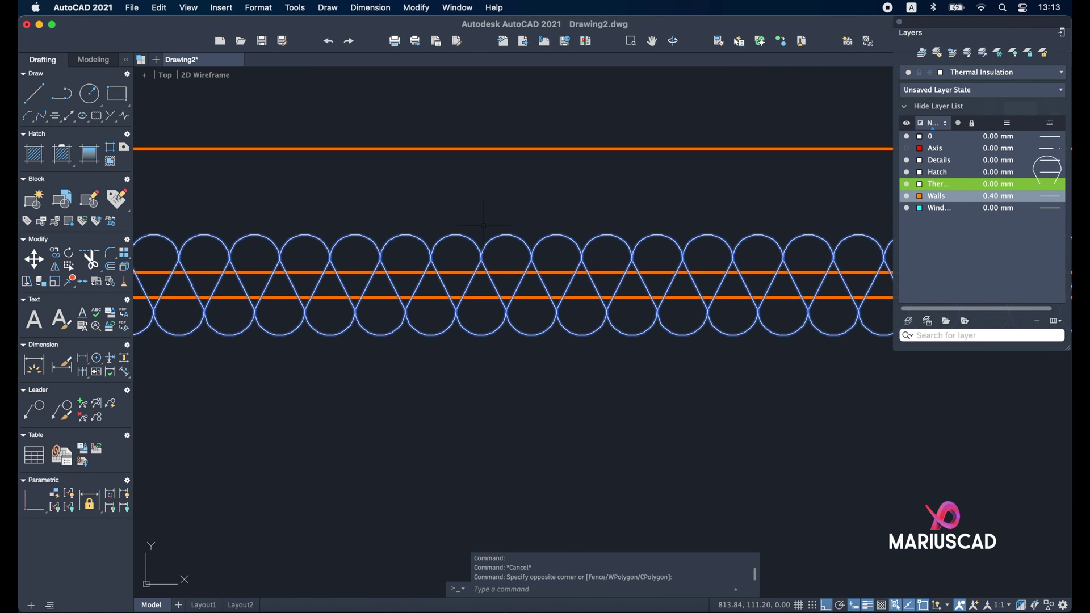
right_click(484, 237)
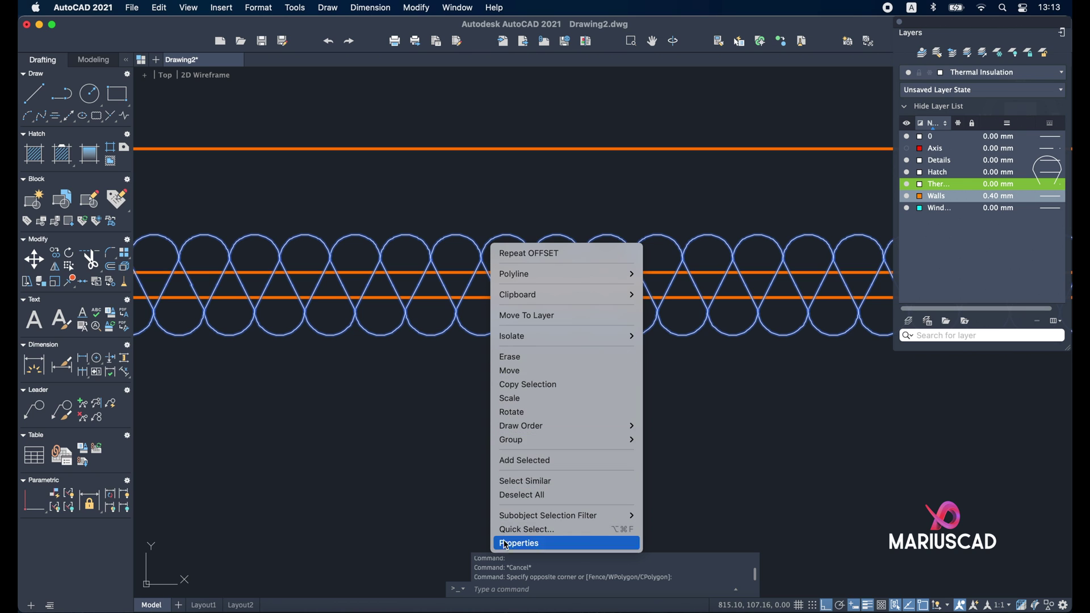
left_click(519, 542)
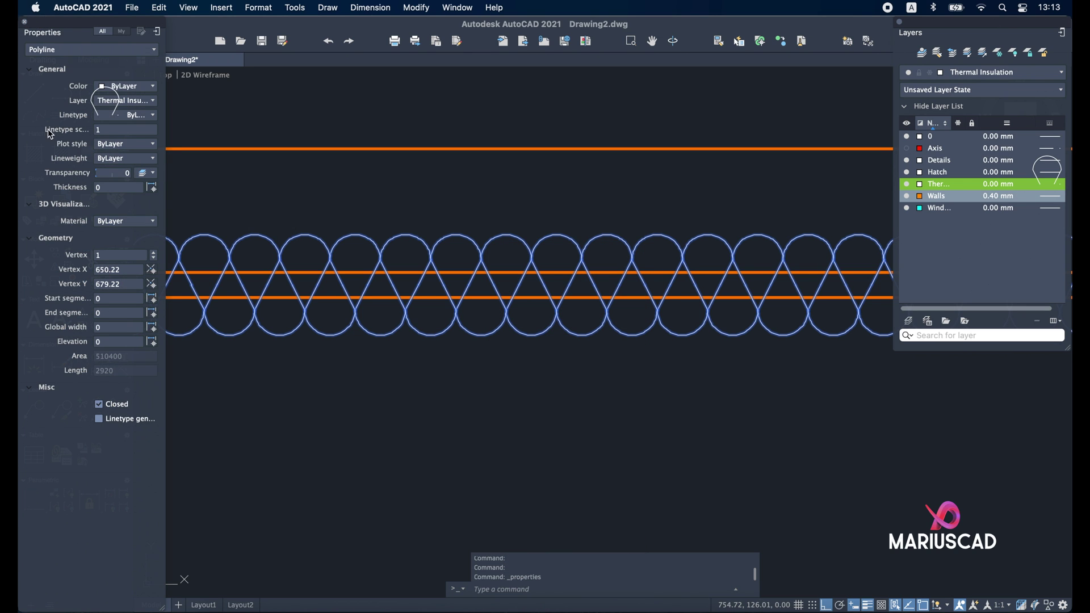
left_click(101, 134)
type("5")
key("Return")
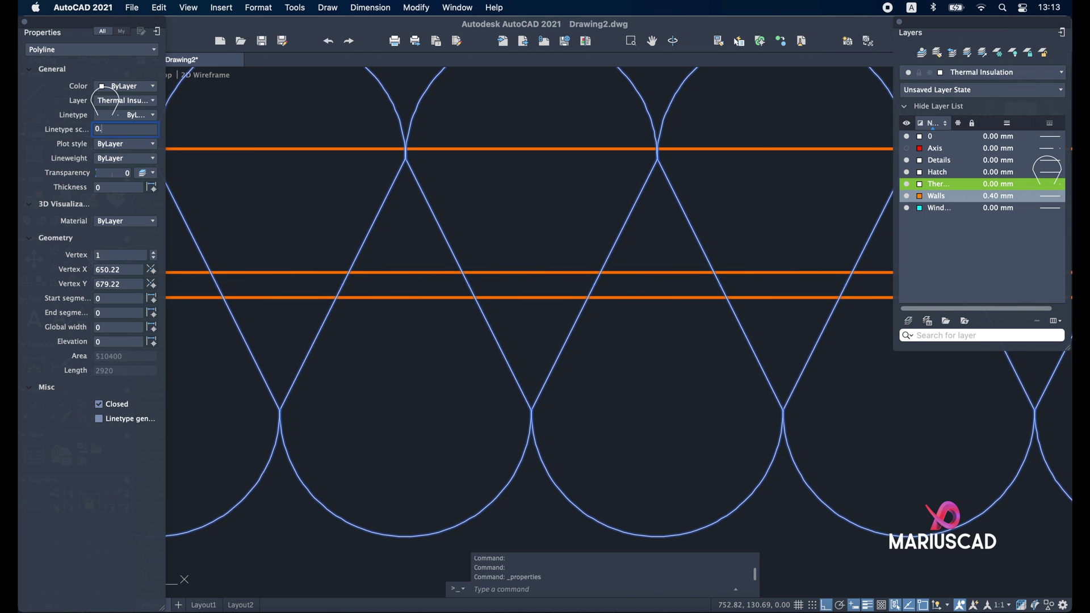
type("0.1")
key("Return")
scroll(346, 273, "up", 3)
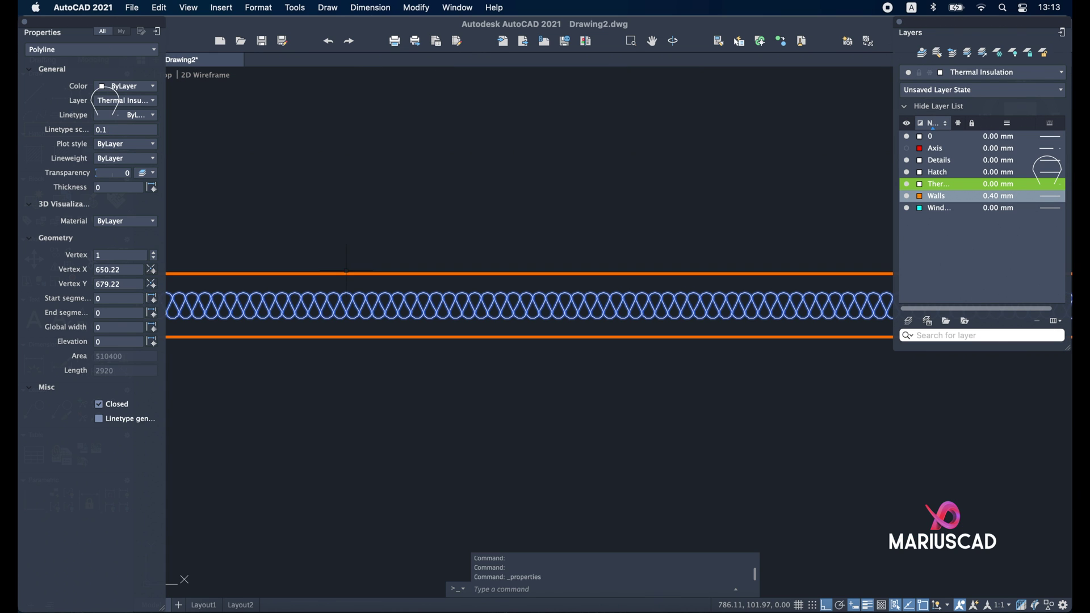
left_click(118, 134)
key("Return")
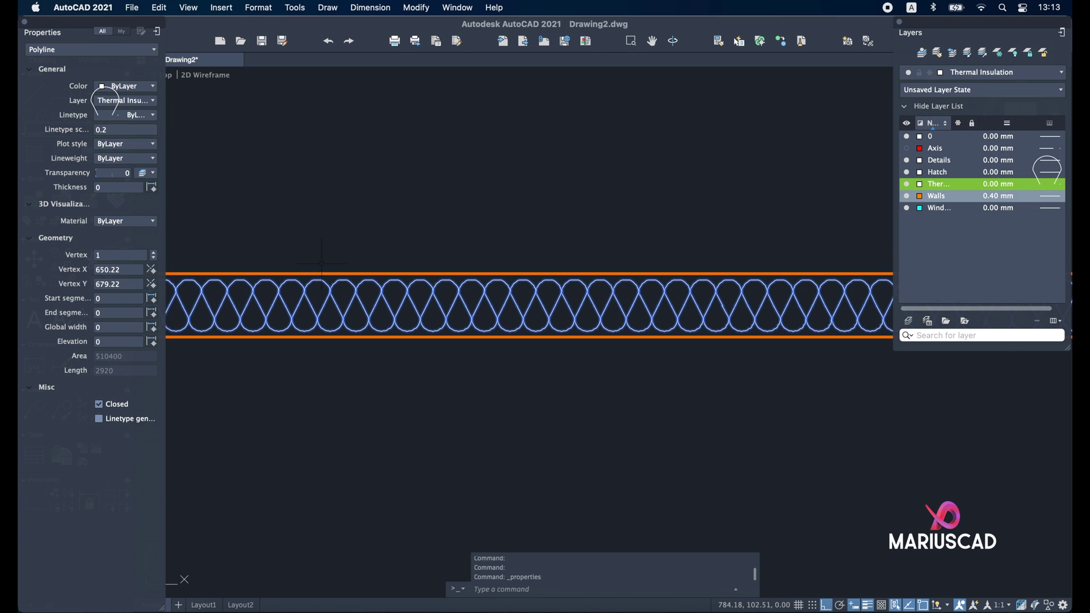
key("Escape")
key("Escape")
scroll(360, 279, "down", 6)
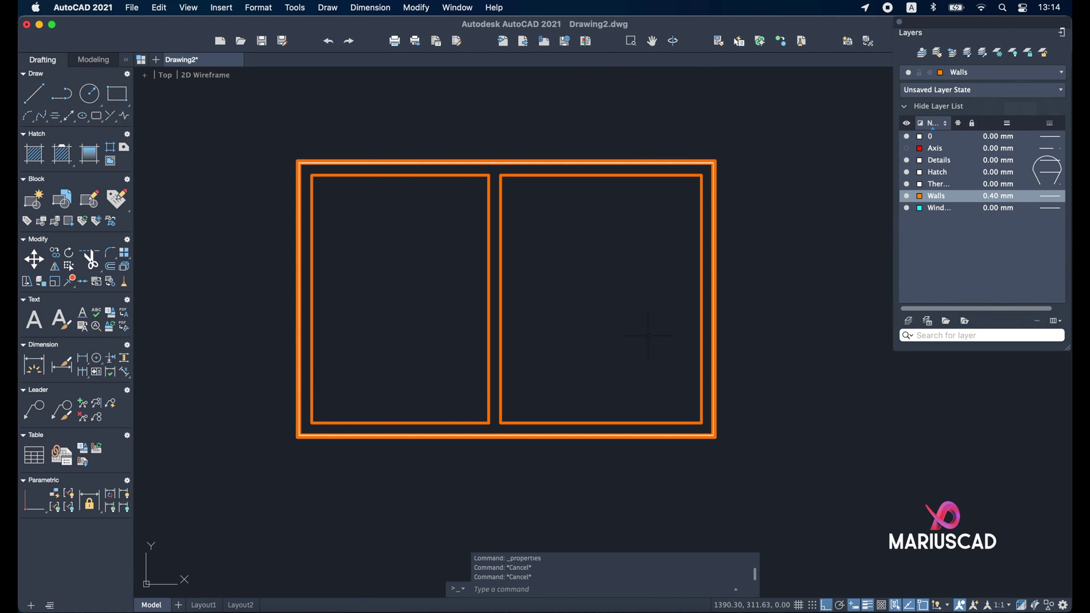
Step: Make Windows and doors the current layer and frame both rooms
double_click(944, 209)
scroll(693, 350, "up", 3)
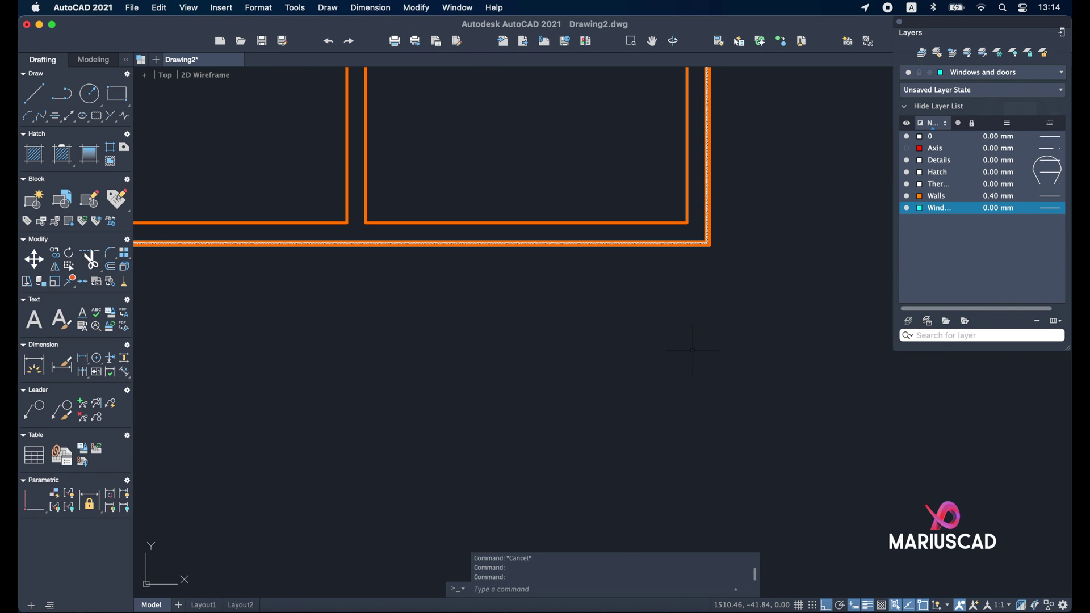
middle_click_drag(646, 346, 732, 482)
scroll(688, 435, "down", 3)
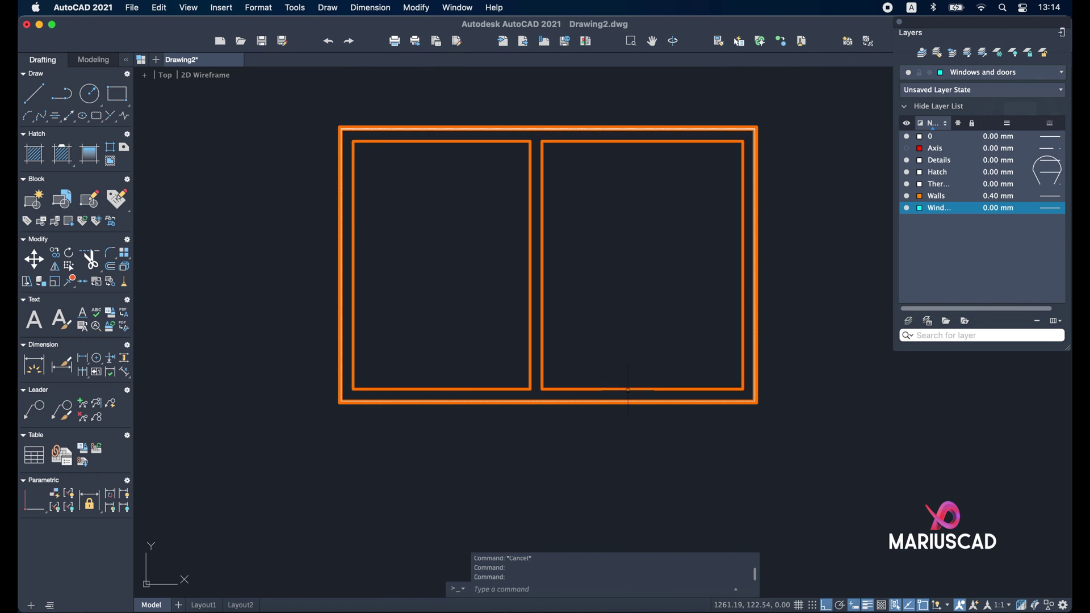
middle_click_drag(668, 459, 626, 405)
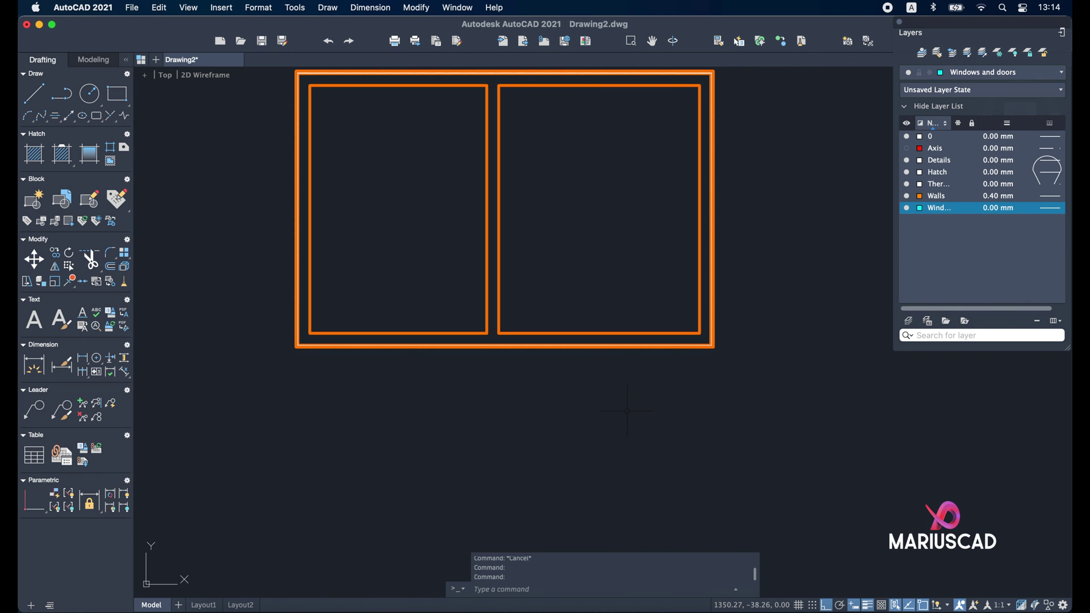
Step: Draw a 5 by 9 rectangle below the floor plan
type("rect")
key("Return")
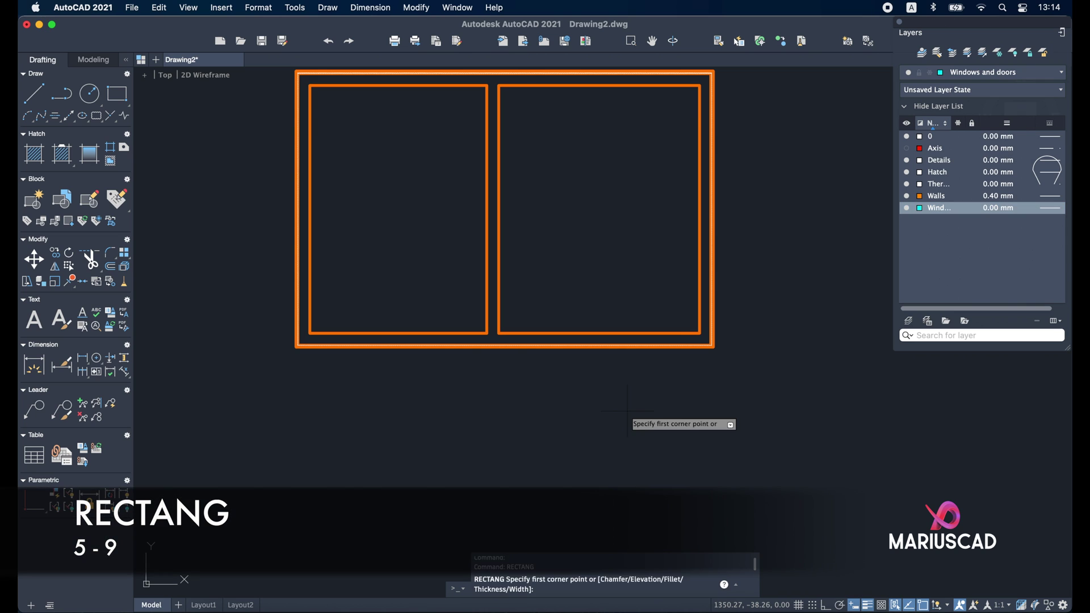
left_click(611, 479)
middle_click_drag(635, 507, 513, 303)
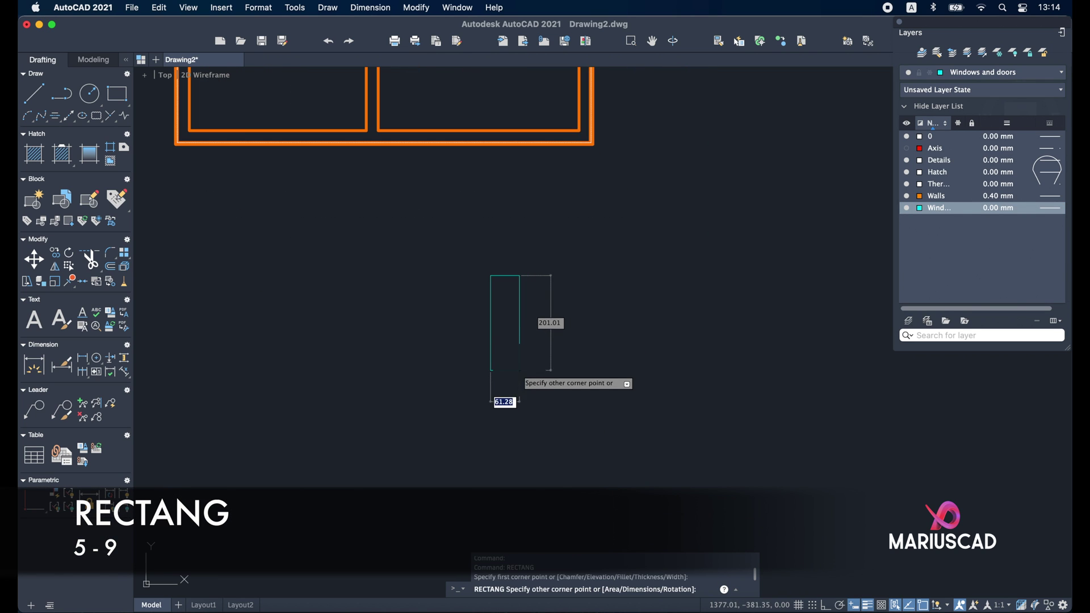
scroll(518, 366, "up", 2)
type("5")
key("Tab")
type("9")
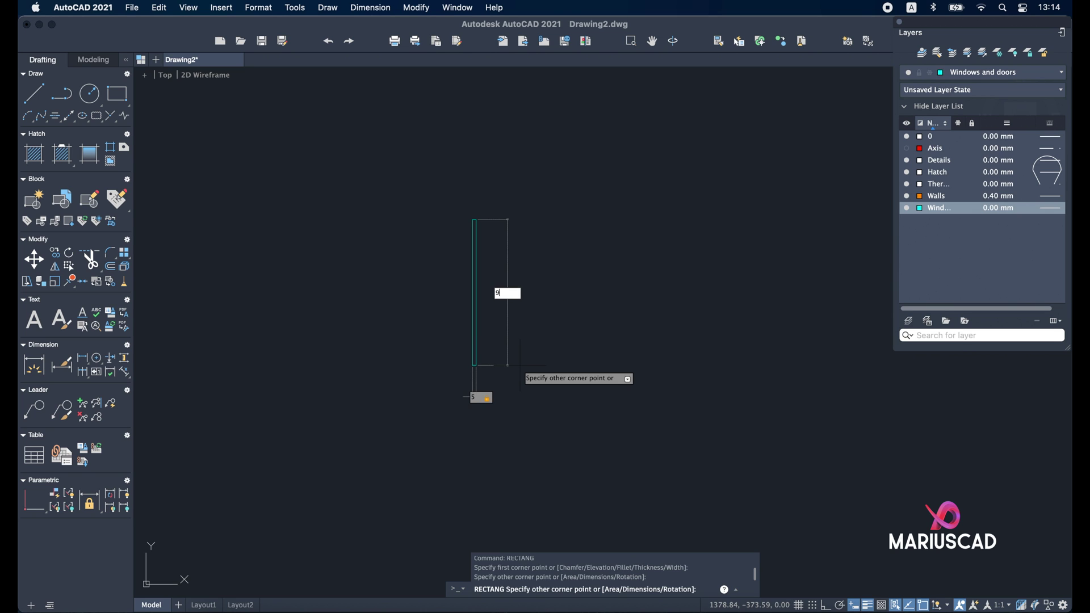
key("Return")
scroll(505, 236, "up", 15)
middle_click_drag(494, 388, 635, 270)
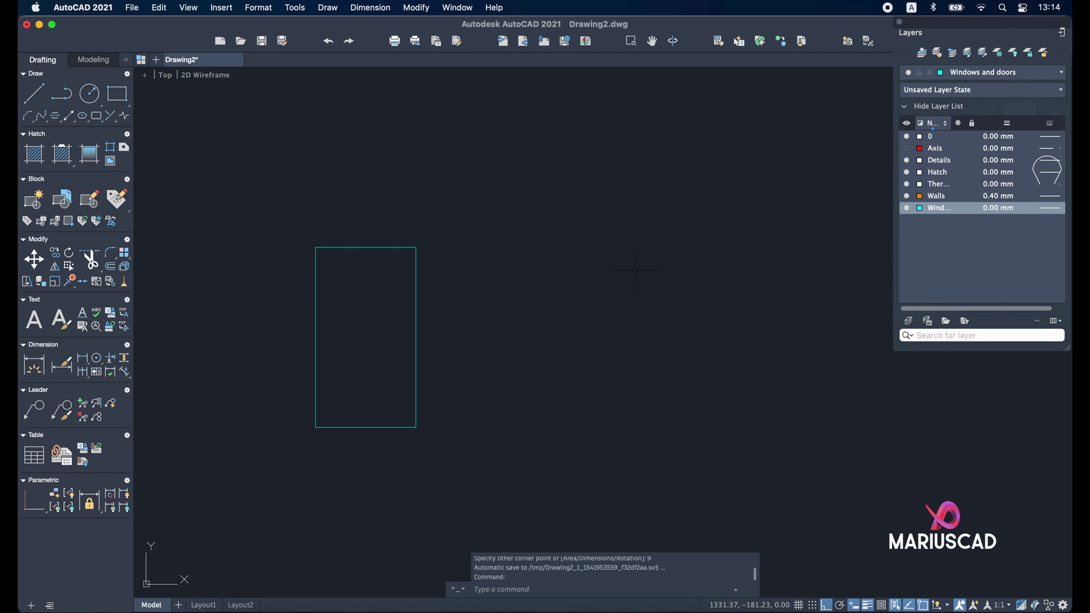
left_click(122, 60)
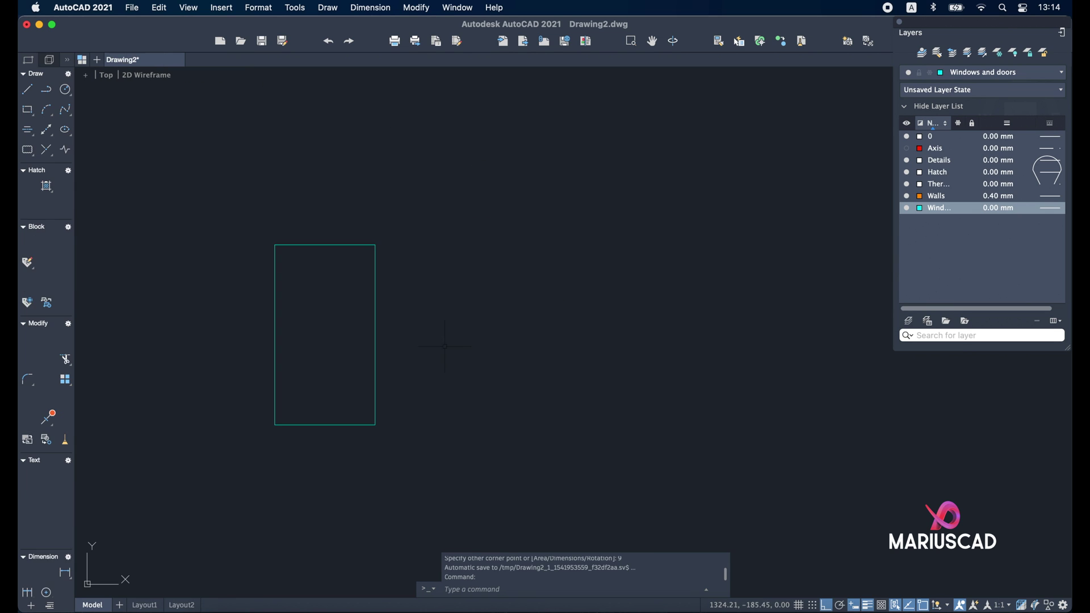
left_click(479, 331)
key("Escape")
scroll(478, 340, "down", 2)
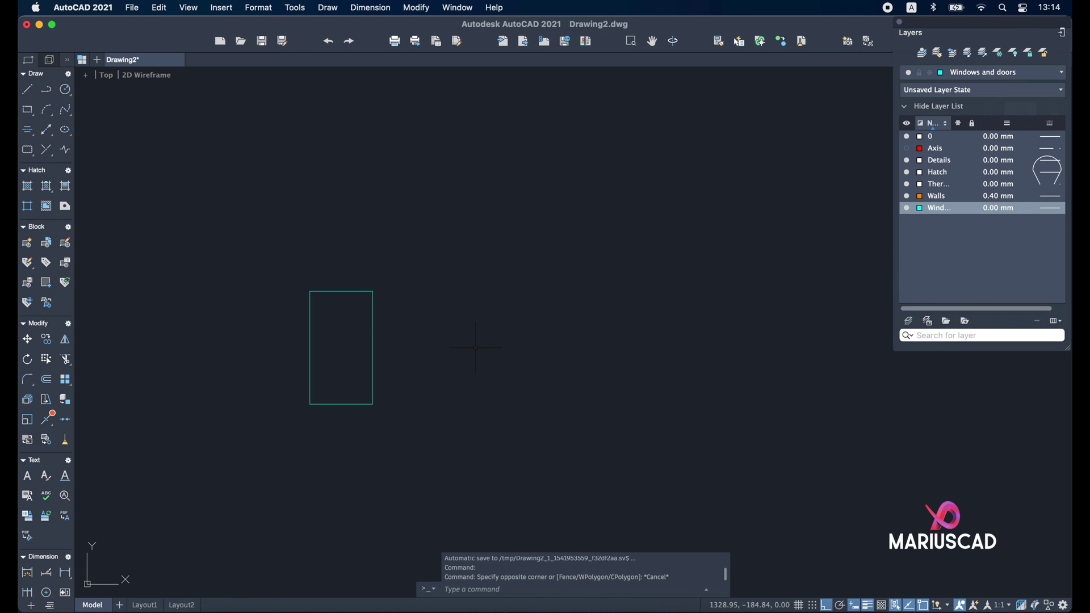
scroll(476, 347, "down", 3)
Step: Copy the small rectangle 85 units to the right
left_click(474, 348)
left_click(391, 335)
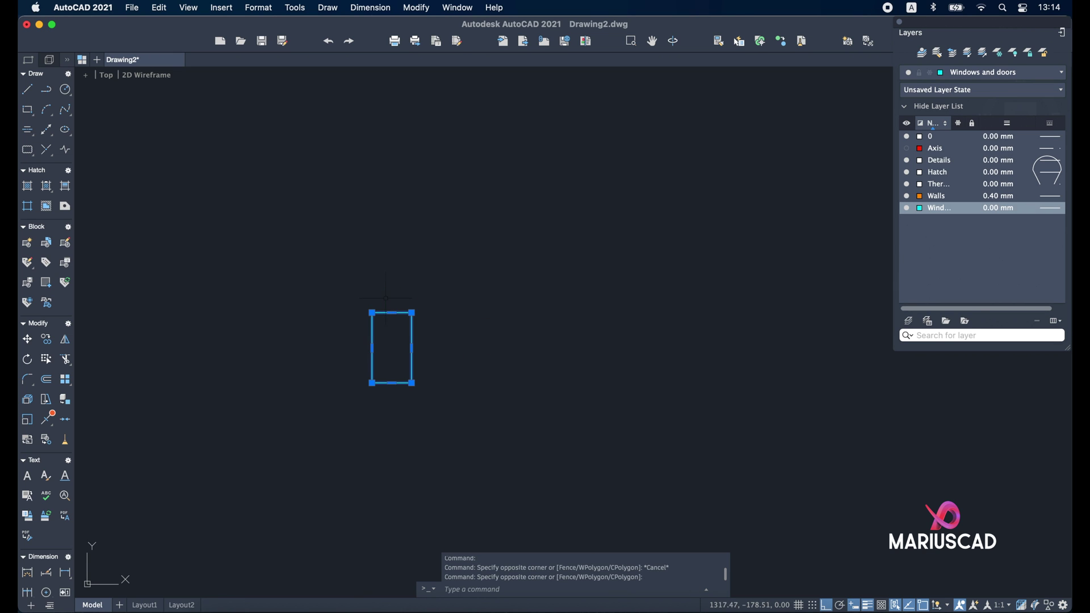
type("c")
key("Return")
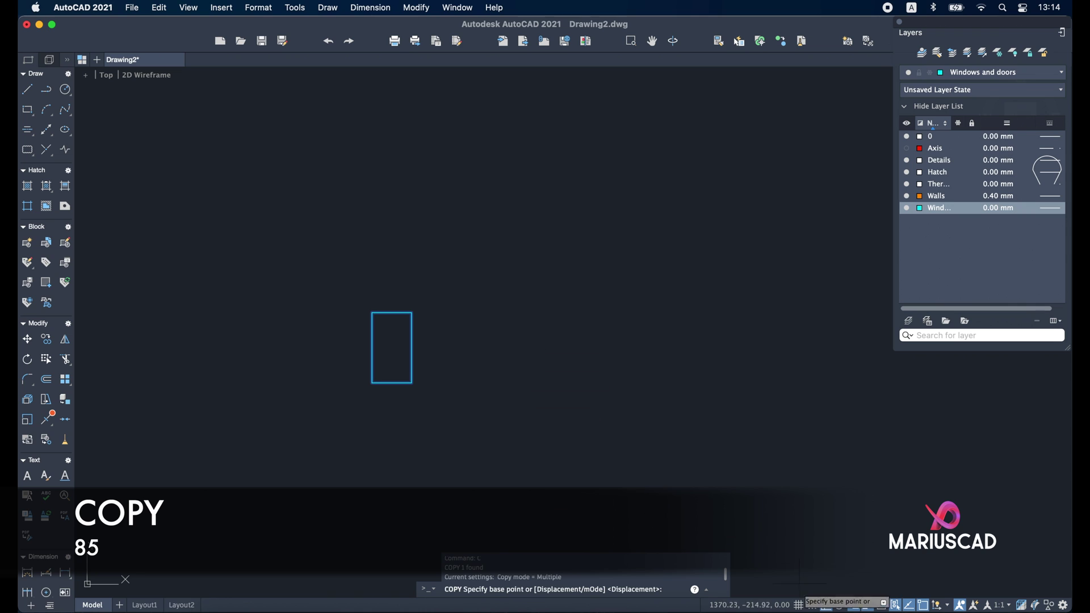
left_click(475, 464)
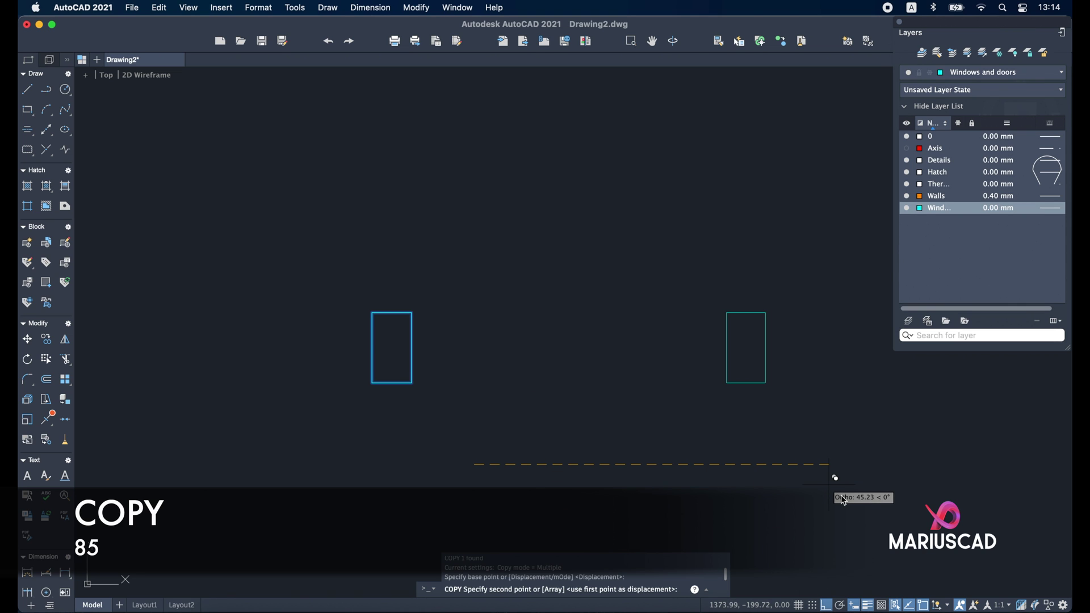
type("85")
key("Return")
key("Escape")
scroll(842, 495, "down", 2)
middle_click_drag(810, 489, 590, 460)
middle_click_drag(853, 438, 736, 427)
type("l")
key("Return")
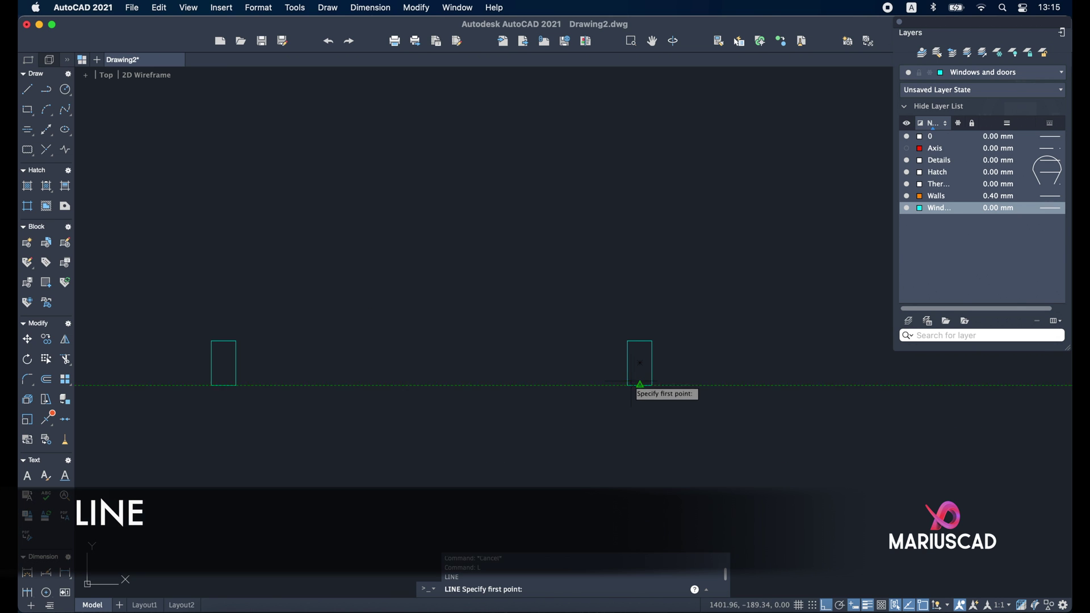
Step: Draw a line linking the edge midpoints of the two small rectangles
left_click(627, 363)
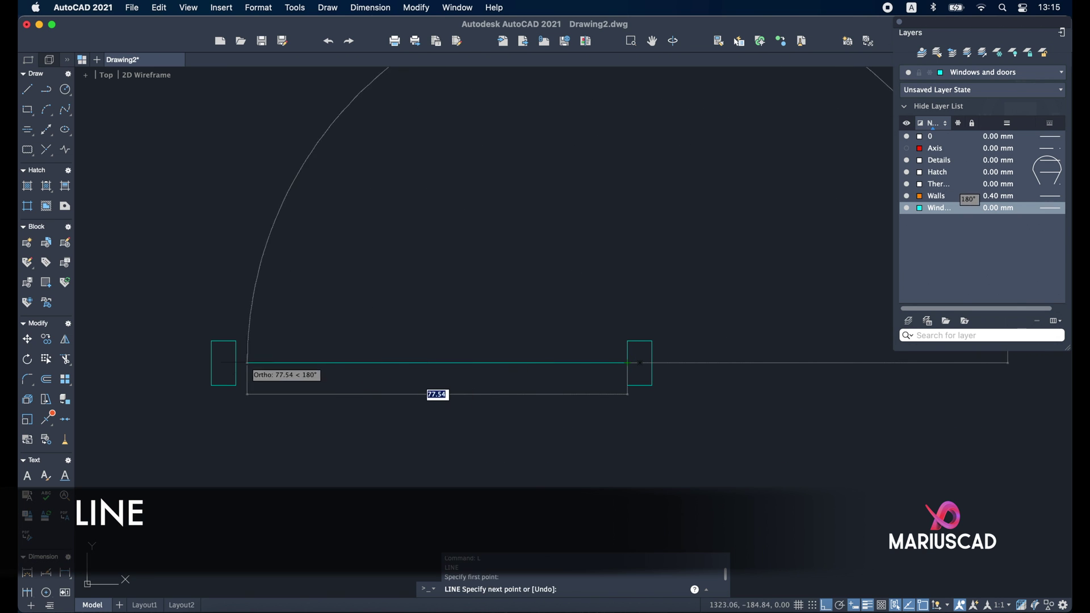
left_click(236, 363)
key("Escape")
Step: Draw a 2.5 by 75.5 upright rectangle from the right block's corner as the door leaf
type("rec")
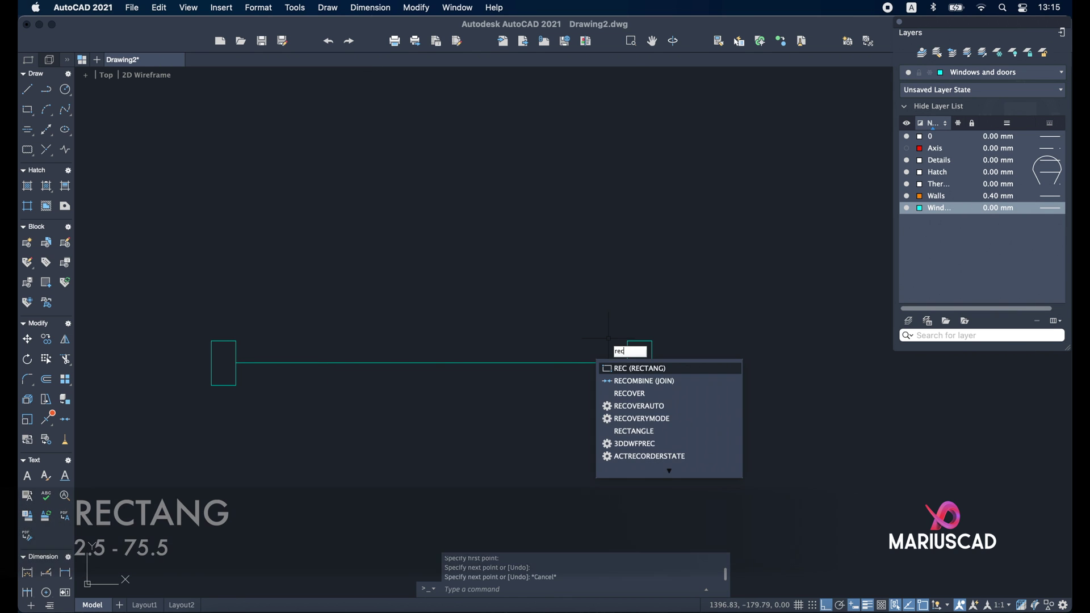
key("Return")
left_click(628, 341)
scroll(652, 236, "up", 5)
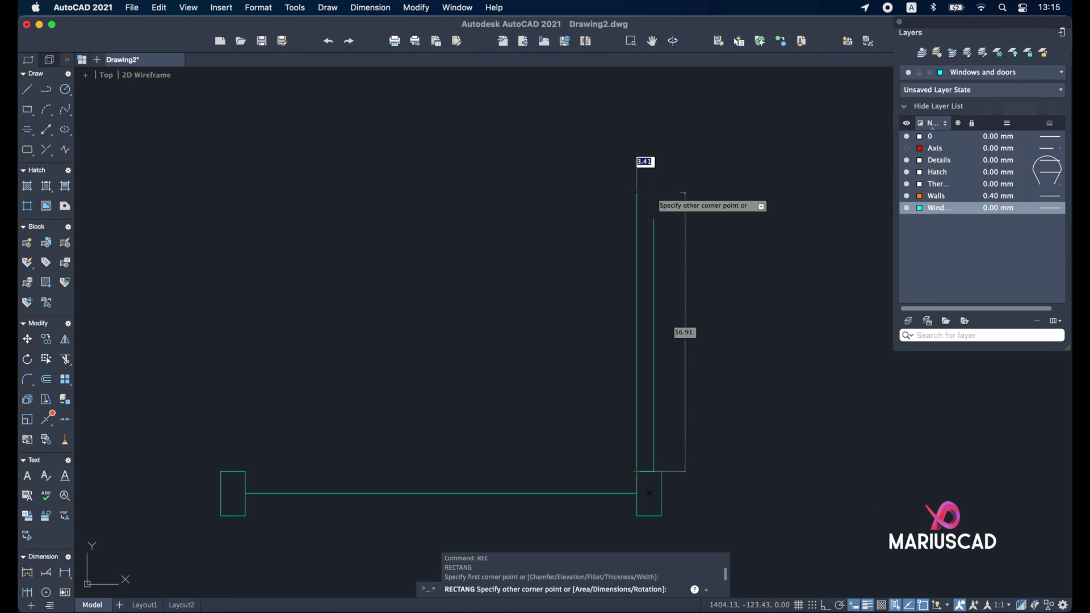
type("2.5")
key("Tab")
type("75")
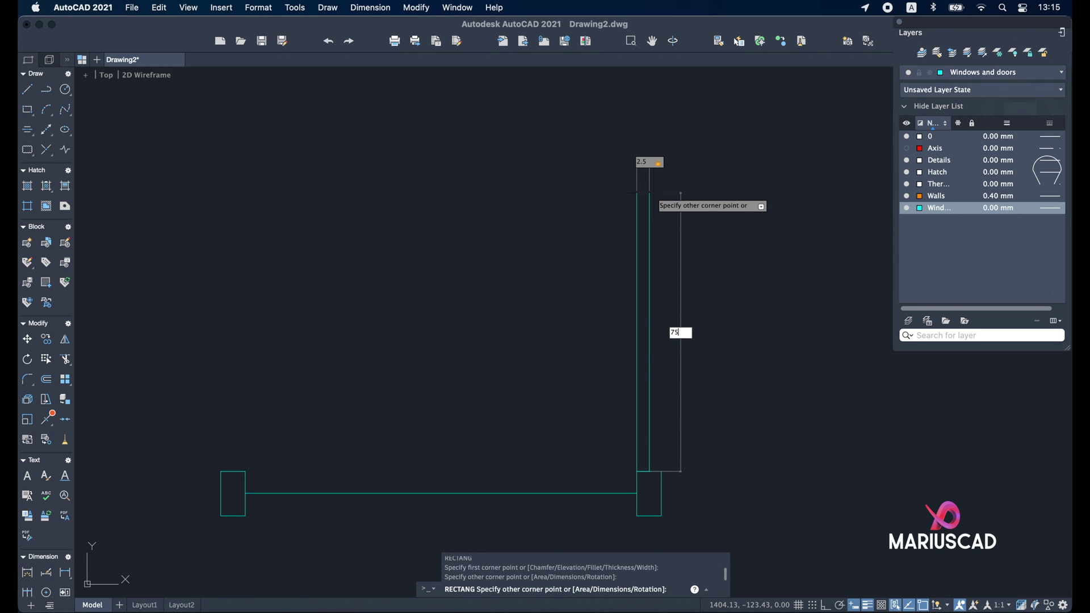
key("Return")
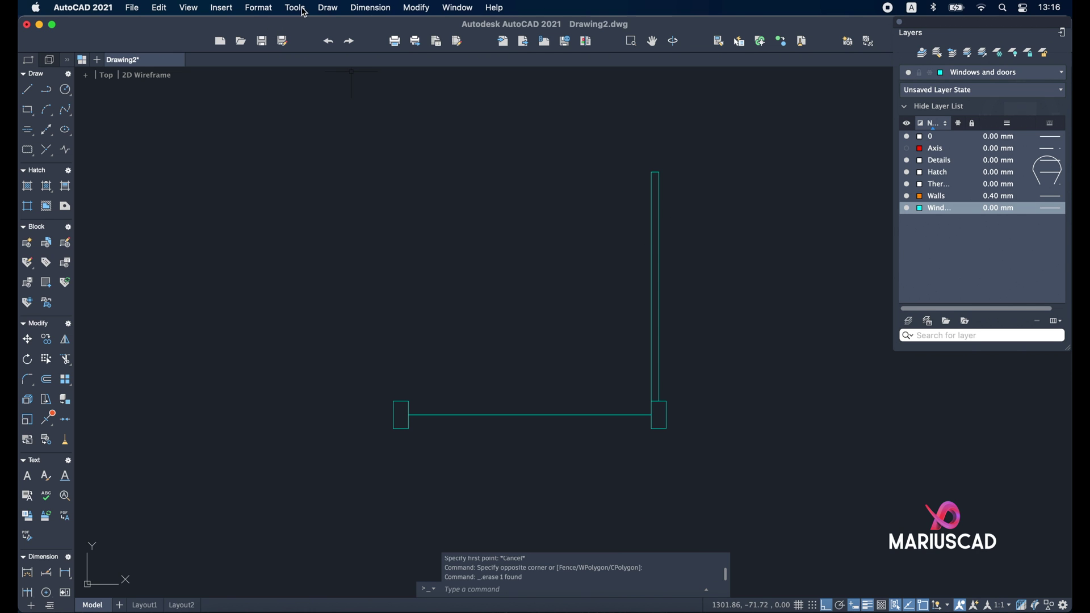
Step: Draw the door's quarter-circle swing arc (start, centre, end) from the leaf top to the opposite jamb
left_click(328, 8)
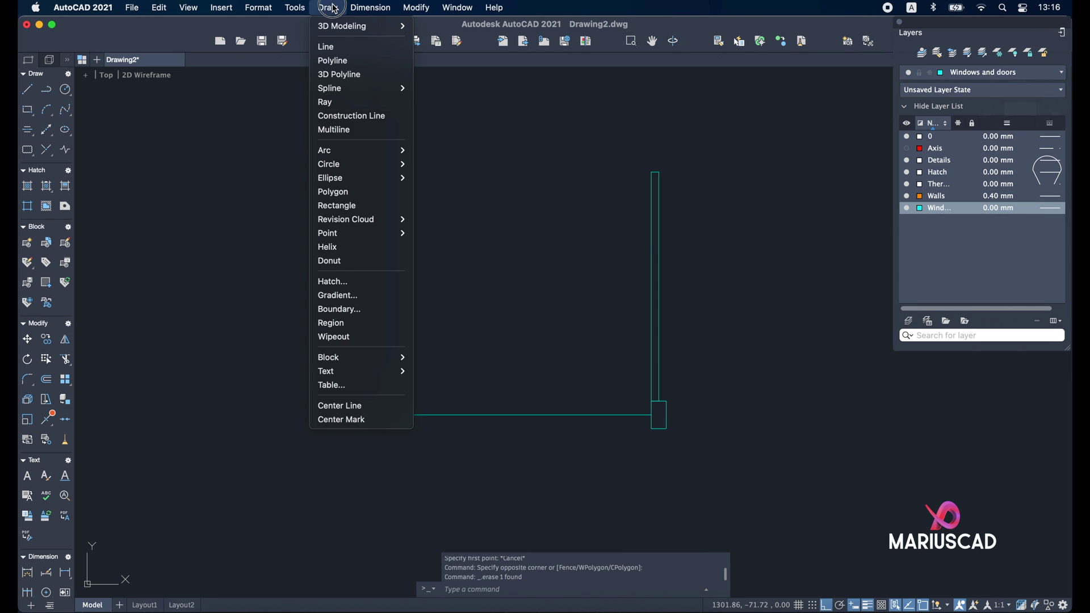
mouse_move(367, 151)
left_click(438, 170)
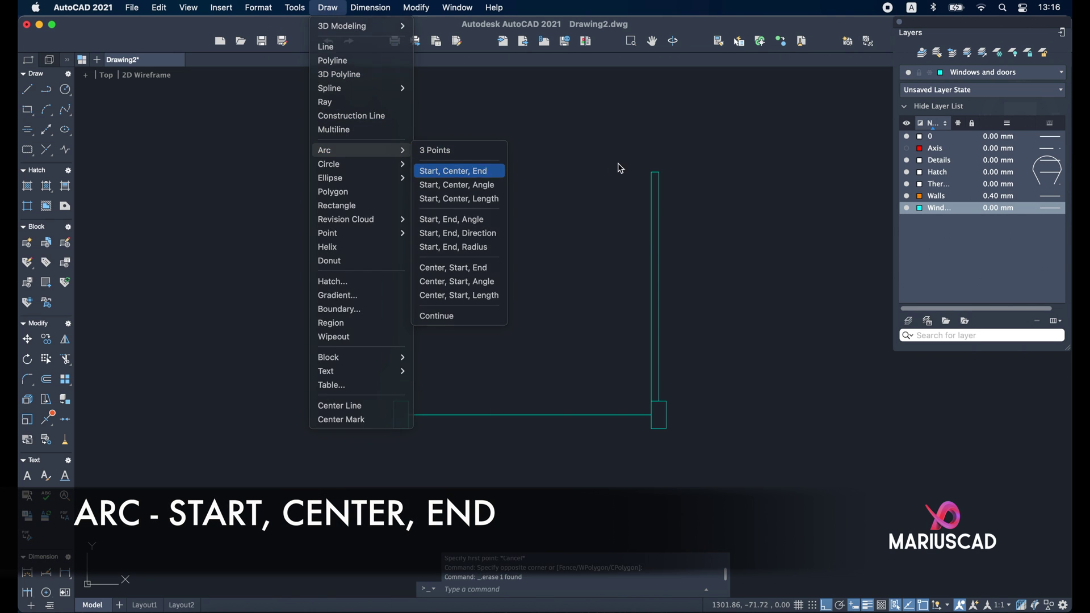
scroll(675, 168, "up", 5)
left_click(675, 169)
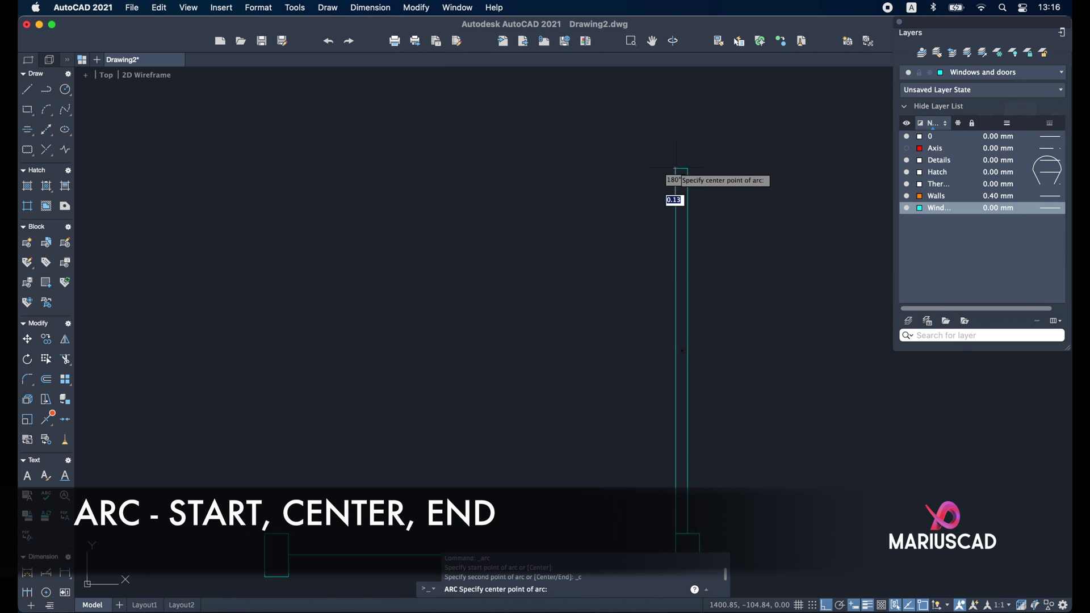
scroll(676, 193, "down", 5)
left_click(671, 409)
scroll(295, 406, "up", 5)
left_click(280, 421)
key("Escape")
scroll(347, 457, "down", 8)
scroll(562, 262, "up", 3)
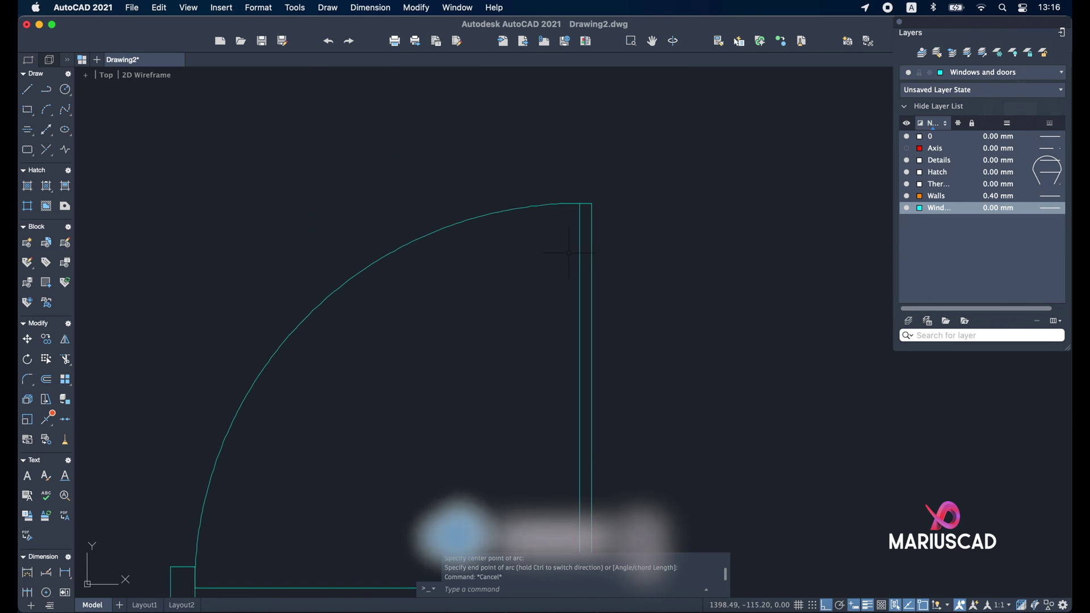
Step: Draw an 8-unit line from the door jamb corner
type("L")
key("Return")
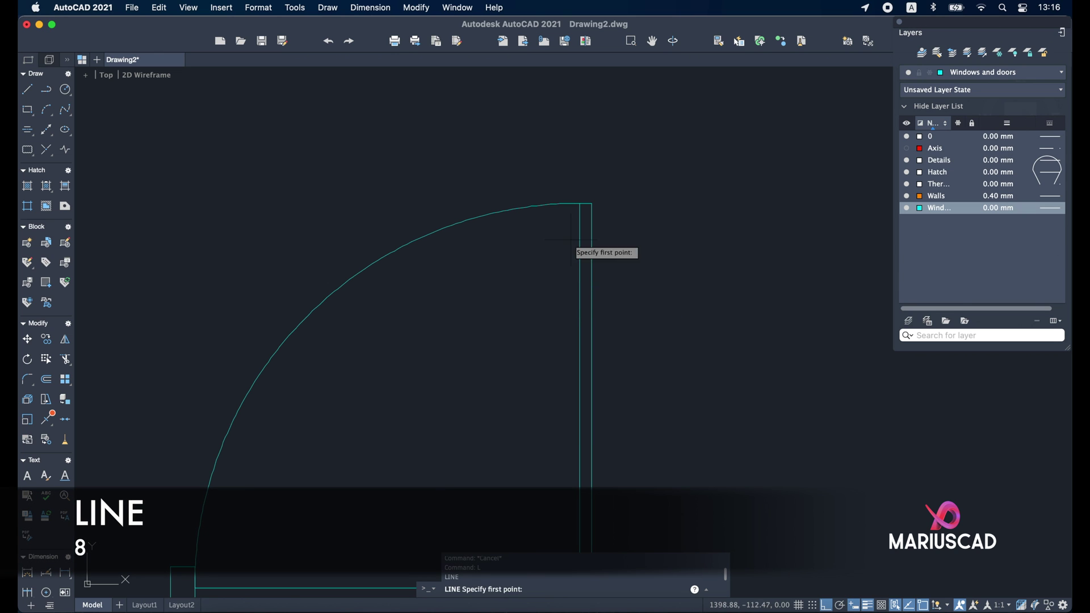
left_click(580, 203)
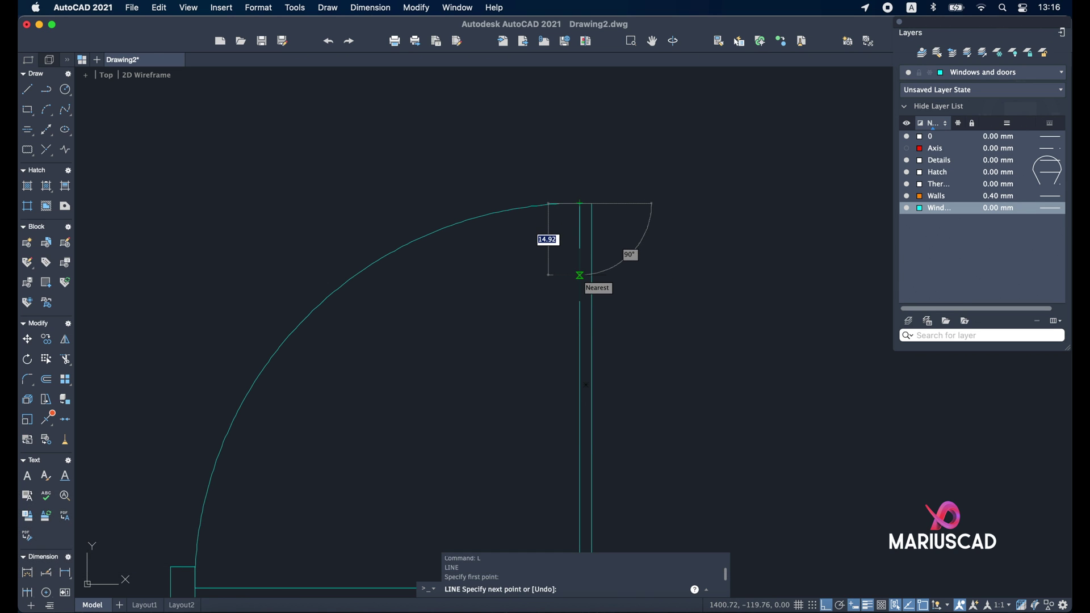
type("8")
key("Return")
key("Escape")
left_click(580, 225)
scroll(574, 218, "up", 3)
key("Escape")
Step: Open Drafting Settings (DS) to check that all object snaps are enabled
type("rec")
key("Return")
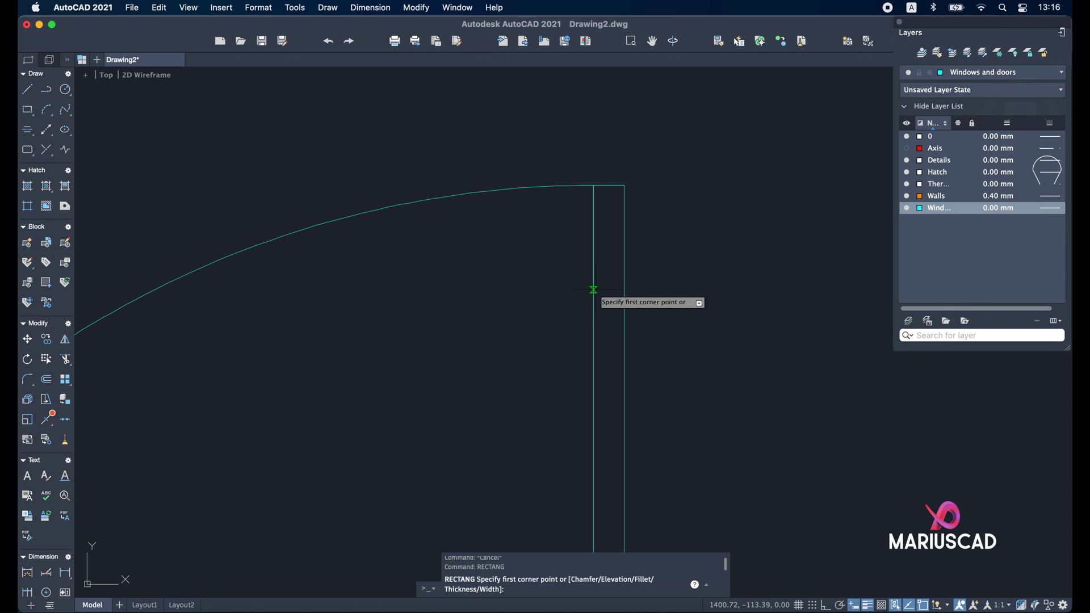
key("Escape")
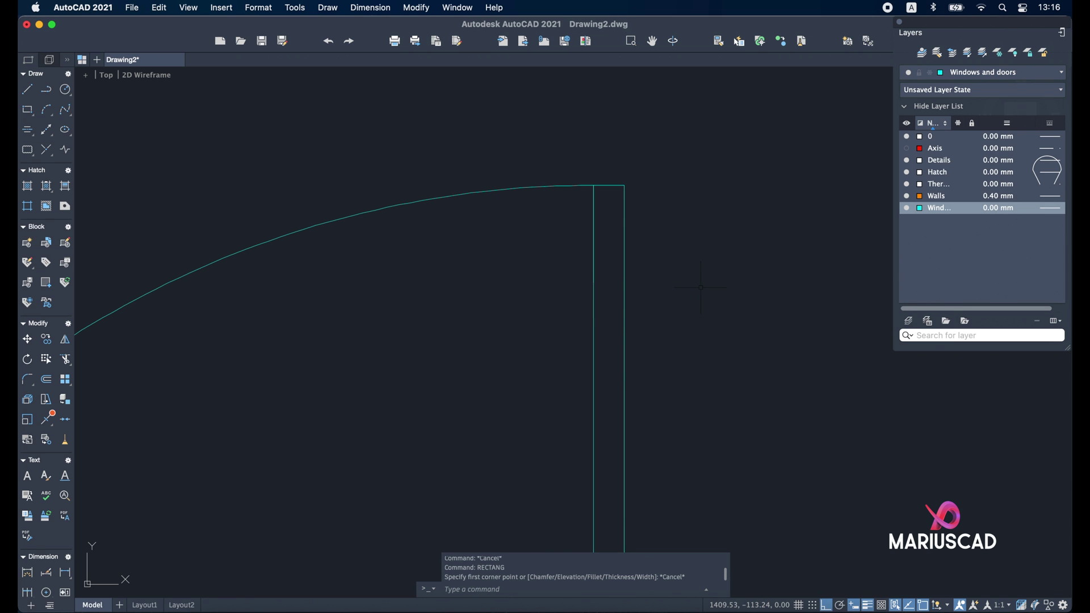
type("dse")
key("Return")
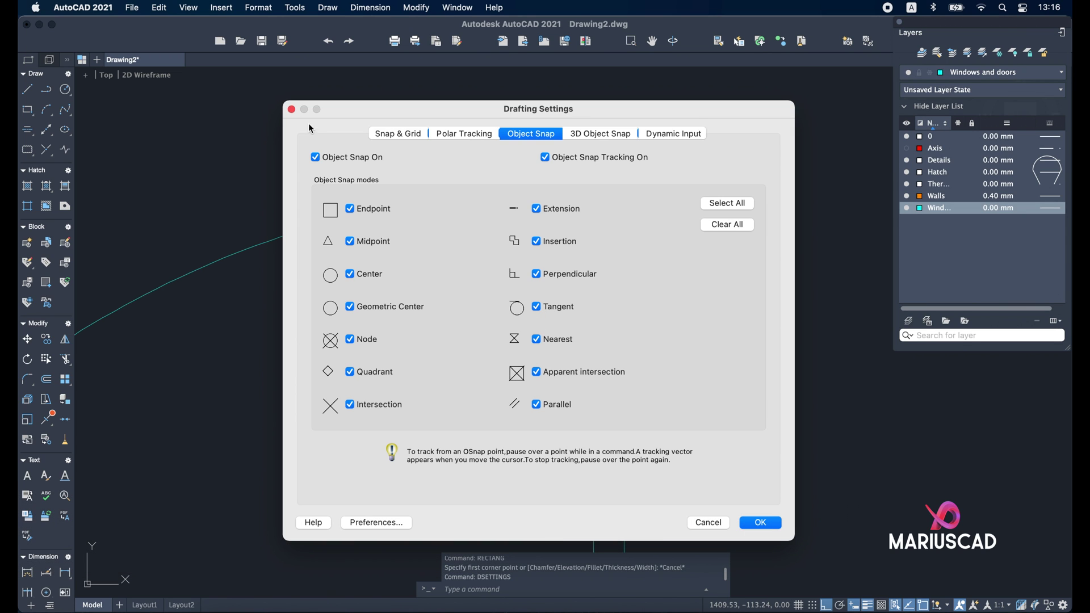
Step: Draw a 5 by 15 rectangle on the wall line beside the door leaf
left_click(292, 110)
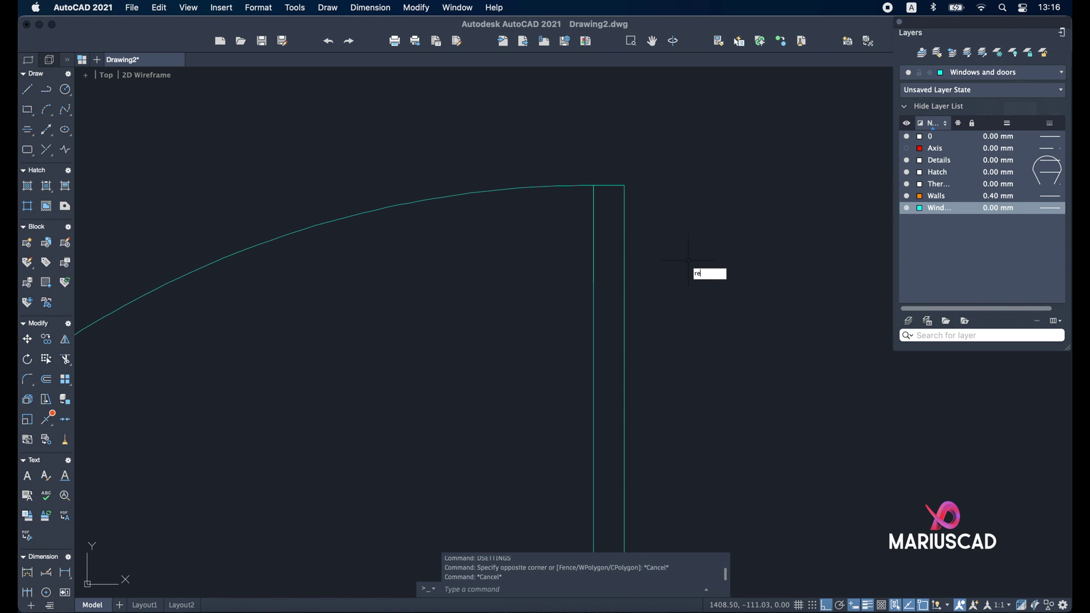
type("c")
key("Return")
left_click(594, 283)
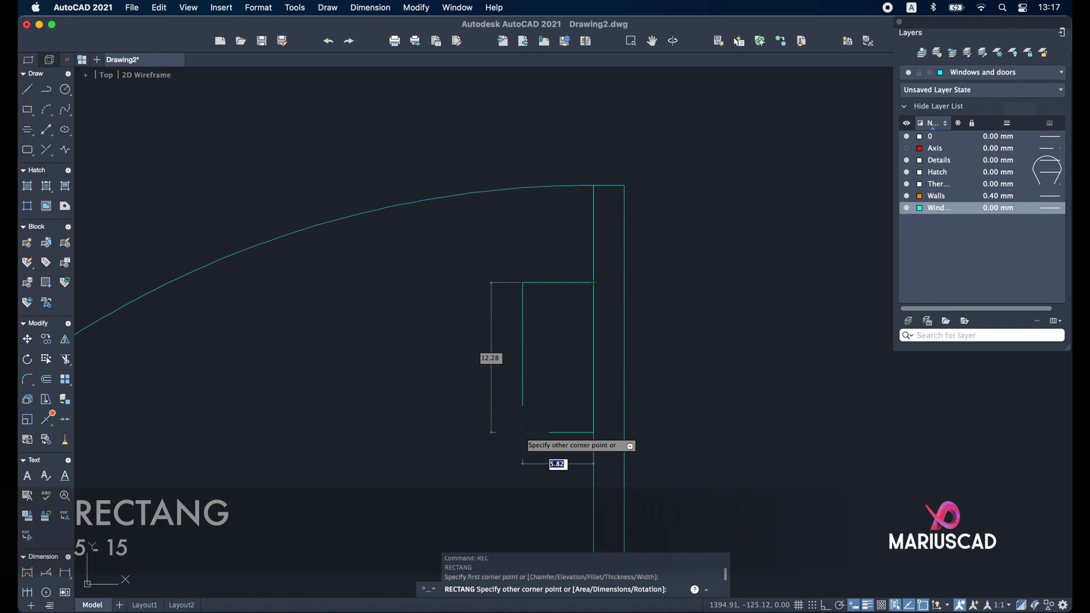
key("Tab")
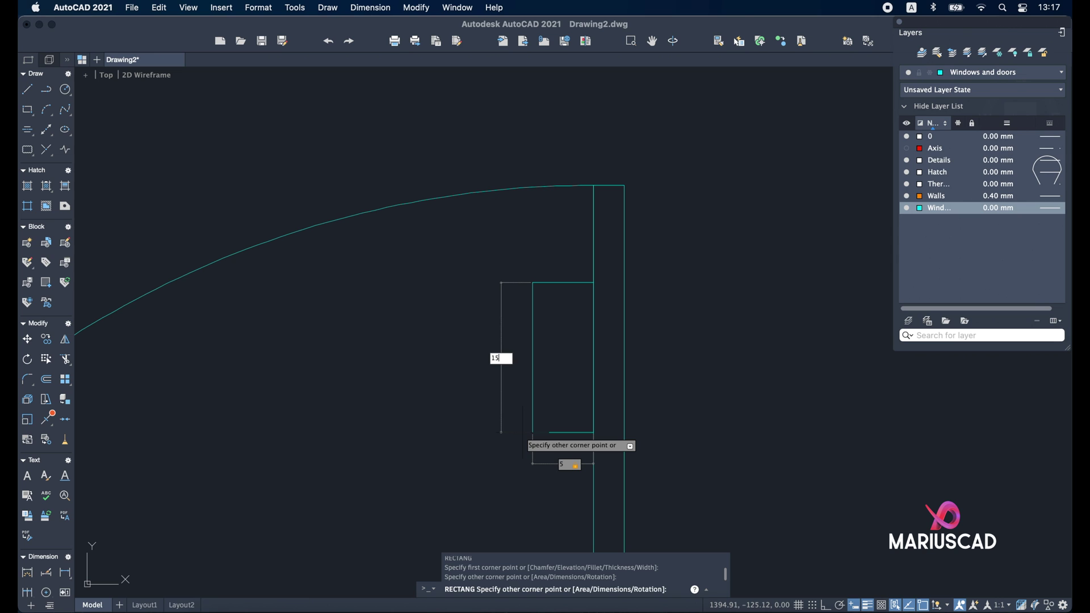
key("Return")
Step: Offset the rectangle 2 units inward to create the inner outline
type("off")
key("Return")
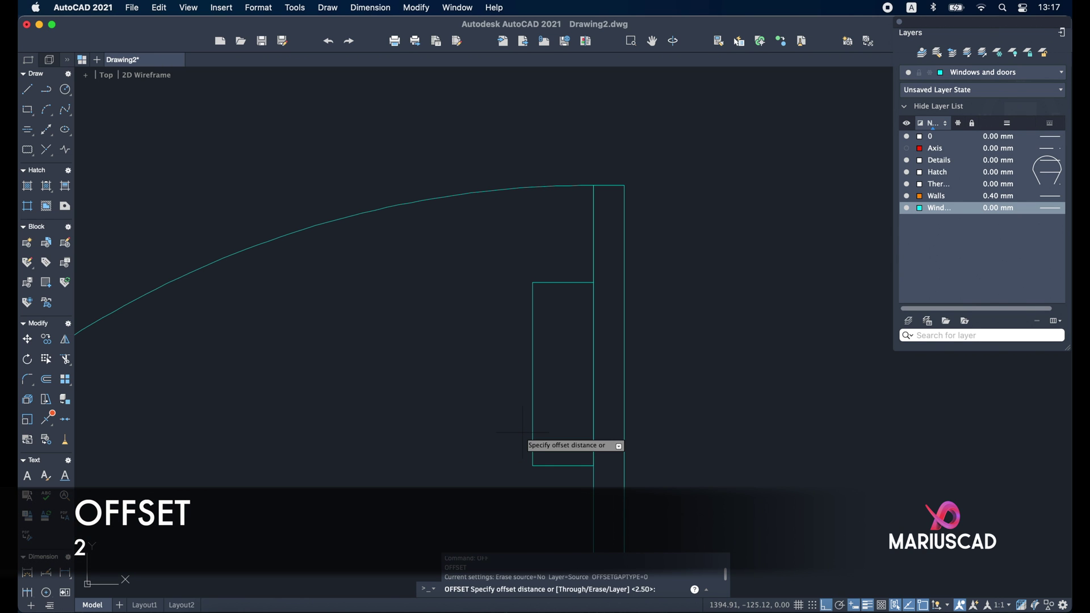
type("2")
key("Return")
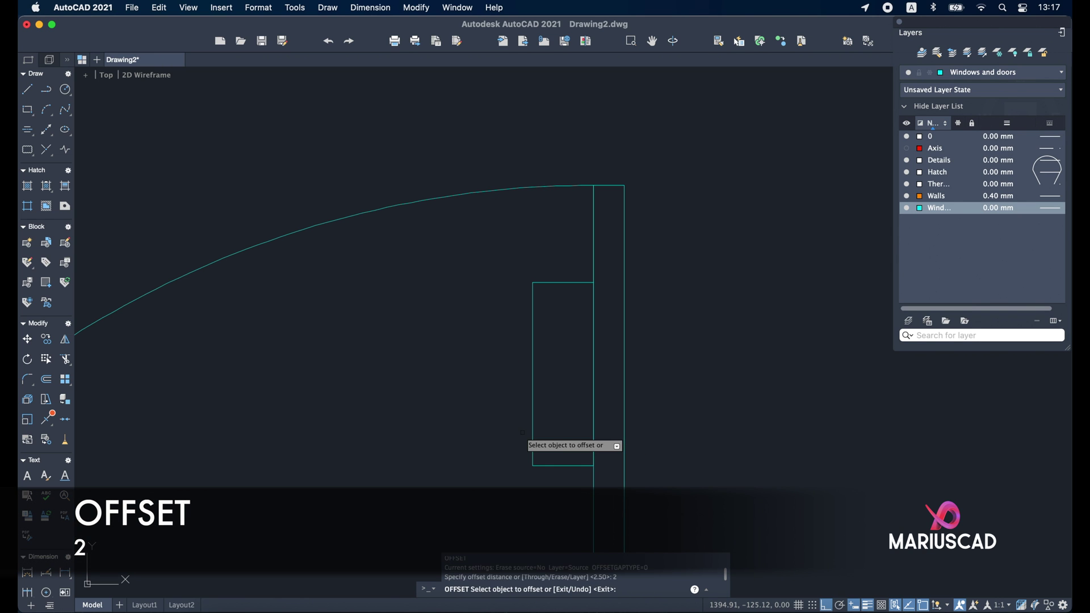
left_click(532, 400)
left_click(553, 401)
key("Escape")
Step: Explode both rectangles and erase the inner right side and the wall segment
scroll(576, 400, "up", 4)
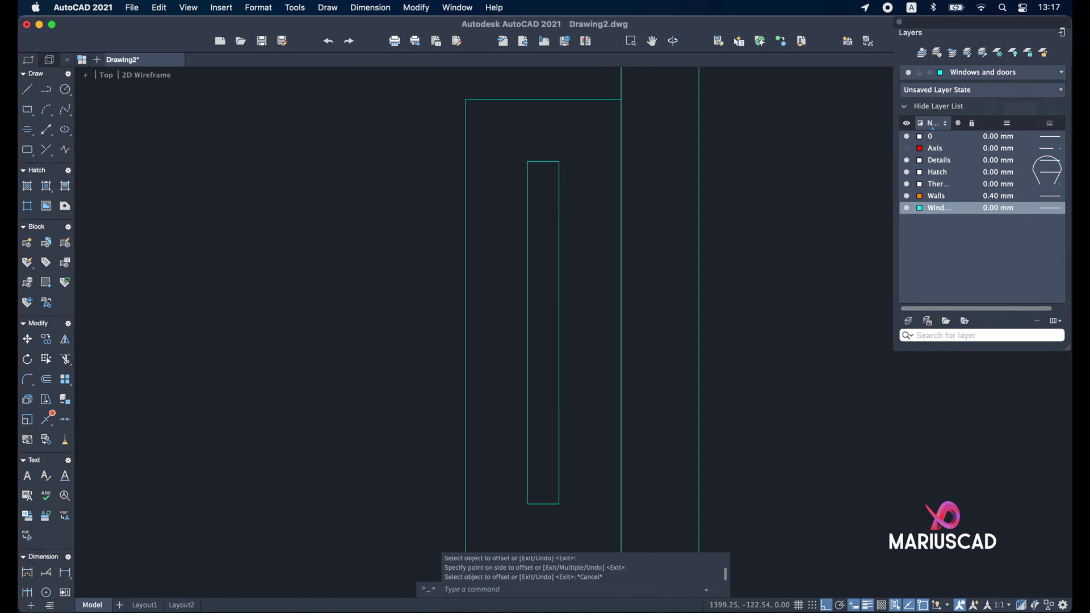
left_click(575, 397)
left_click(377, 330)
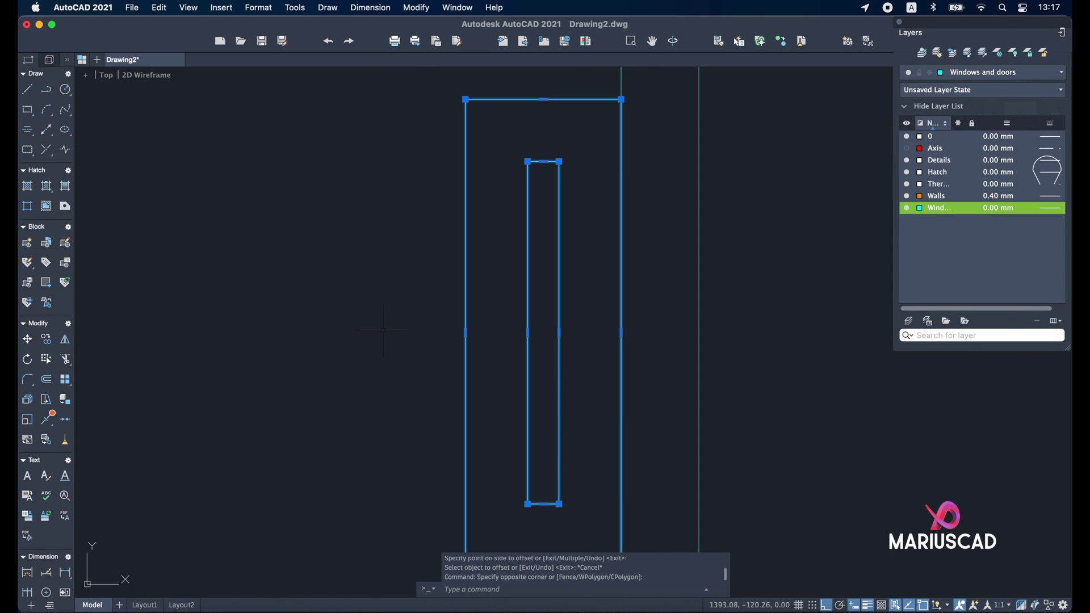
type("x")
key("Return")
left_click(569, 315)
left_click(549, 320)
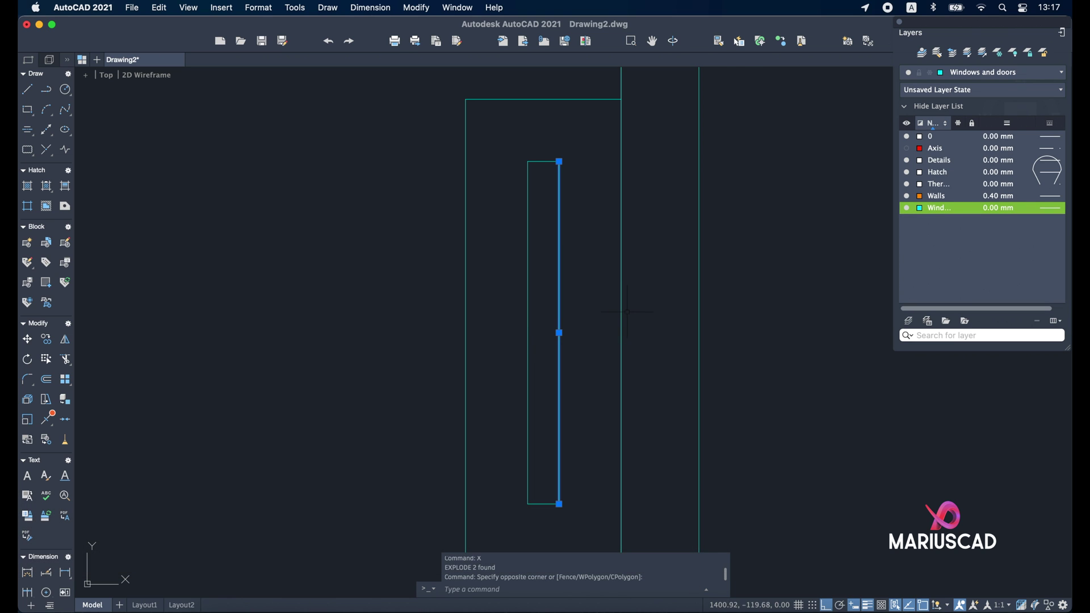
left_click(621, 312)
scroll(621, 312, "down", 2)
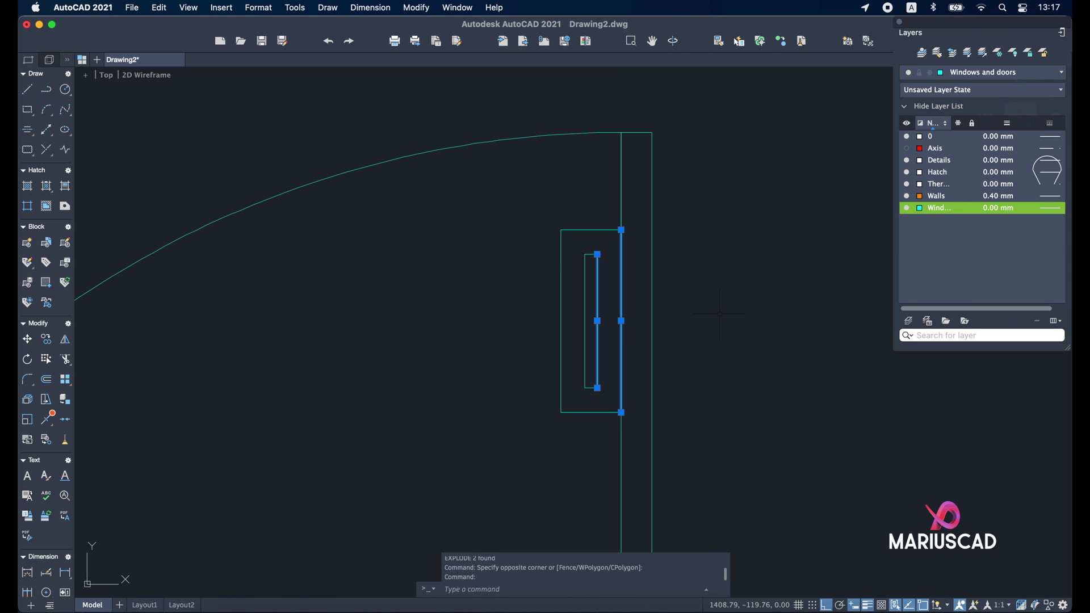
key("Delete")
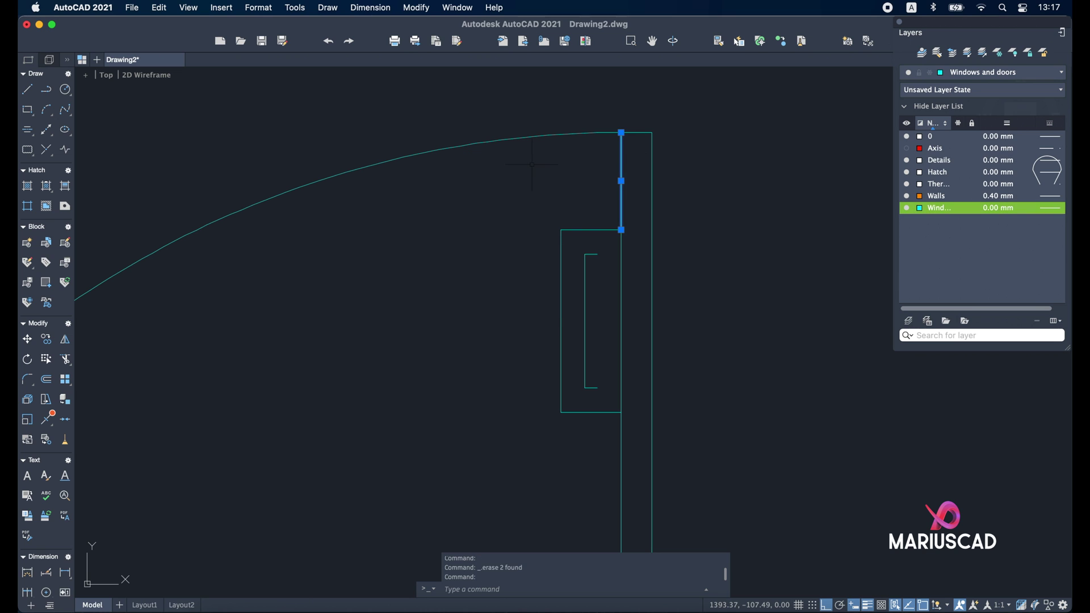
Step: Extend the inner top and bottom lines to the wall line
type("ex")
key("Return")
scroll(618, 235, "up", 2)
left_click(571, 266)
left_click(579, 479)
scroll(579, 480, "down", 3)
Step: Fillet the handle's outer top-left corner with radius 2
key("Escape")
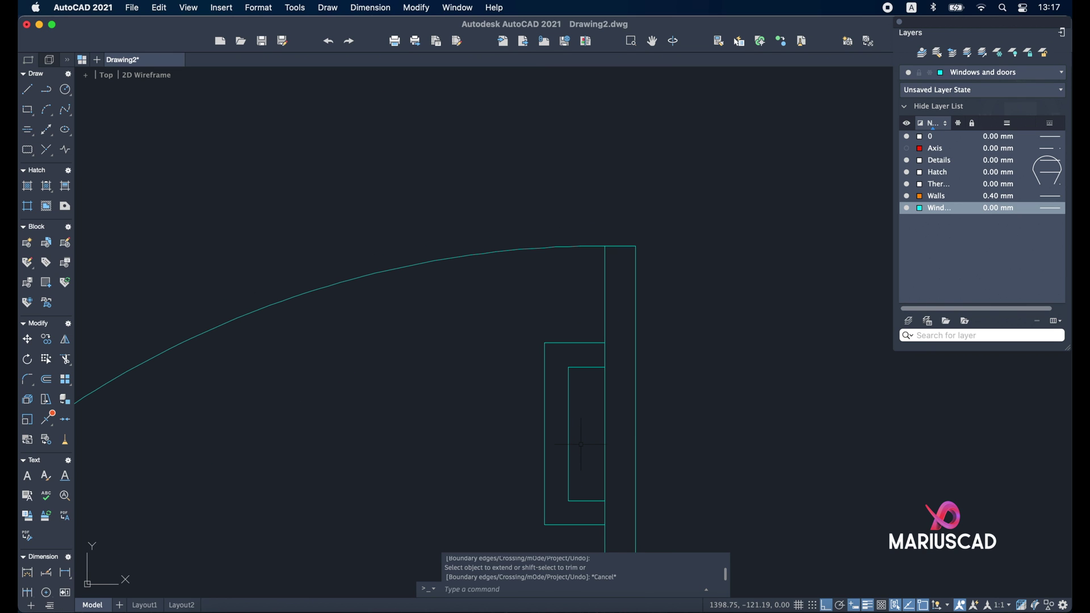
type("fillet")
key("Return")
type("r")
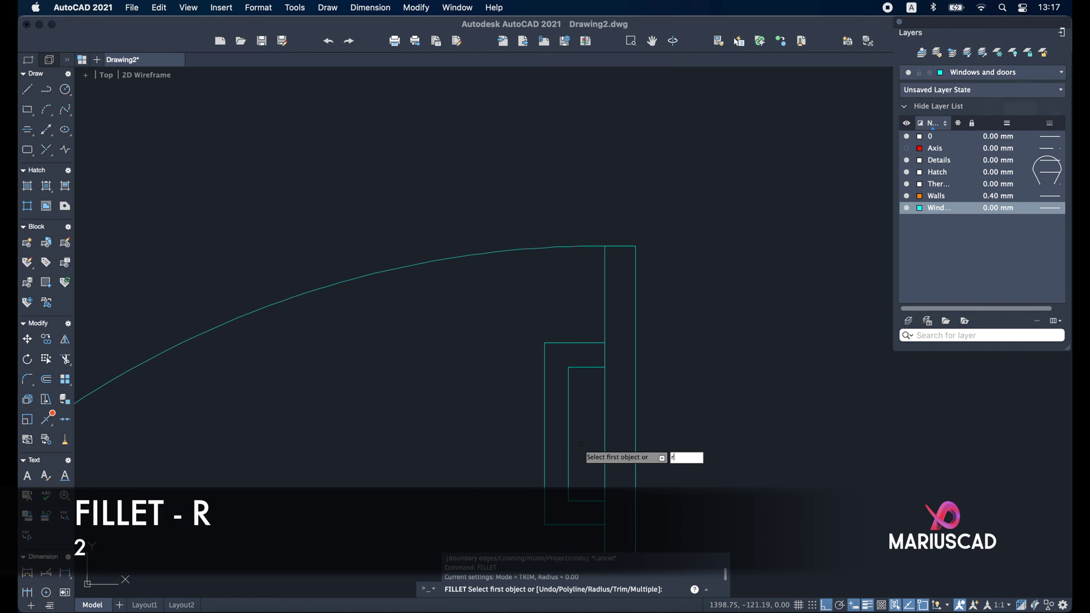
type("2")
key("Return")
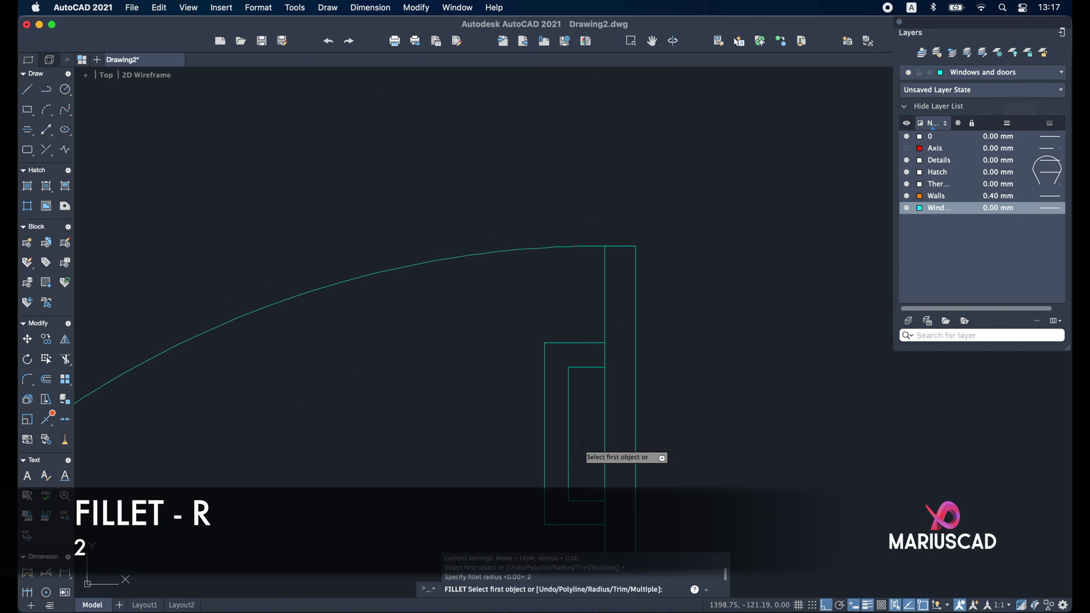
left_click(567, 343)
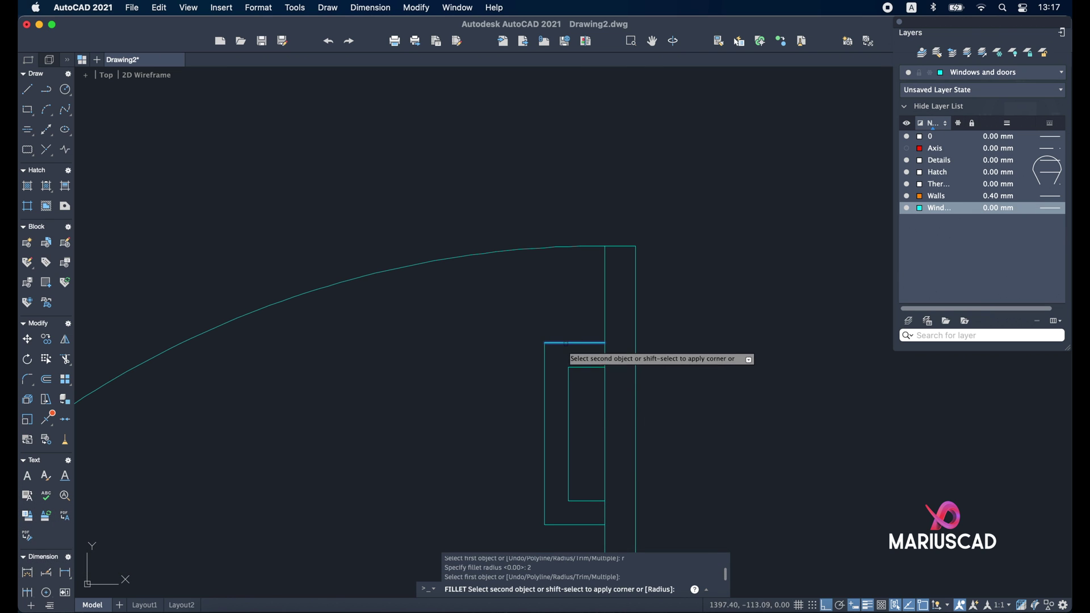
left_click(545, 360)
middle_click_drag(552, 451, 485, 352)
Step: Fillet the handle's outer bottom-left corner with radius 2
type("fillet")
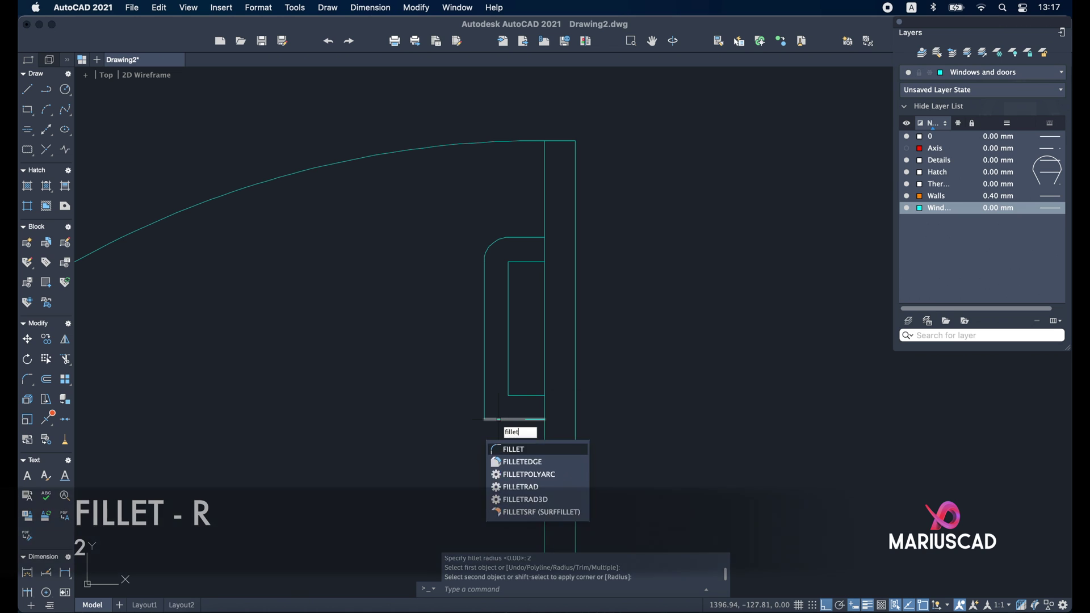
key("Return")
type("r")
key("Return")
type("2")
key("Return")
left_click(500, 420)
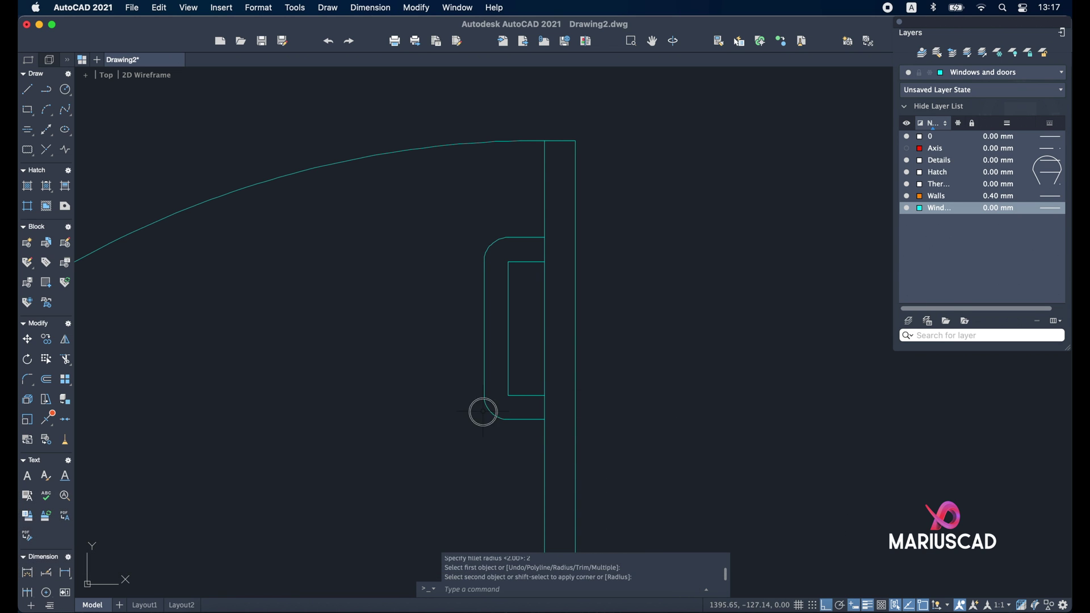
Step: Fillet the inner bottom-left corner with radius 1
key("BackSpace")
key("BackSpace")
type("fillet")
key("Return")
type("r")
key("Return")
type("1")
key("Return")
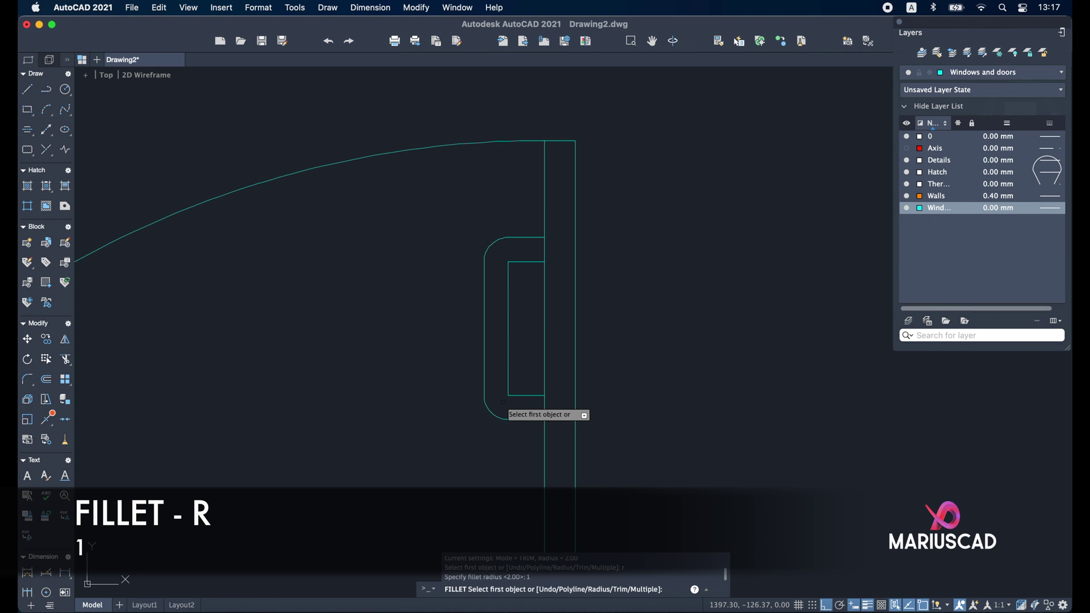
left_click(523, 396)
left_click(509, 383)
Step: Fillet the inner top-left corner with radius 1
type("fillet")
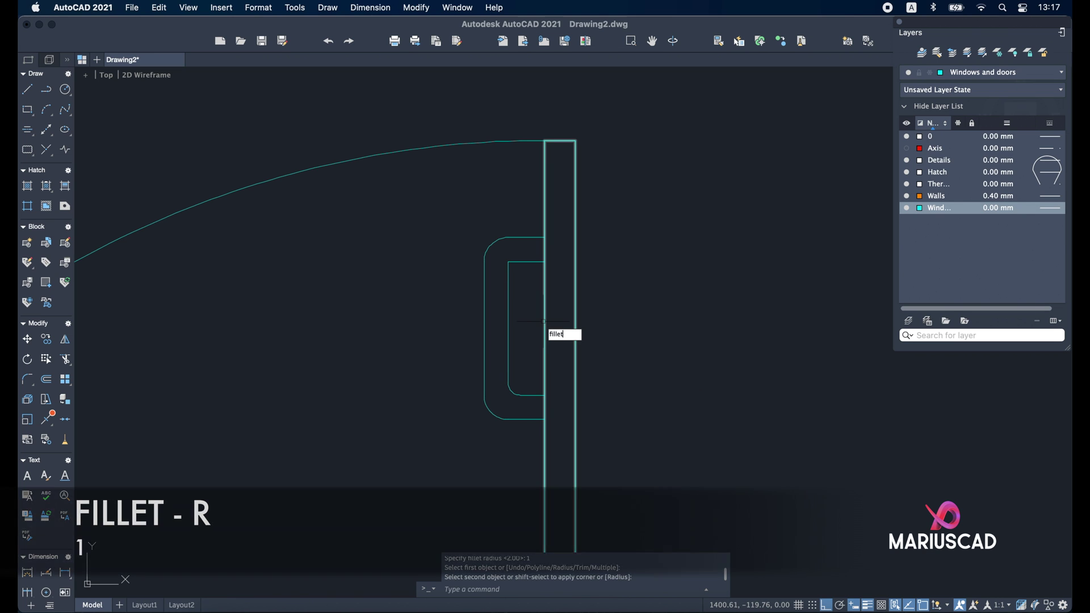
key("Return")
type("r")
key("Return")
type("1")
key("Return")
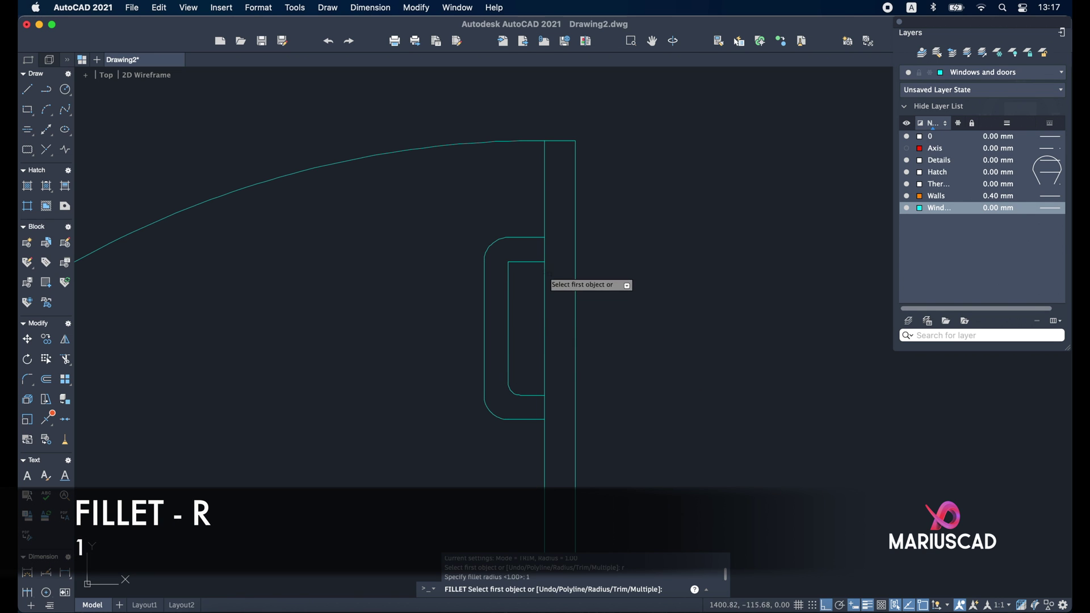
left_click(525, 262)
left_click(509, 278)
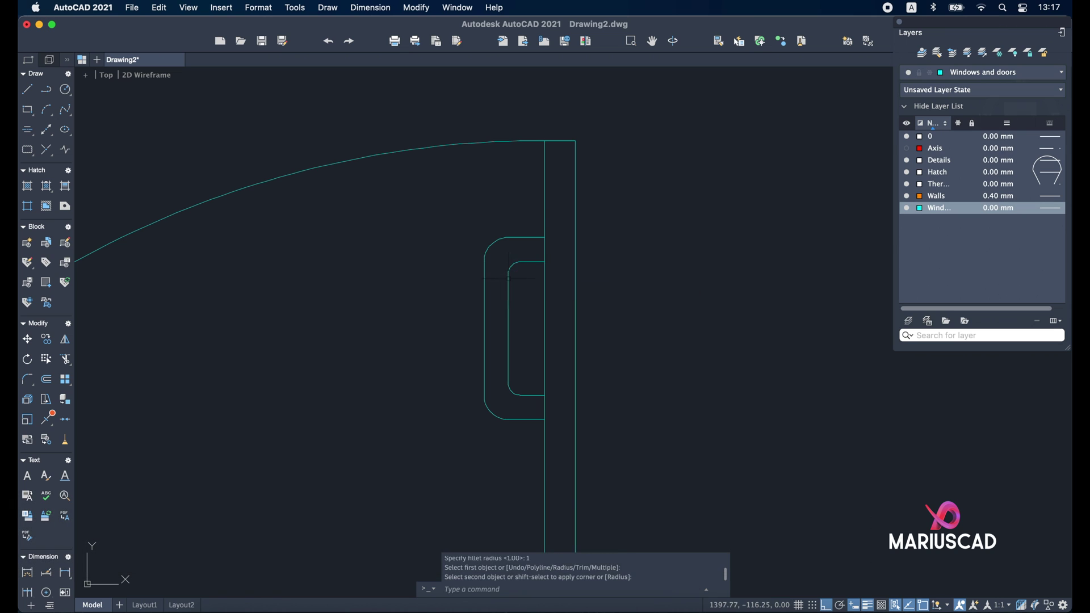
key("Escape")
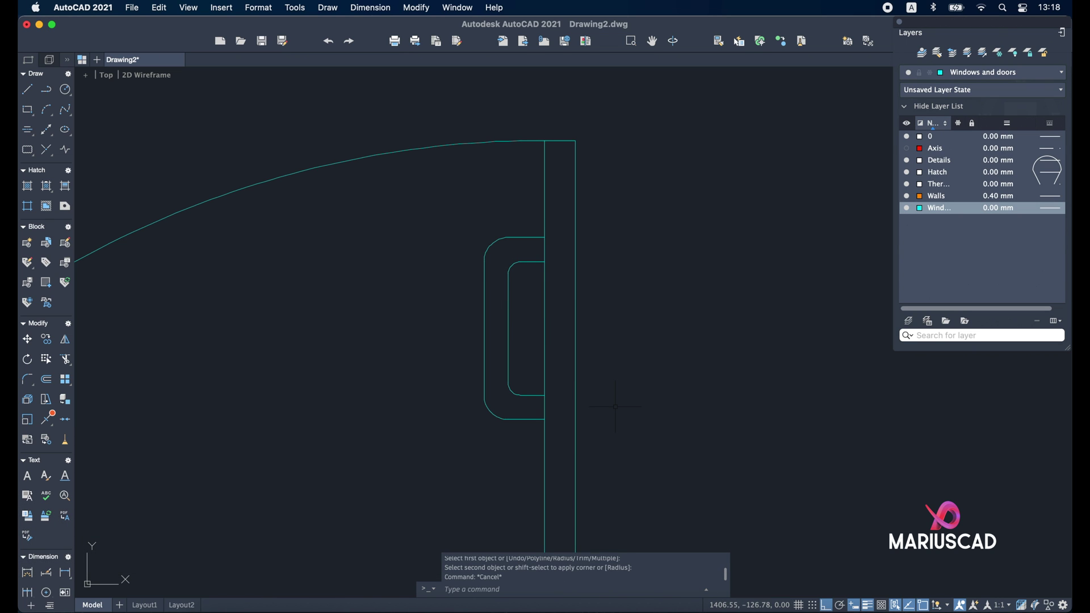
type("mirror")
key("Return")
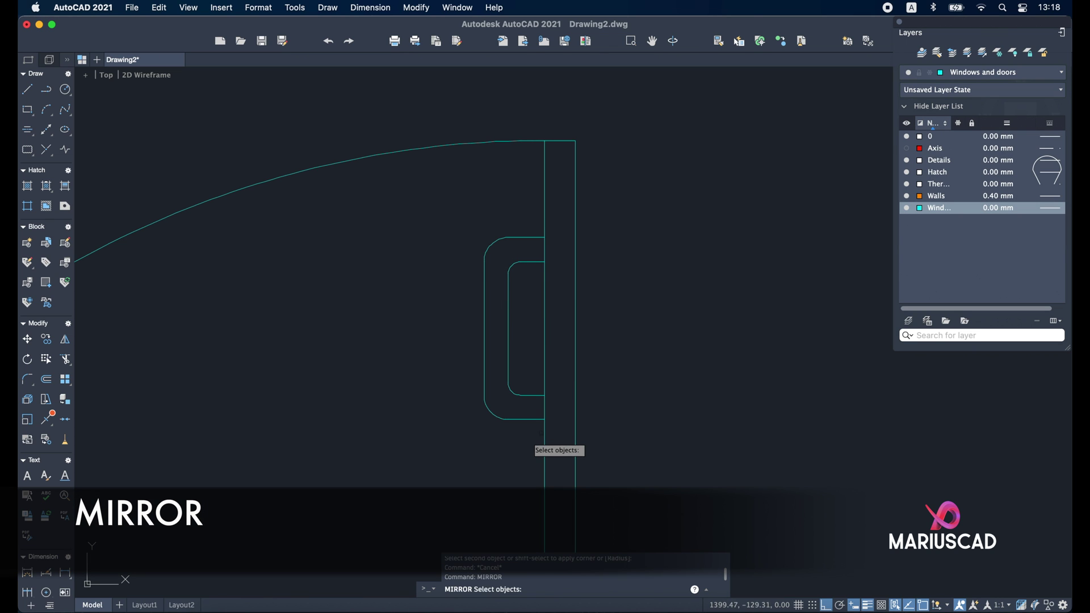
Step: Mirror the door, swing arc and handle about the leaf's centre line, keeping the originals
left_click(531, 439)
left_click(453, 215)
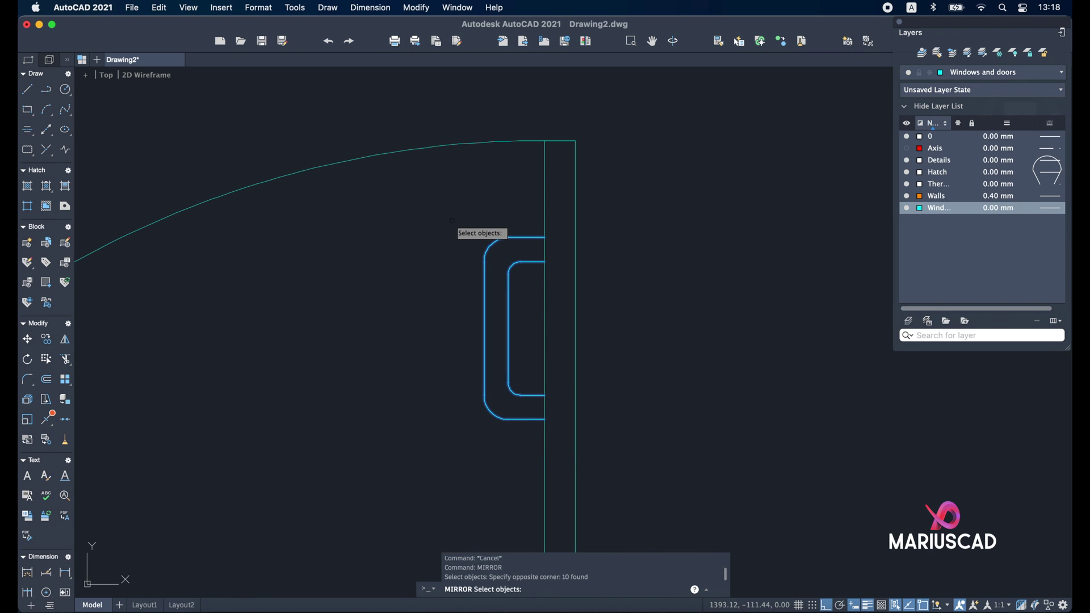
left_click(560, 139)
left_click(560, 272)
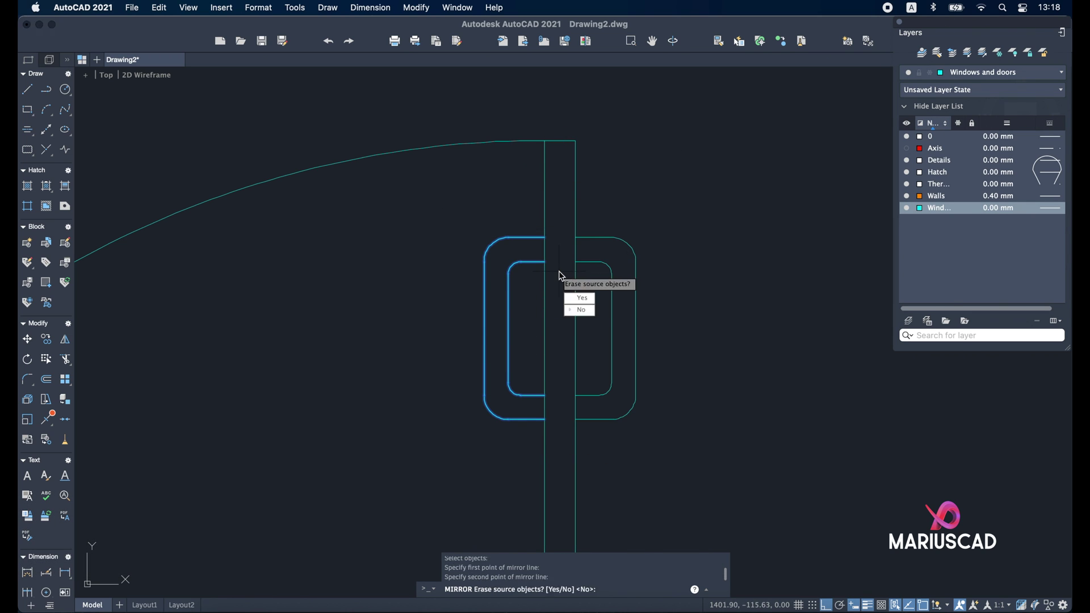
key("Return")
scroll(559, 272, "down", 10)
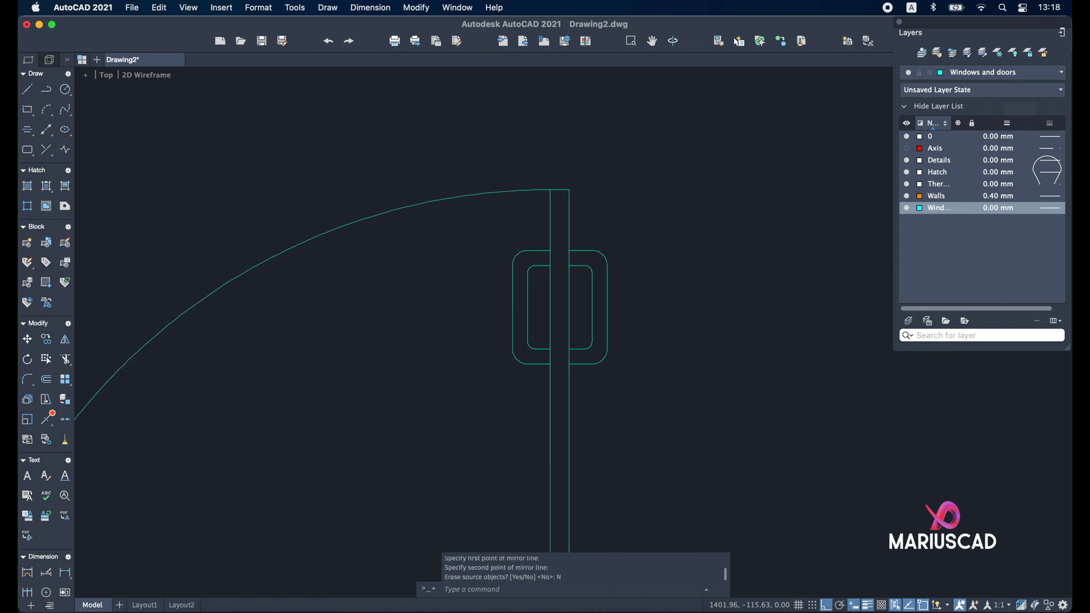
middle_click_drag(607, 406, 667, 441)
scroll(635, 365, "up", 2)
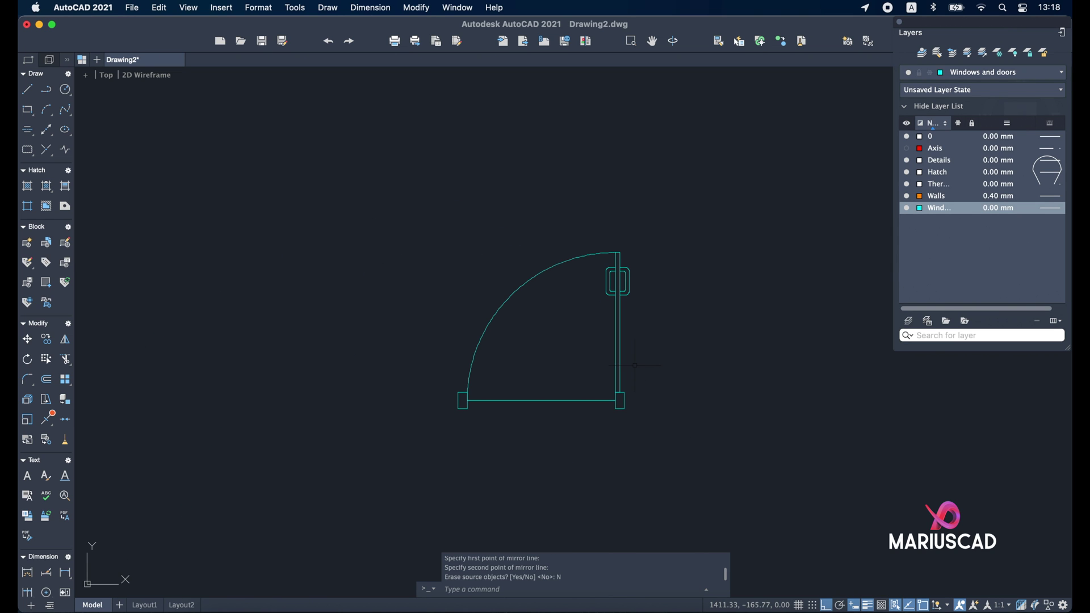
scroll(635, 365, "up", 5)
scroll(636, 368, "down", 8)
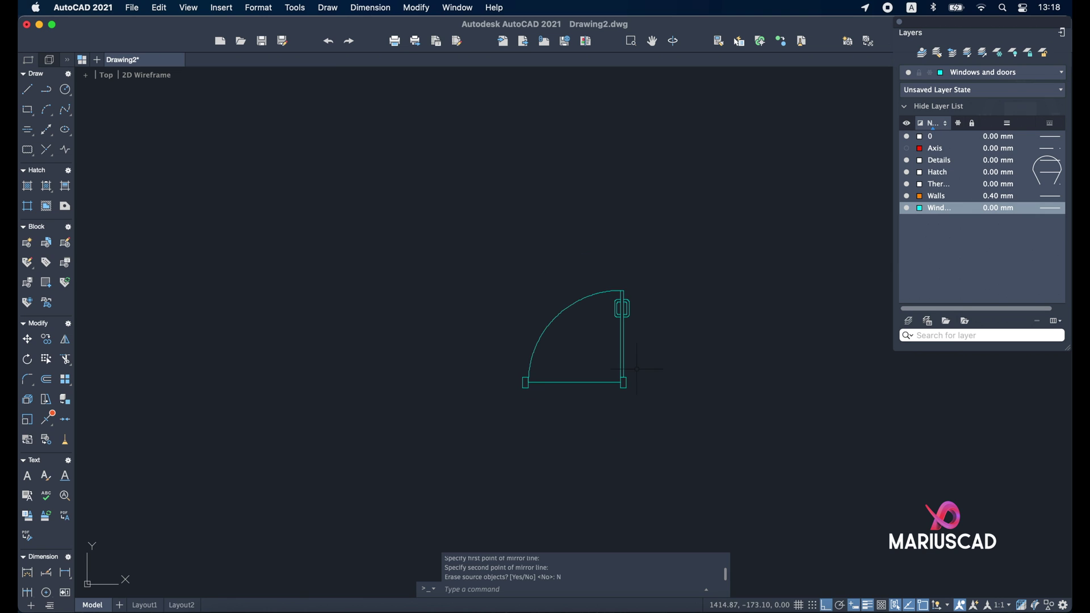
Step: Save the door, swing arc and both handles as the block 'Door 90cm'
left_click(664, 437)
left_click(492, 254)
type("block")
key("Return")
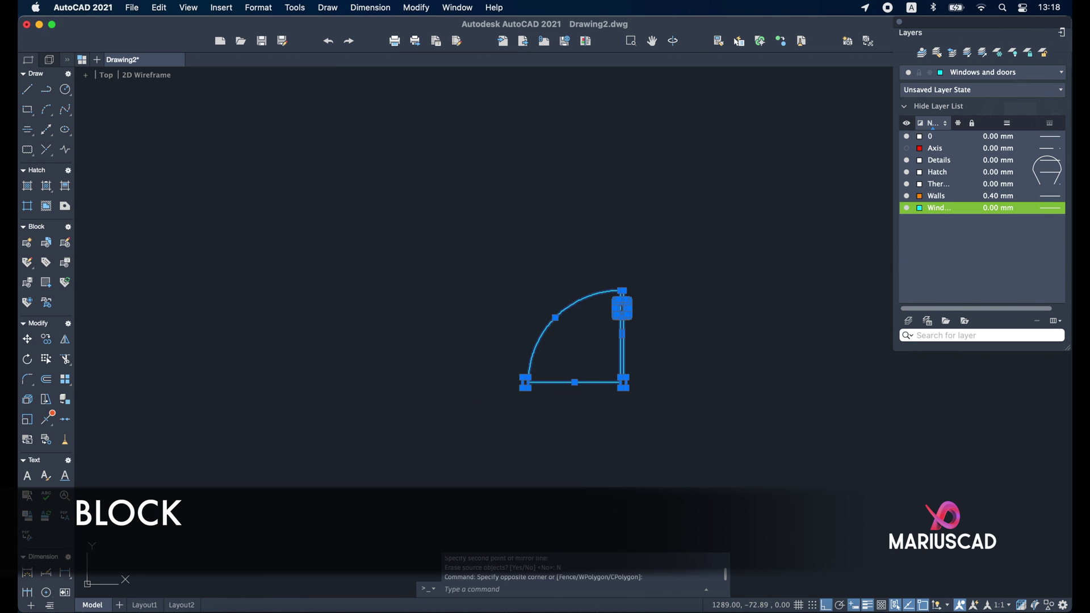
type("Door 90cm")
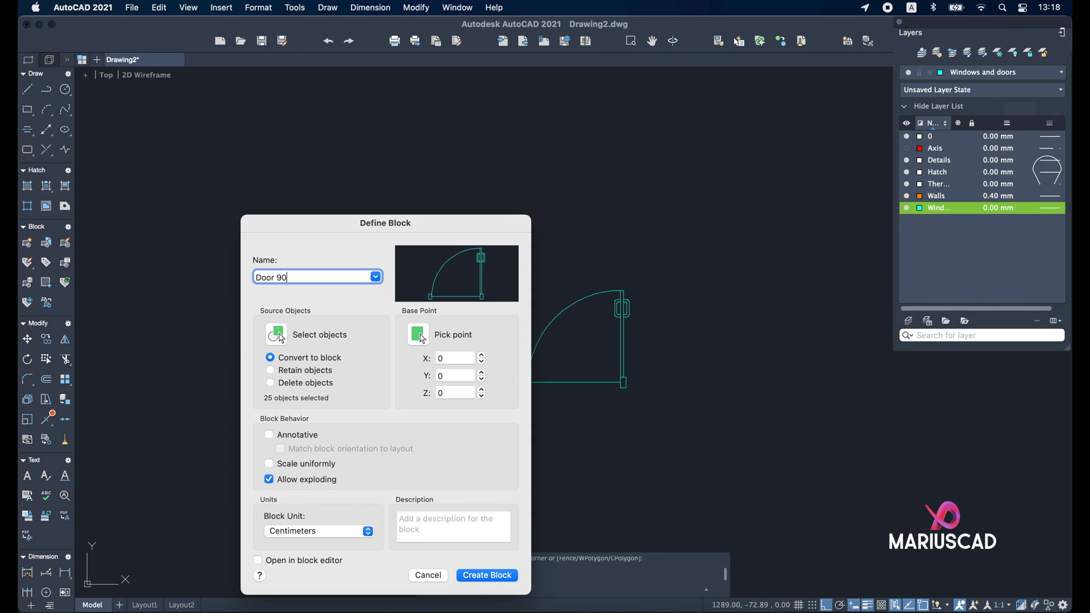
left_click(510, 577)
left_click(636, 339)
left_click(619, 334)
key("Escape")
left_click(625, 304)
Step: Place a test copy of the door block to the right, then delete it
type("co")
key("Return")
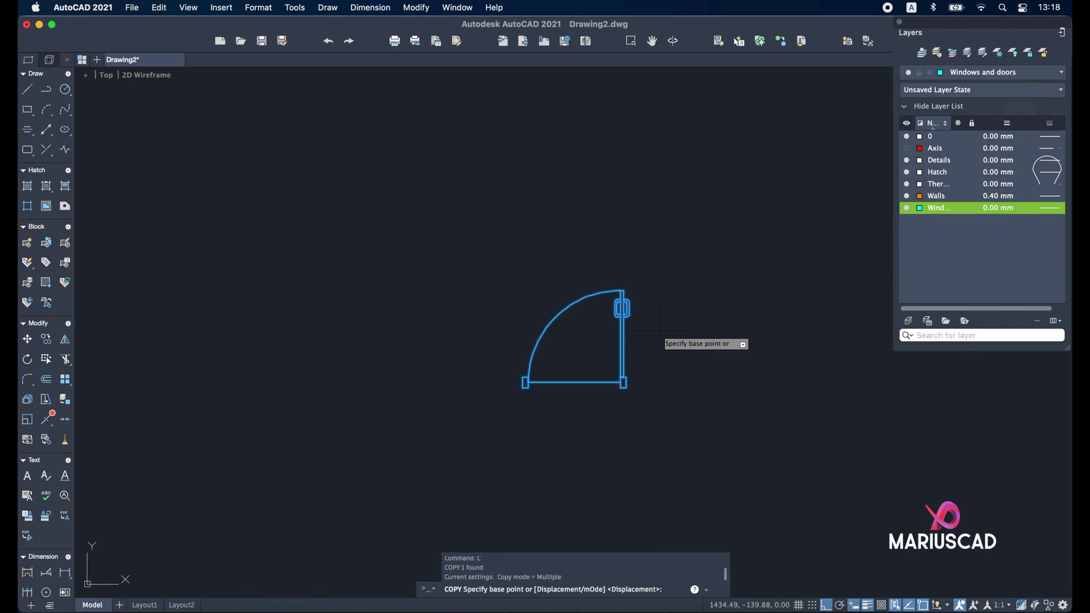
left_click(607, 482)
left_click(847, 487)
key("Escape")
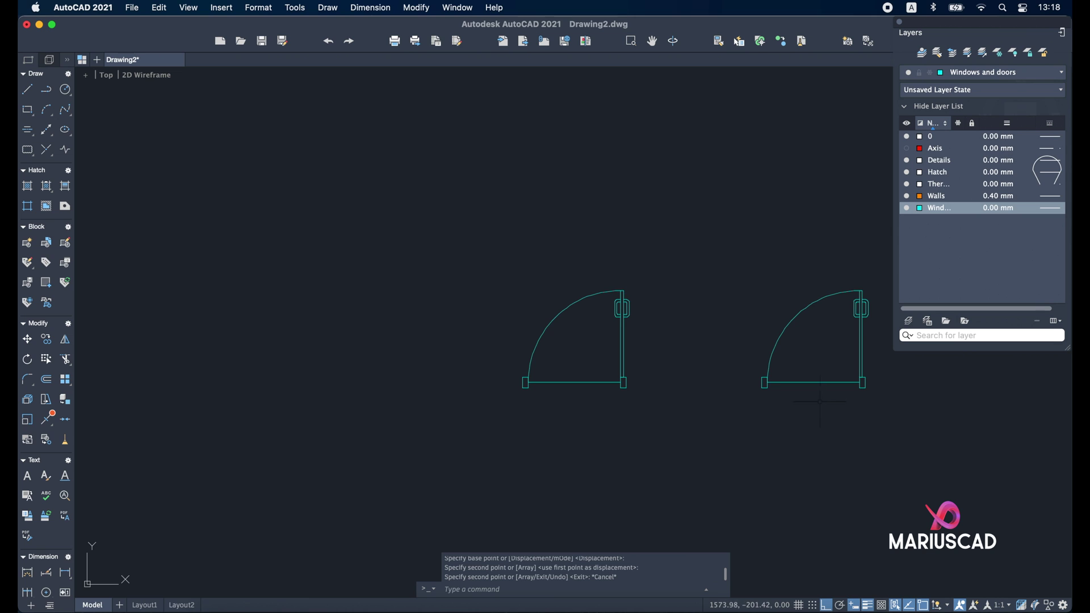
middle_click_drag(820, 401, 658, 410)
left_click(751, 439)
left_click(597, 278)
key("Delete")
scroll(598, 266, "down", 2)
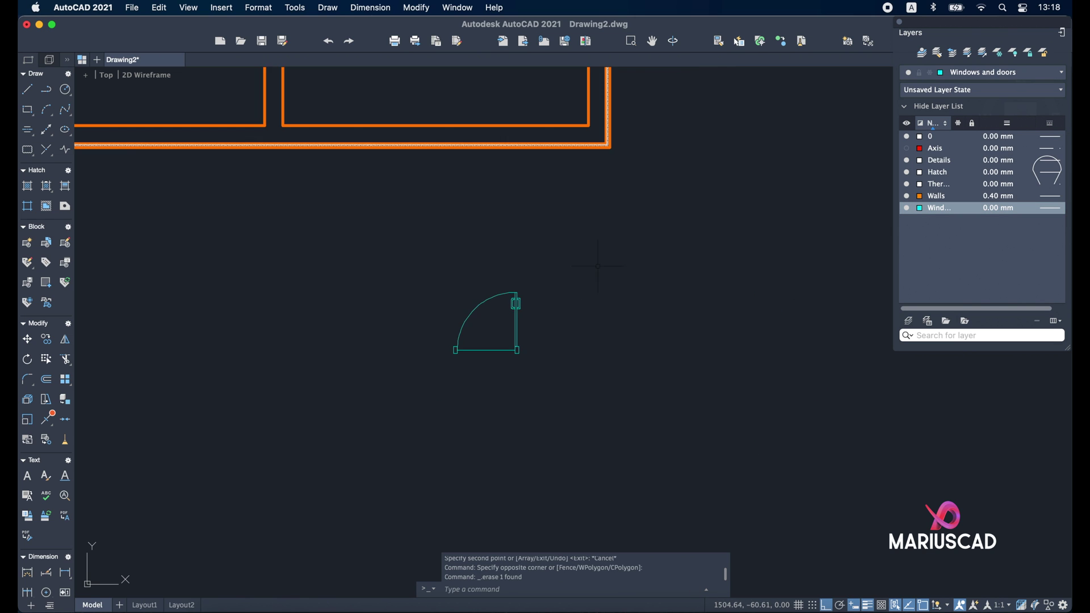
middle_click_drag(597, 265, 585, 345)
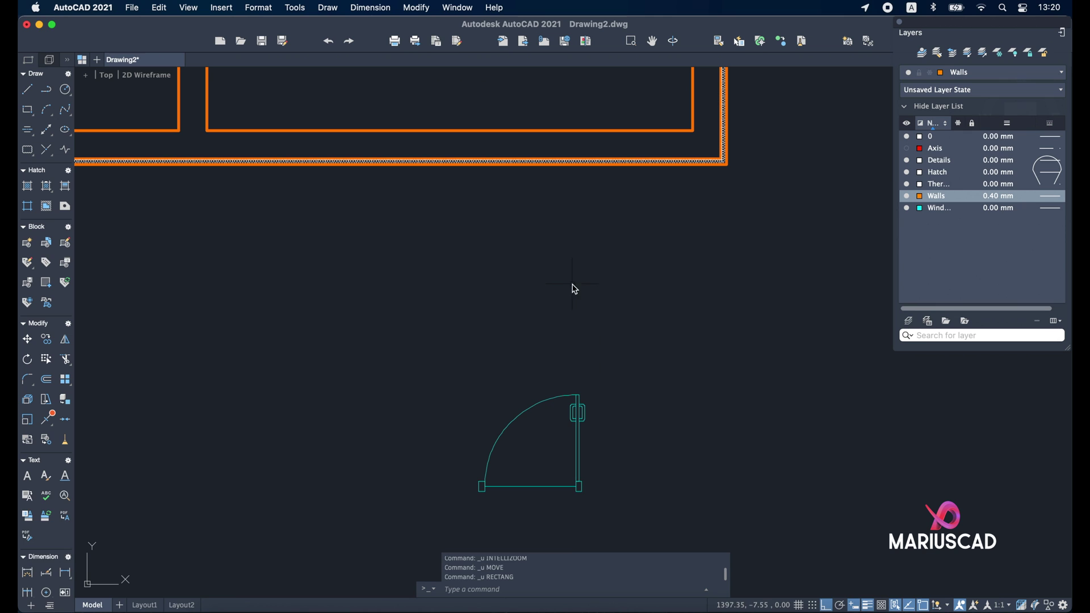
Step: Draw a 90 by 25 rectangle below the walls
type("rec")
key("Return")
left_click(422, 329)
type("90")
key("Tab")
type("25")
key("Return")
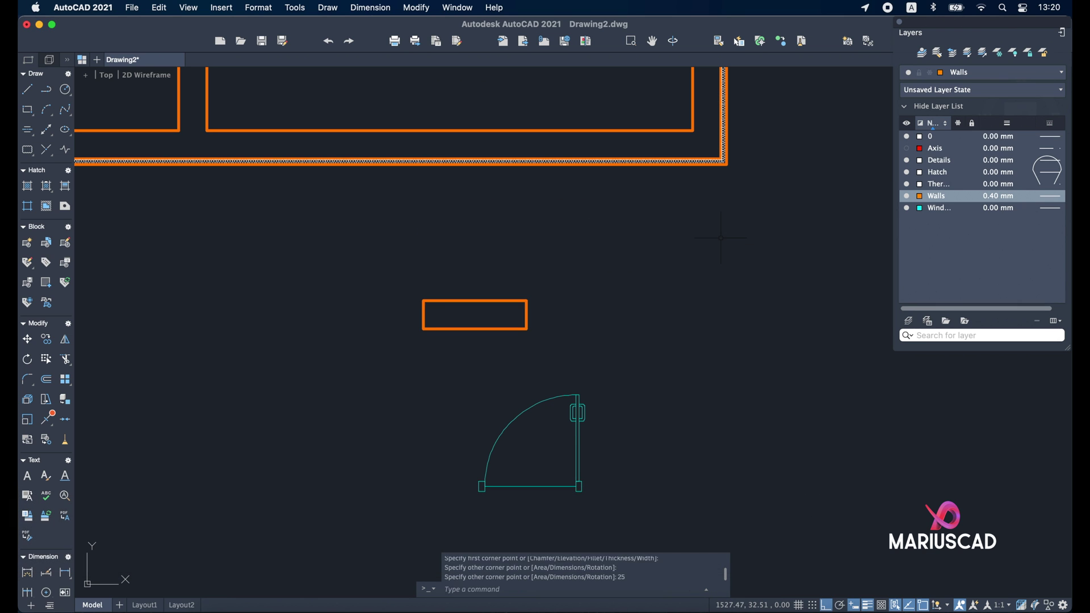
Step: Move the rectangle from its top-edge midpoint to the bottom wall's midpoint
left_click(443, 346)
left_click(393, 256)
type("m")
key("Return")
left_click(474, 299)
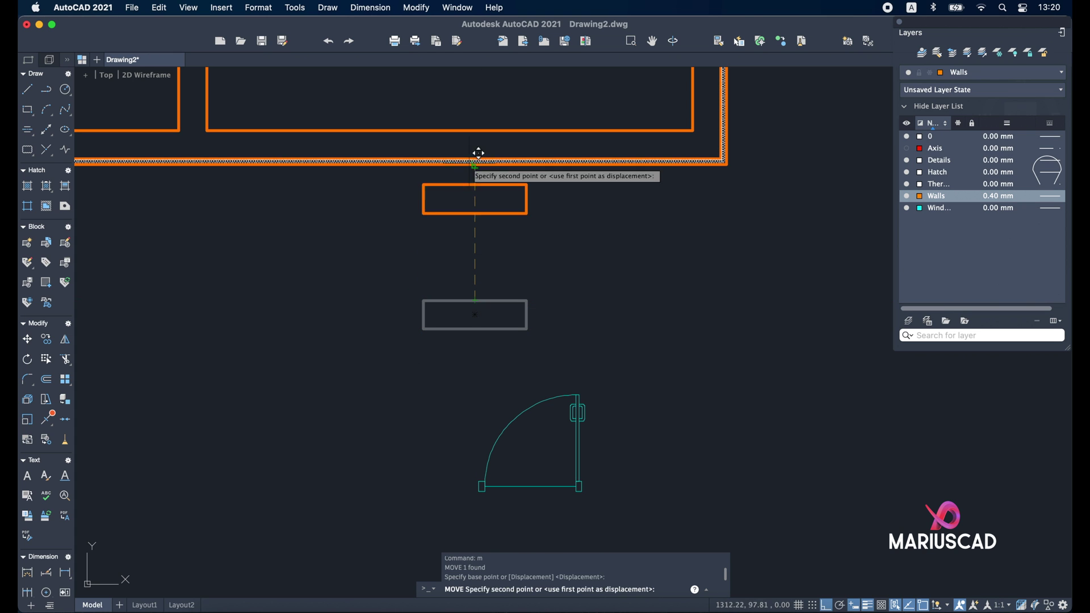
left_click(450, 130)
key("Escape")
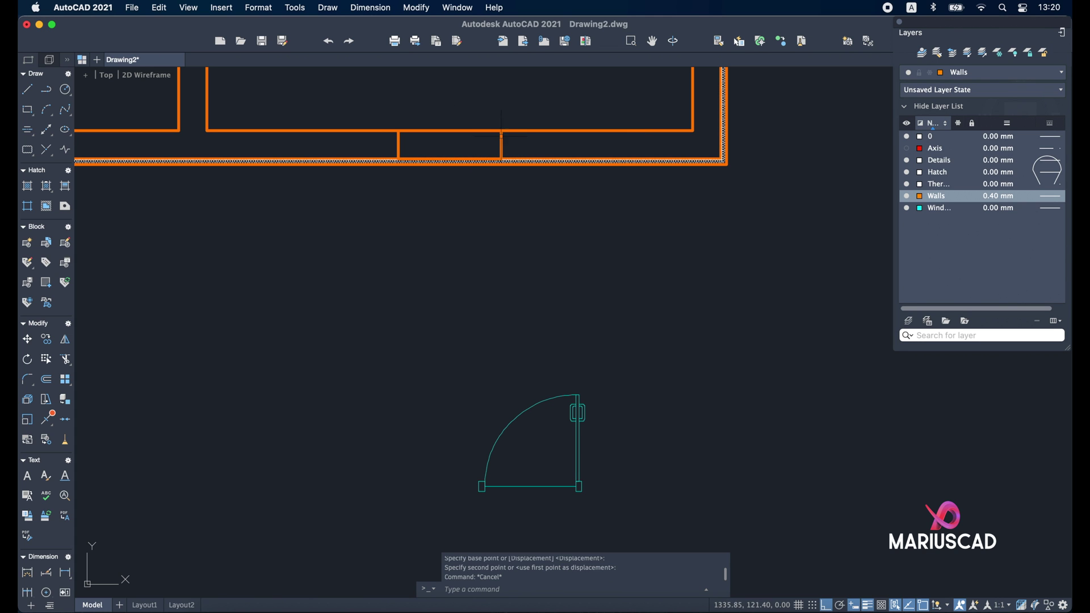
left_click(501, 137)
scroll(463, 162, "up", 4)
left_click(429, 153)
Step: Explode the opening rectangle in the bottom wall into separate lines
key("Escape")
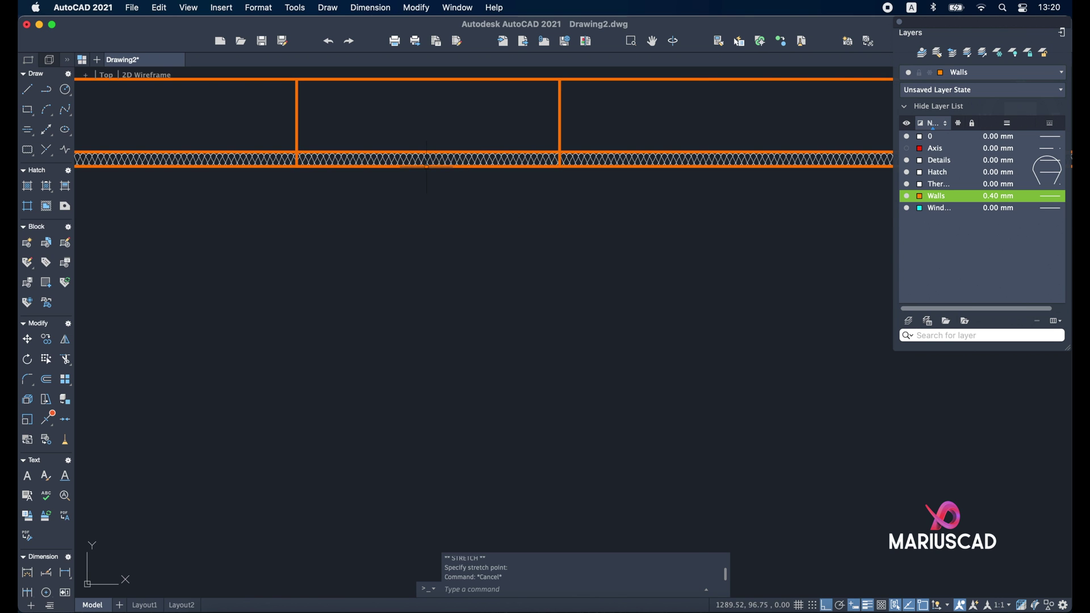
middle_click_drag(427, 167, 433, 218)
left_click(317, 170)
left_click(290, 168)
type("xx")
key("Return")
scroll(545, 251, "down", 5)
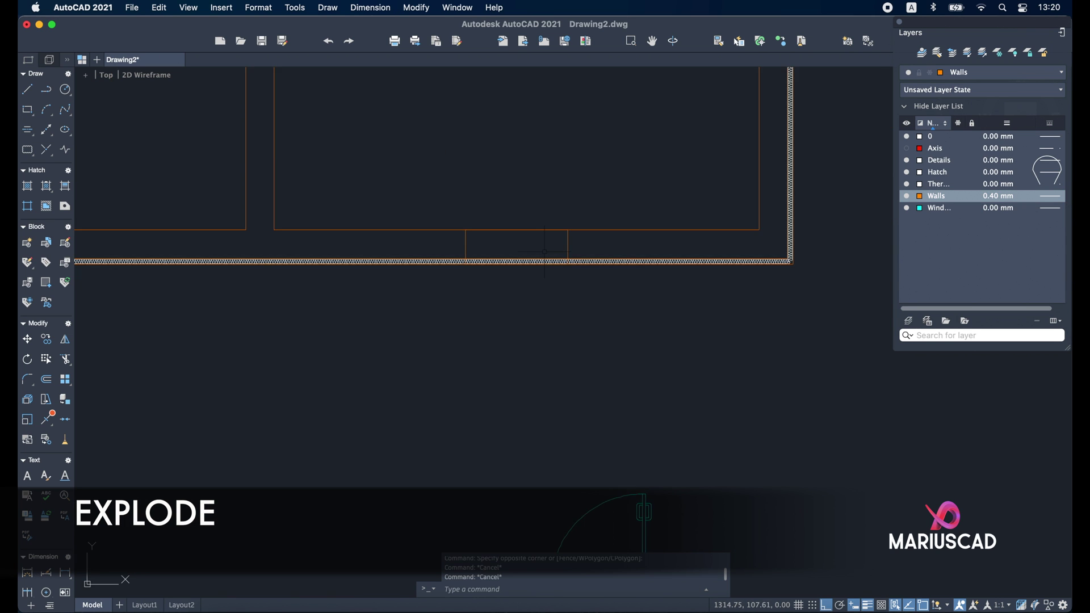
Step: Trim away the wall lines inside the 90-wide opening with a fence
type("tr")
key("Return")
left_click_drag(558, 302, 514, 188)
key("Escape")
scroll(515, 235, "up", 5)
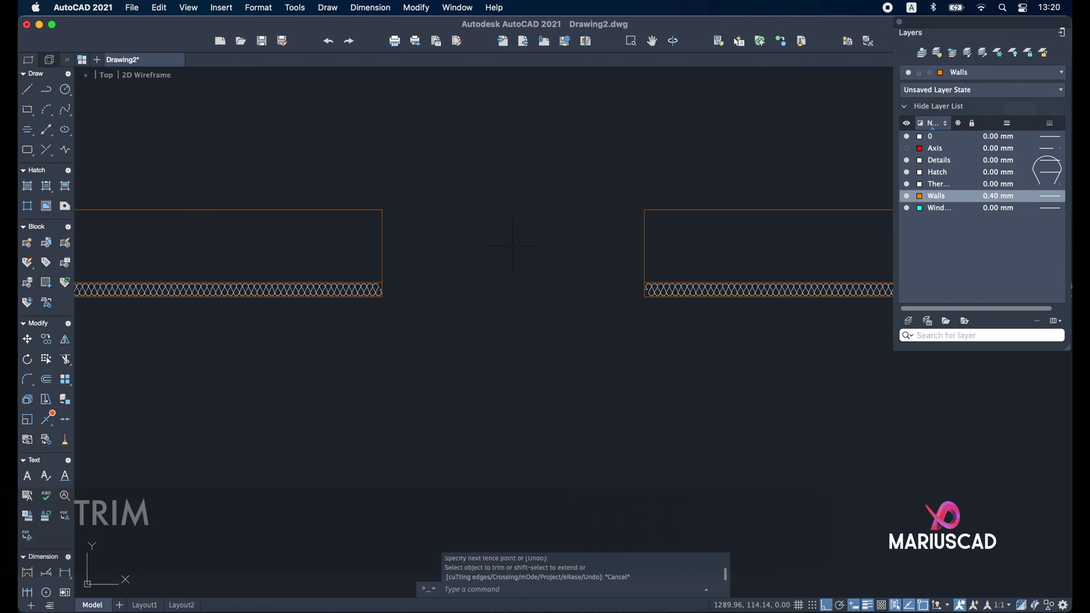
scroll(497, 273, "down", 3)
scroll(398, 110, "down", 3)
Step: Stretch the left wall end to close the side of the opening
middle_click_drag(496, 274, 353, 186)
scroll(353, 170, "up", 6)
left_click(354, 170)
left_click(334, 162)
scroll(343, 181, "up", 2)
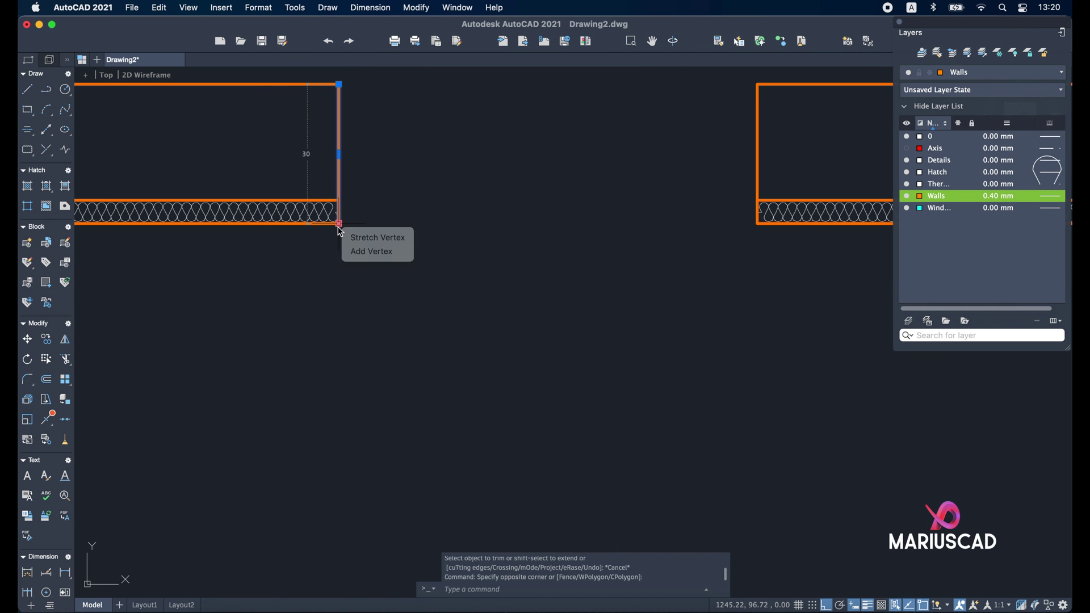
left_click(340, 224)
left_click(339, 201)
key("Escape")
scroll(339, 204, "down", 2)
Step: Select the Door 90cm block
middle_click_drag(462, 292, 353, 67)
scroll(363, 131, "down", 2)
left_click(480, 365)
left_click(381, 224)
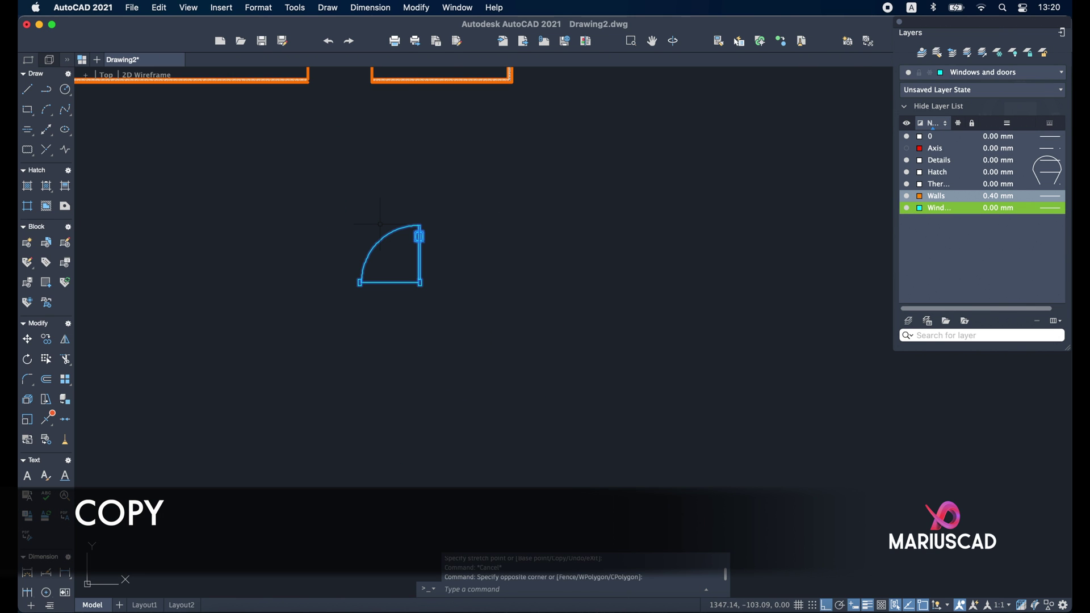
Step: Move the Door 90cm block from its lower-left corner into the bottom wall's opening
key("Return")
scroll(357, 279, "up", 5)
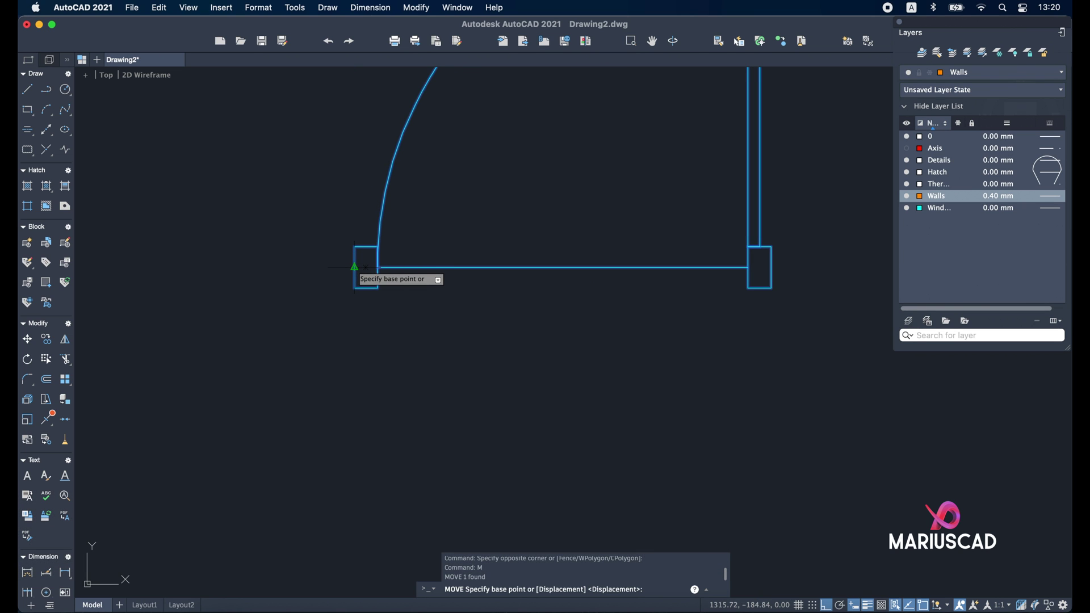
left_click(354, 267)
scroll(408, 219, "down", 8)
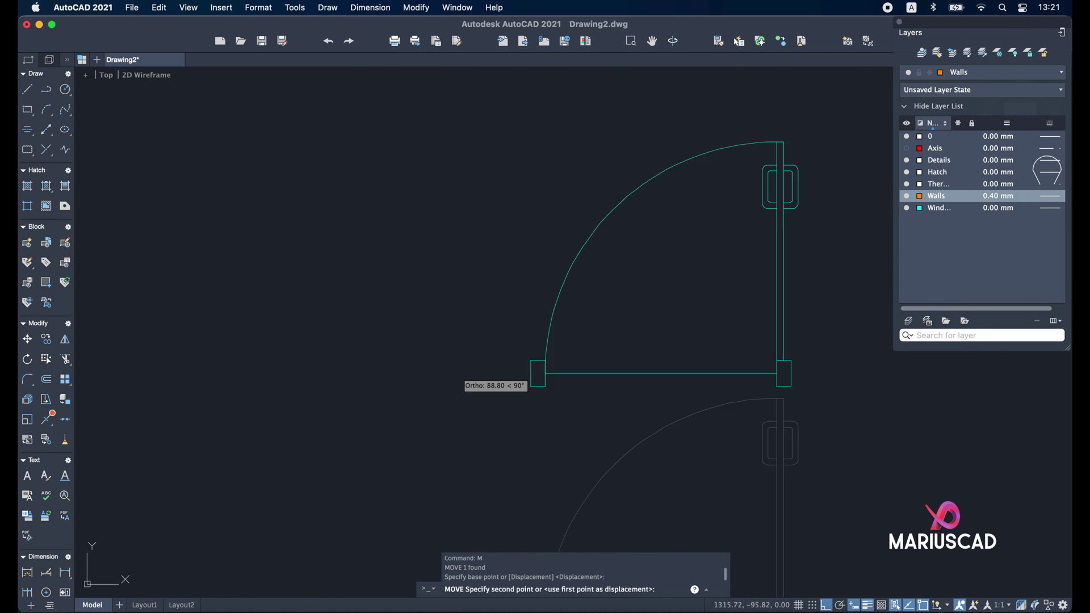
scroll(430, 214, "up", 5)
left_click(426, 185)
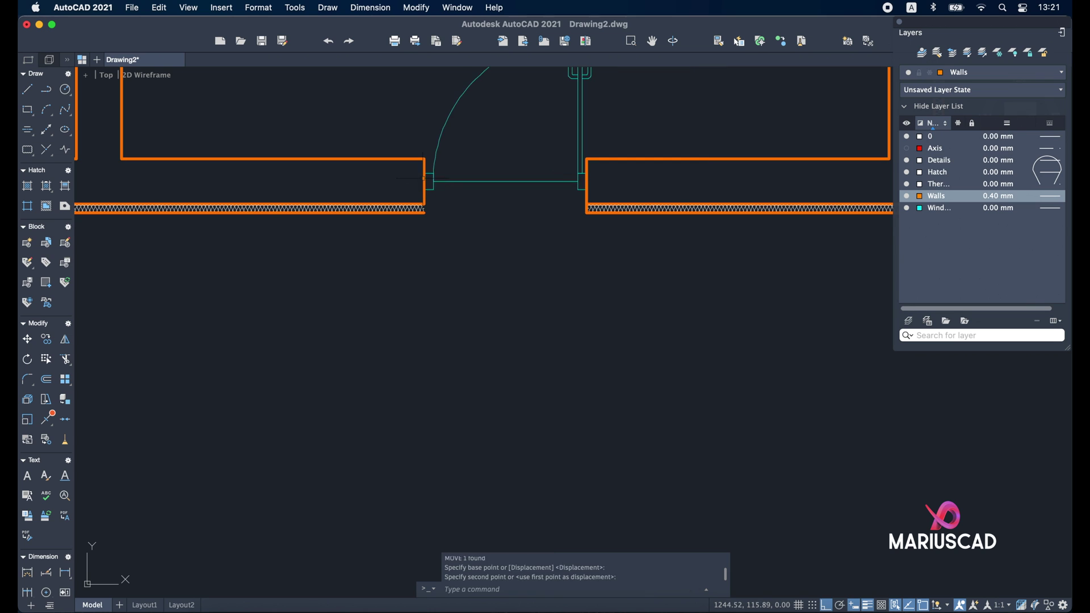
key("Escape")
scroll(422, 193, "up", 3)
Step: Check the wall end beside the opening, then pan to show the whole floor plan
left_click(424, 196)
left_click(424, 212)
key("Escape")
scroll(458, 210, "down", 5)
middle_click_drag(458, 210, 572, 428)
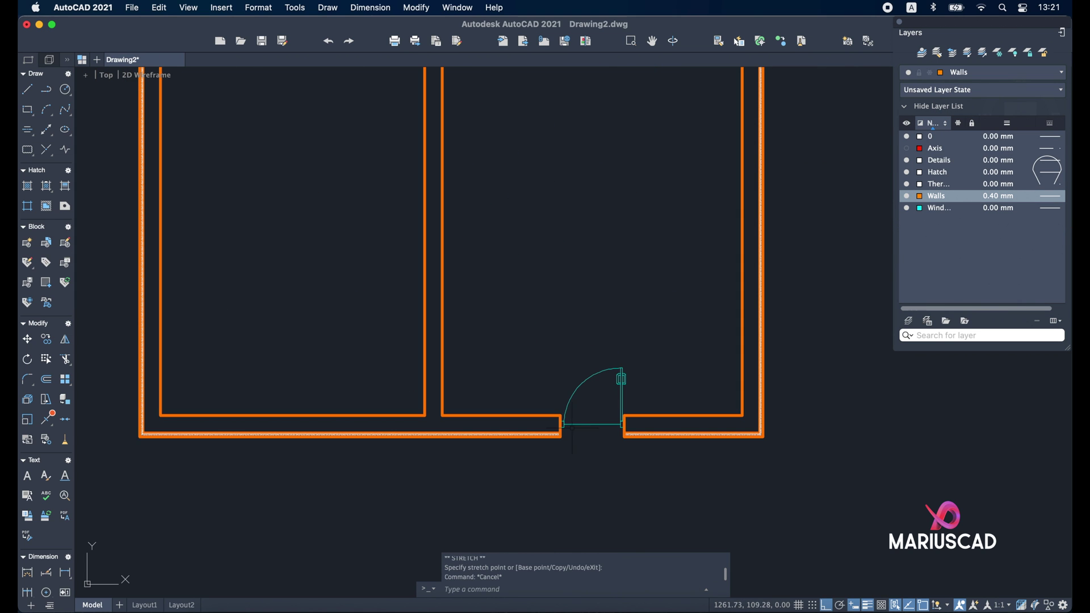
left_click(626, 191)
key("Escape")
middle_click_drag(662, 392, 611, 445)
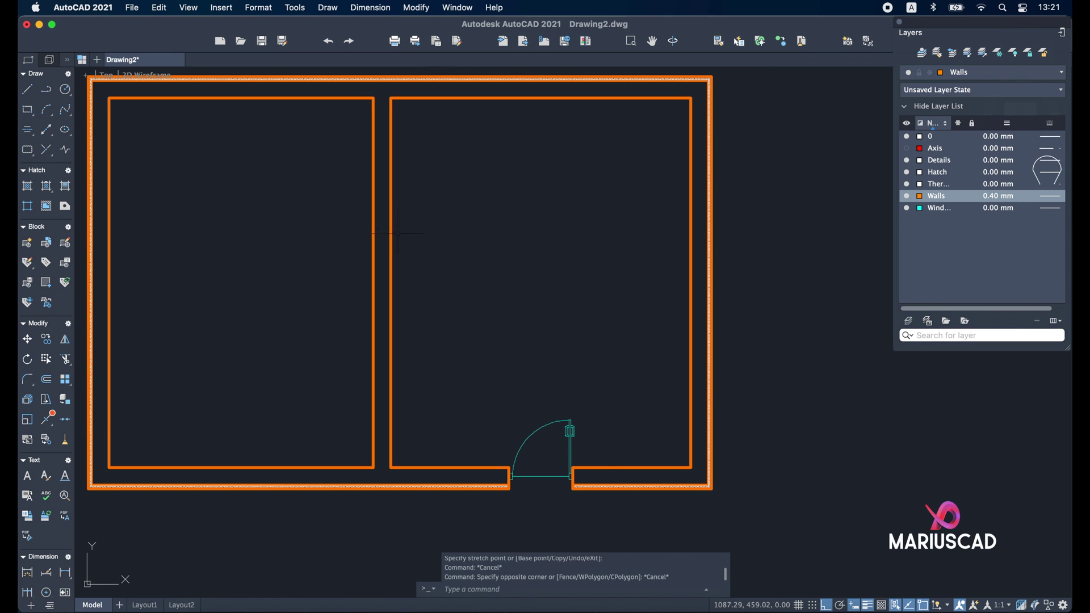
Step: Select the placed door block and bring up its context options
left_click(608, 434)
left_click(555, 392)
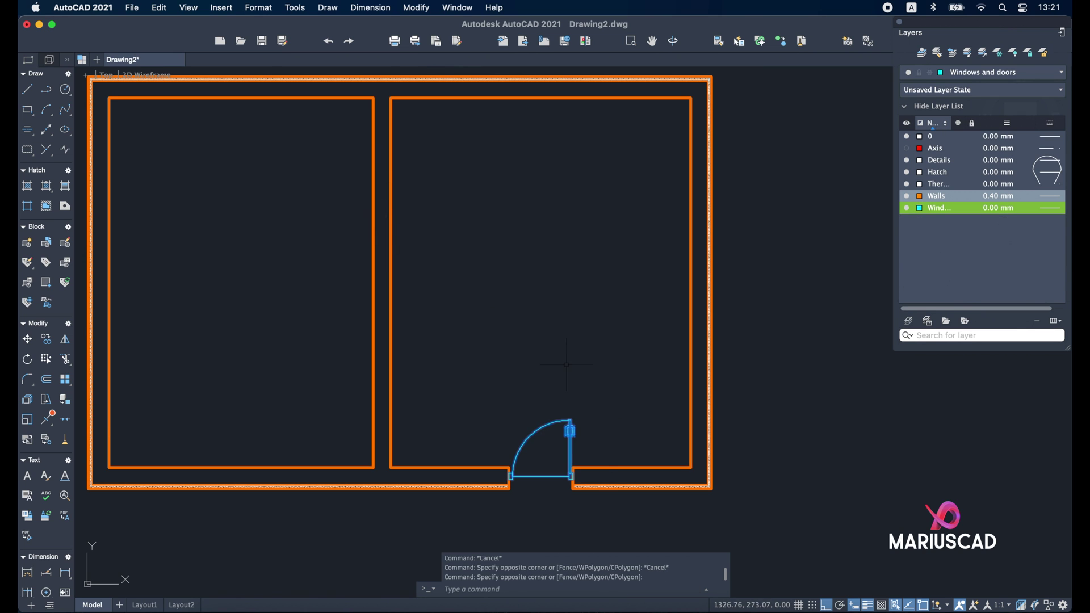
scroll(557, 455, "up", 5)
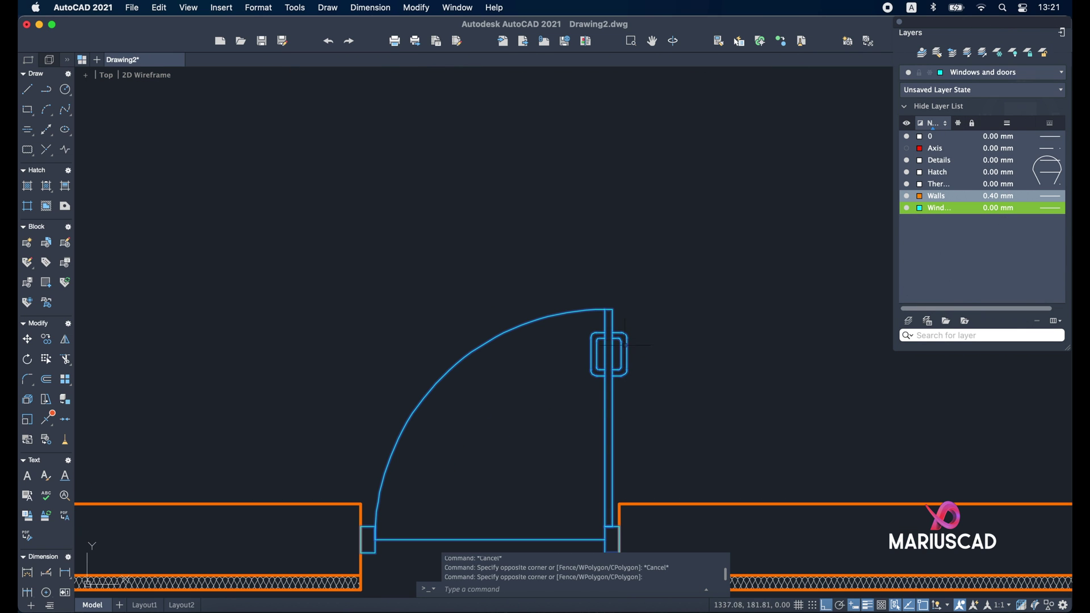
scroll(633, 359, "down", 4)
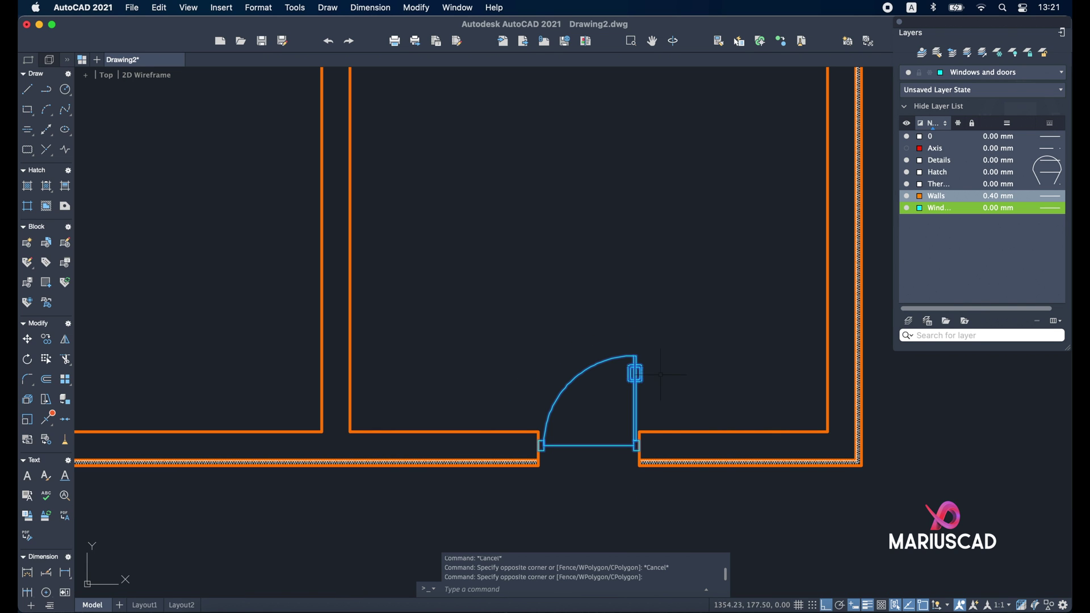
right_click(661, 375)
Step: Review the door block's properties, then clear the selection
left_click(681, 599)
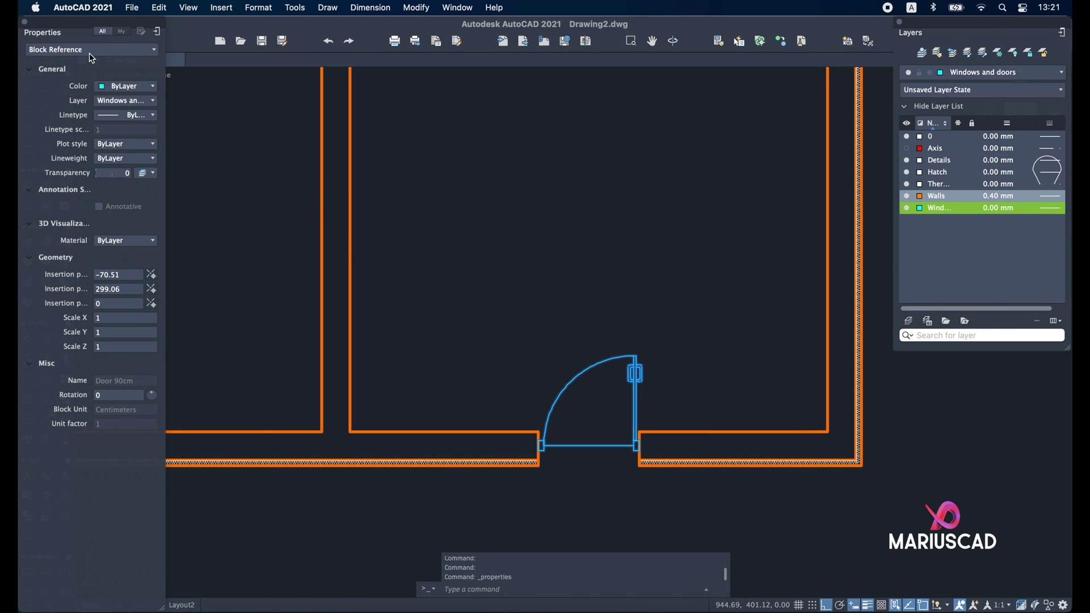
left_click(24, 22)
key("Escape")
Step: Copy the Door 90cm block and place the copy inside the right room
left_click(675, 395)
left_click(554, 288)
type("co")
key("Return")
left_click(566, 299)
middle_click_drag(517, 128, 573, 411)
left_click(570, 258)
key("Escape")
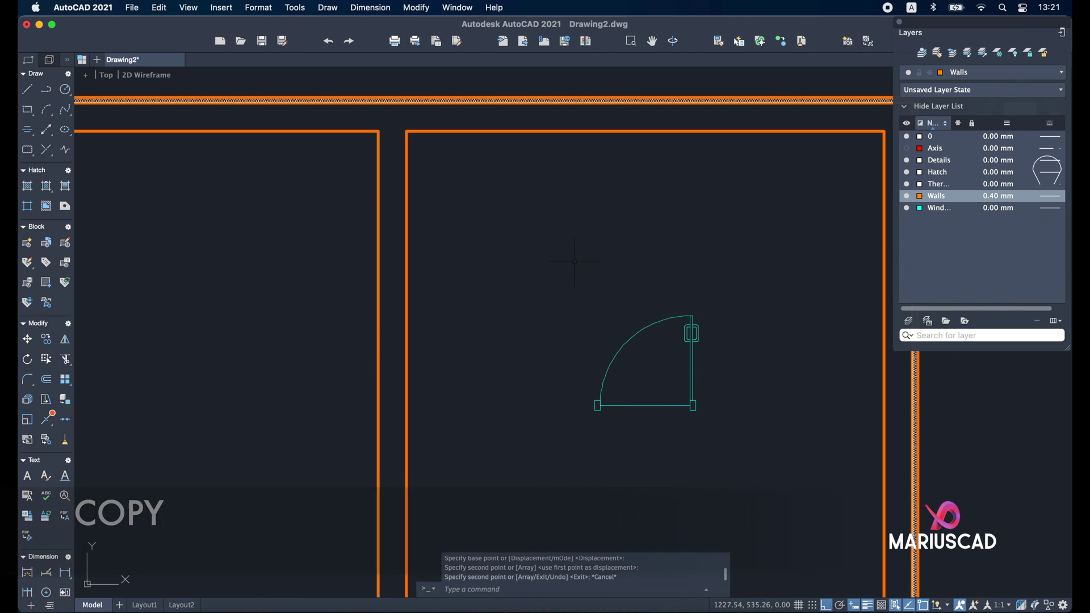
scroll(570, 258, "down", 3)
middle_click_drag(570, 257, 536, 129)
middle_click_drag(462, 163, 477, 274)
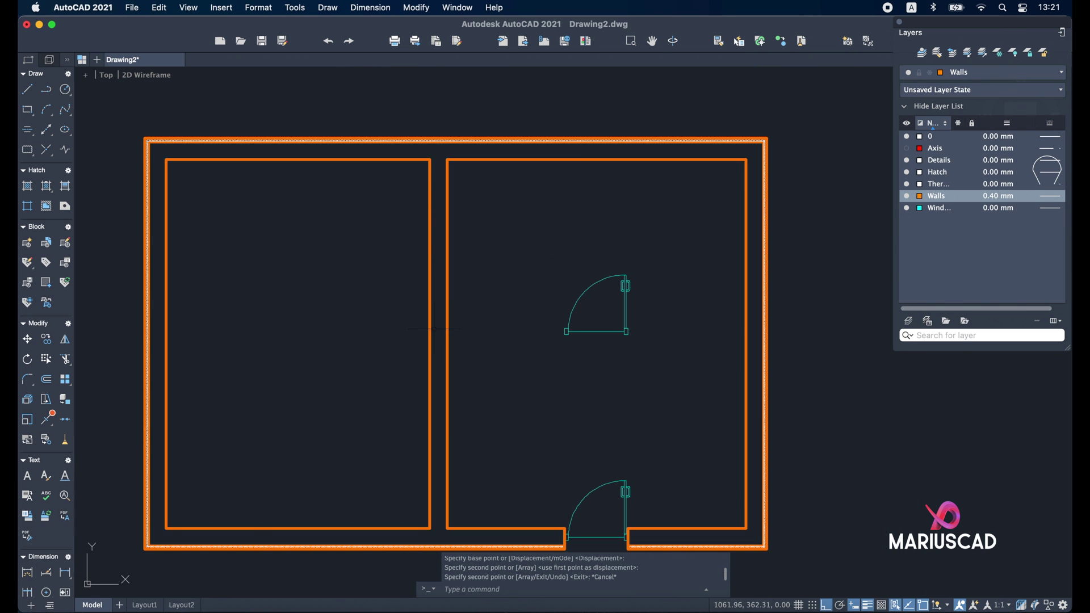
Step: Draw a 25 × 90 rectangle with RECTANG
type("rec")
key("Return")
left_click(502, 294)
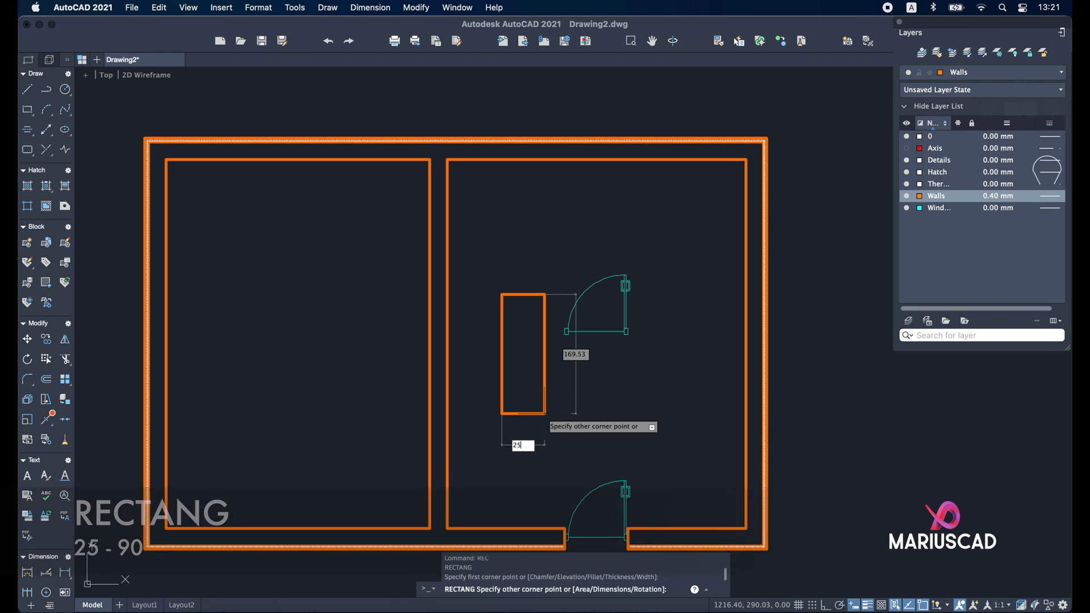
key("Tab")
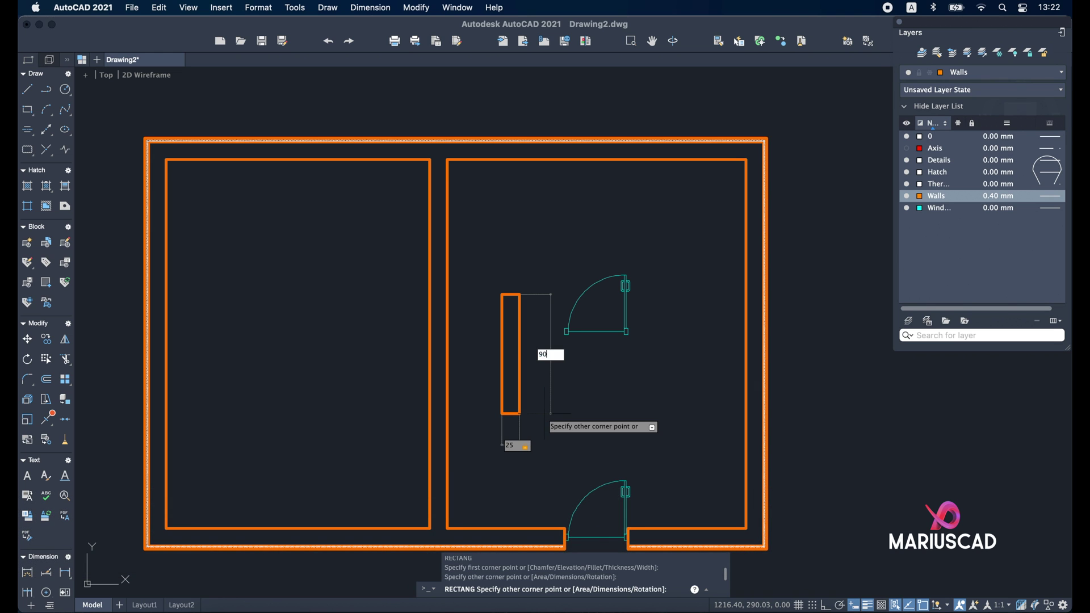
key("Return")
key("Escape")
Step: Move the rectangle by its right-edge midpoint onto the wall between the rooms
left_click(543, 414)
left_click(495, 298)
type("m")
key("Return")
left_click(520, 326)
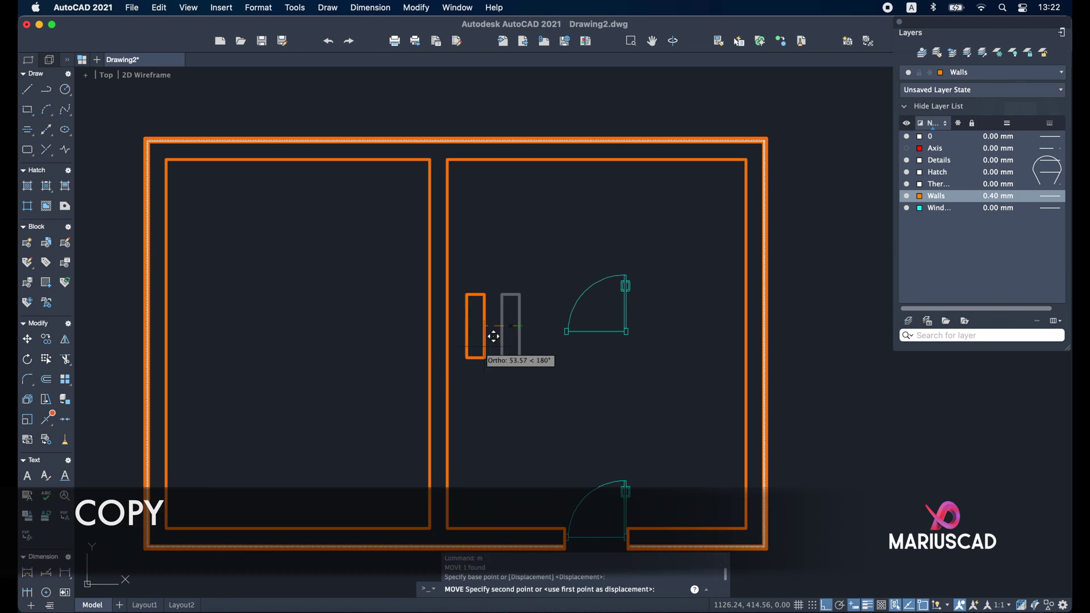
left_click(454, 341)
key("Escape")
scroll(454, 340, "up", 3)
Step: Trim the wall lines across the rectangle to open the 90 cm doorway
type("tr")
key("Return")
left_click(527, 349)
left_click(396, 350)
Step: Rotate the copied door 90 degrees about its base point
key("Escape")
left_click(739, 348)
left_click(595, 211)
type("ro")
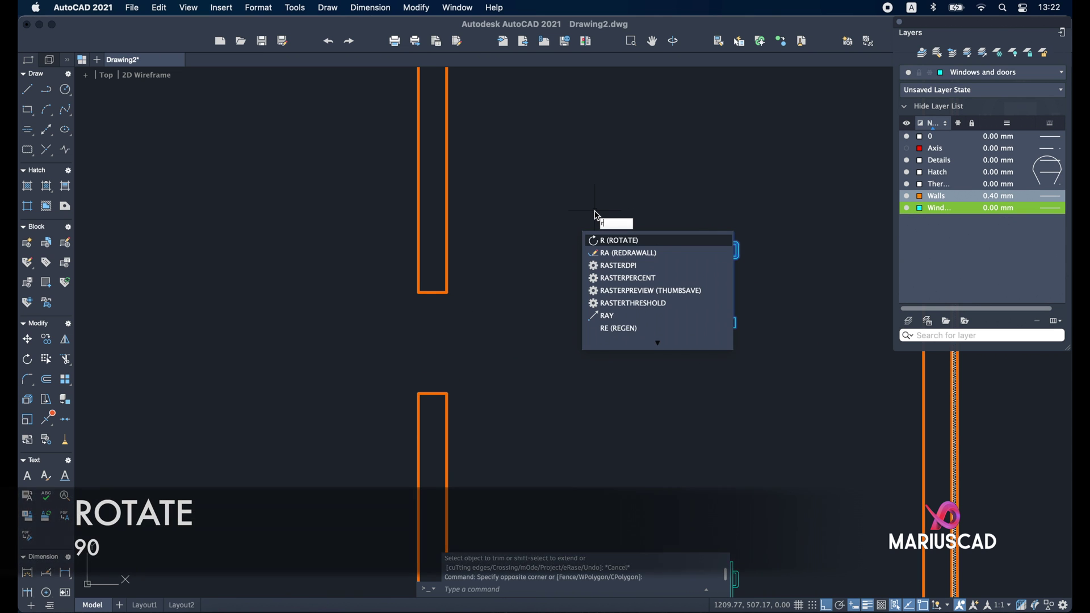
key("Return")
left_click(595, 210)
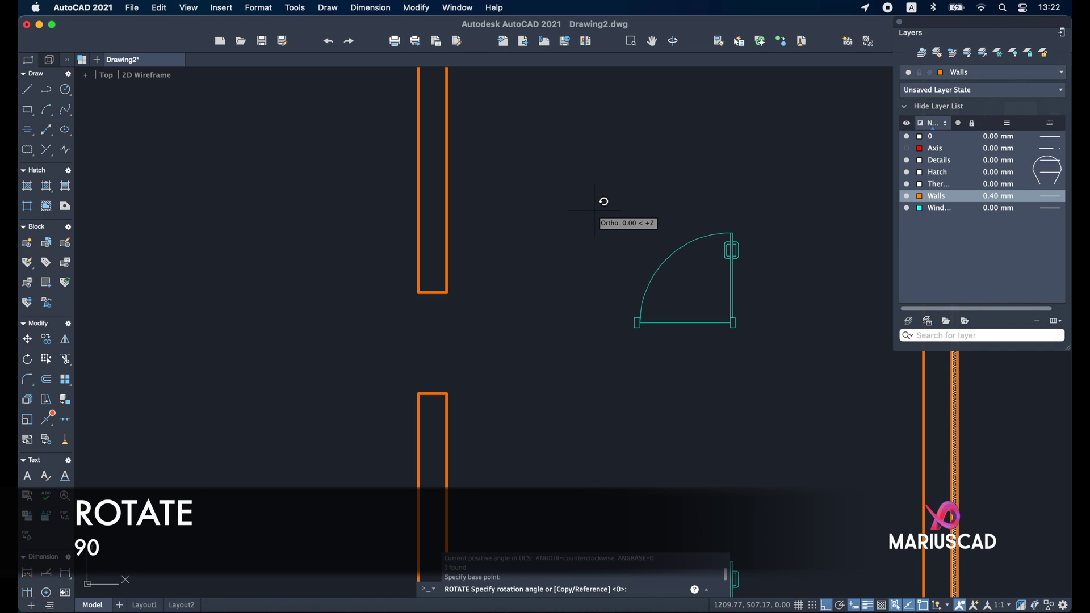
key("Return")
key("Escape")
Step: Move the rotated door to the wall end's midpoint in the partition opening
left_click(789, 208)
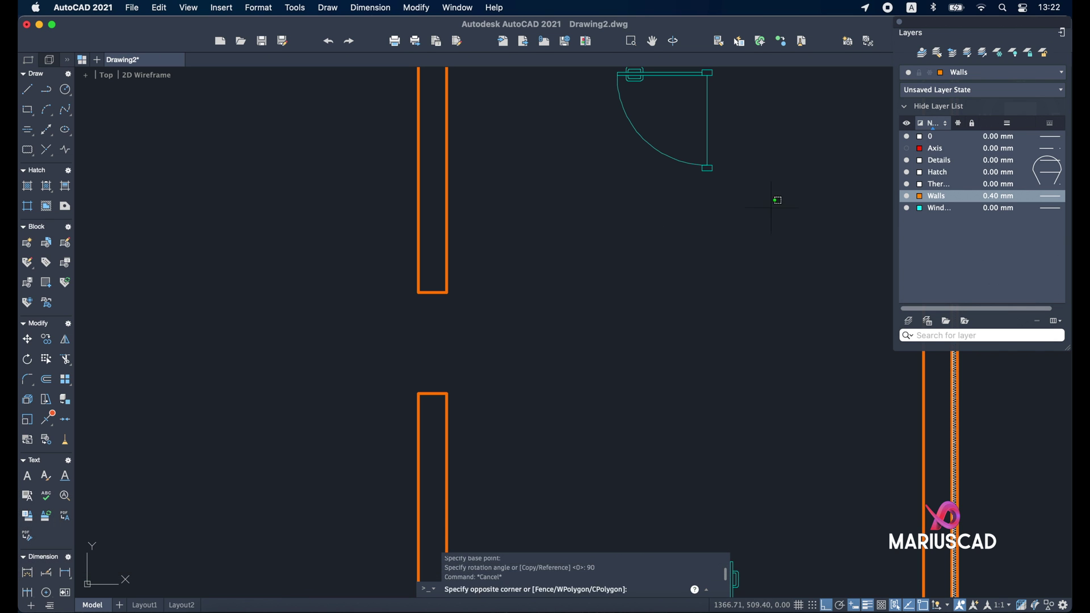
left_click(678, 120)
type("m")
key("Return")
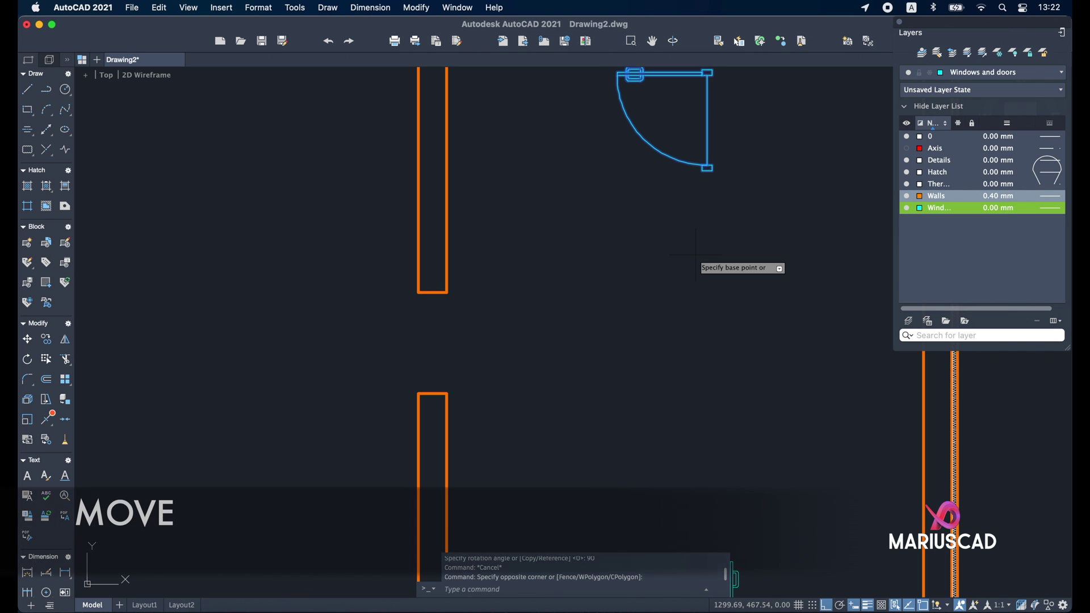
middle_click_drag(687, 246, 610, 373)
scroll(628, 197, "up", 3)
left_click(632, 197)
middle_click_drag(341, 398, 430, 174)
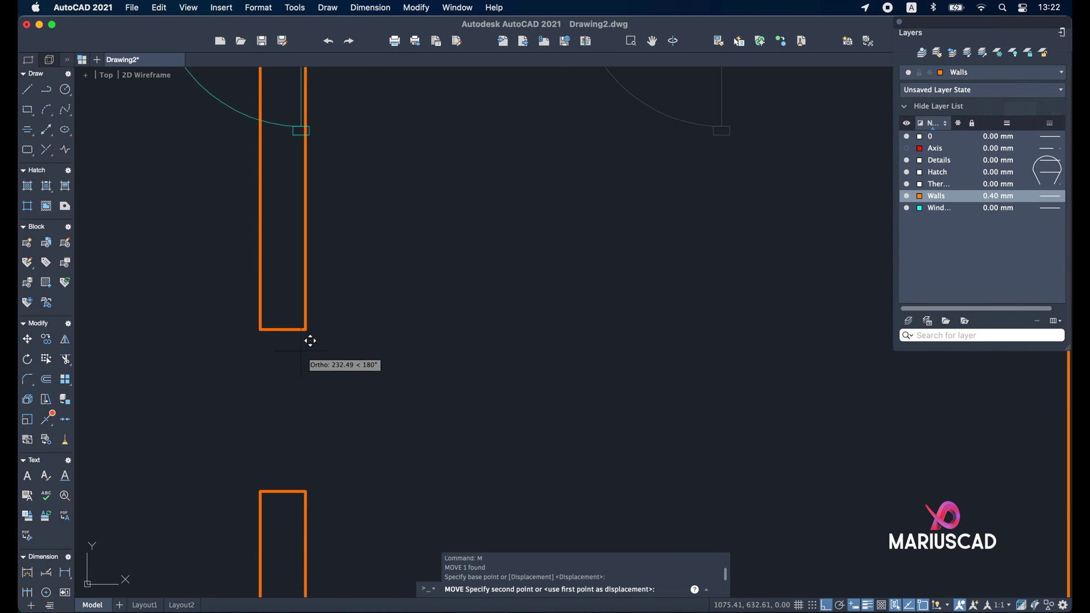
left_click(283, 329)
key("Escape")
Step: Recentre the view and select the door in the dividing wall
middle_click_drag(486, 365, 735, 194)
scroll(736, 189, "down", 3)
middle_click_drag(674, 209, 514, 206)
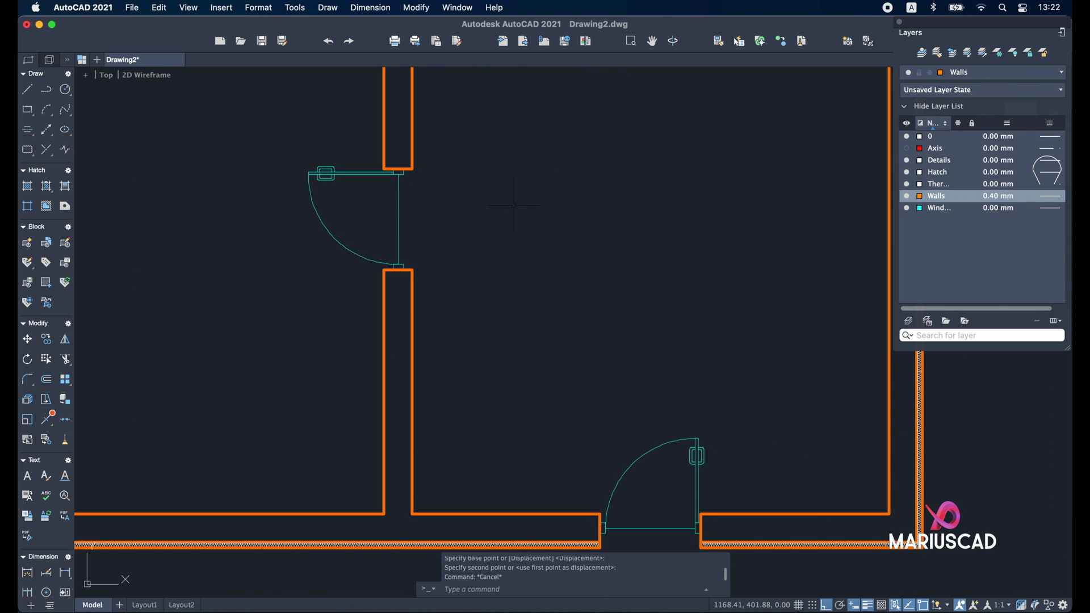
left_click(432, 222)
left_click(384, 213)
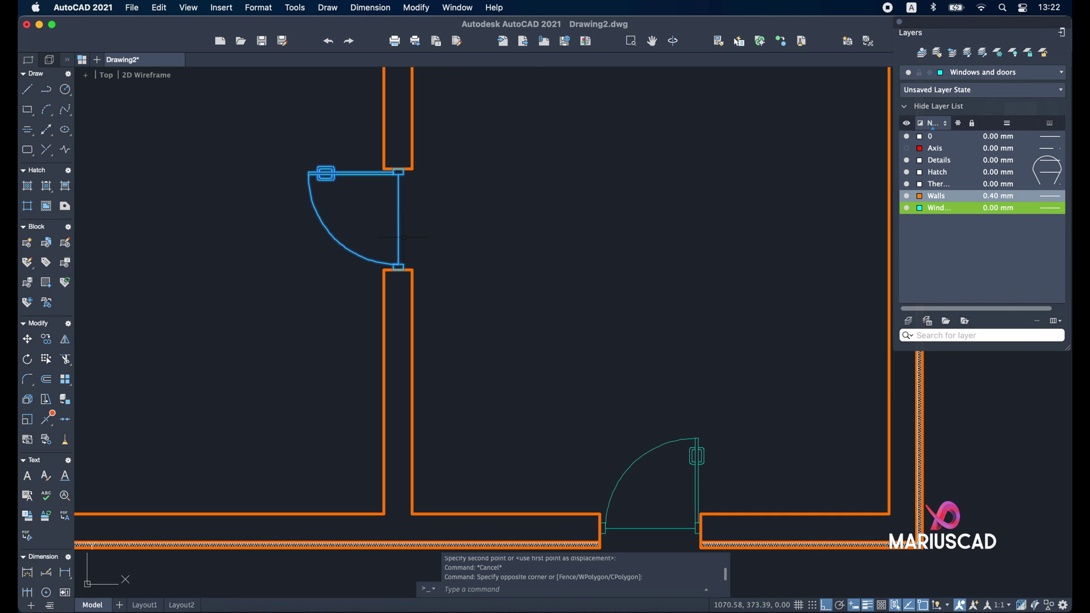
right_click(370, 223)
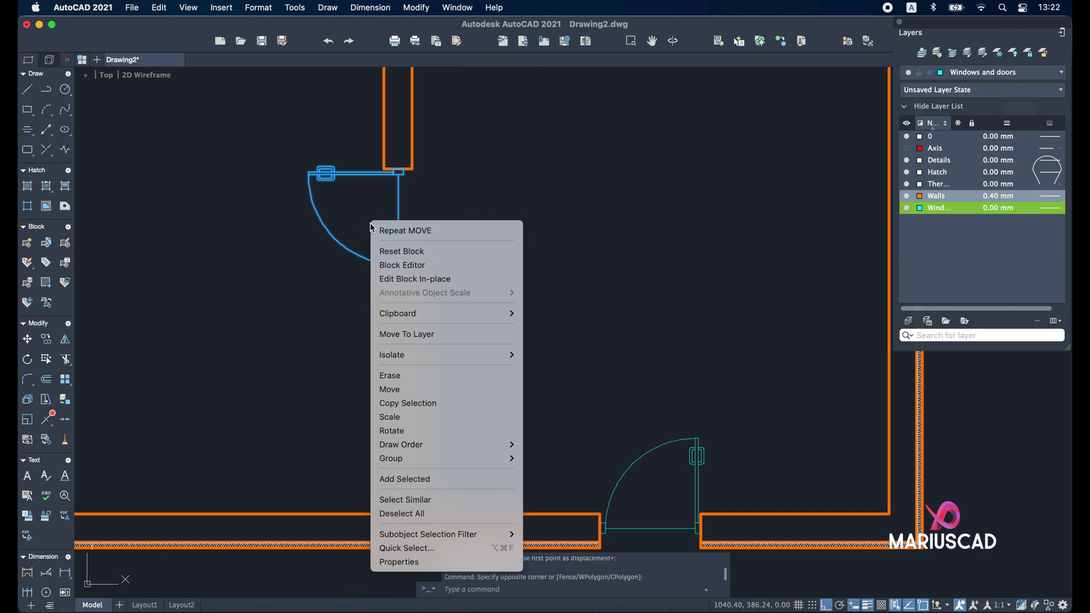
left_click(438, 500)
scroll(435, 499, "down", 4)
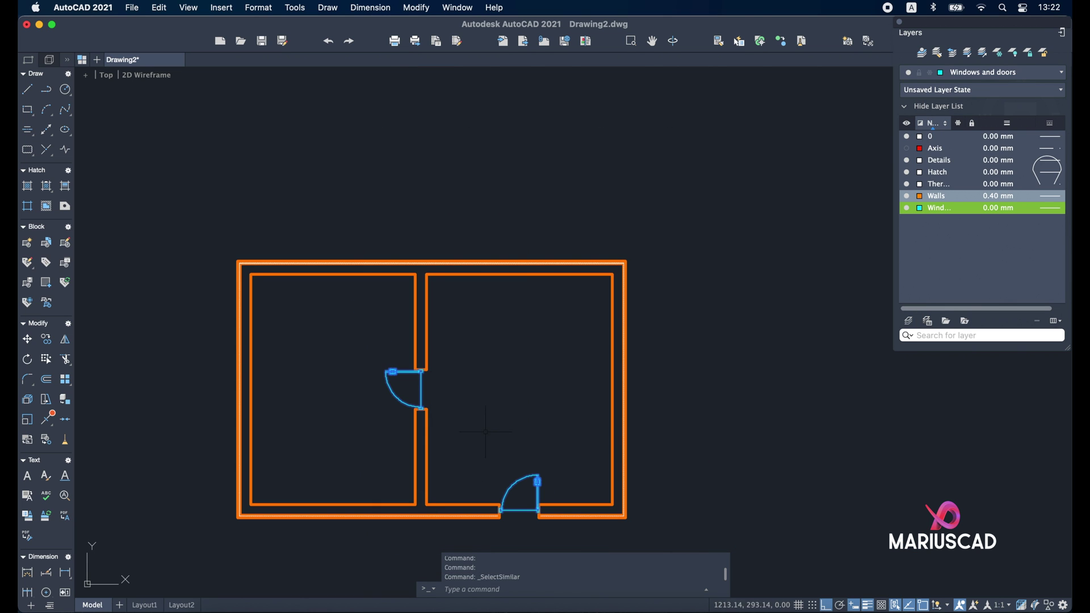
middle_click_drag(486, 431, 500, 283)
middle_click_drag(497, 241, 566, 279)
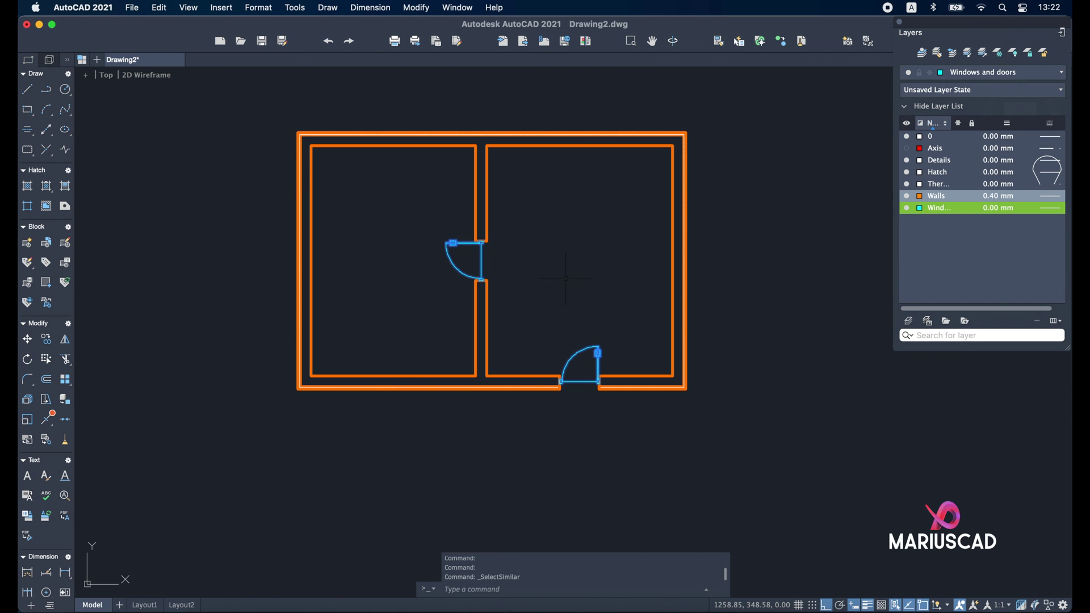
key("super+1")
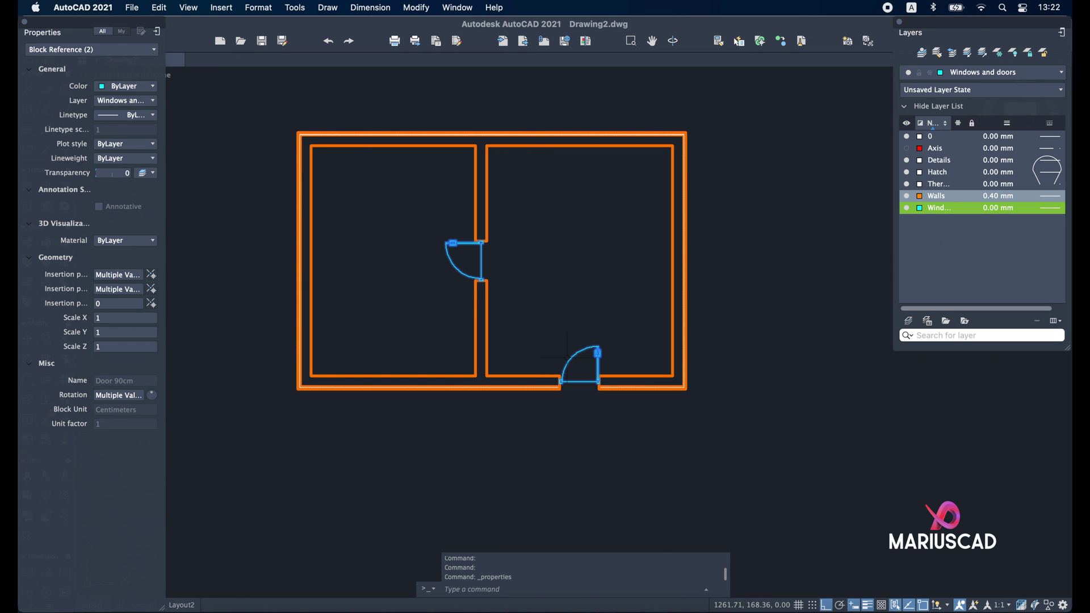
key("Escape")
left_click(454, 244)
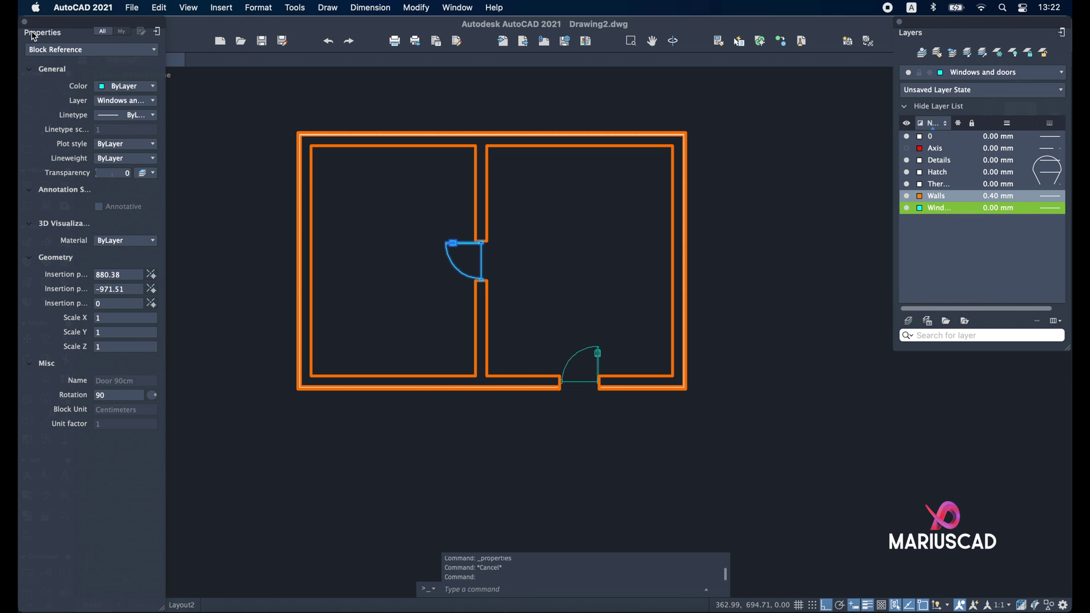
key("Escape")
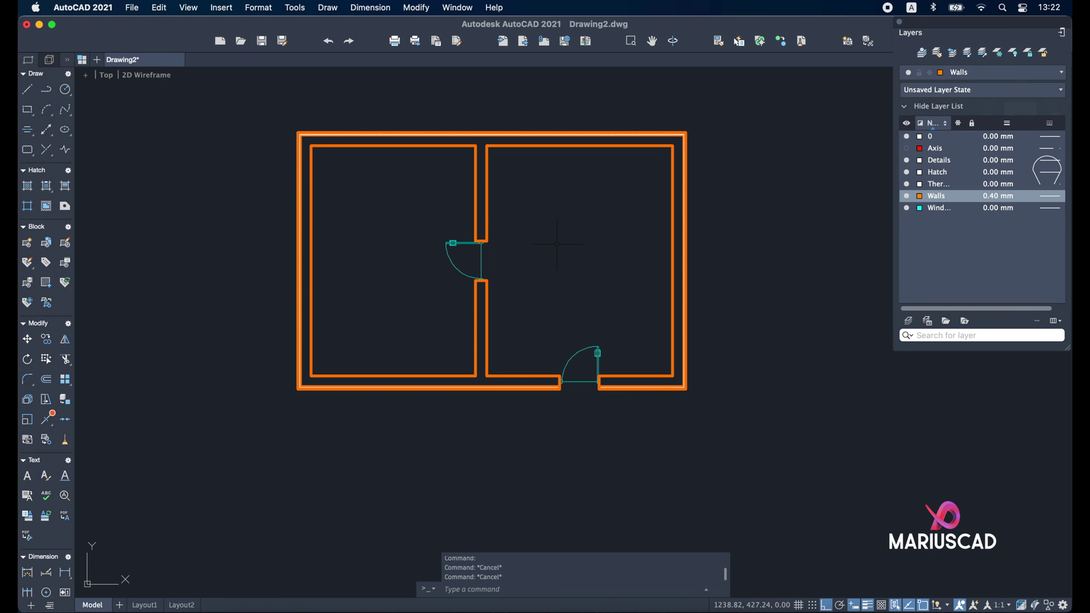
Step: Make Windows and doors the current layer and draw a small 5 × 9 rectangle
scroll(583, 243, "up", 5)
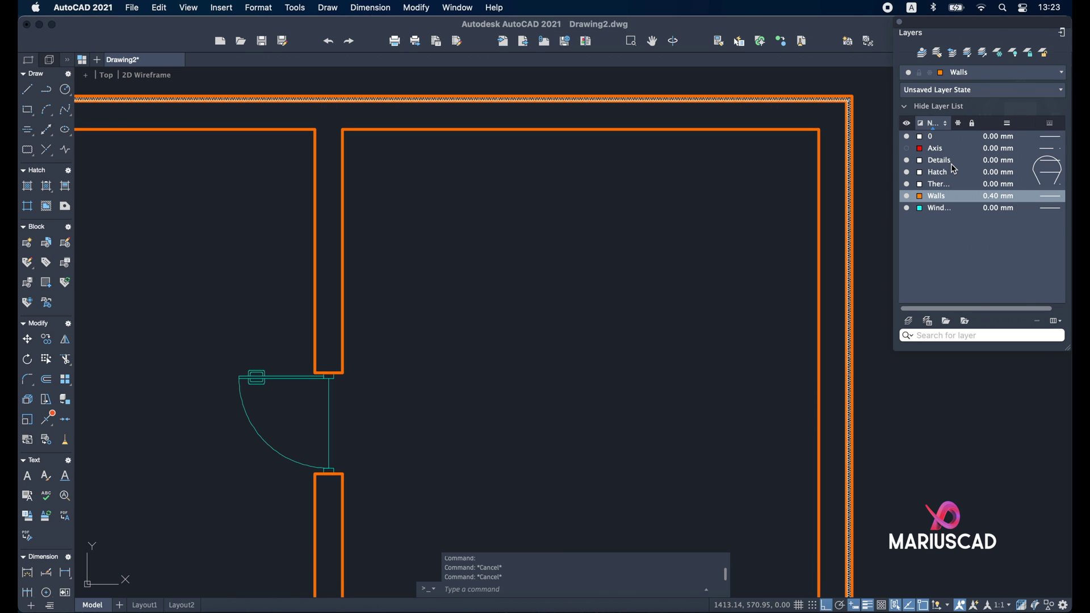
double_click(935, 210)
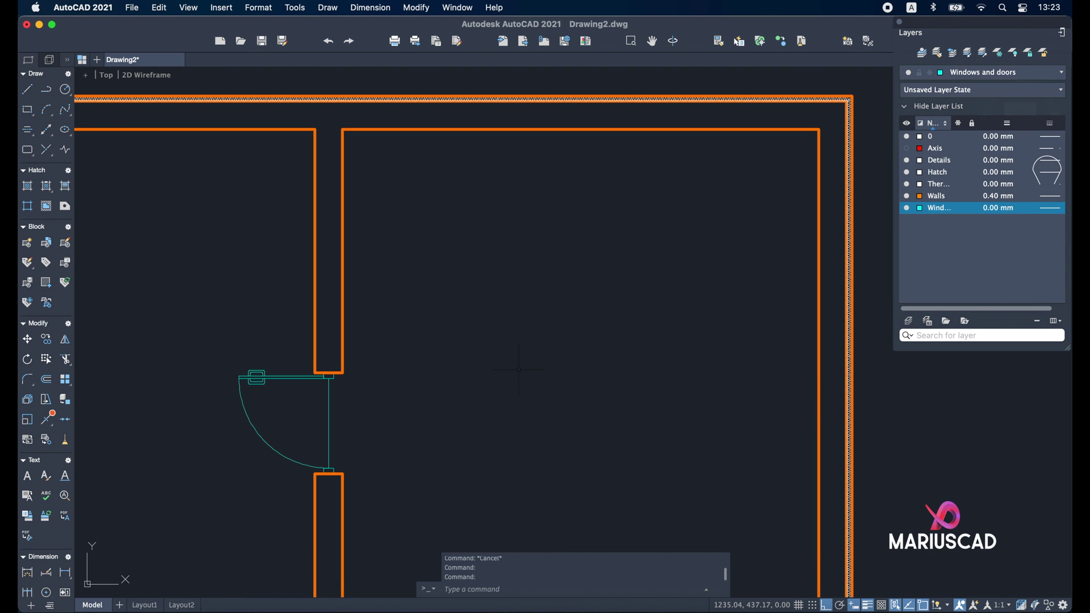
type("REC")
key("Return")
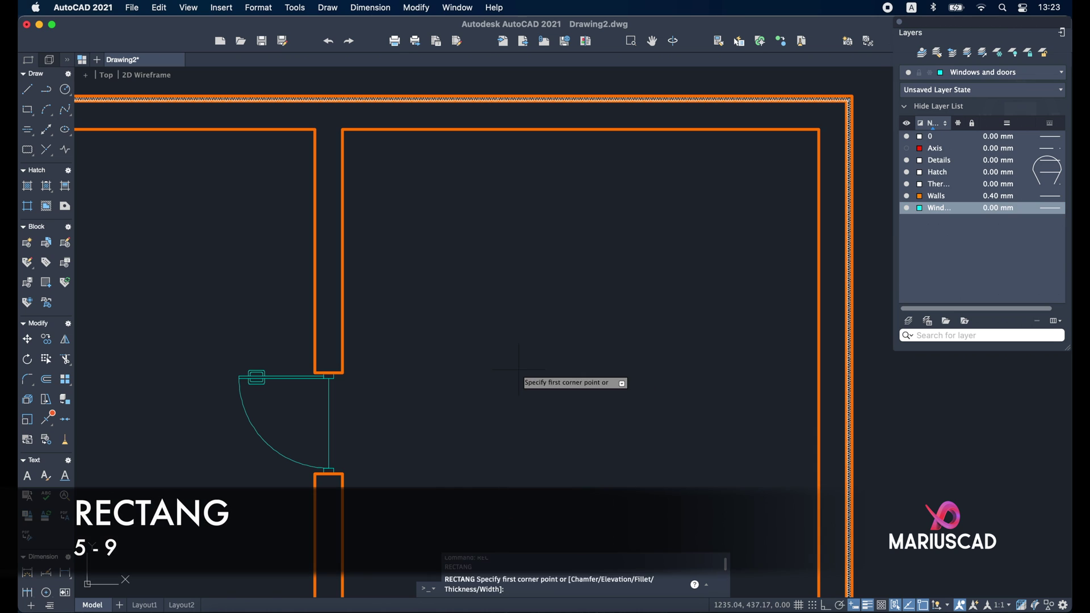
left_click(440, 238)
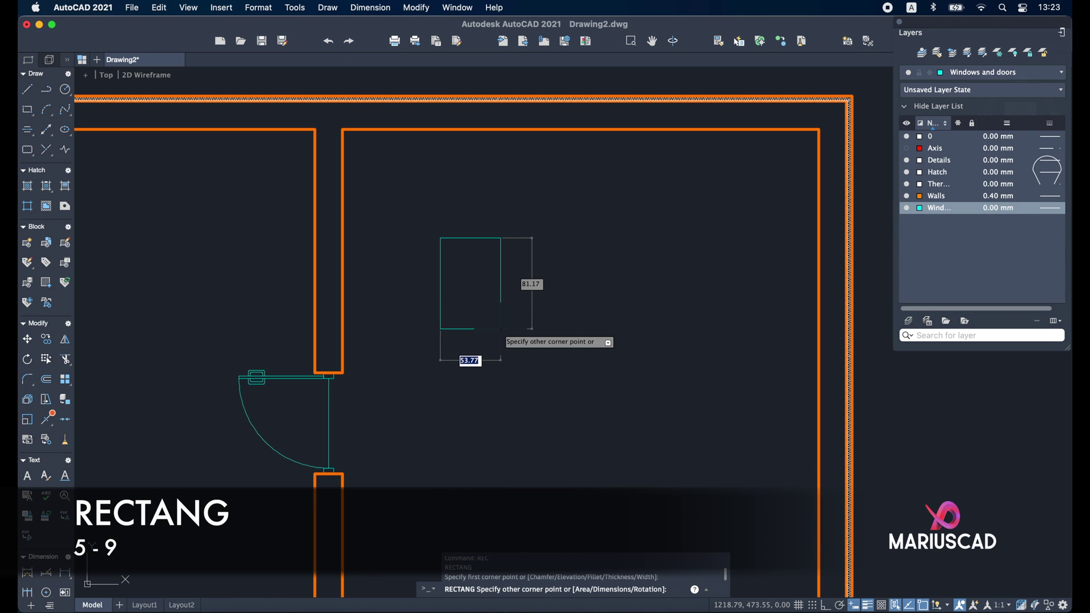
type("5")
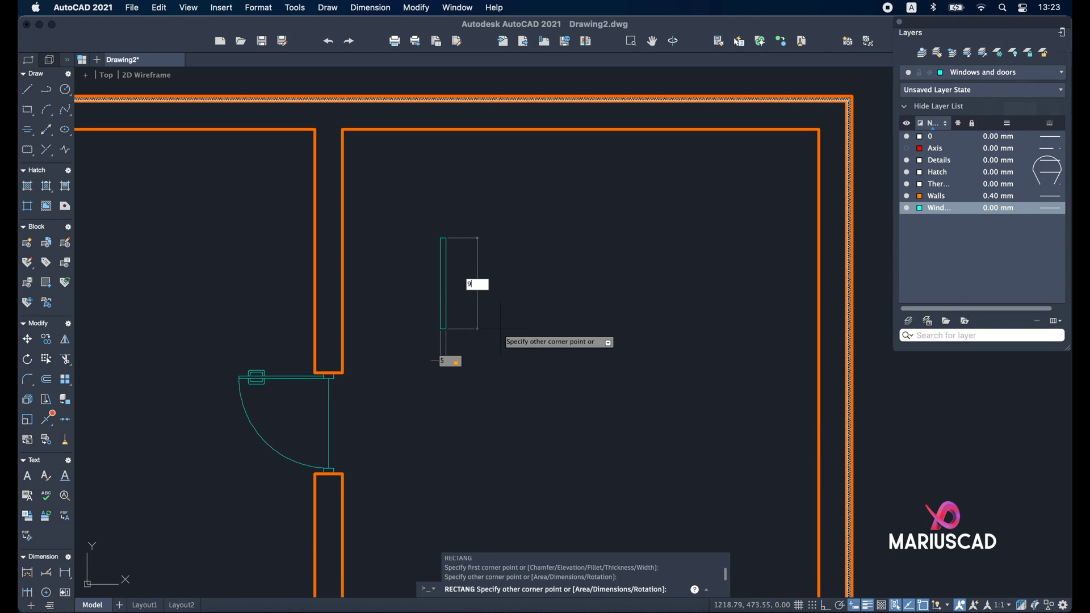
key("Return")
Step: Copy the small rectangle 145 units to the right
scroll(475, 261, "up", 5)
middle_click_drag(472, 261, 460, 260)
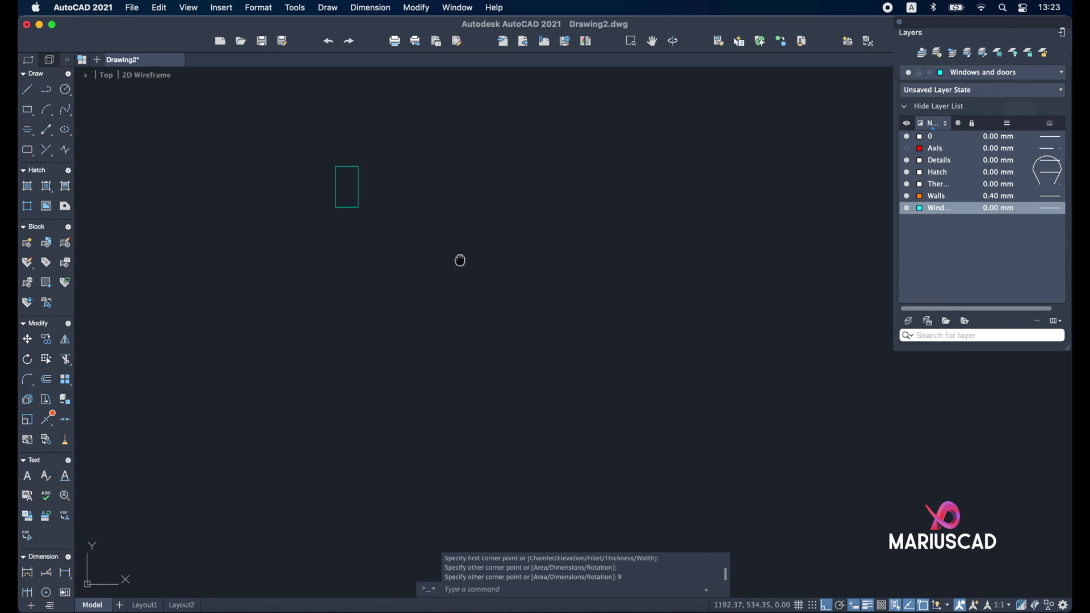
left_click(393, 343)
left_click(265, 223)
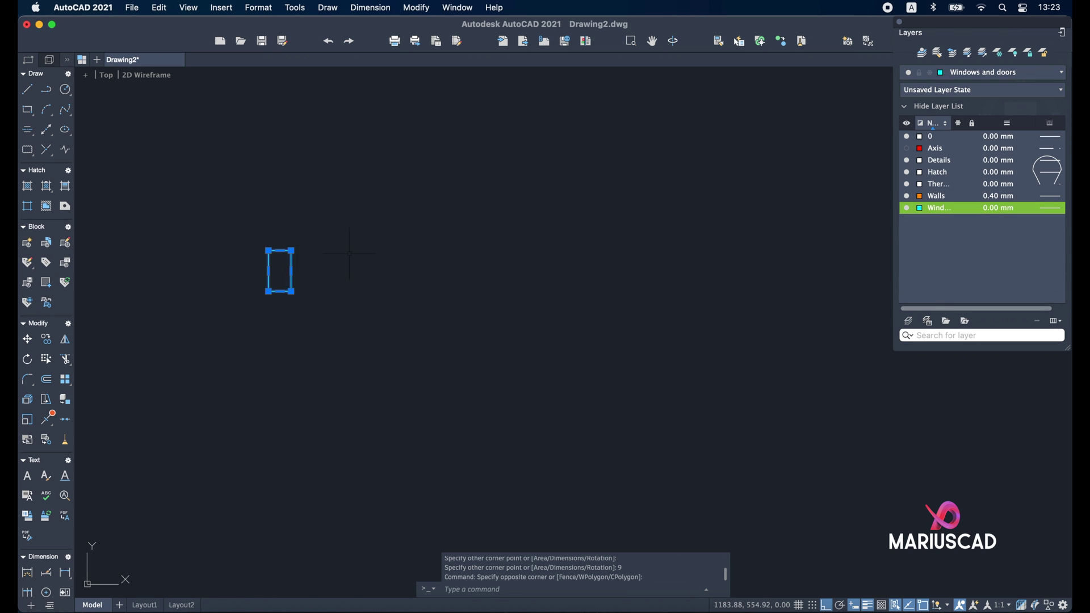
type("co")
key("Return")
left_click(299, 404)
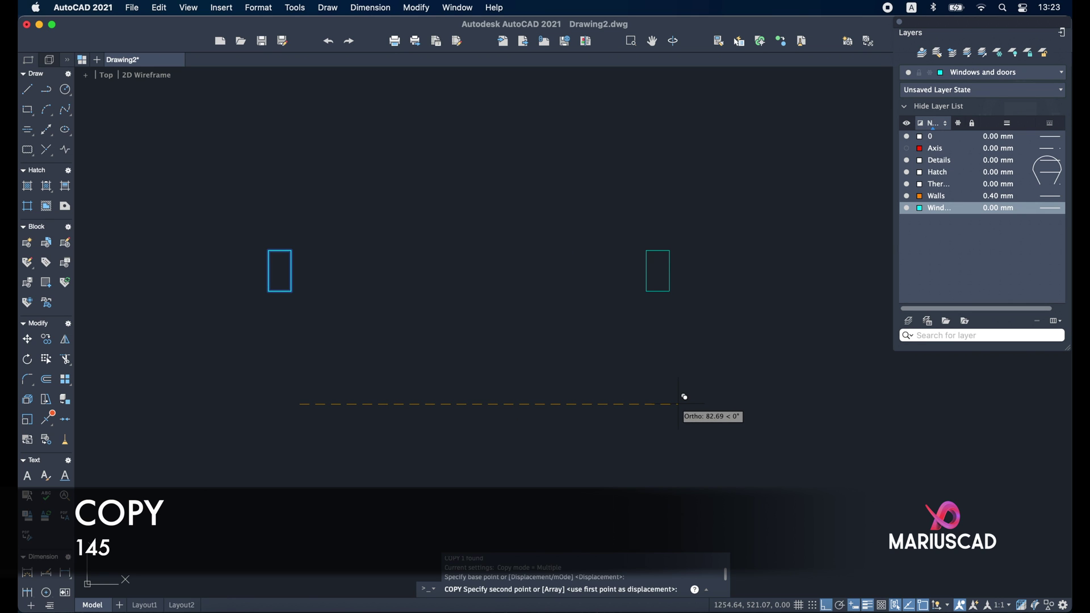
type("145")
key("Return")
key("Escape")
Step: Draw a line joining the top corners of the two small rectangles
scroll(684, 403, "down", 6)
scroll(721, 397, "up", 5)
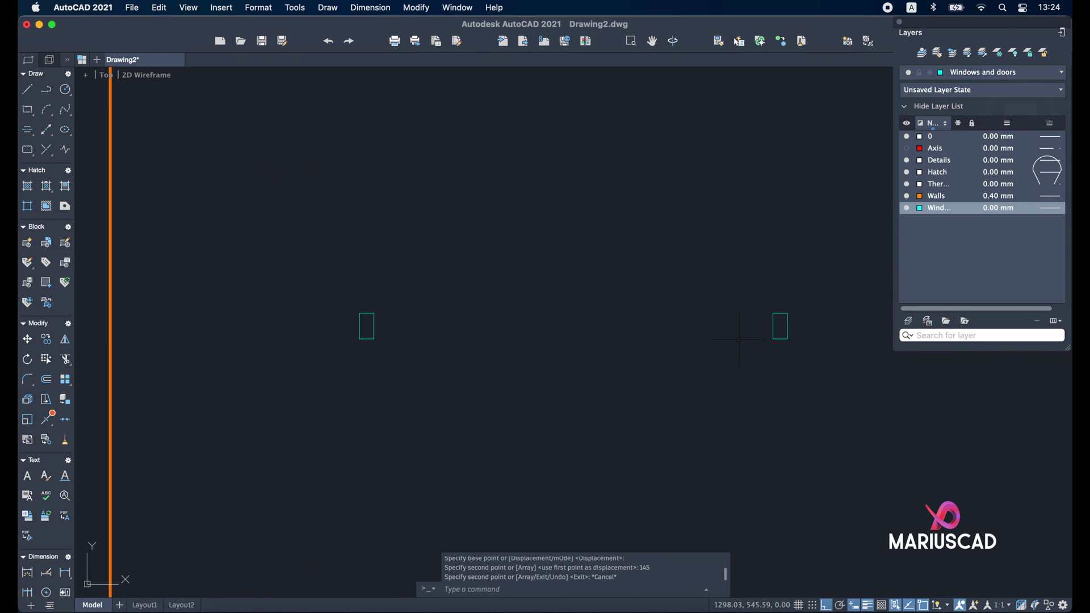
type("l")
key("Return")
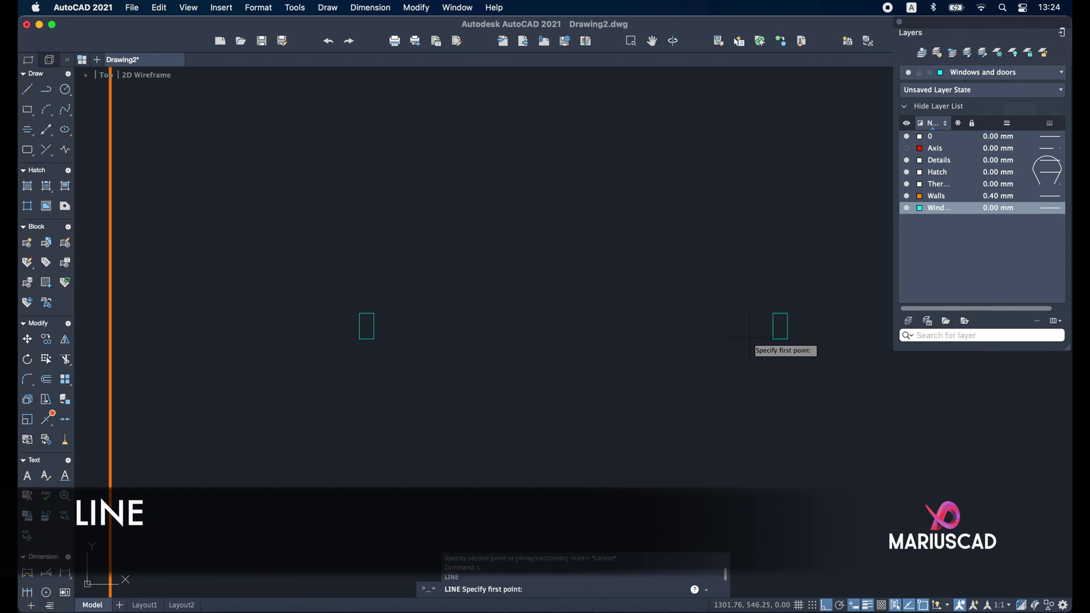
left_click(774, 313)
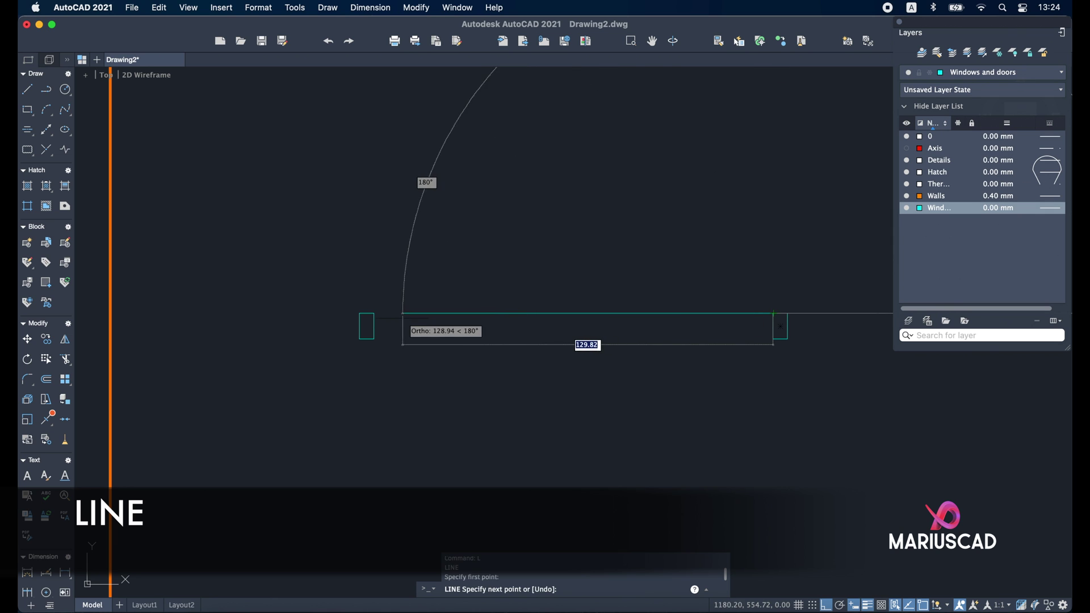
left_click(374, 314)
key("Escape")
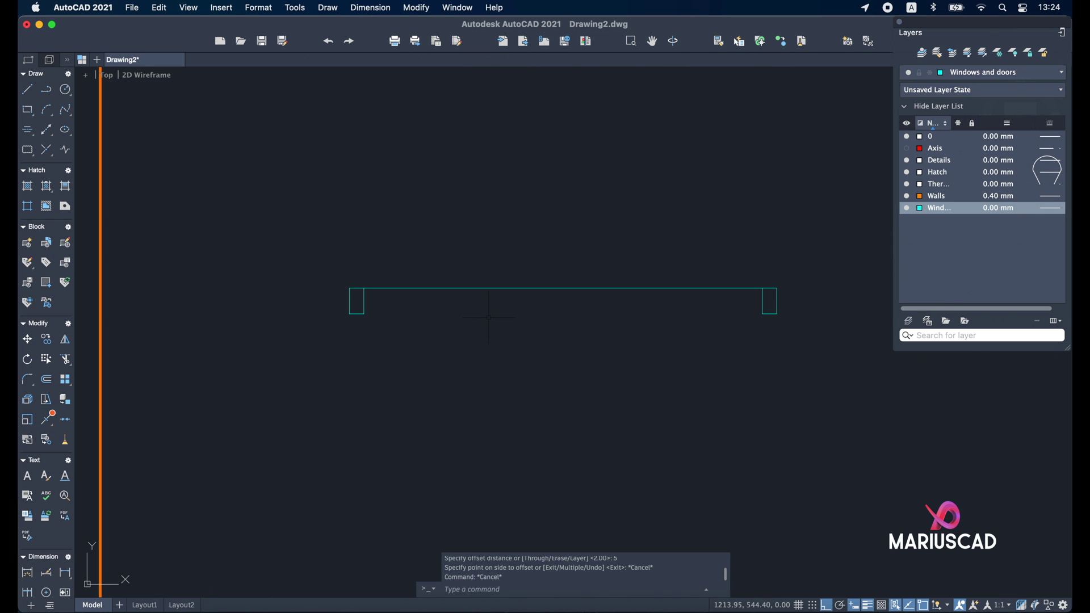
Step: Copy that line down onto the frame's bottom edge
left_click(489, 311)
left_click(455, 268)
type("c")
key("Return")
scroll(377, 299, "up", 2)
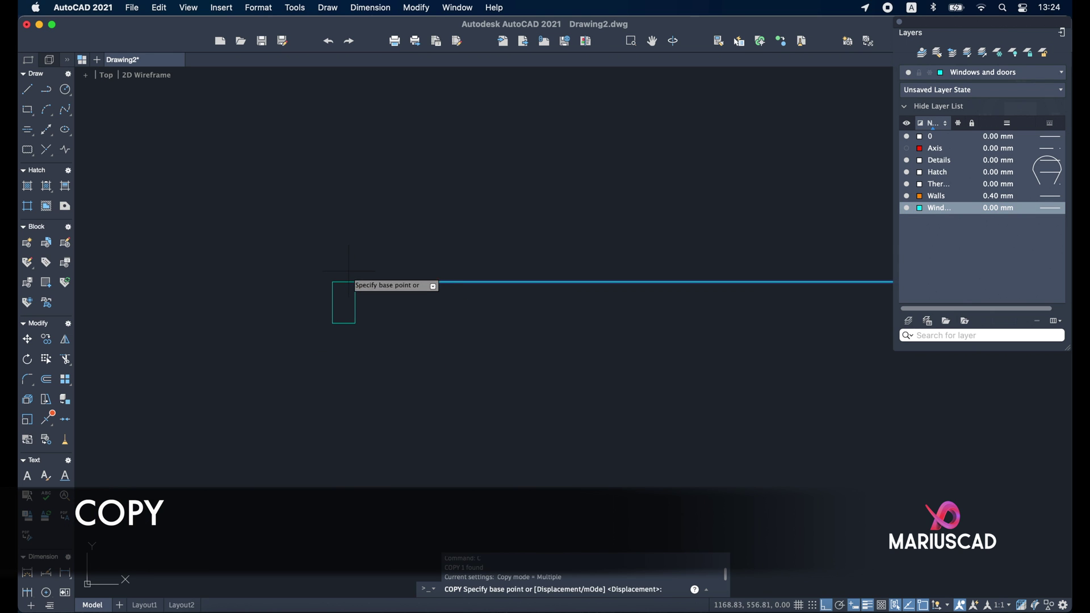
left_click(356, 282)
left_click(356, 324)
key("Escape")
scroll(461, 378, "down", 5)
scroll(676, 380, "up", 3)
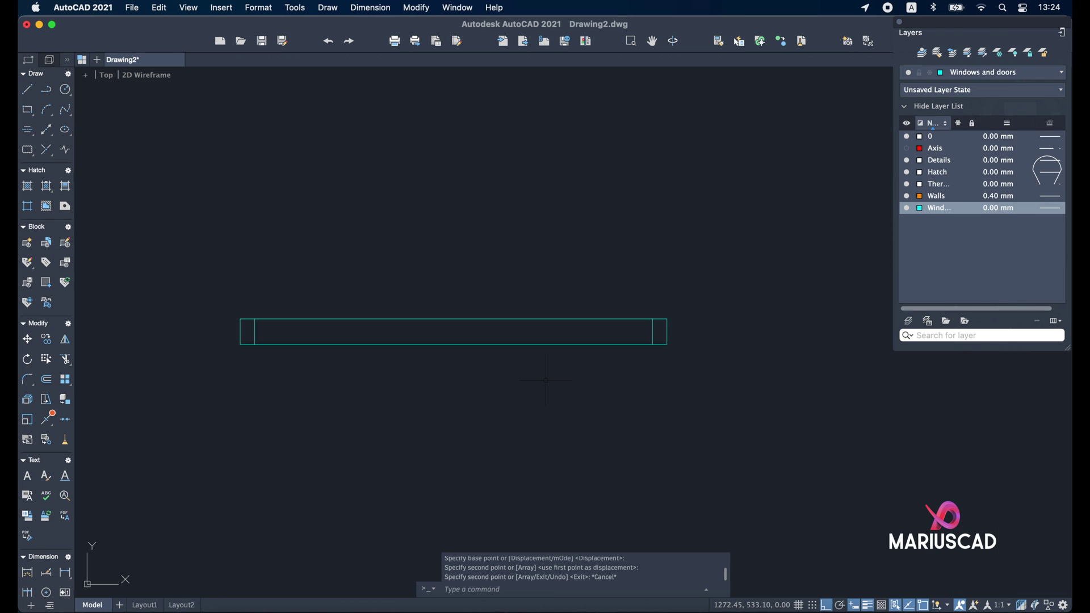
Step: Offset the frame's top and bottom edges 1.5 inward
type("off")
key("Return")
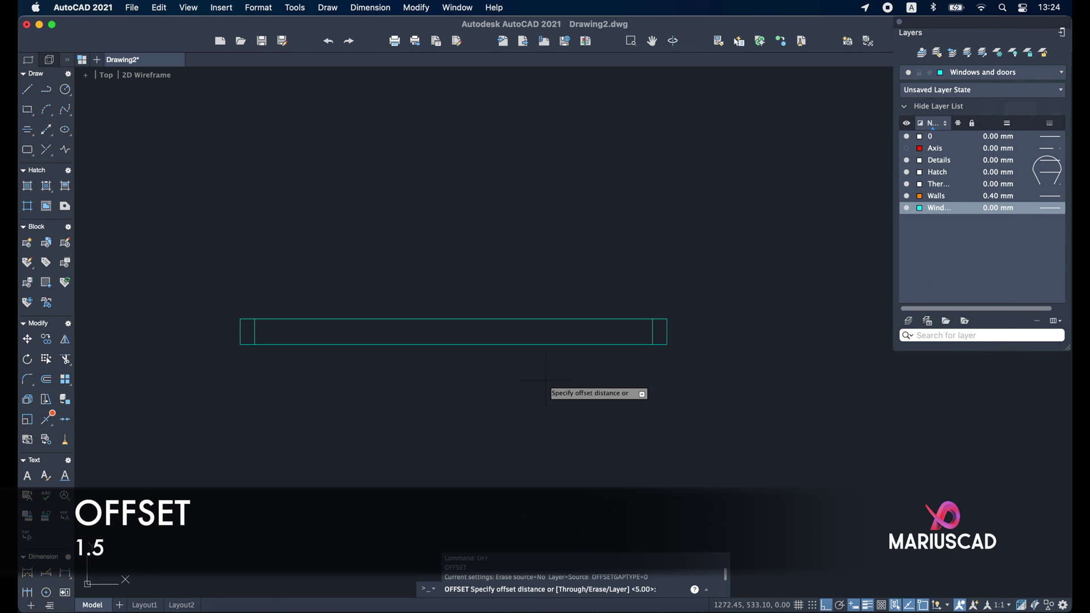
left_click(544, 319)
left_click(545, 338)
scroll(543, 345, "up", 4)
left_click(541, 347)
left_click(540, 318)
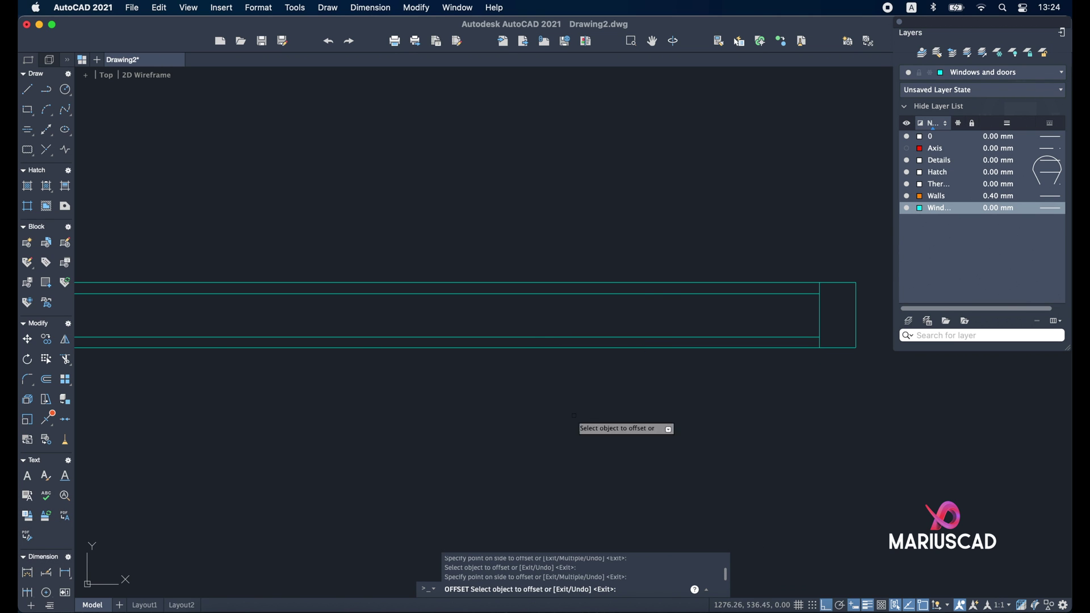
key("Escape")
Step: Offset the two inner lines by 1 toward the frame's centre
type("o")
key("Return")
type("1")
key("Return")
left_click(506, 293)
left_click(504, 327)
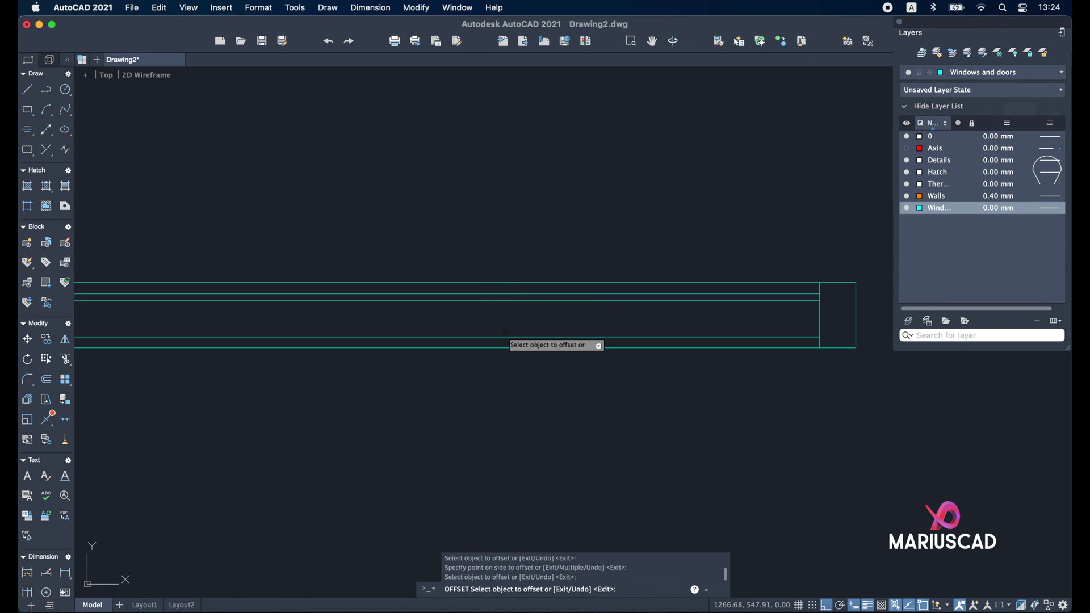
left_click(503, 338)
left_click(499, 316)
key("Escape")
Step: Select only the outer frame lines and move them onto the Details layer
scroll(498, 357, "down", 3)
mouse_move(498, 356)
middle_mouse_down()
mouse_move(691, 358)
mouse_move(547, 377)
middle_mouse_up()
left_click(781, 390)
left_click(265, 221)
scroll(452, 331, "up", 3)
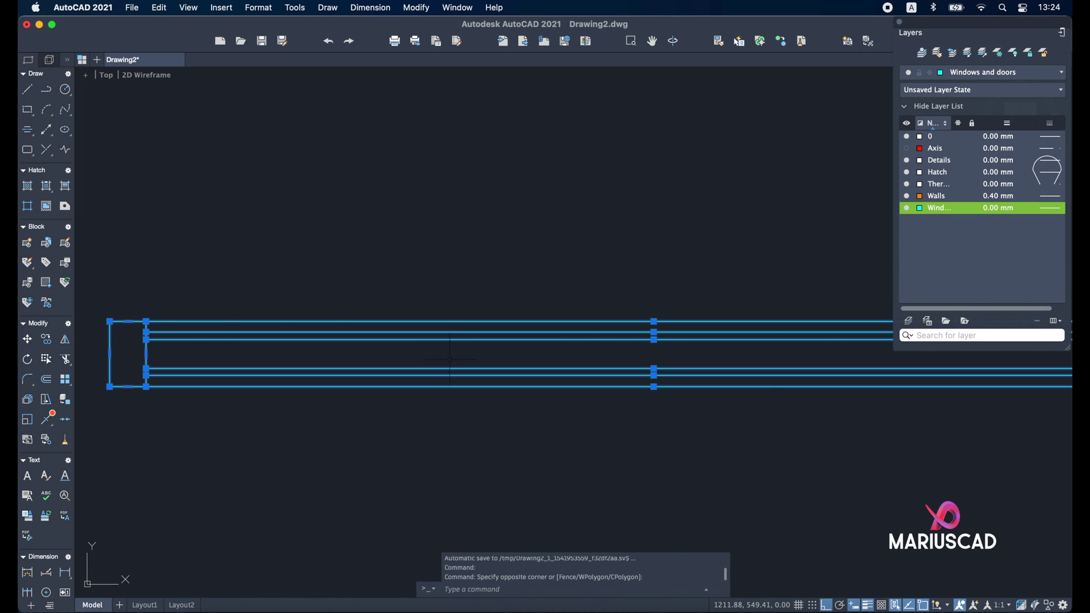
scroll(450, 360, "up", 2)
left_click_drag(451, 393, 430, 313, "shift")
scroll(433, 311, "down", 2)
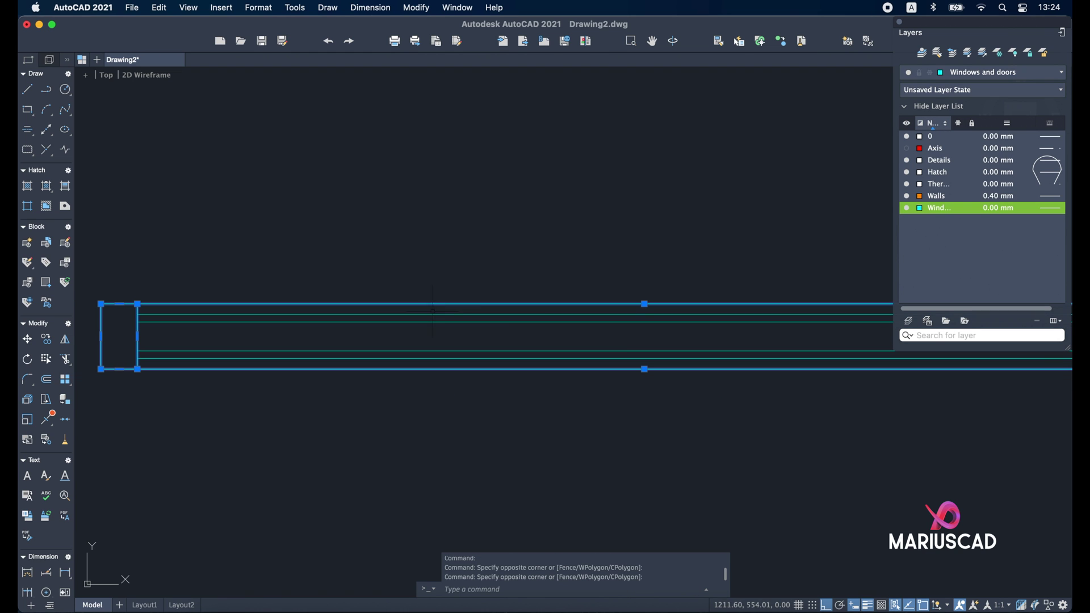
left_click(1038, 80)
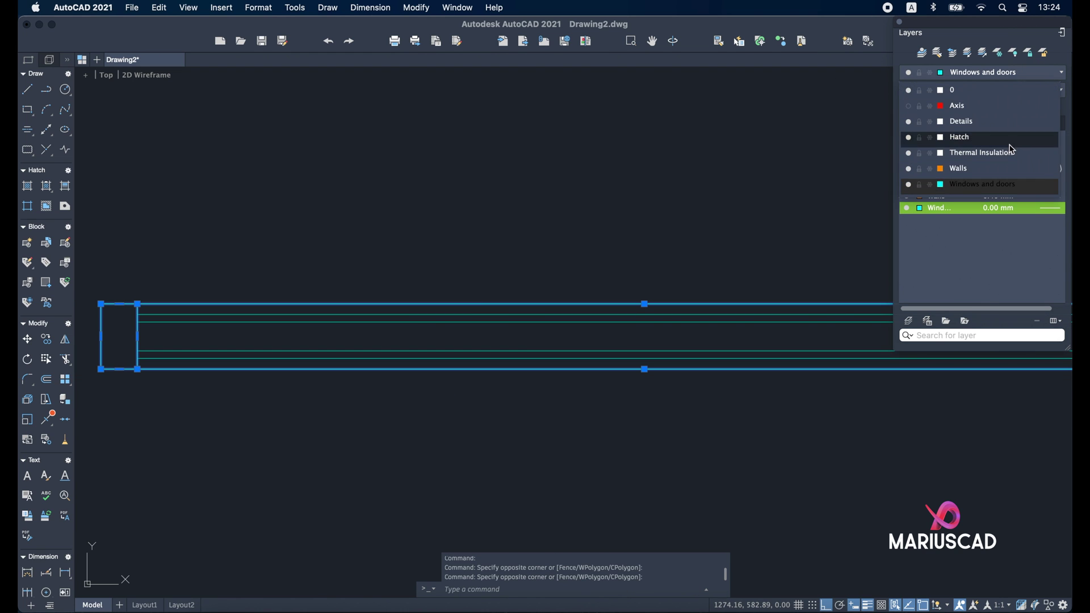
left_click(1003, 127)
key("Escape")
key("Escape")
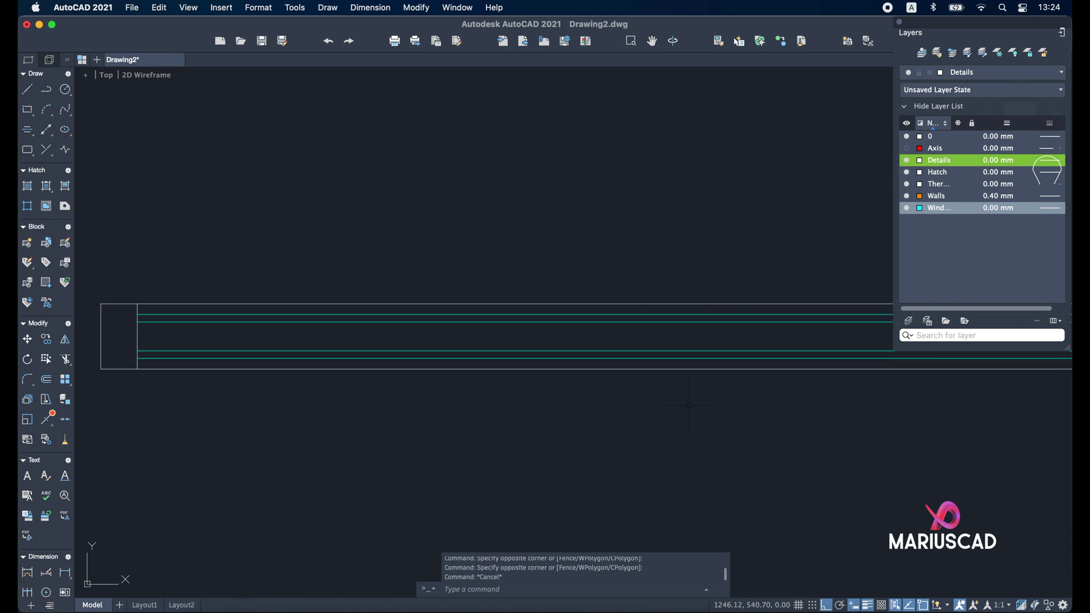
scroll(649, 408, "down", 3)
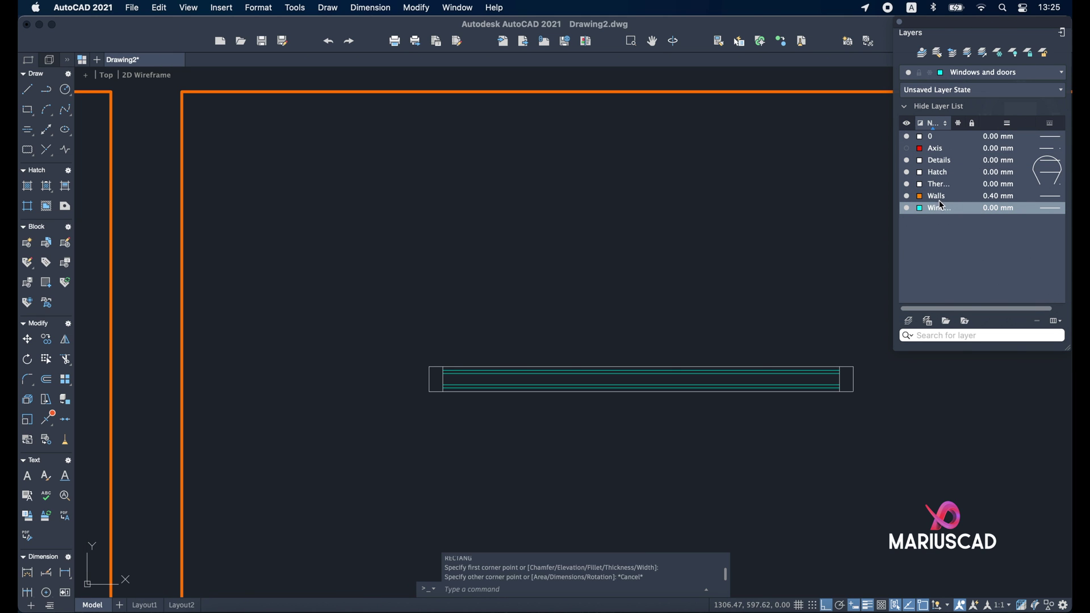
Step: Make Walls the current layer and draw a 150 by 30 rectangle
double_click(939, 198)
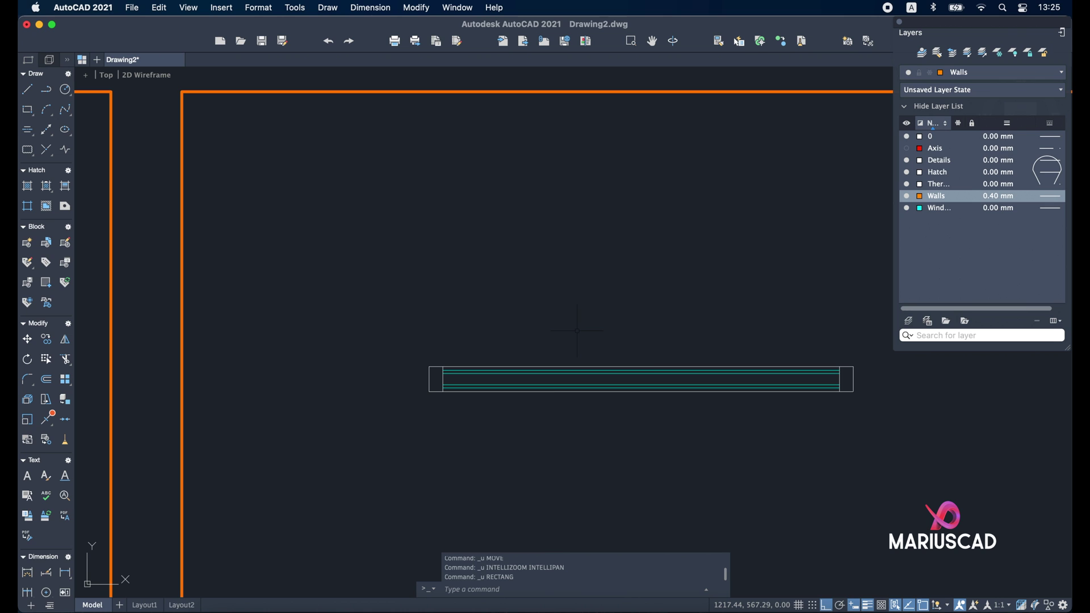
type("rec")
key("Return")
left_click(548, 293)
type("150")
key("Tab")
type("30")
key("Return")
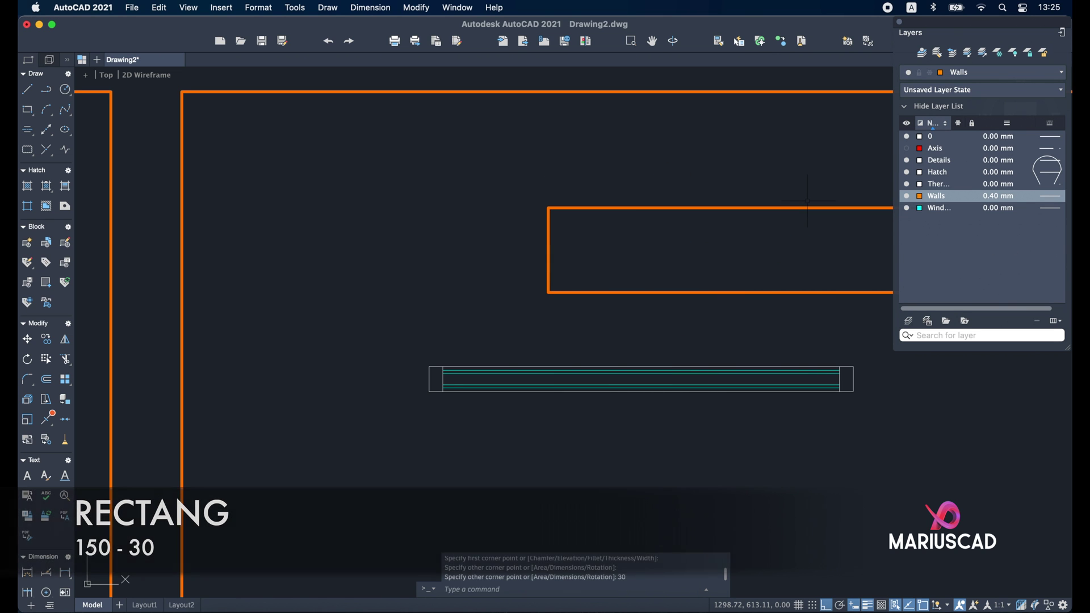
key("Escape")
Step: Move the 150 by 30 rectangle so it sits across the top exterior wall
left_click(698, 243)
left_click(605, 161)
scroll(605, 161, "down", 2)
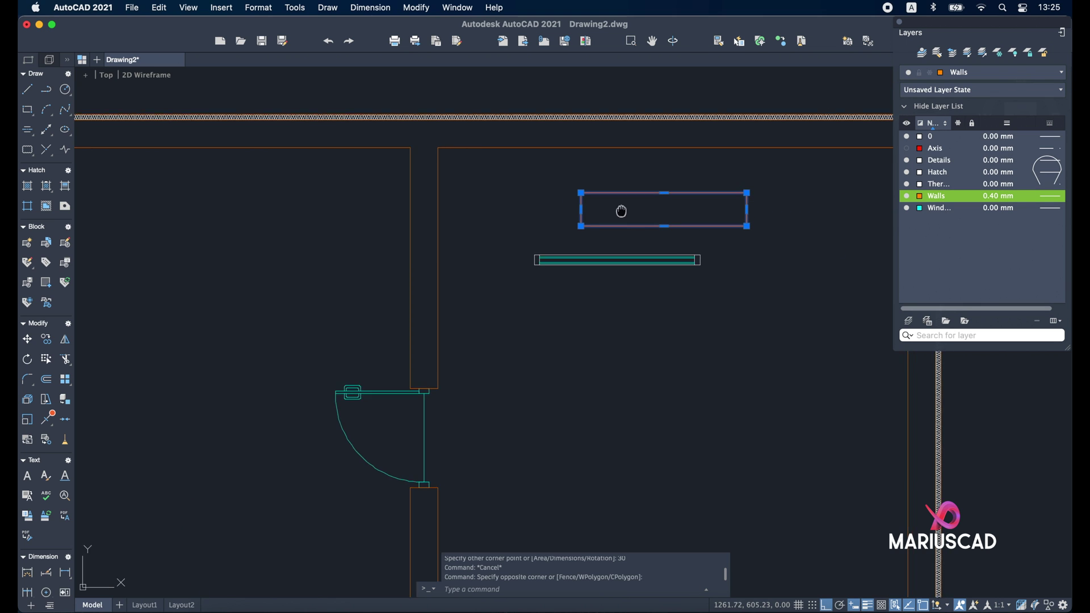
middle_click_drag(620, 212, 540, 263)
key("Return")
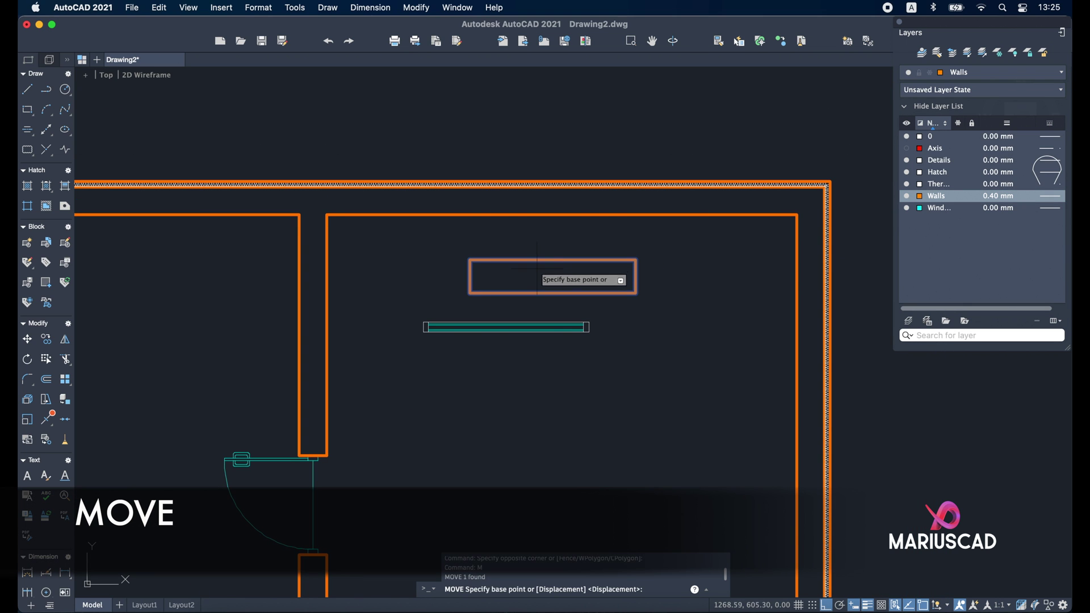
left_click(553, 292)
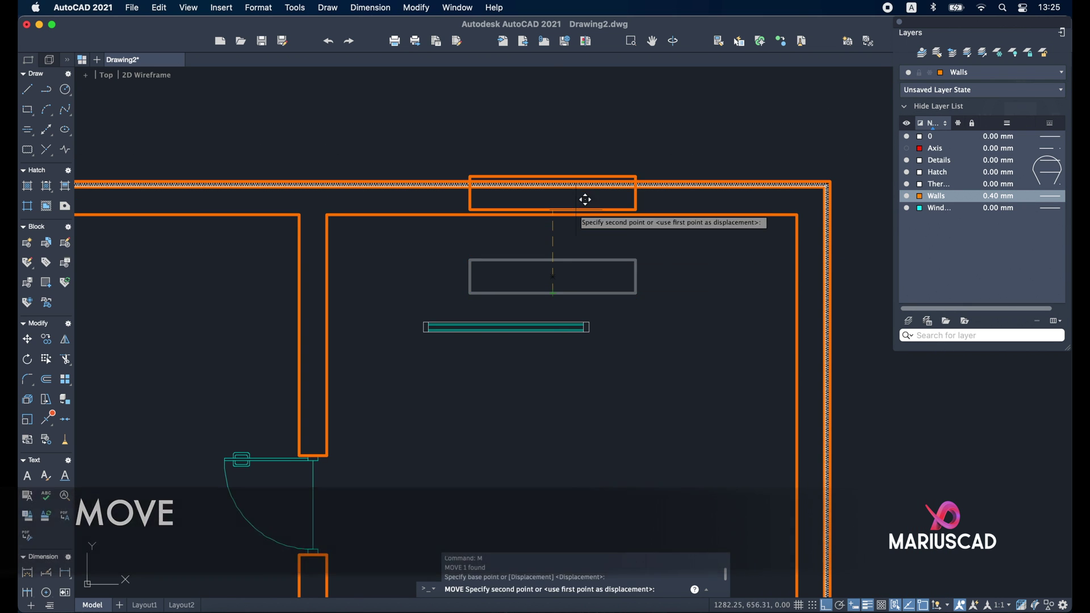
left_click(562, 215)
key("Escape")
Step: Trim the wall lines inside the rectangle with a fence to open the wall
scroll(562, 215, "up", 4)
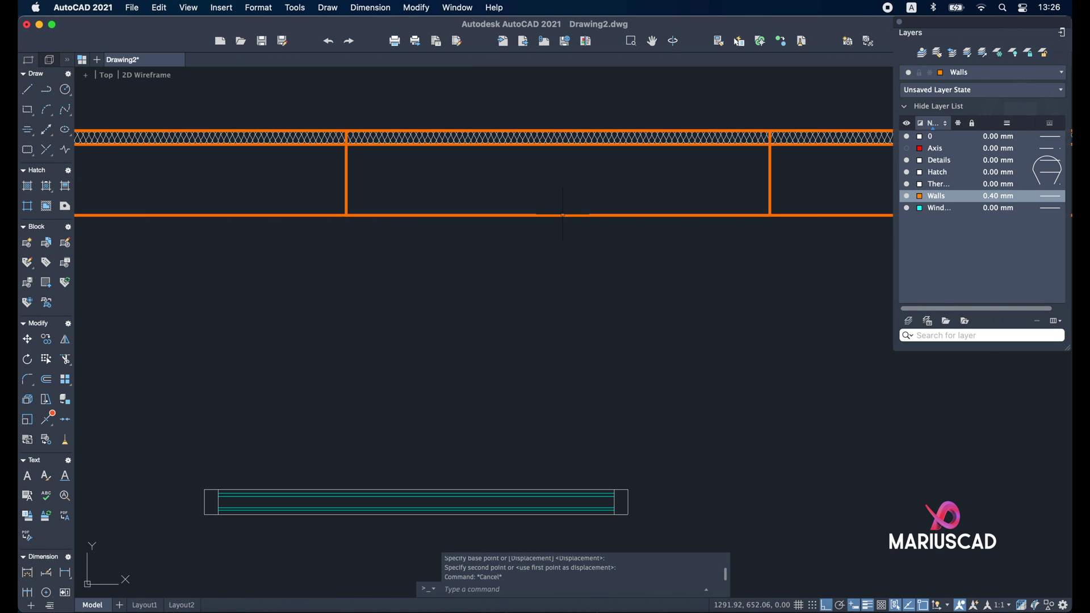
scroll(565, 231, "down", 2)
type("tr")
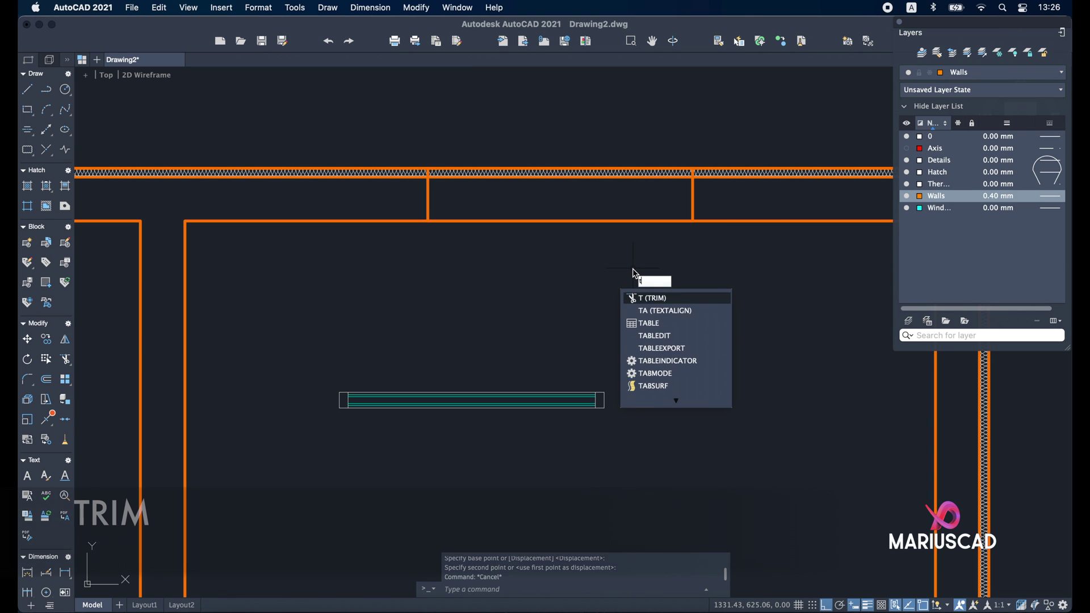
key("Return")
left_click(633, 268)
key("Return")
key("Escape")
Step: Check the opening's right wall end line by selecting it and its top grip
scroll(474, 215, "up", 3)
left_click(398, 198)
scroll(406, 145, "up", 2)
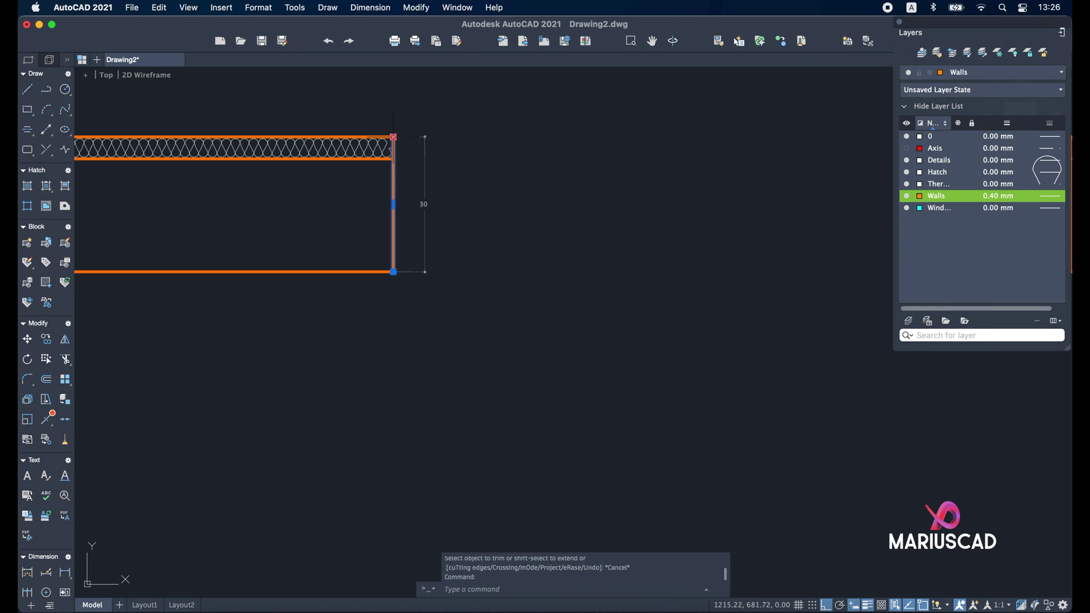
left_click(393, 137)
key("Escape")
Step: Pan to the window frame and select the whole frame
scroll(457, 304, "down", 5)
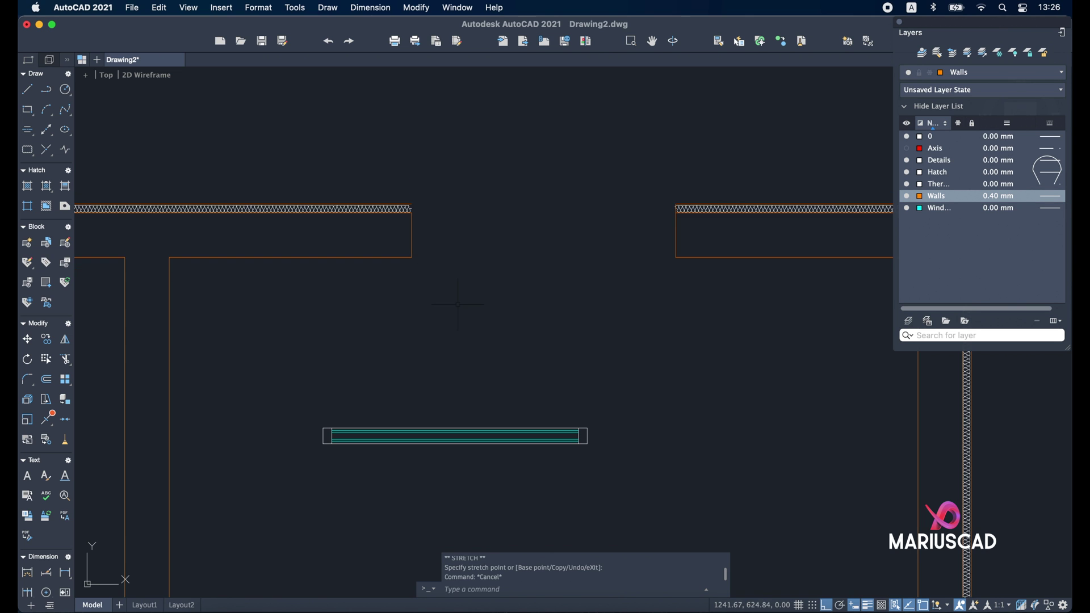
middle_click_drag(458, 304, 414, 173)
left_click(599, 375)
left_click(237, 259)
Step: Move the window frame from its corner so it snaps into the opening at the wall end
type("m")
key("Return")
scroll(295, 301, "up", 2)
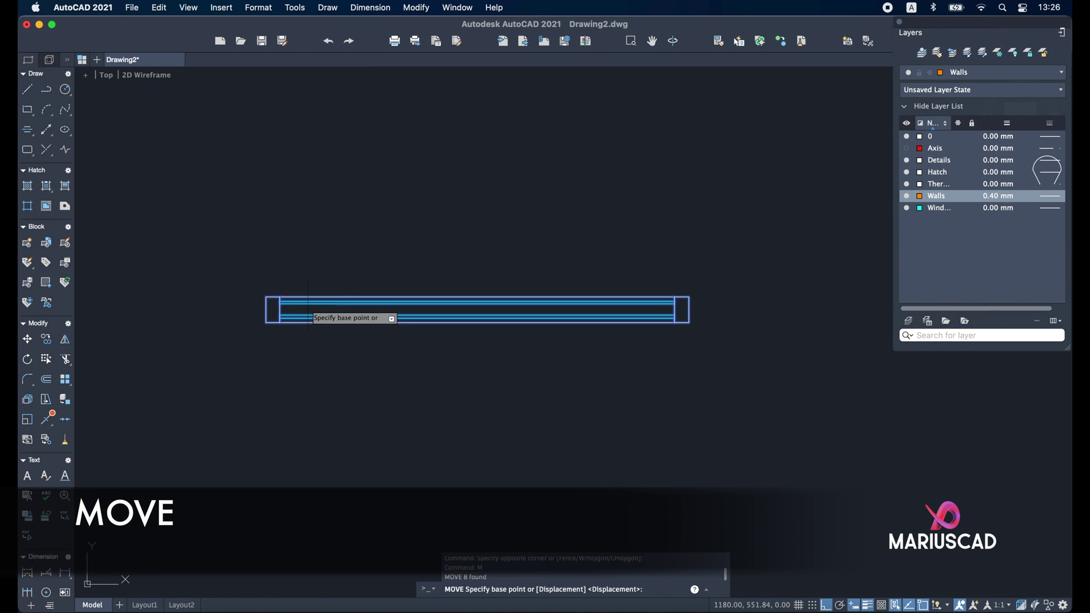
left_click(267, 310)
scroll(323, 214, "up", 5)
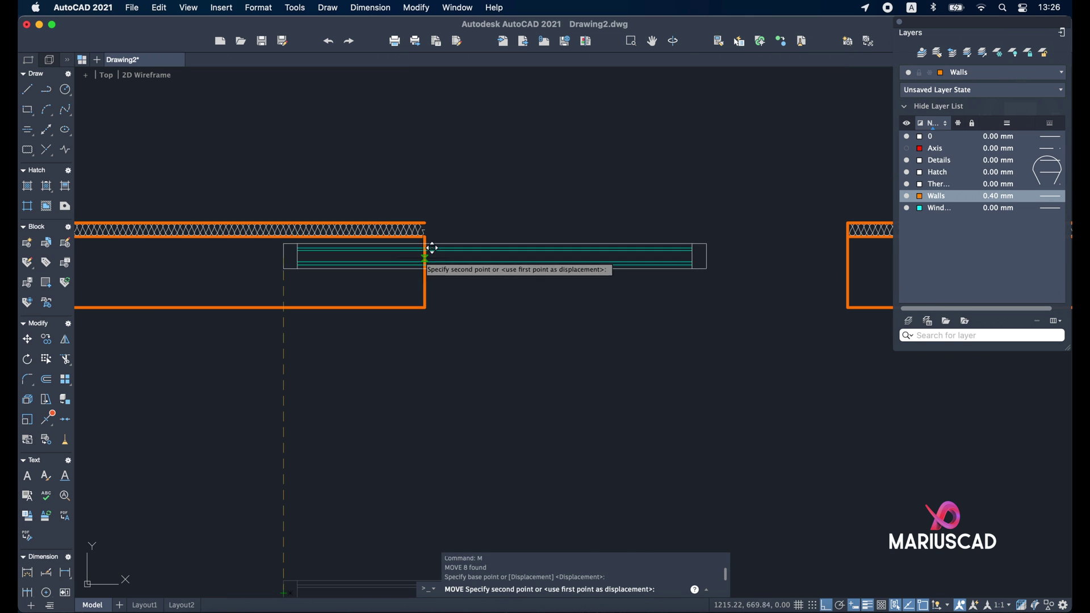
left_click(424, 271)
Step: Check the left wall's end line at the opening by selecting its grip
key("Escape")
left_click(425, 261)
left_click(424, 235)
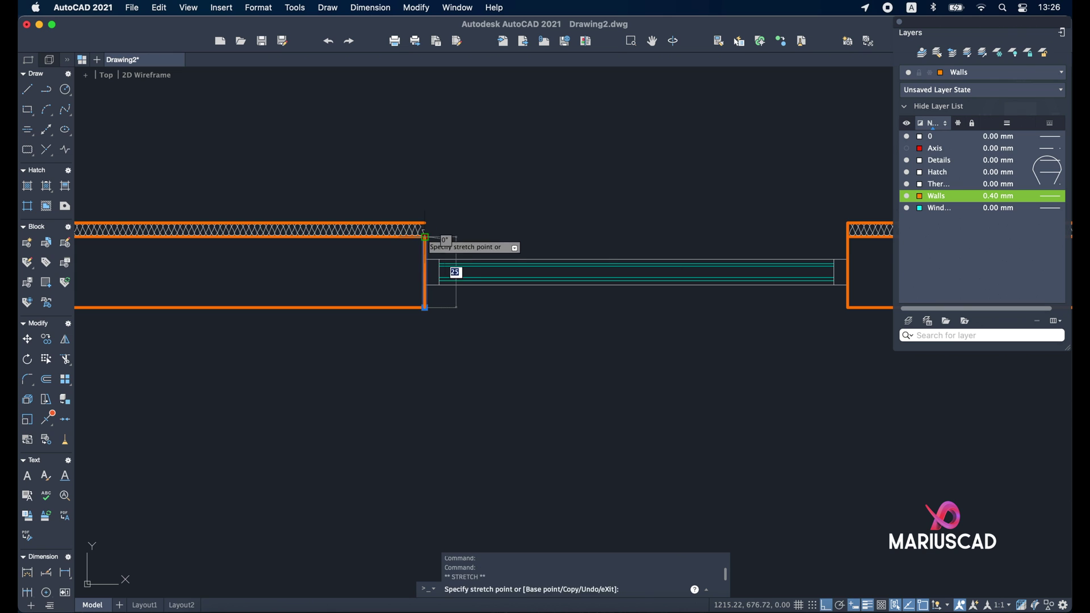
key("Escape")
scroll(581, 348, "up", 2)
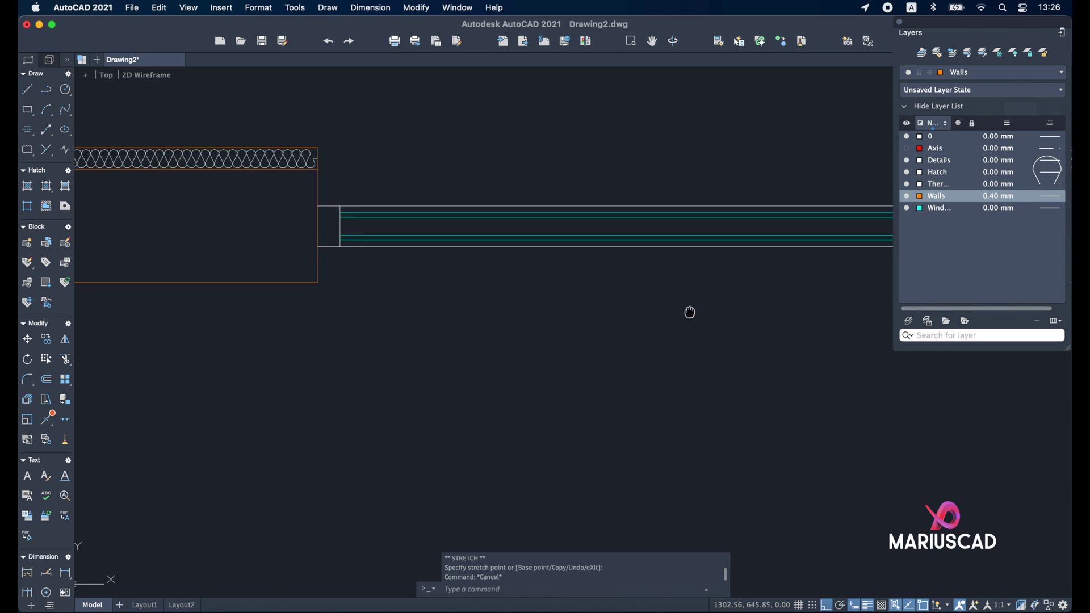
scroll(464, 340, "down", 2)
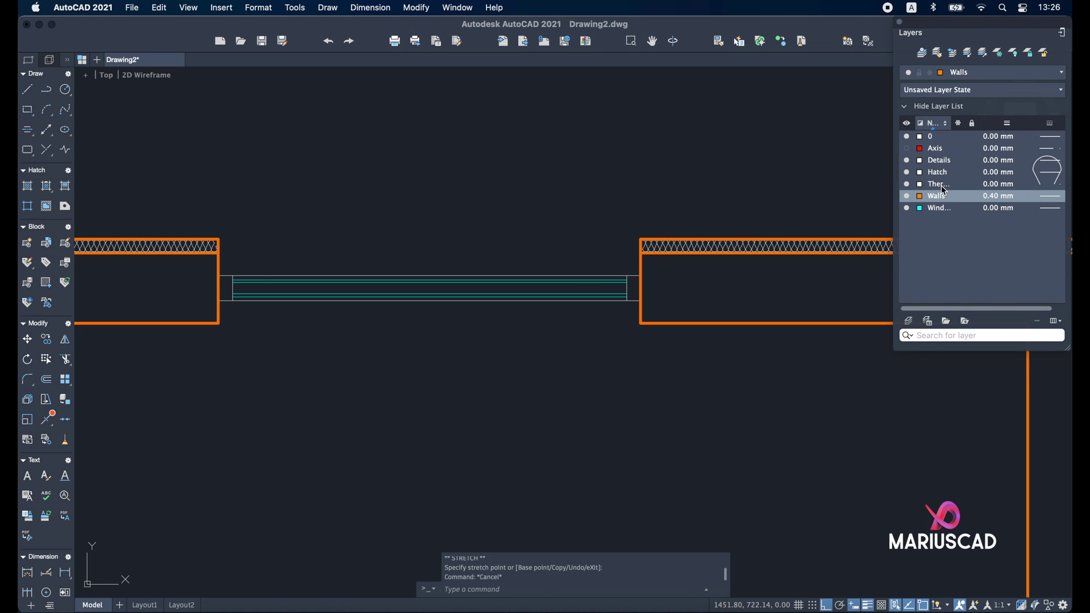
Step: On the Details layer, draw a line across the opening between the walls' outer corners
double_click(946, 162)
type("L")
key("Return")
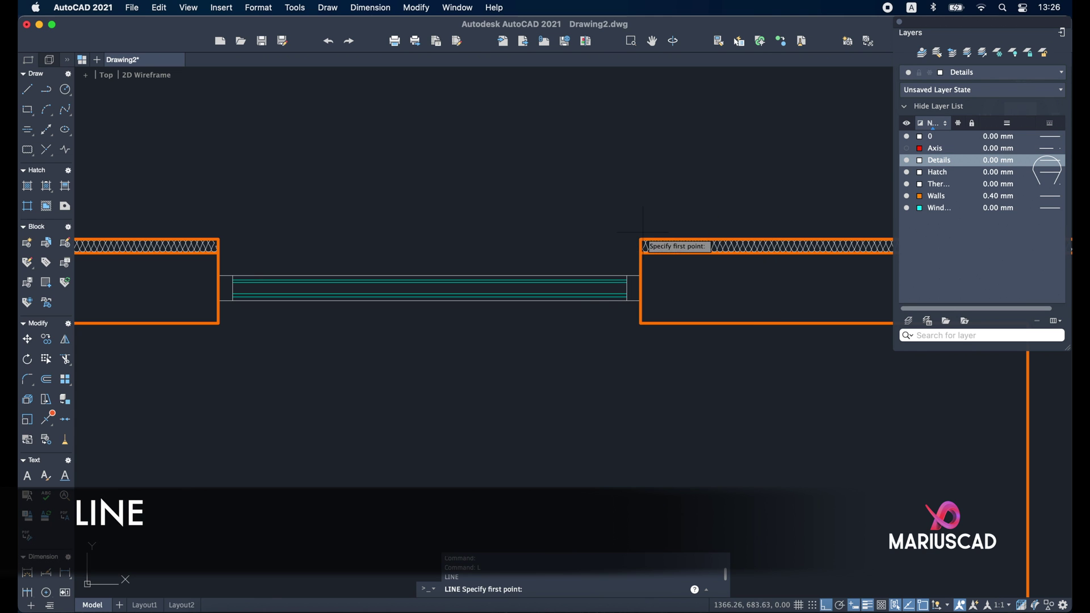
left_click(641, 240)
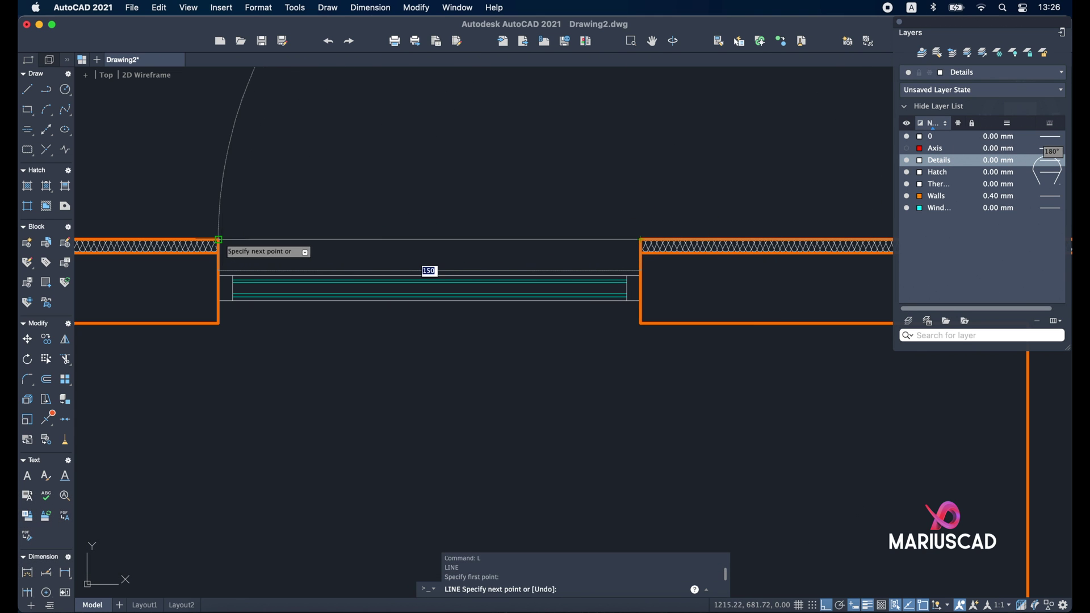
left_click(218, 239)
key("Escape")
Step: Move the new Details line 3 units outward from the wall face
left_click(376, 239)
left_click(374, 211)
key("Escape")
type("M")
key("Return")
left_click(424, 173)
type("3")
key("Return")
key("Escape")
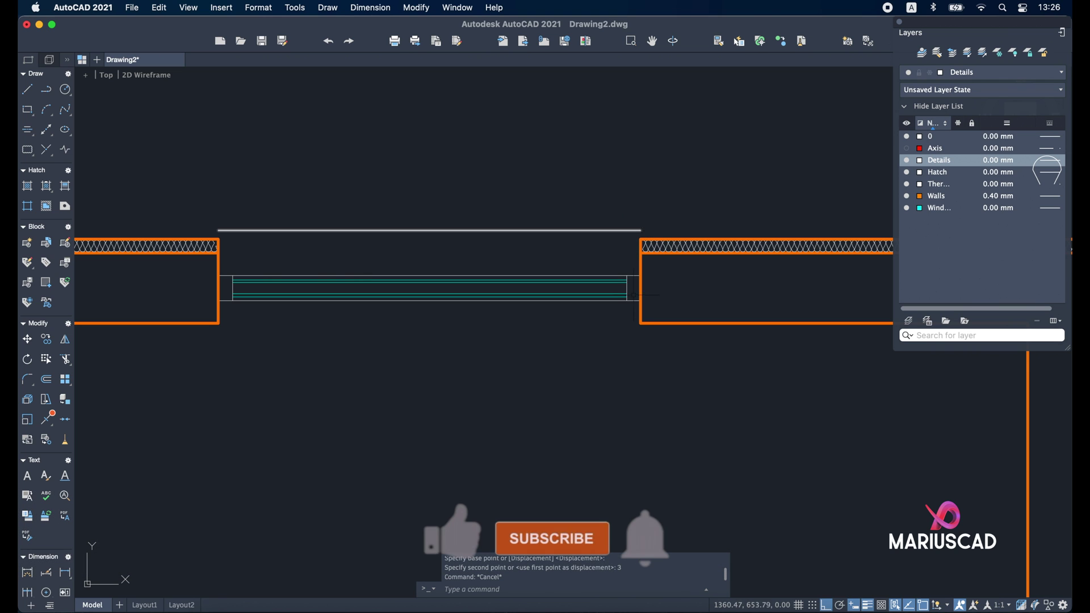
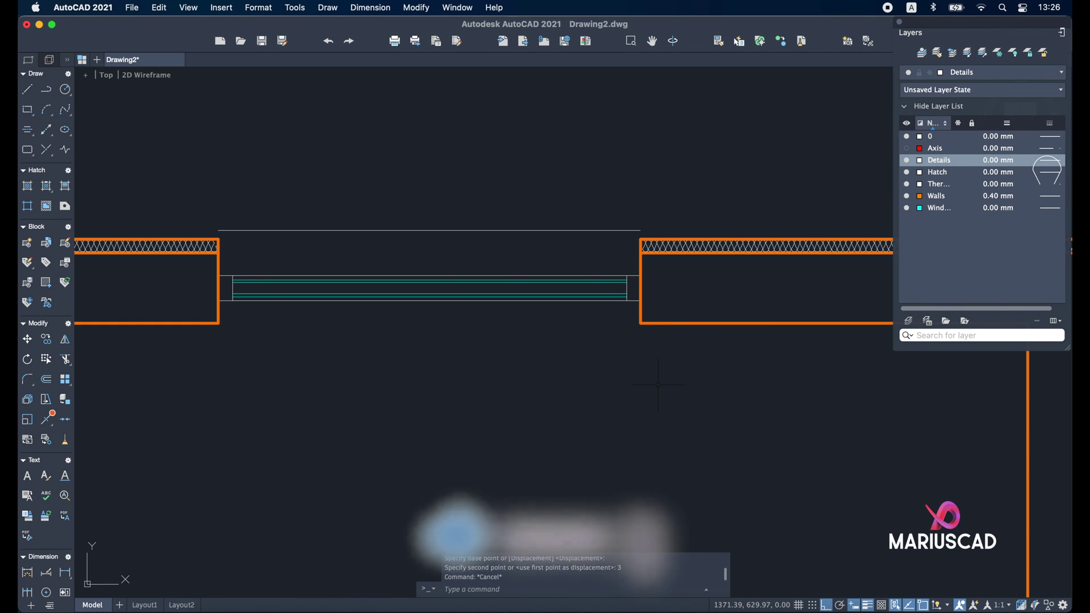
Step: Copy the white line above the window 36 units down
left_click(592, 257)
left_click(536, 171)
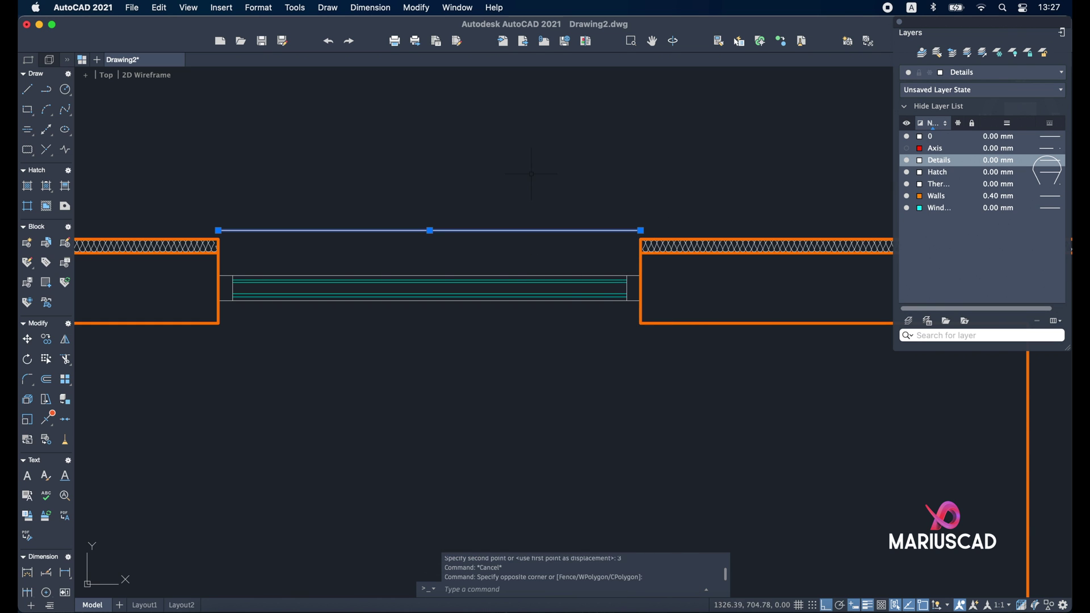
type("co")
key("Return")
left_click(352, 380)
type("36")
key("Return")
key("Escape")
Step: Draw a vertical line joining the right ends of the two horizontal lines
type("l")
key("Return")
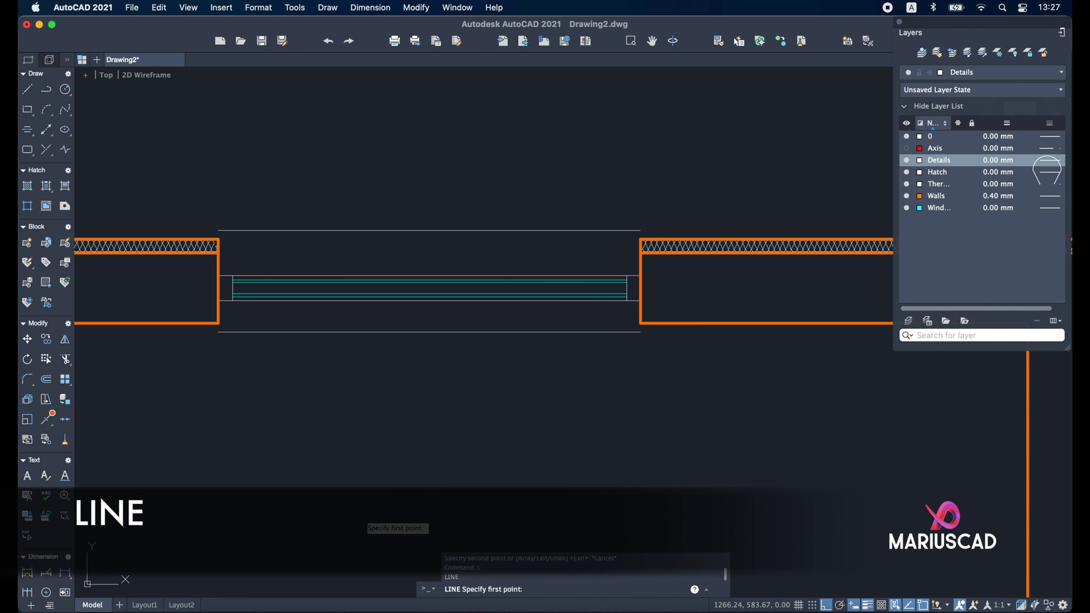
left_click(641, 332)
left_click(641, 230)
key("Escape")
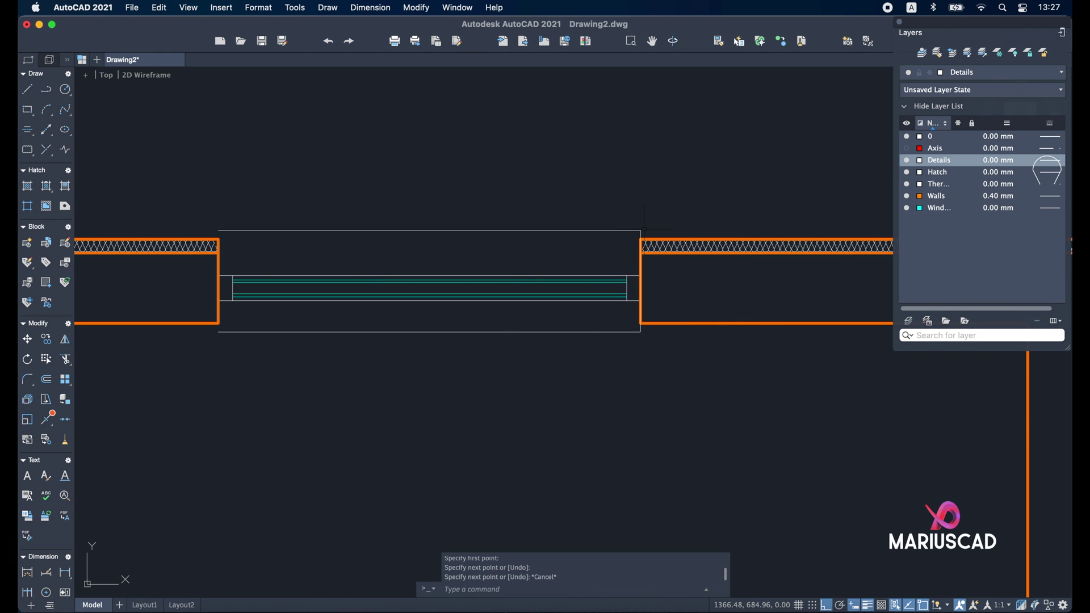
Step: Copy the vertical line to the left wall's corner, then bring up Define Block
left_click(641, 234)
type("c")
key("Return")
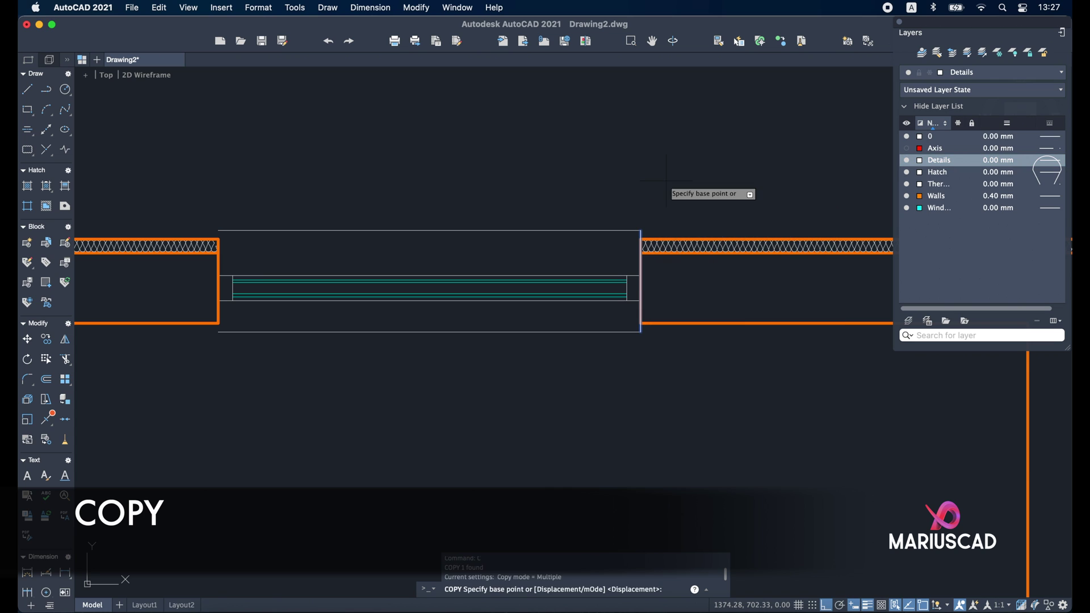
left_click(641, 332)
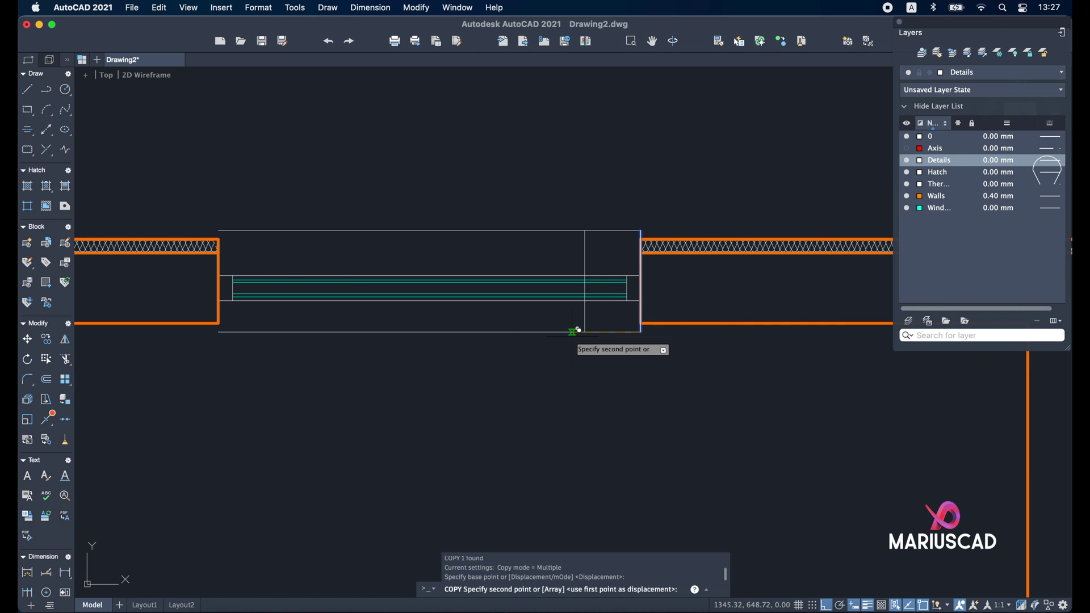
left_click(226, 331)
key("Escape")
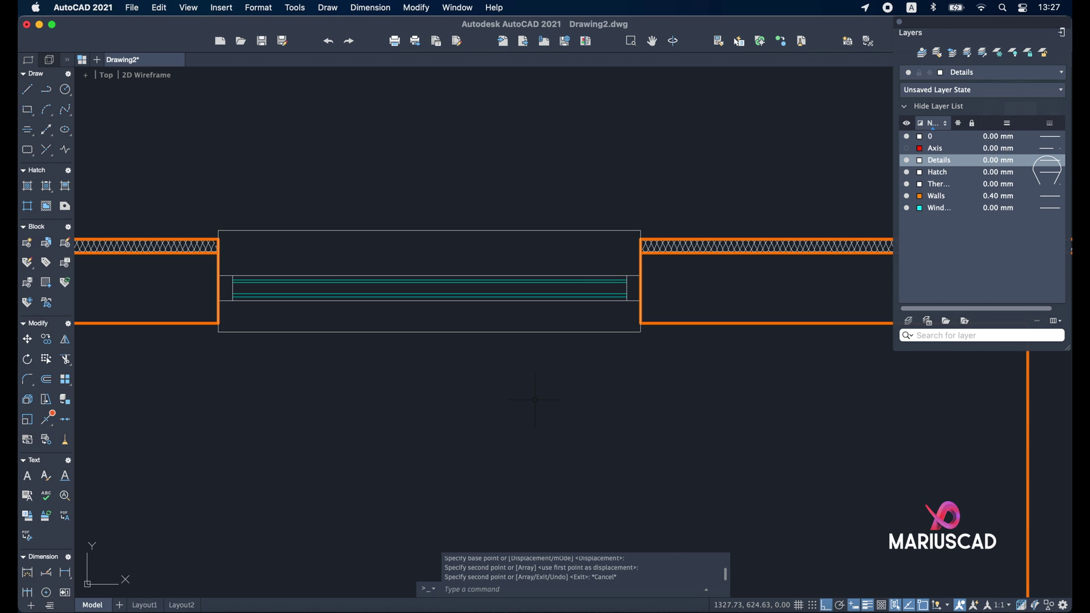
type("block")
key("Return")
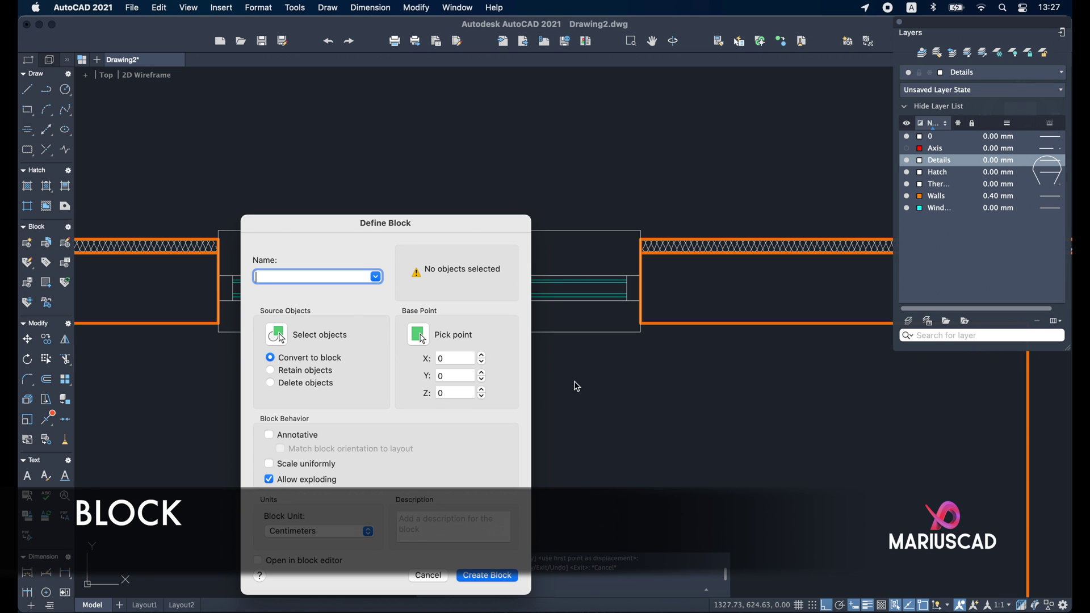
Step: Name the block 'Window 150cm' and select the frame lines, excluding the left wall lines
type("Window 150cm")
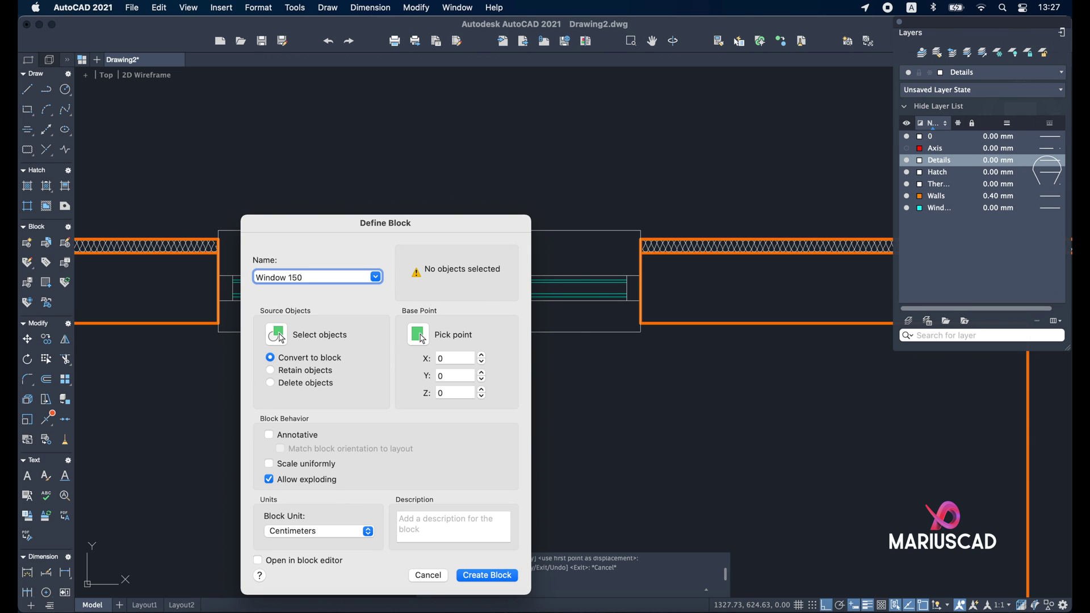
left_click(279, 335)
left_click(429, 347)
left_click(343, 166)
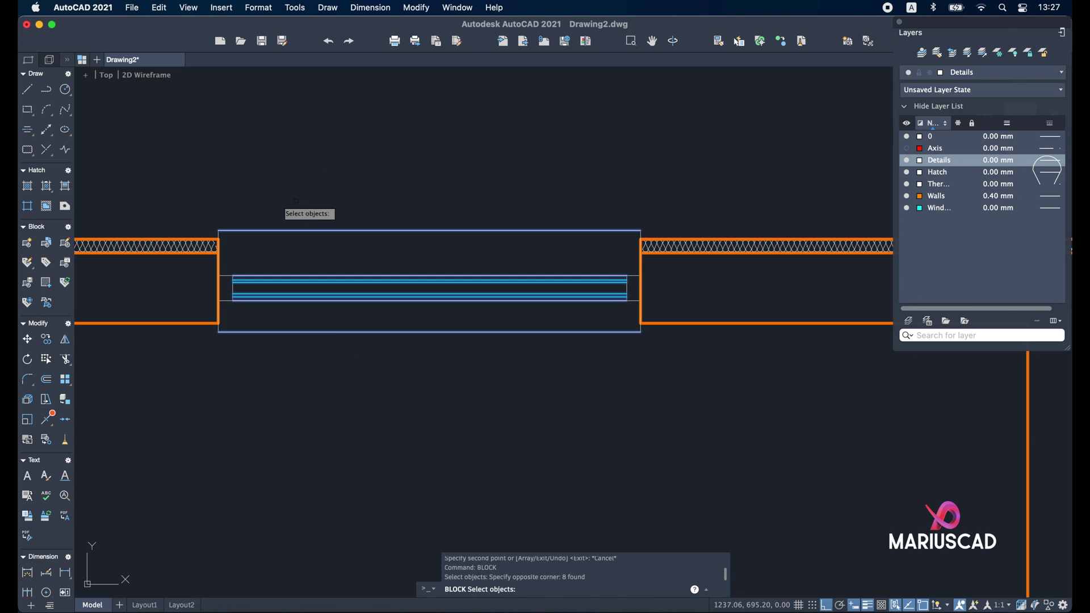
left_click(199, 198)
left_click(666, 344)
scroll(267, 316, "up", 5)
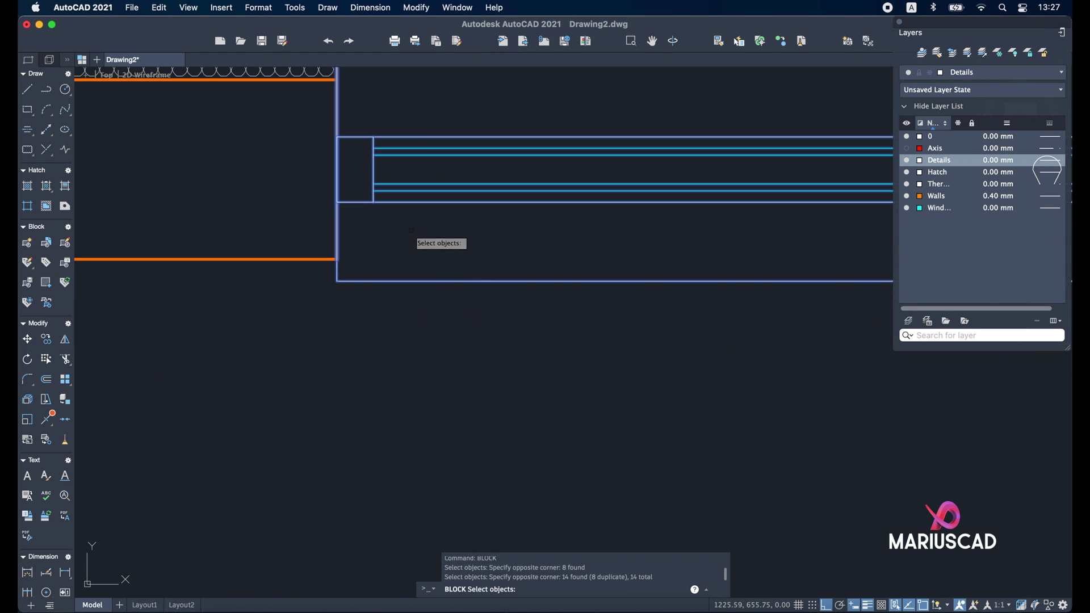
left_click(353, 230, "shift")
left_click(293, 222, "shift")
left_click(335, 266)
Step: Finish selecting the 12 window lines at the right end and create the Window 150cm block
middle_click_drag(525, 250, 292, 290)
scroll(292, 289, "down", 5)
scroll(651, 270, "up", 5)
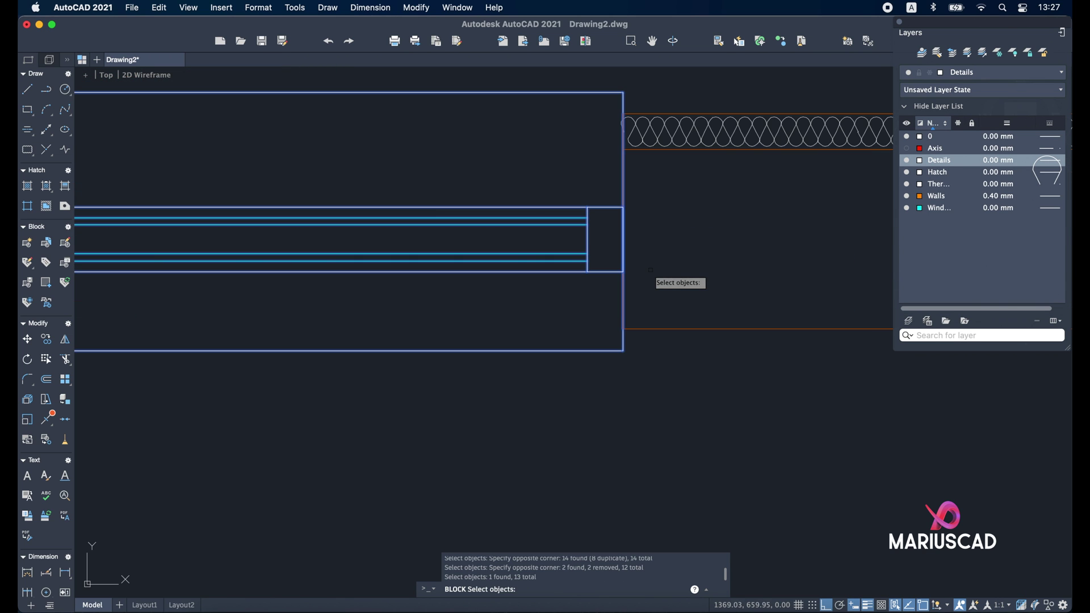
left_click(642, 300, "shift")
left_click(564, 278, "shift")
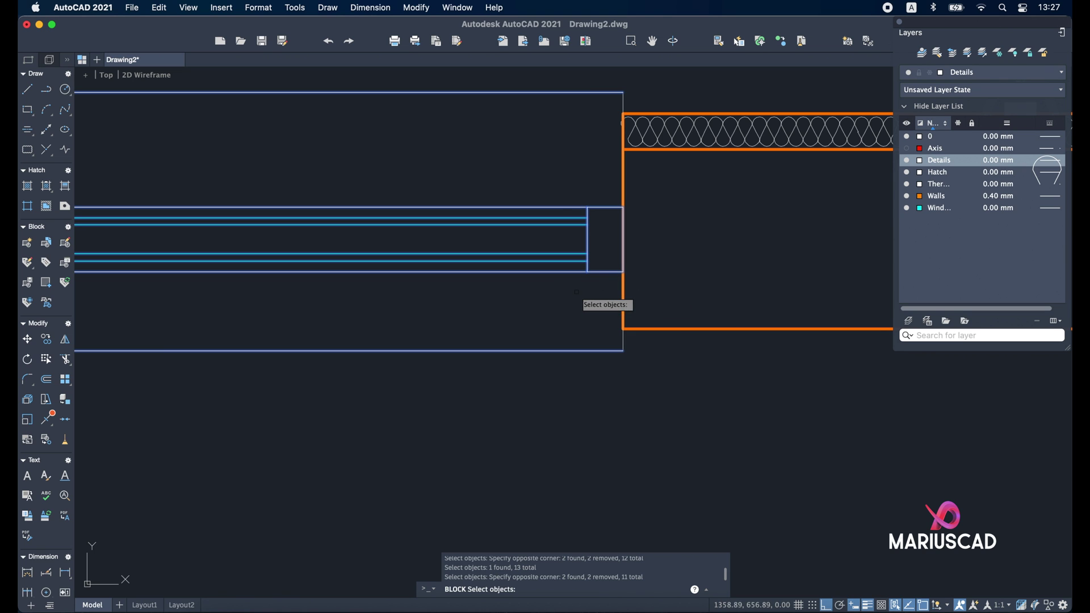
left_click(623, 343)
scroll(623, 342, "down", 4)
key("Return")
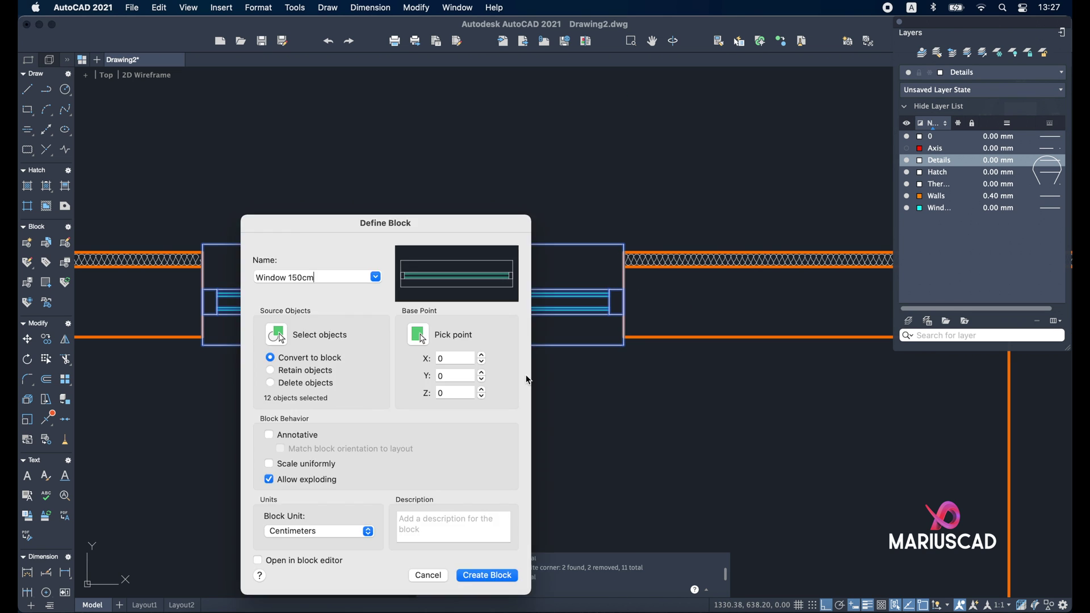
left_click(488, 575)
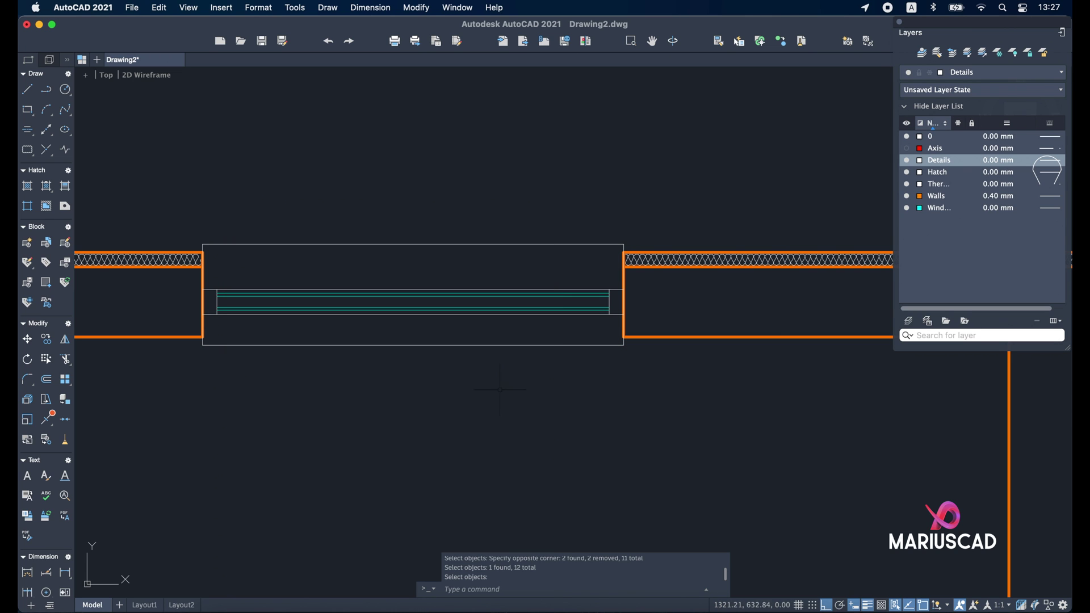
Step: Make Walls the current layer and draw a 150 by 30 rectangle in the left room
scroll(451, 411, "down", 6)
key("Escape")
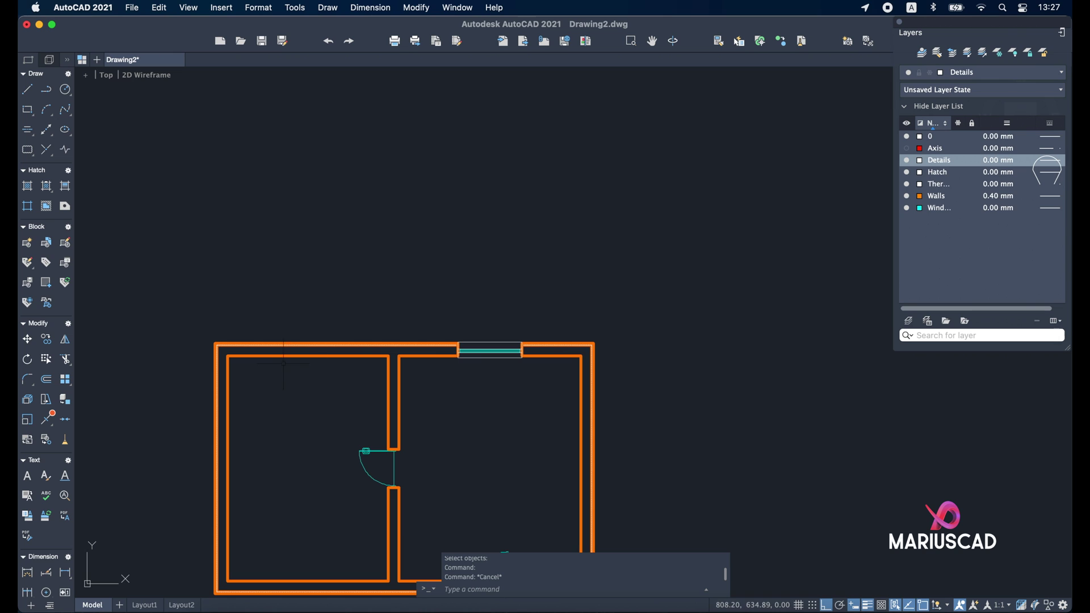
scroll(283, 363, "up", 2)
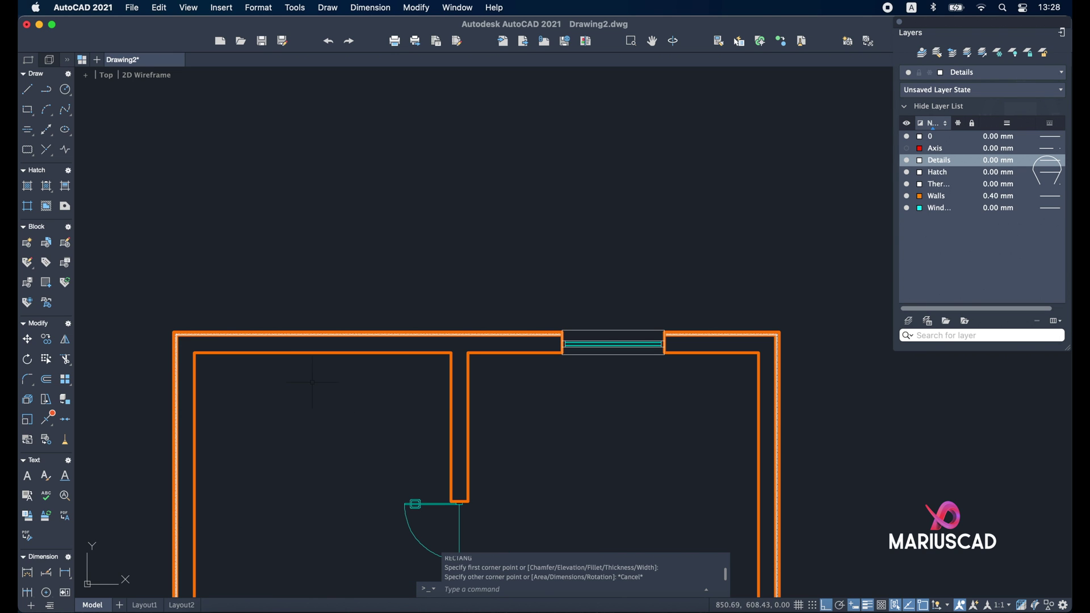
double_click(921, 197)
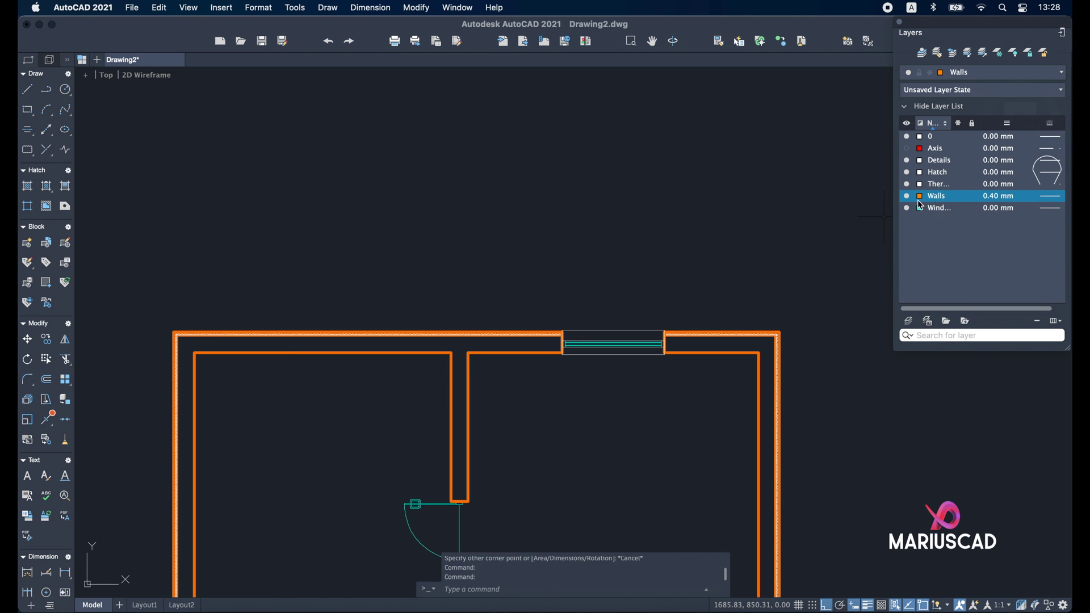
type("rec")
key("Return")
left_click(261, 438)
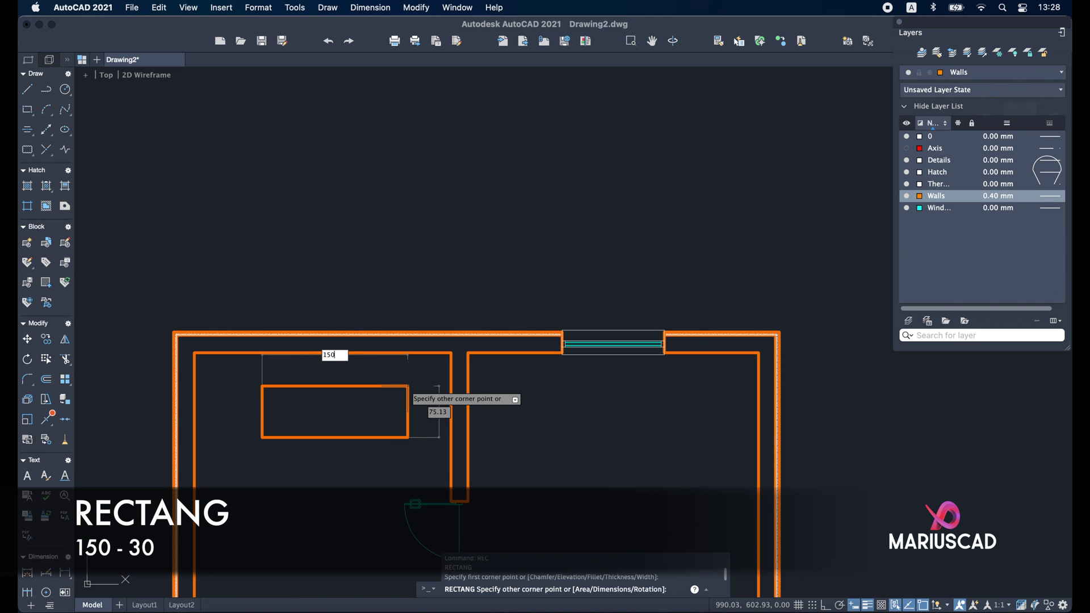
key("Tab")
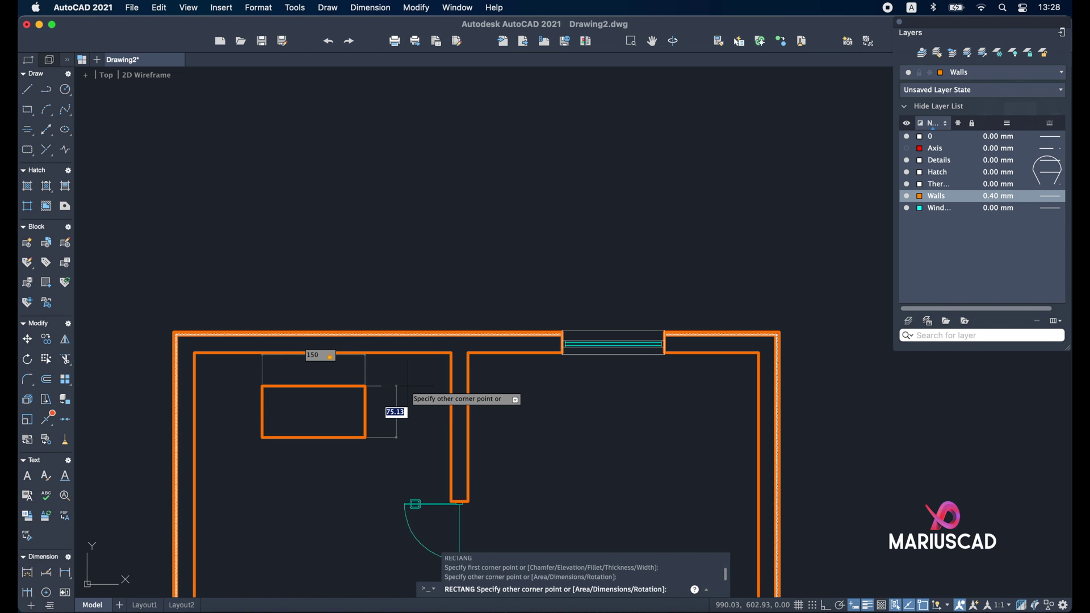
type("30")
key("Return")
key("Escape")
Step: Move the rectangle by its bottom midpoint onto the left room's top wall
left_click(366, 432)
left_click(326, 399)
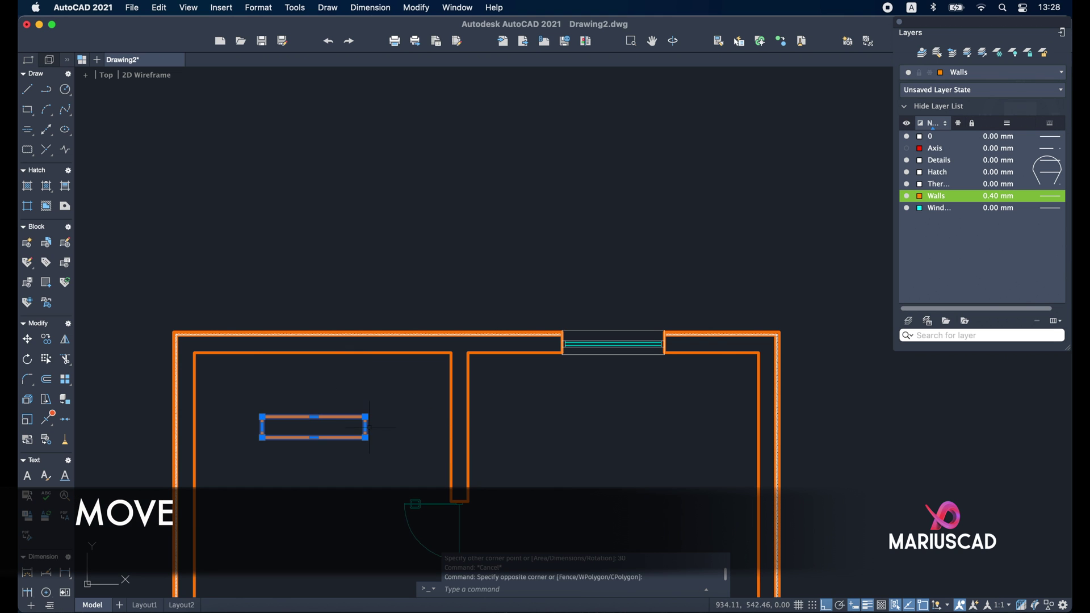
type("m")
key("Return")
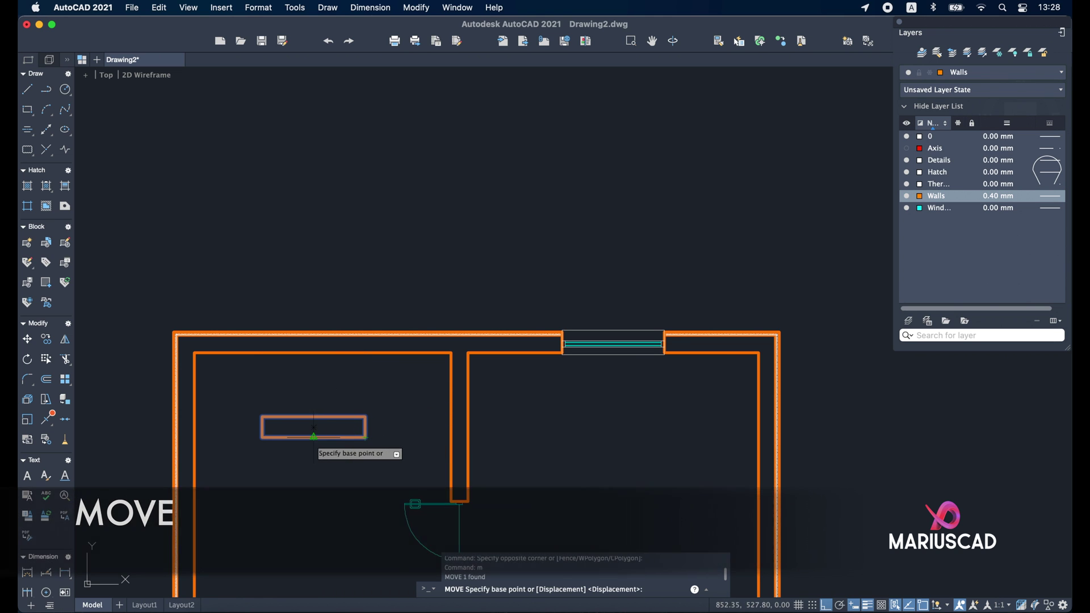
left_click(314, 438)
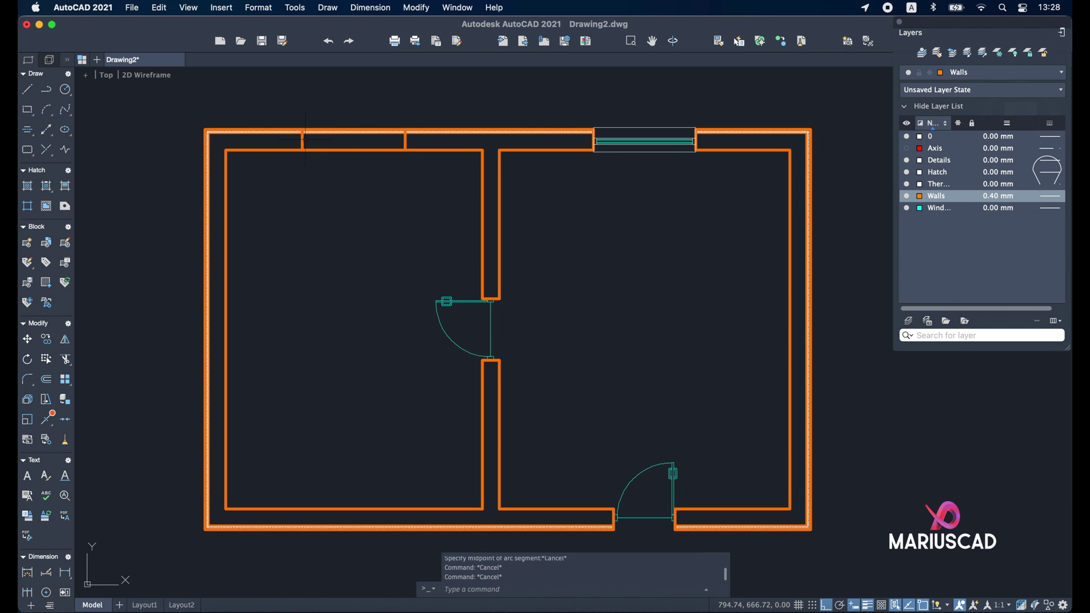
left_click(305, 138)
Step: Copy the top-wall opening rectangle into the left room
left_click(285, 156)
type("c")
key("Return")
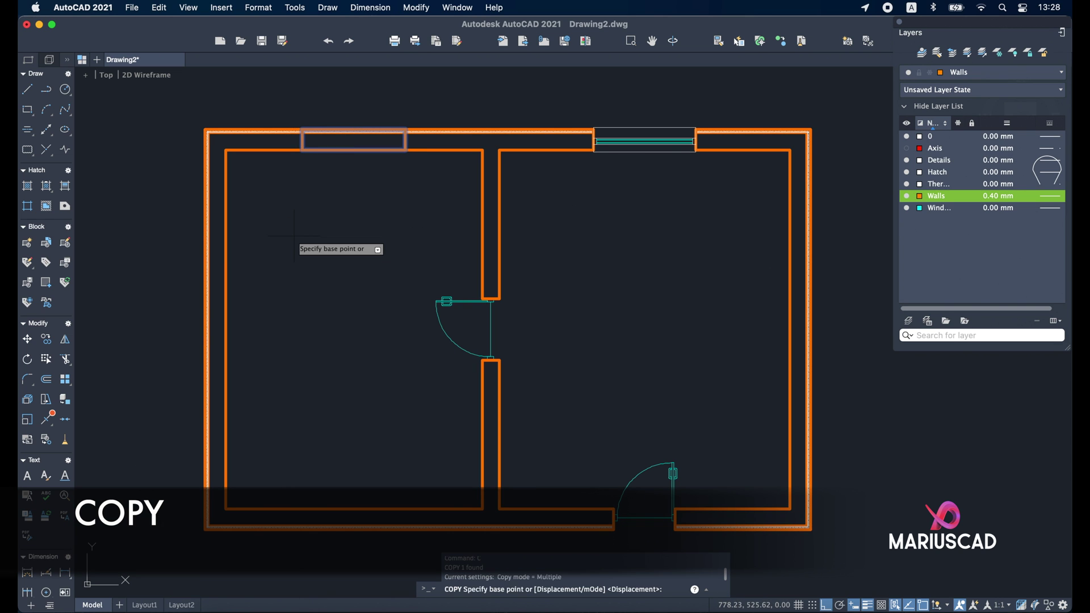
left_click(325, 203)
left_click(333, 380)
key("Escape")
Step: Rotate the copied rectangle 90 degrees about its lower-left corner
left_click(350, 377)
left_click(318, 287)
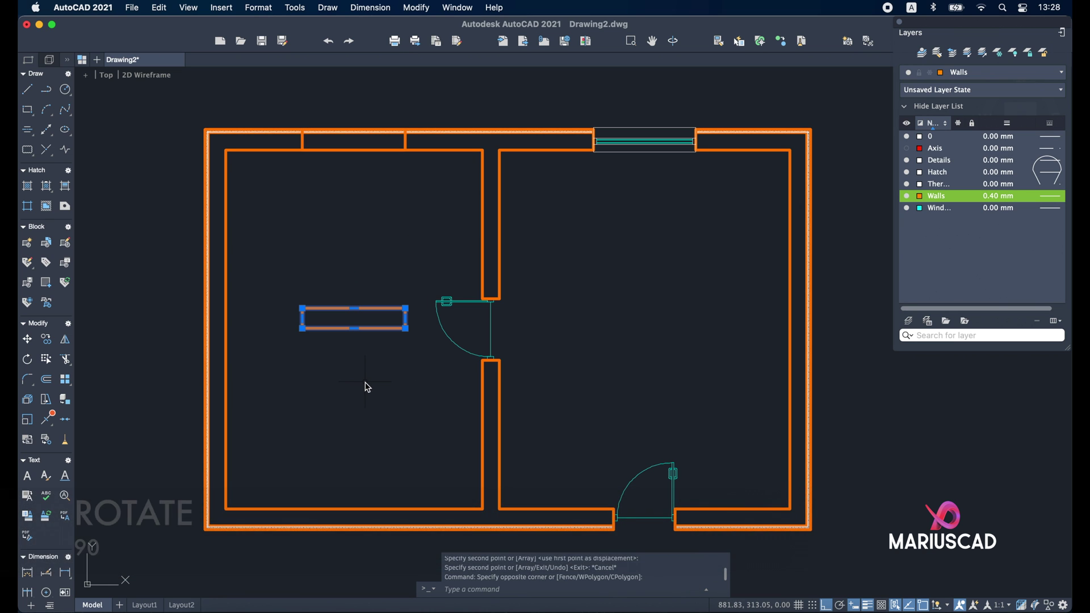
type("ro")
key("Return")
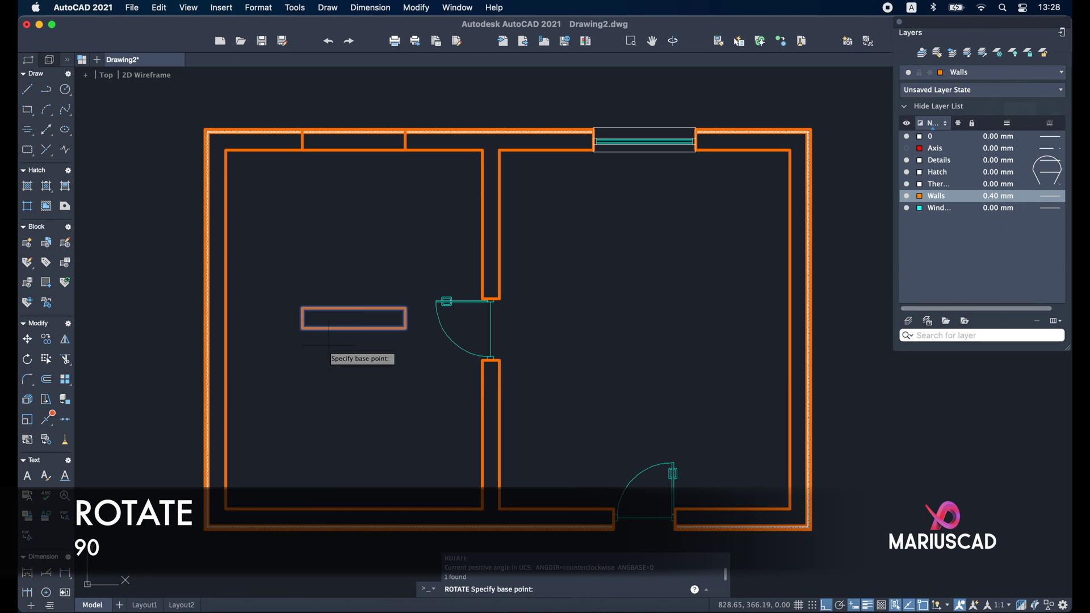
left_click(303, 328)
type("90")
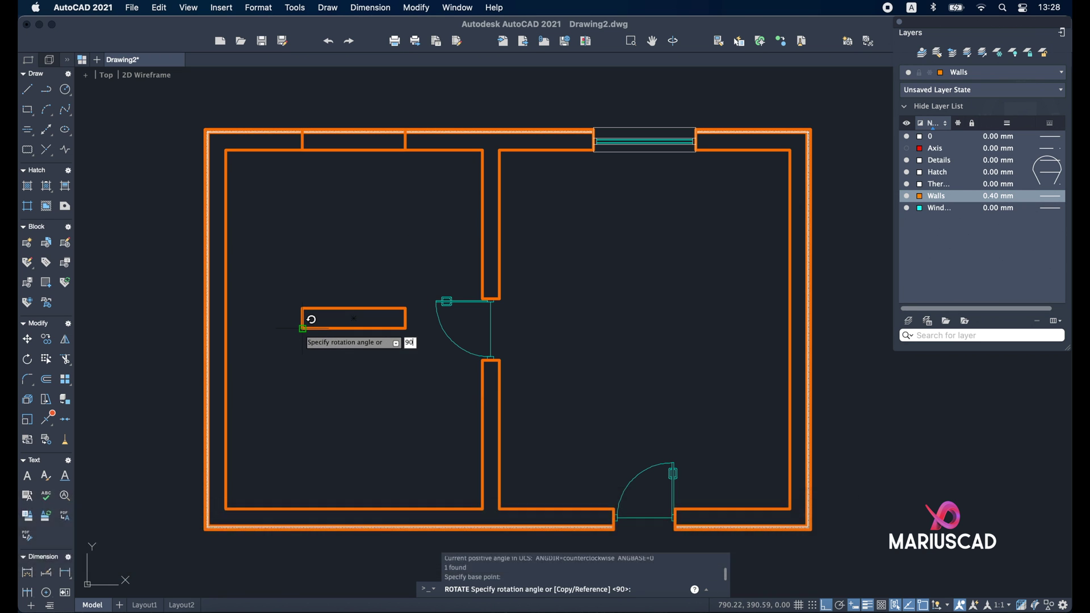
key("Return")
Step: Move the upright rectangle by its edge midpoint into the left wall
left_click_drag(310, 339, 267, 221)
type("m")
key("Return")
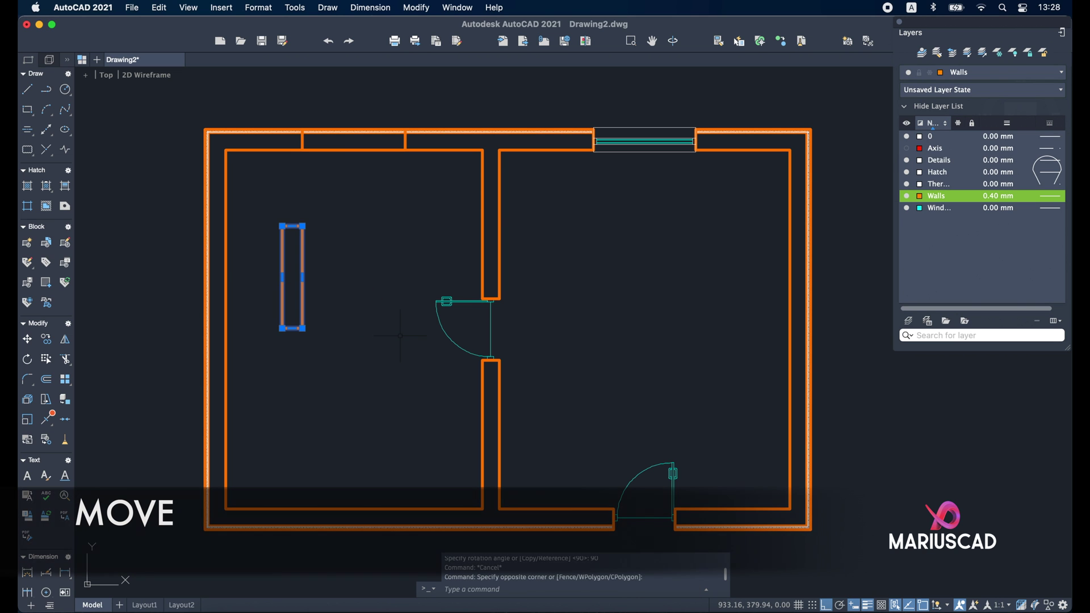
left_click(302, 278)
left_click(226, 331)
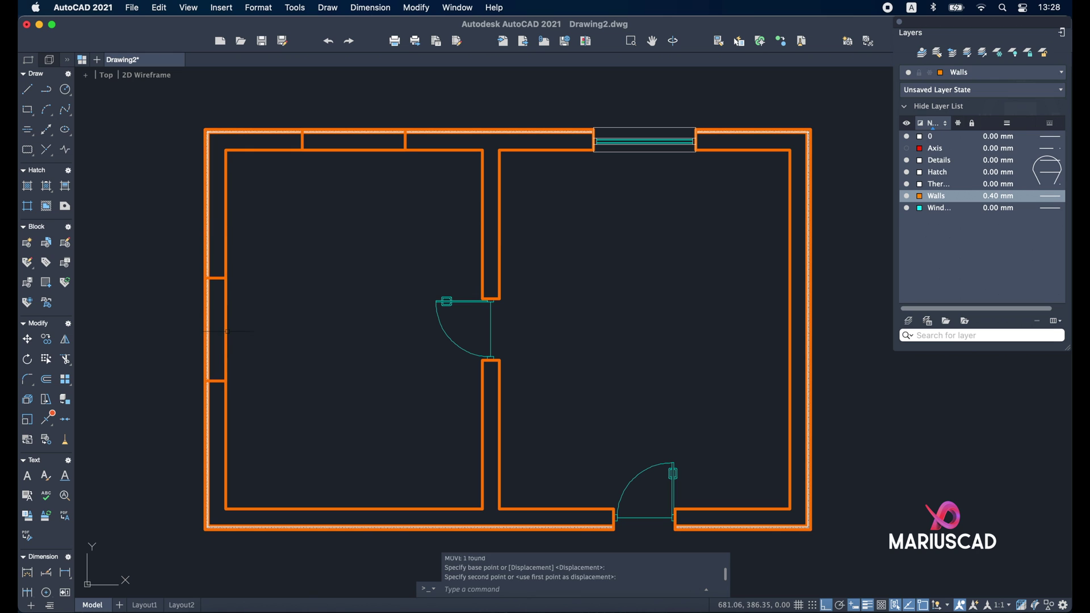
key("Escape")
Step: Copy the left-wall rectangle to the right wall's midpoint
left_click(226, 320)
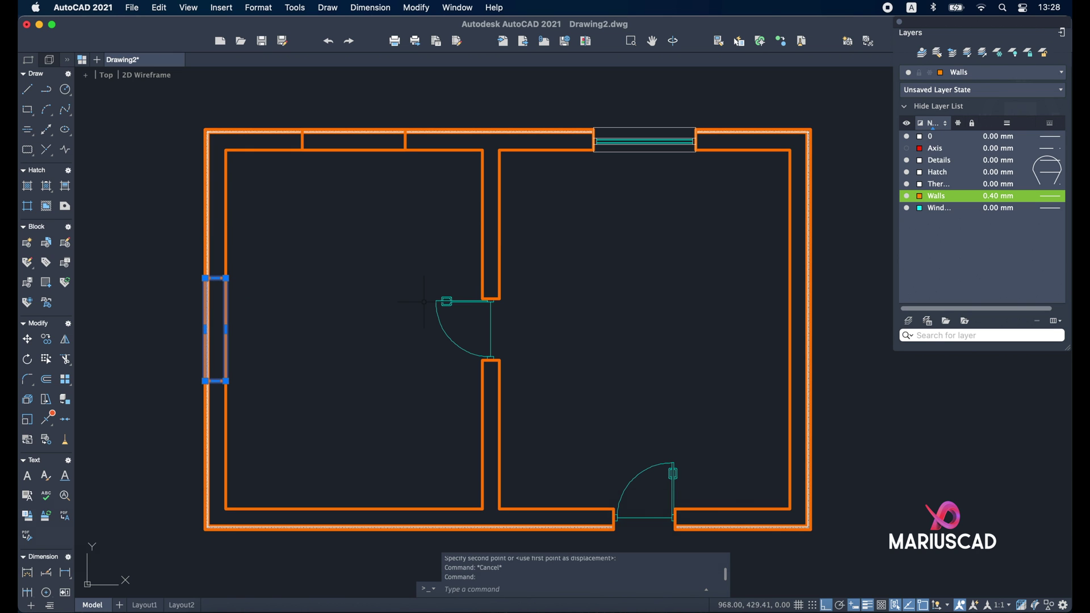
type("c")
key("Return")
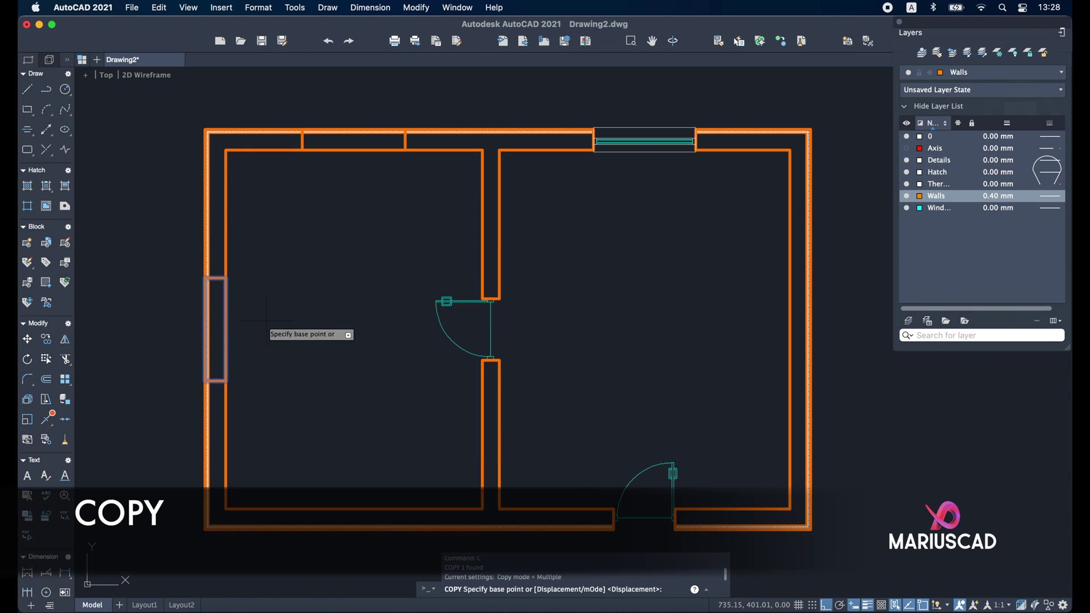
left_click(205, 329)
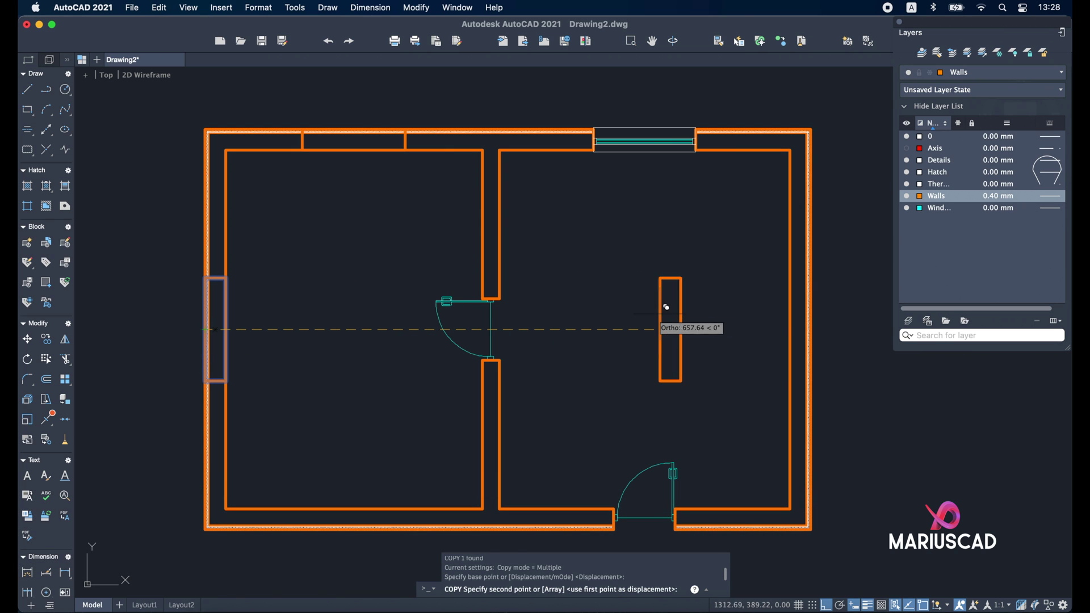
left_click(790, 330)
key("Escape")
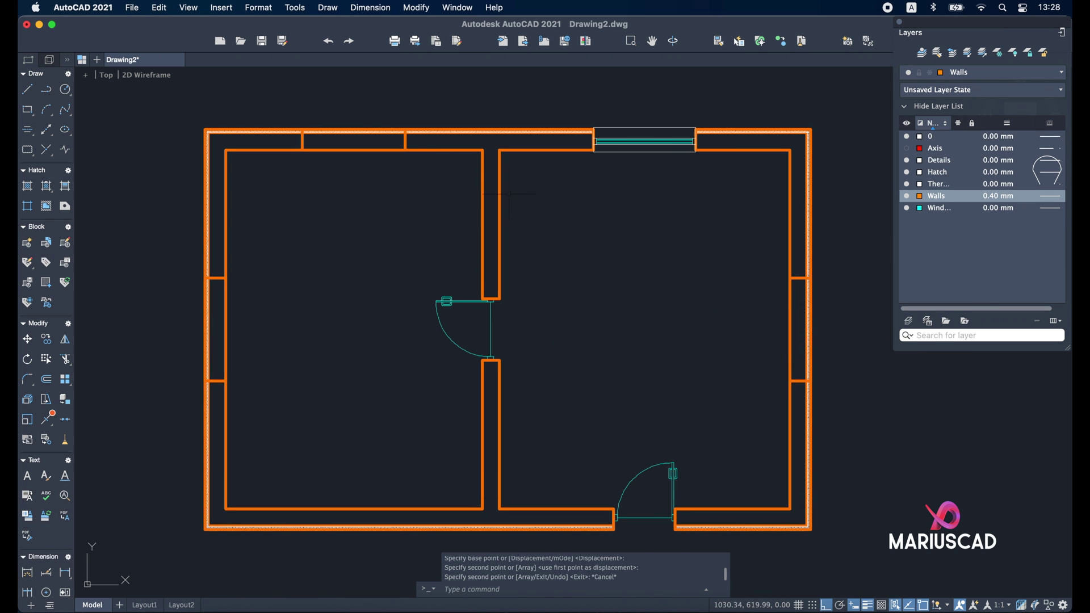
Step: Copy the top-left opening rectangle straight down onto the bottom wall
left_click(406, 138)
type("c")
key("Return")
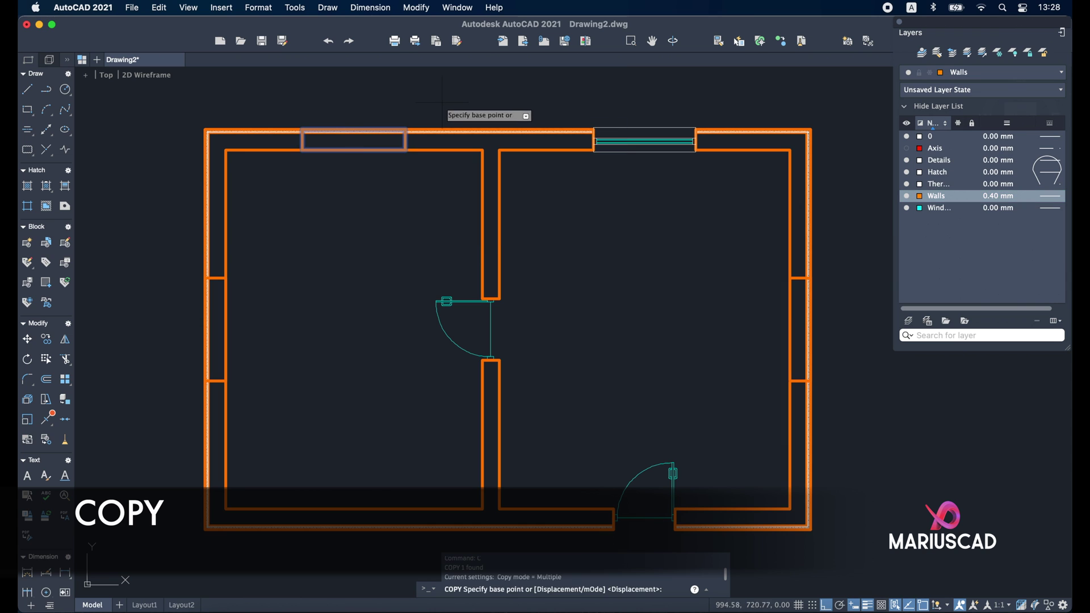
left_click(354, 138)
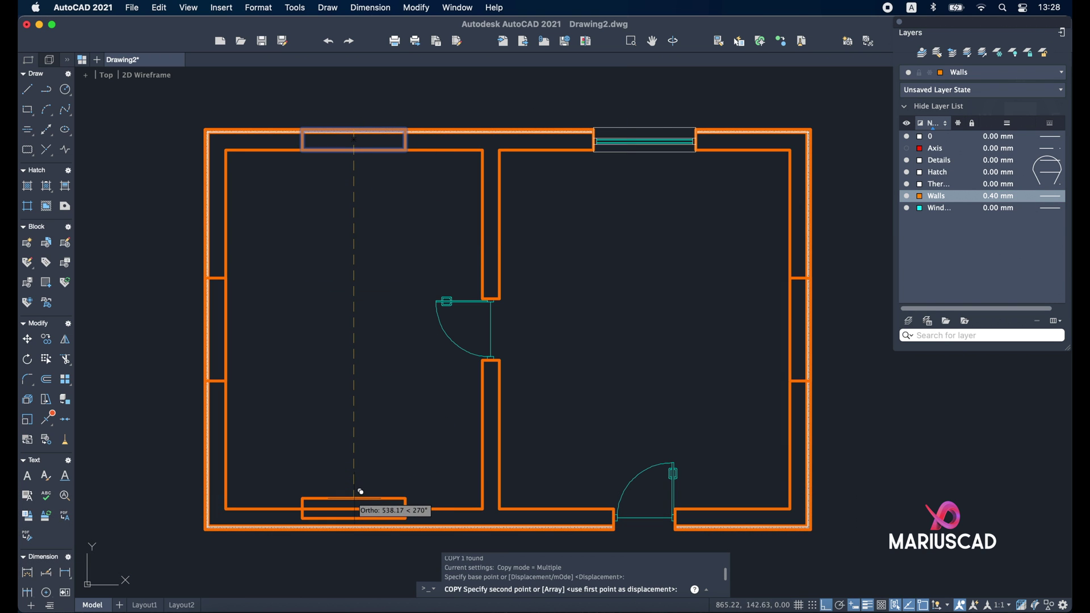
left_click(362, 497)
key("Escape")
key("Escape")
Step: Trim the wall lines out of the bottom-left and left wall openings
key("super+a")
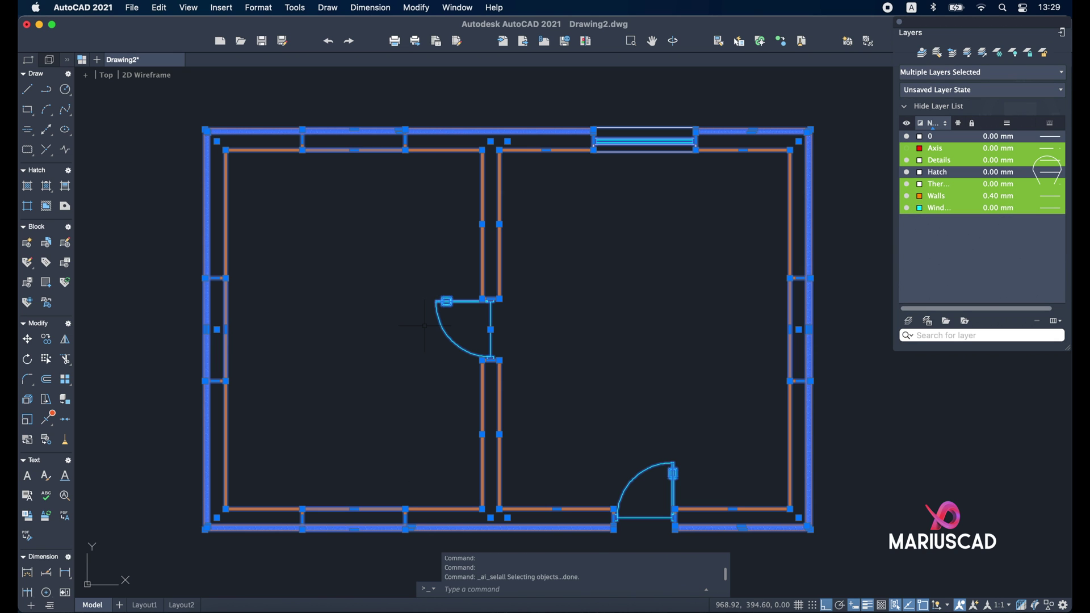
key("Return")
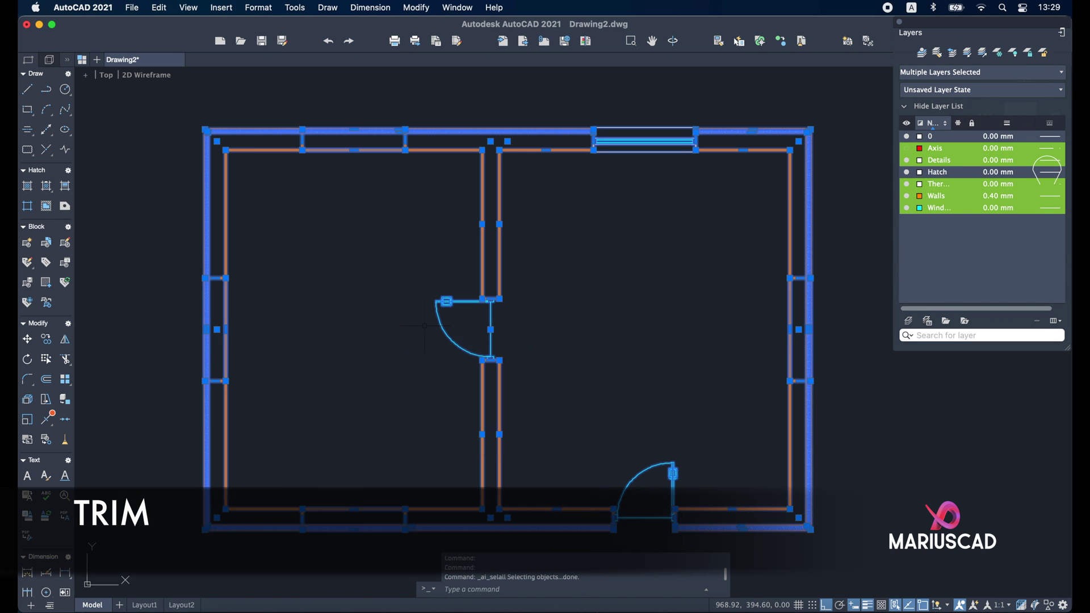
middle_click_drag(428, 328, 491, 229)
left_click(423, 472)
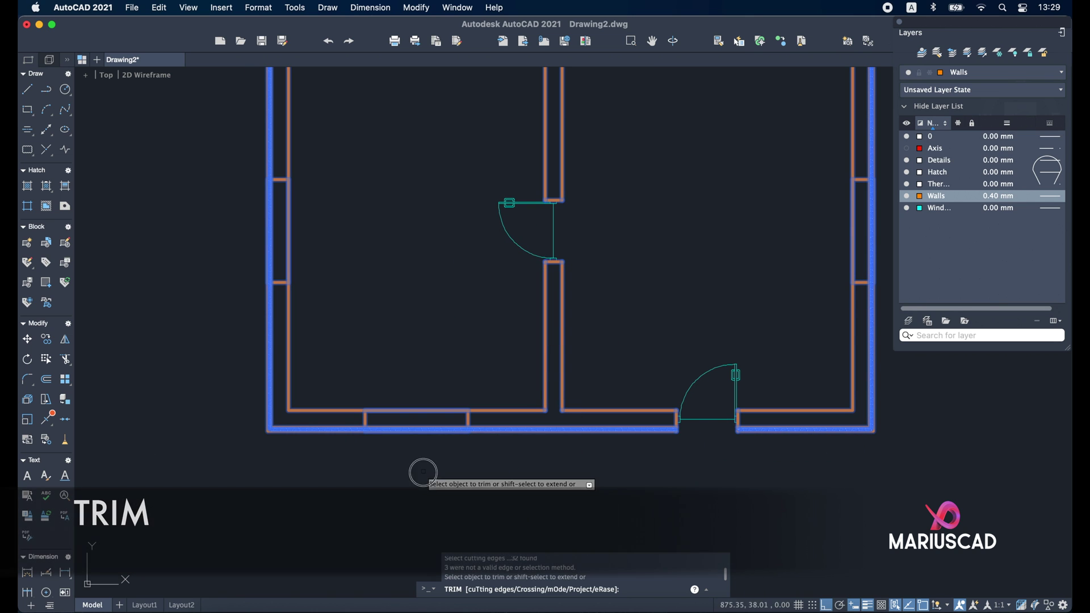
left_click(408, 376)
left_click(268, 221)
left_click(307, 240)
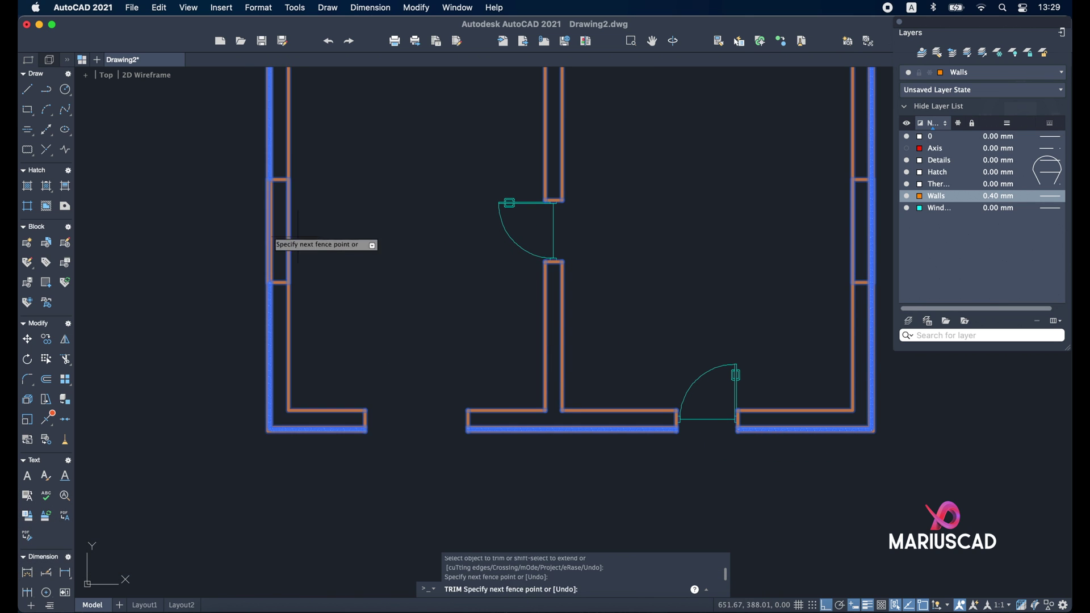
left_click(210, 218)
Step: Trim the top-wall lines inside the top-left opening and finish trimming
middle_click_drag(438, 183, 385, 371)
left_click(380, 272)
left_click(374, 149)
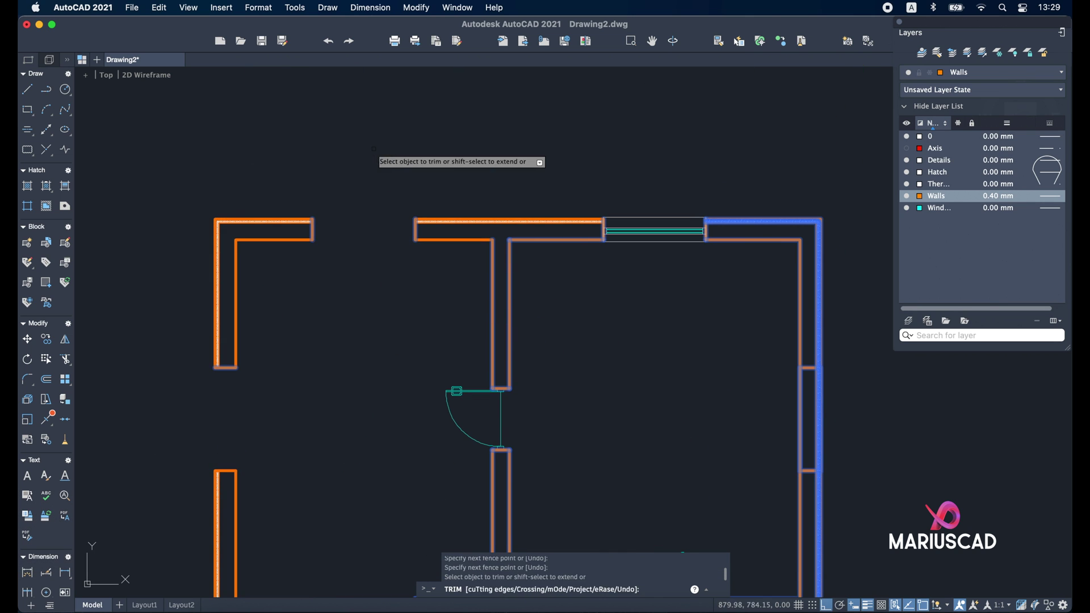
middle_click_drag(667, 300, 491, 200)
key("Escape")
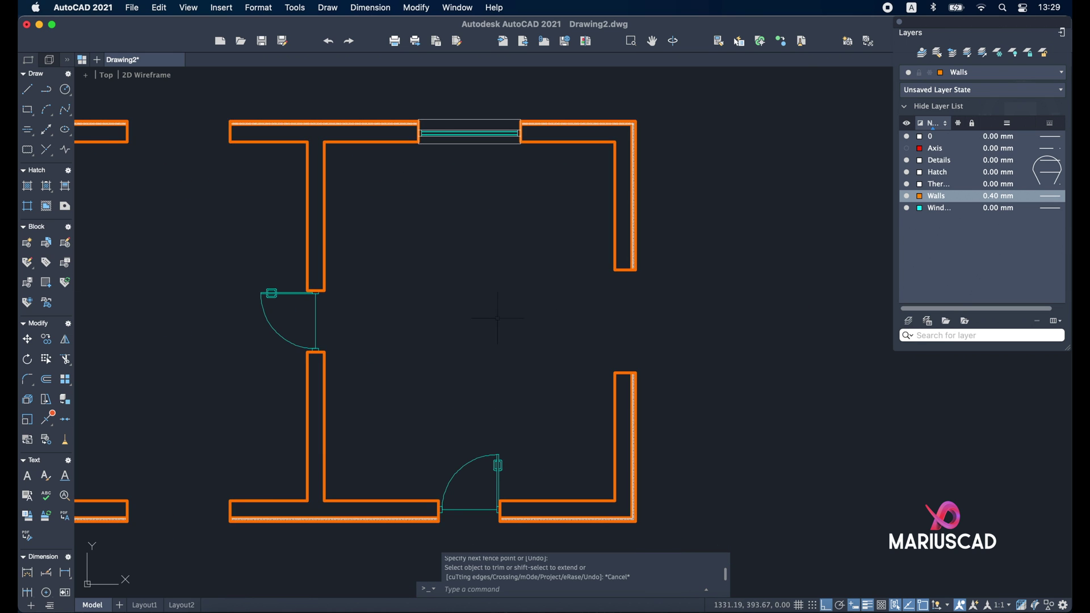
scroll(645, 251, "left", 5)
middle_click_drag(437, 235, 466, 246)
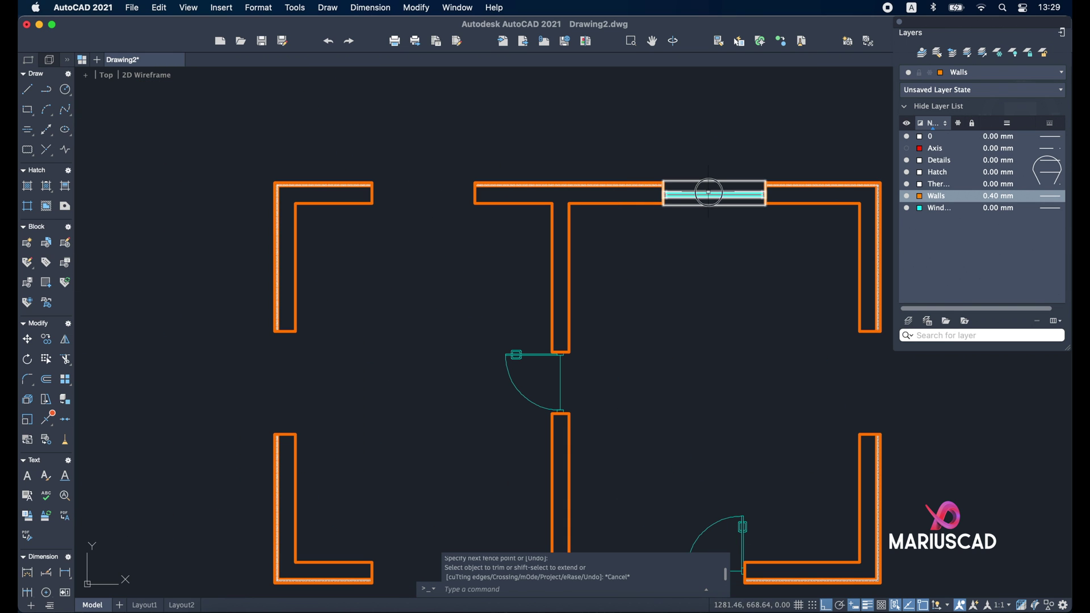
left_click(709, 193)
Step: Copy the top window block into the top-left opening and another copy left of the plan
type("c")
key("Return")
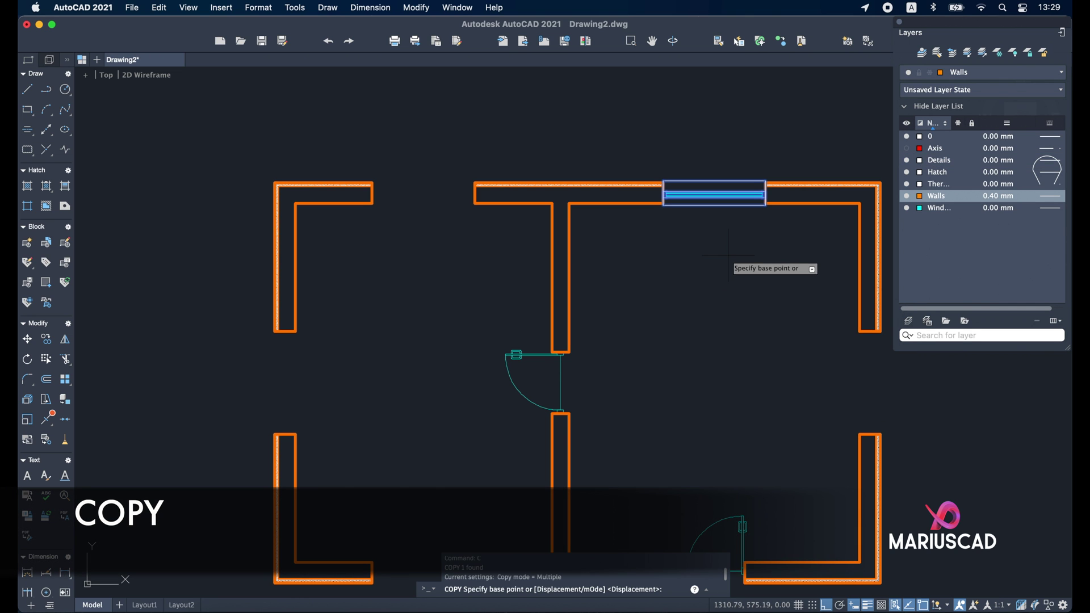
scroll(728, 255, "up", 5)
scroll(596, 99, "up", 5)
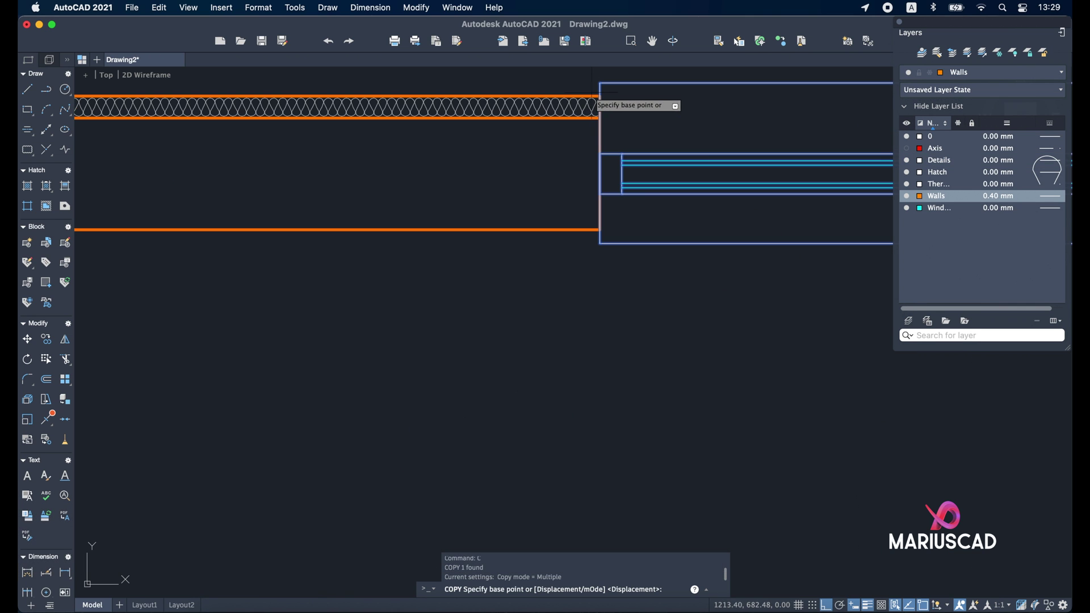
left_click(600, 96)
scroll(601, 94, "down", 6)
middle_click_drag(277, 103, 613, 151)
scroll(494, 140, "up", 2)
scroll(498, 132, "up", 2)
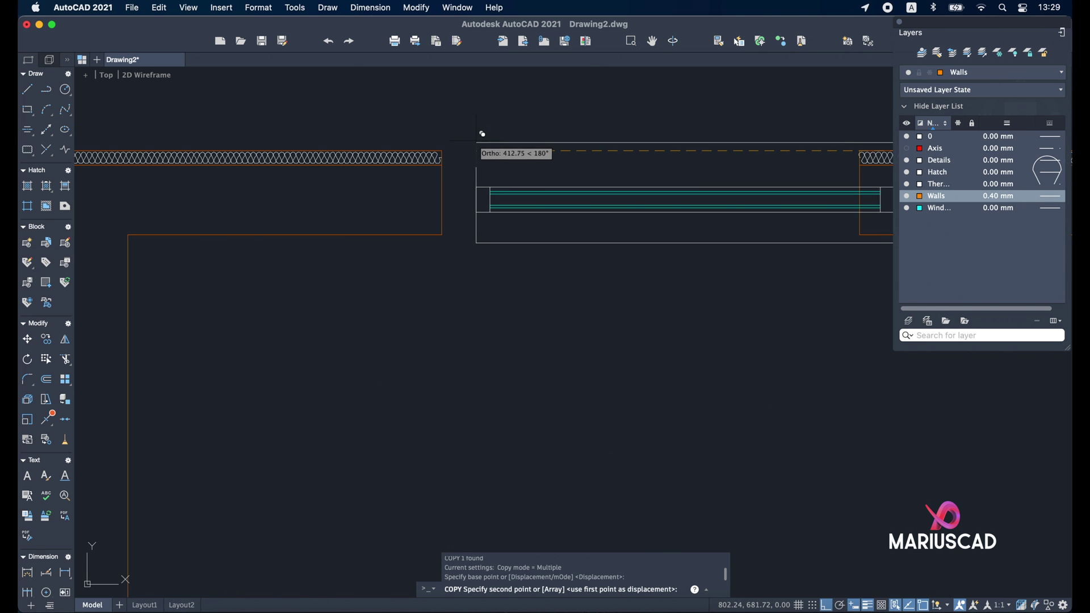
left_click(446, 145)
scroll(446, 142, "down", 5)
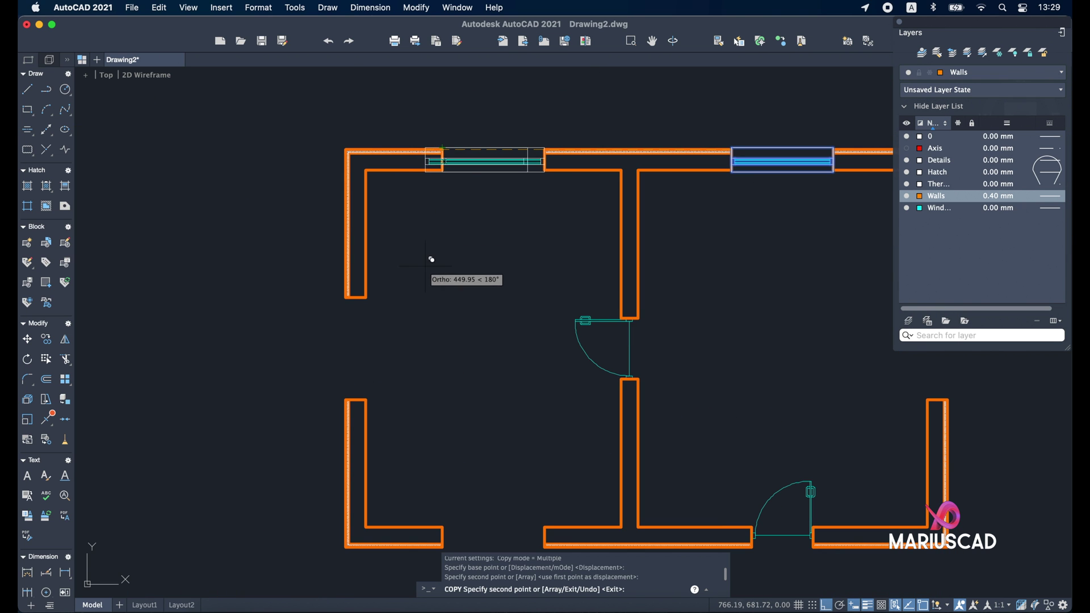
left_click(174, 244)
key("Escape")
Step: Rotate the loose window copy 90 degrees upright
left_click(230, 220)
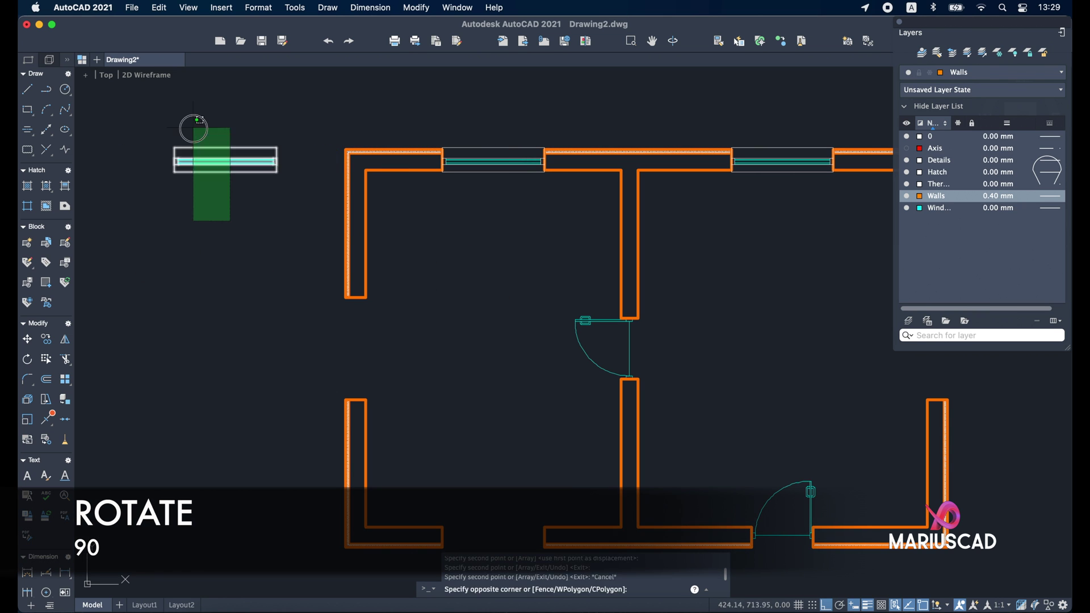
left_click(195, 130)
type("ro")
key("Return")
left_click(226, 208)
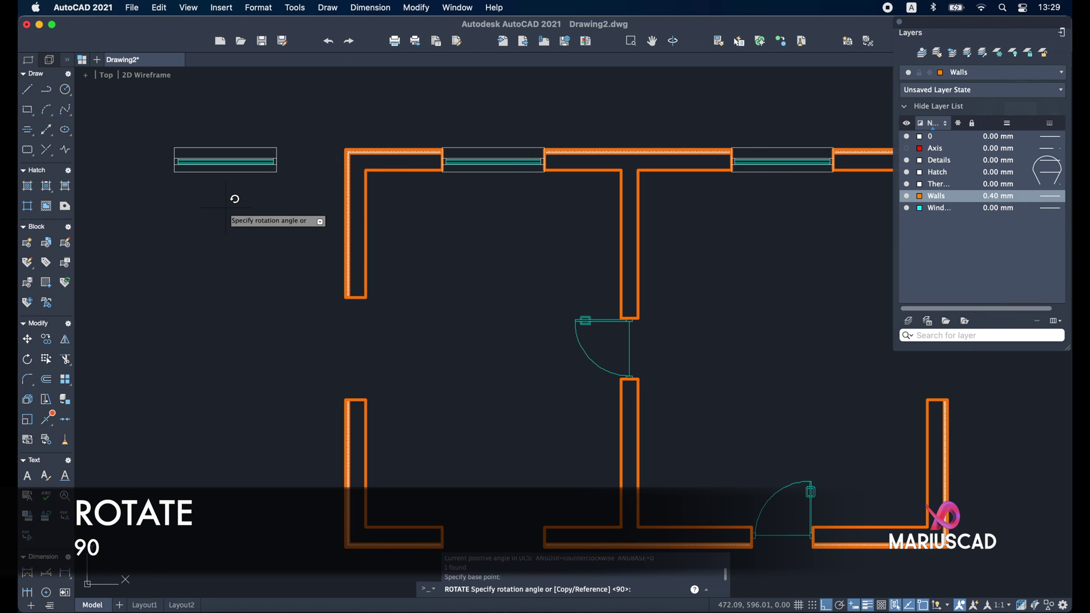
type("90")
key("Return")
key("Escape")
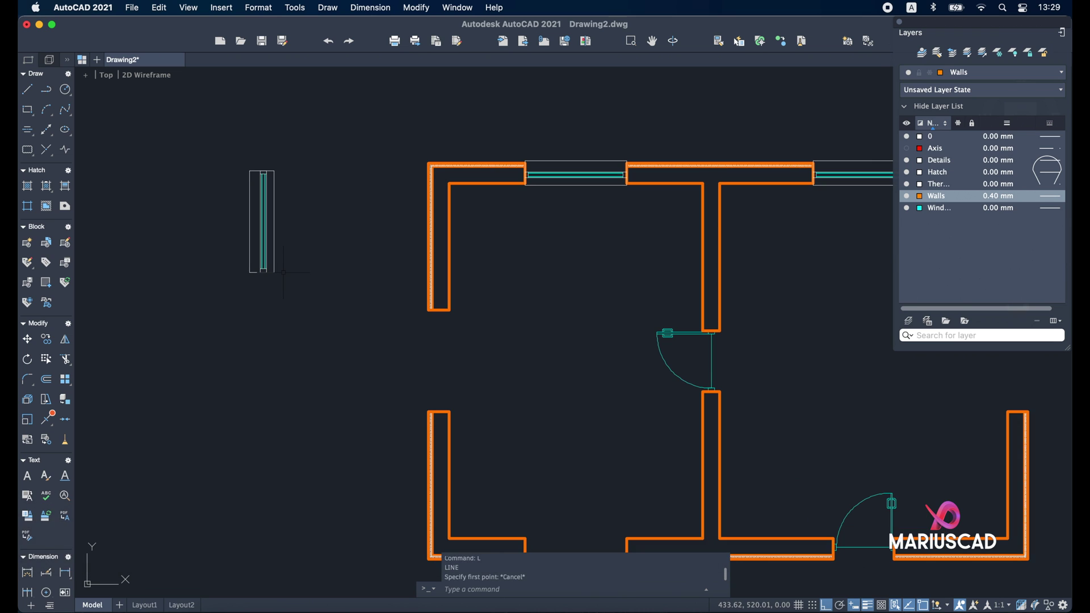
Step: Draw a 3-unit line from the vertical window's bottom corner
type("l")
key("Return")
scroll(283, 273, "up", 5)
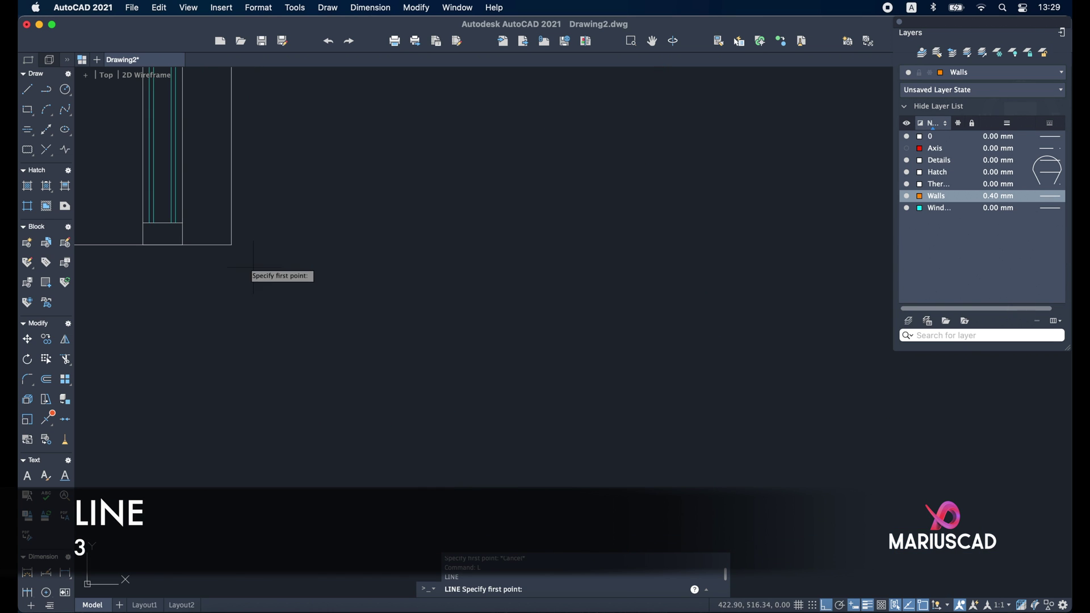
left_click(231, 245)
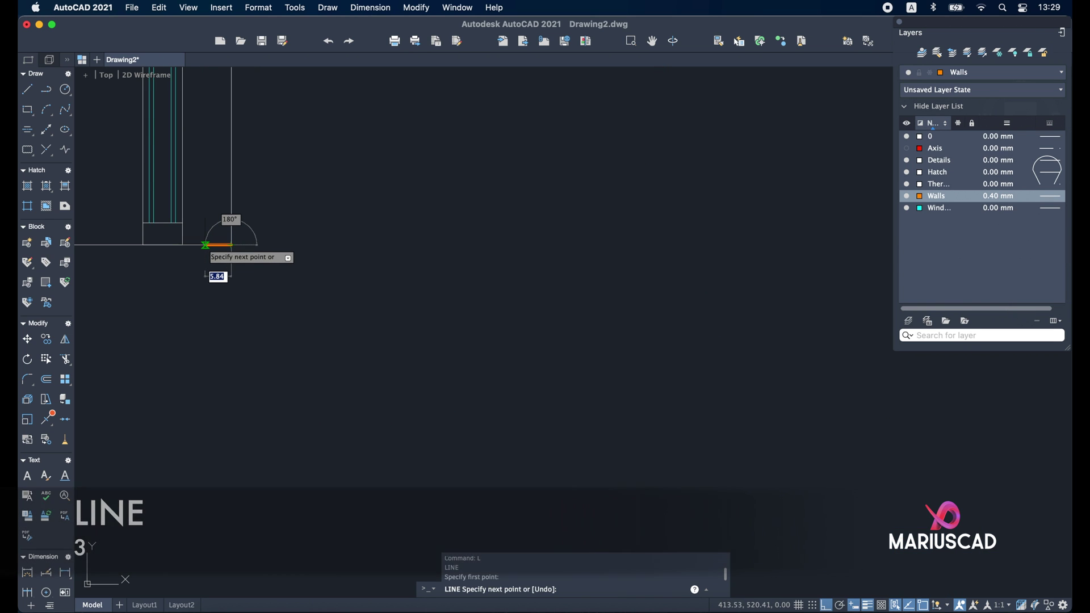
key("Return")
key("Escape")
Step: Move the window and short line into the left wall opening, then delete the leftover wall segment
left_click(268, 275)
left_click(222, 228)
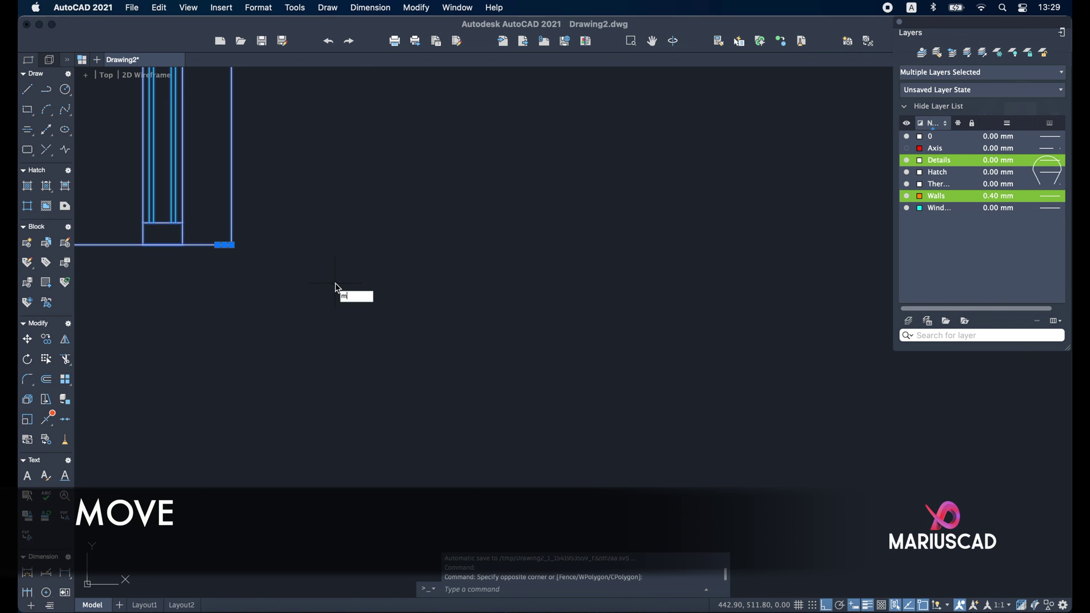
type("m")
key("Return")
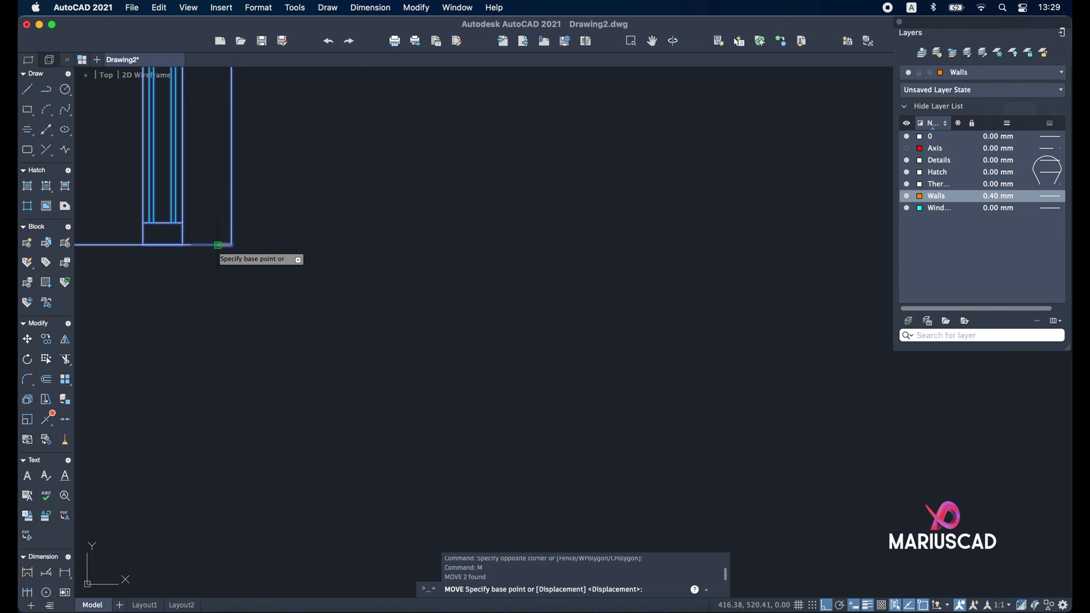
left_click(217, 245)
scroll(218, 245, "down", 5)
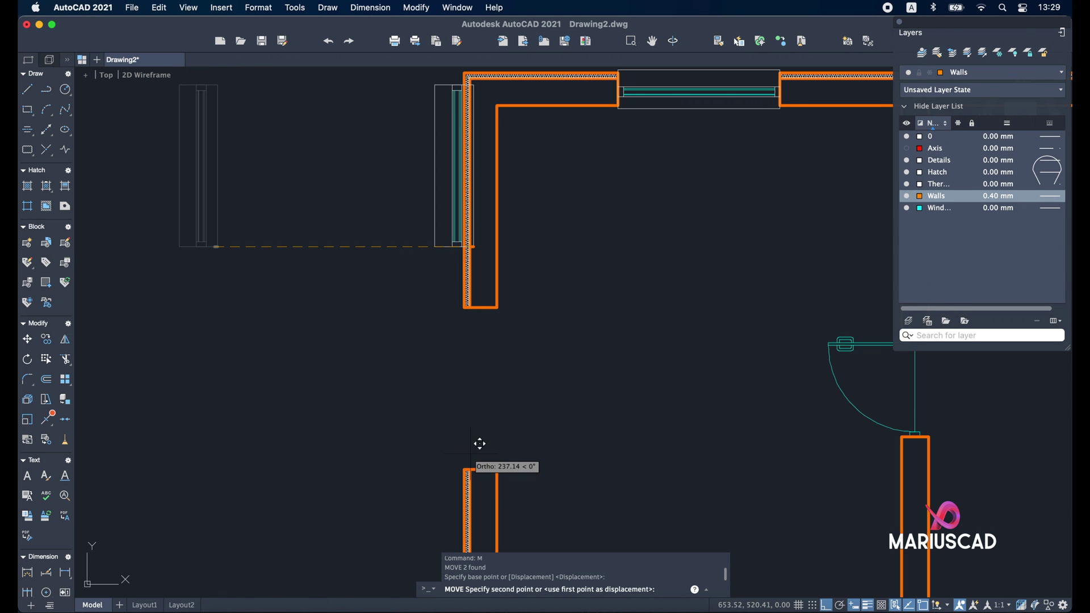
scroll(471, 451, "up", 5)
middle_click_drag(470, 450, 381, 338)
scroll(392, 349, "up", 3)
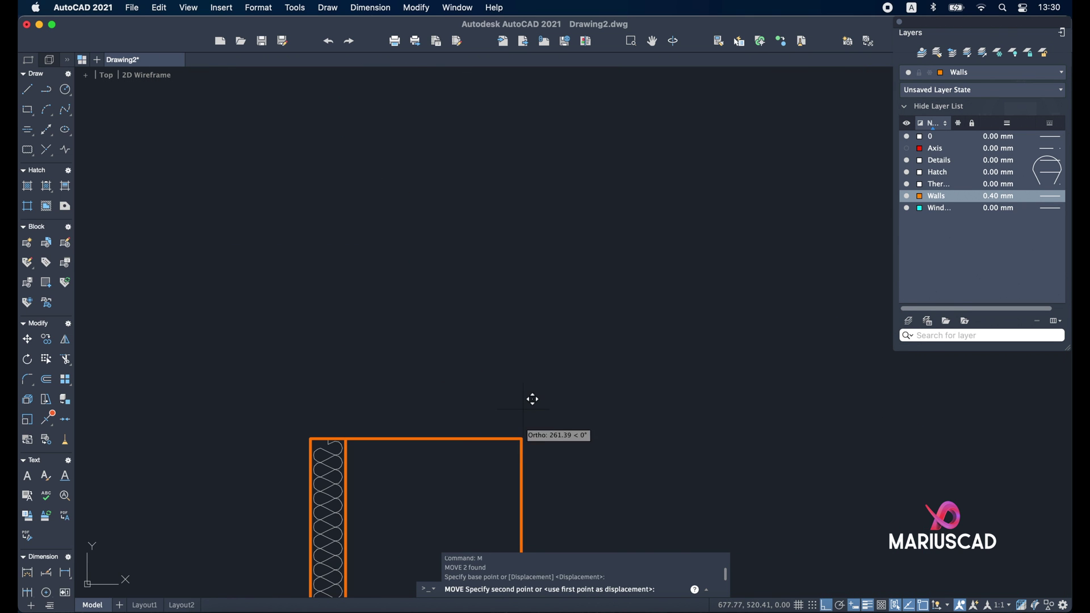
left_click(482, 349)
key("Escape")
key("Escape")
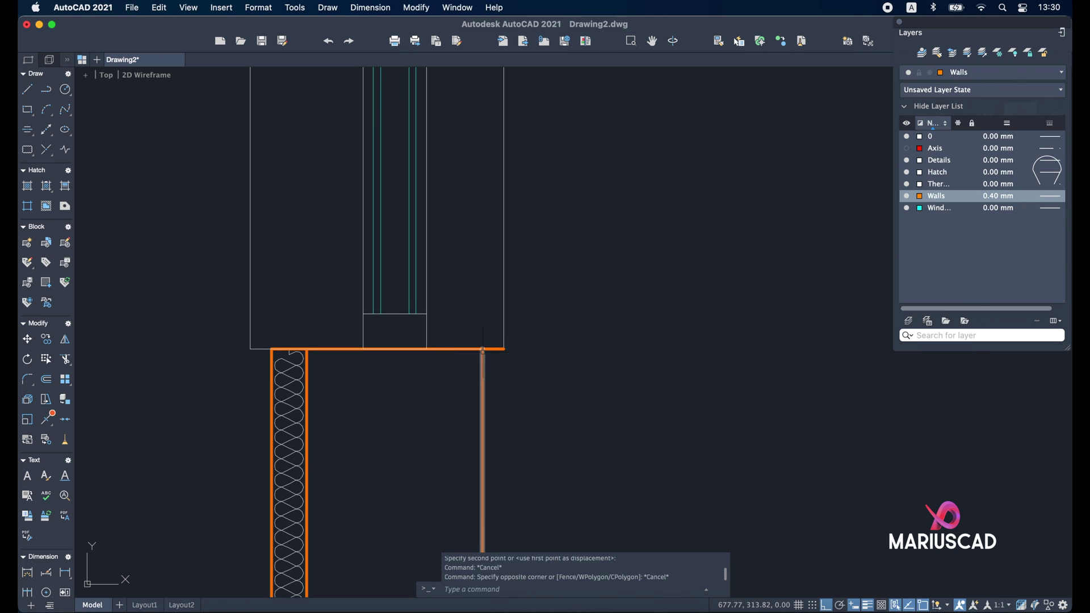
left_click(499, 349)
key("Delete")
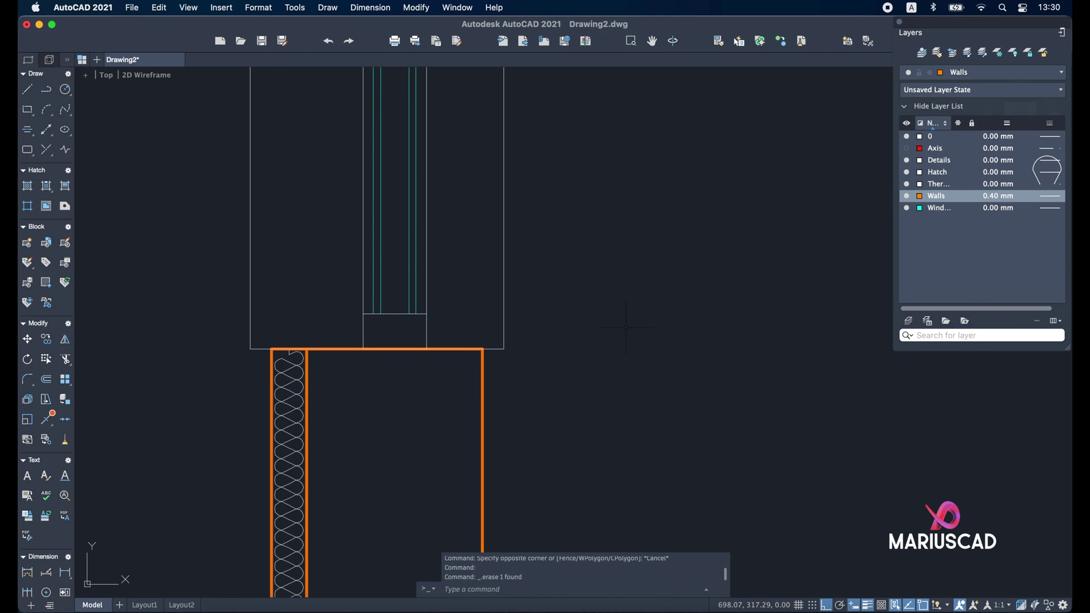
Step: Draw a horizontal line from the left wall to the right wall across the plan
scroll(372, 332, "down", 3)
type("L")
key("Return")
left_click(259, 163)
left_click(818, 164)
Step: Mirror the left window about a vertical centre line, keeping the original, then delete the horizontal line
key("Escape")
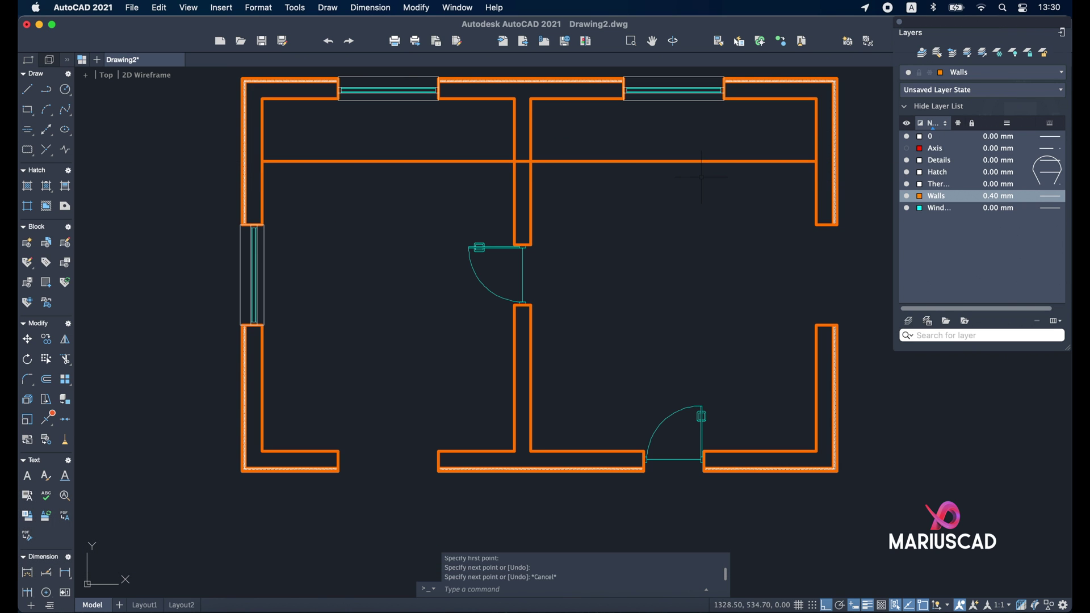
key("Return")
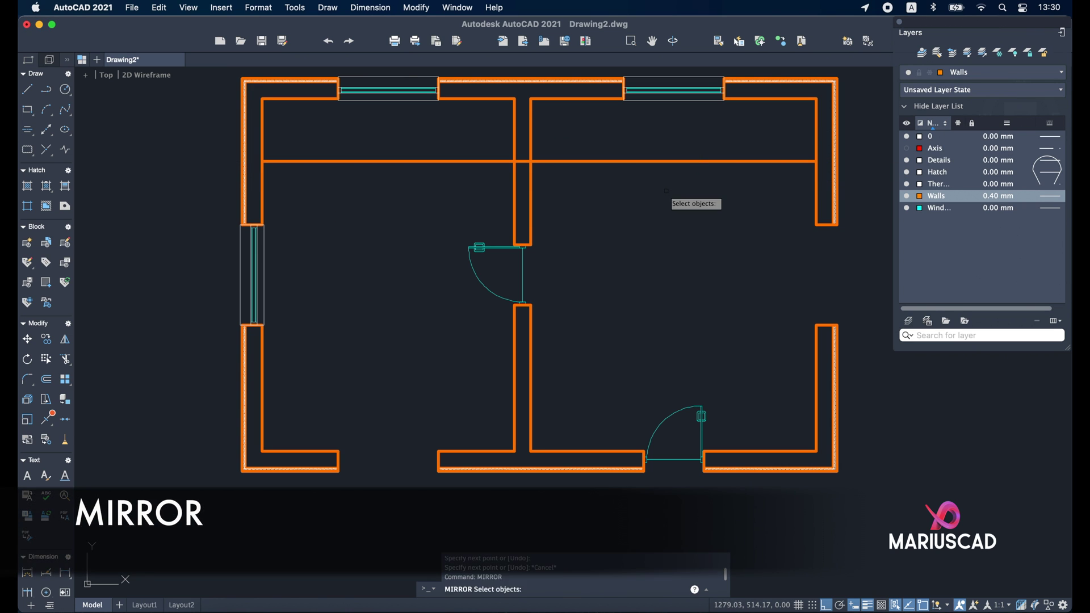
left_click(265, 268)
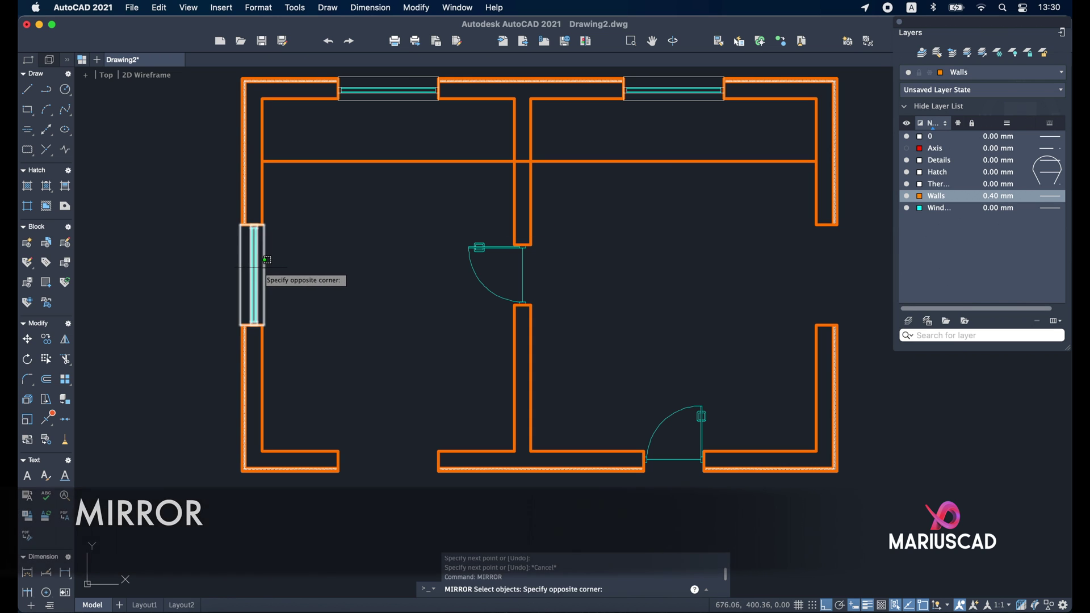
key("Return")
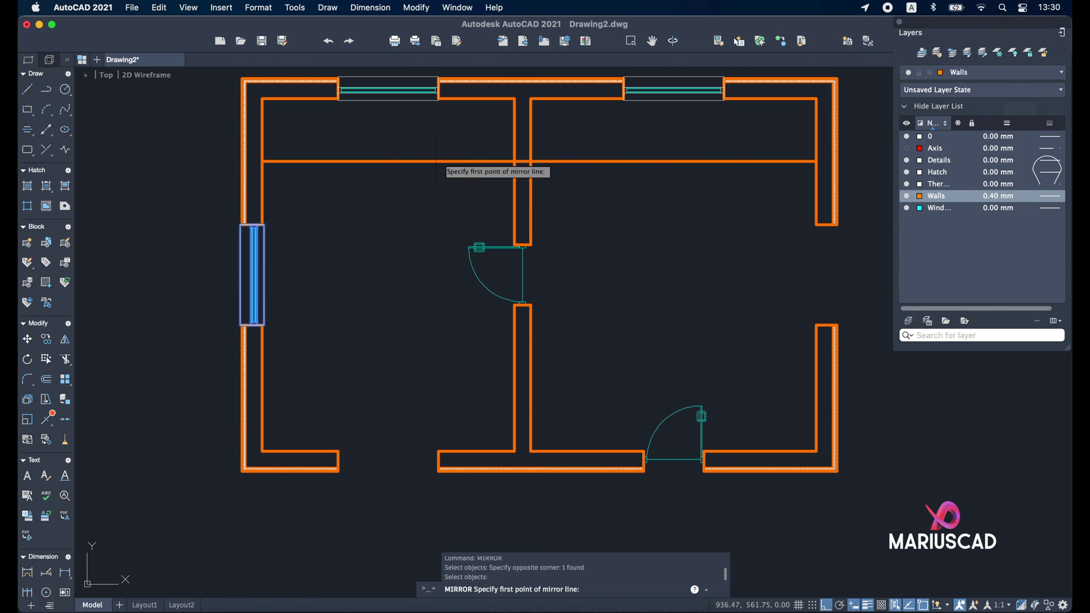
left_click(540, 162)
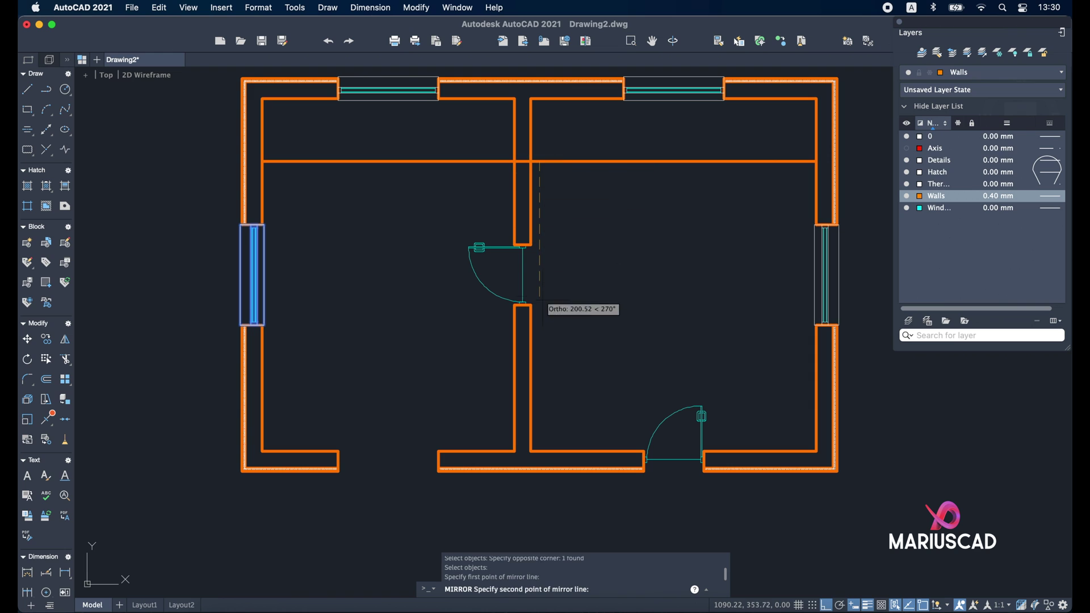
left_click(543, 308)
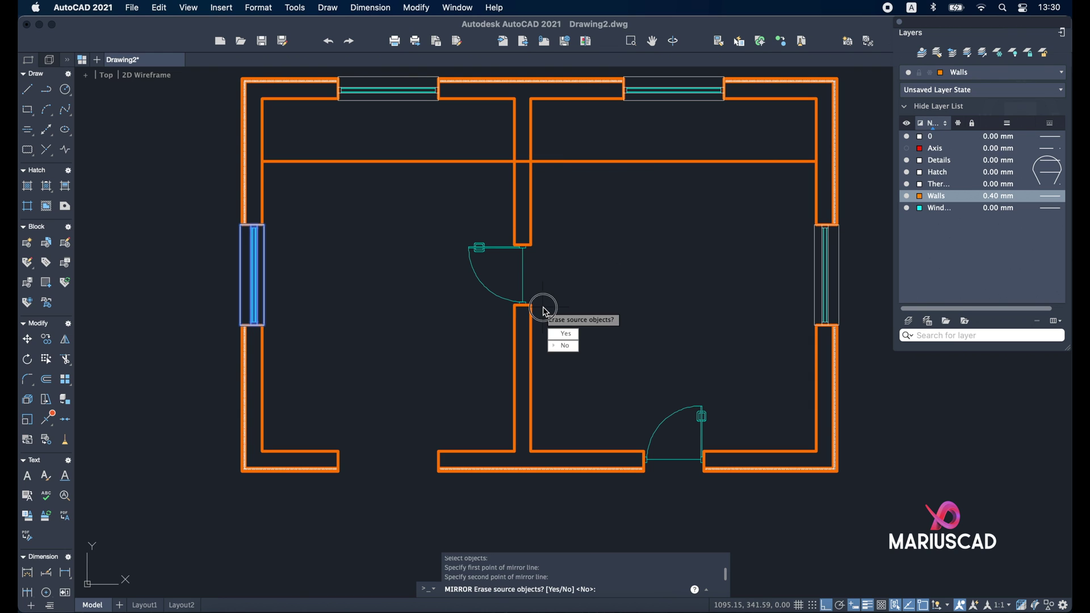
left_click(578, 347)
left_click(558, 157)
key("Delete")
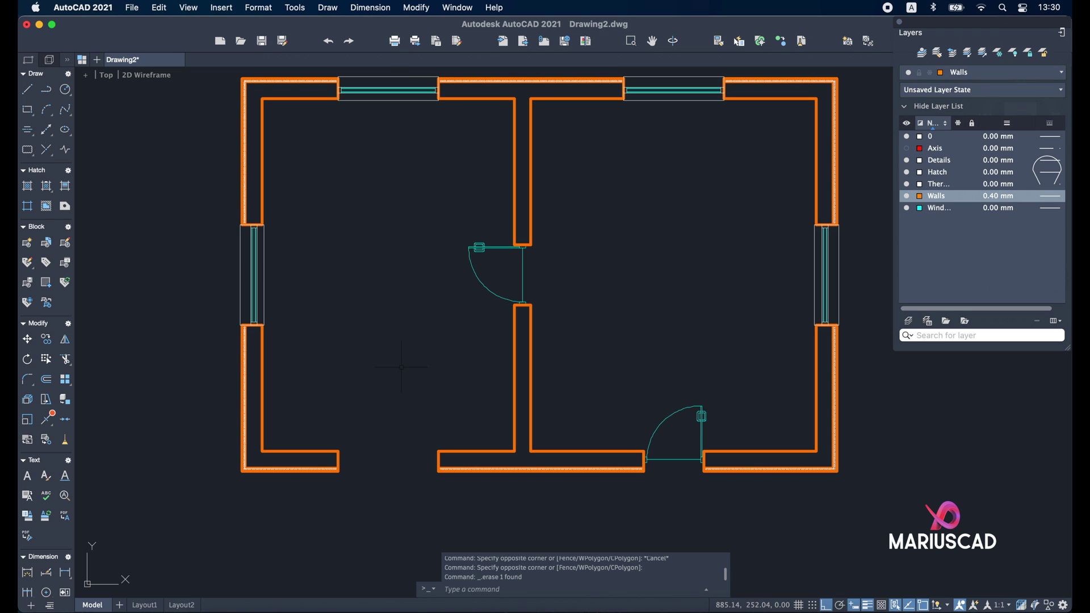
Step: Draw a horizontal guide line from the right wall window partway across the room
type("L")
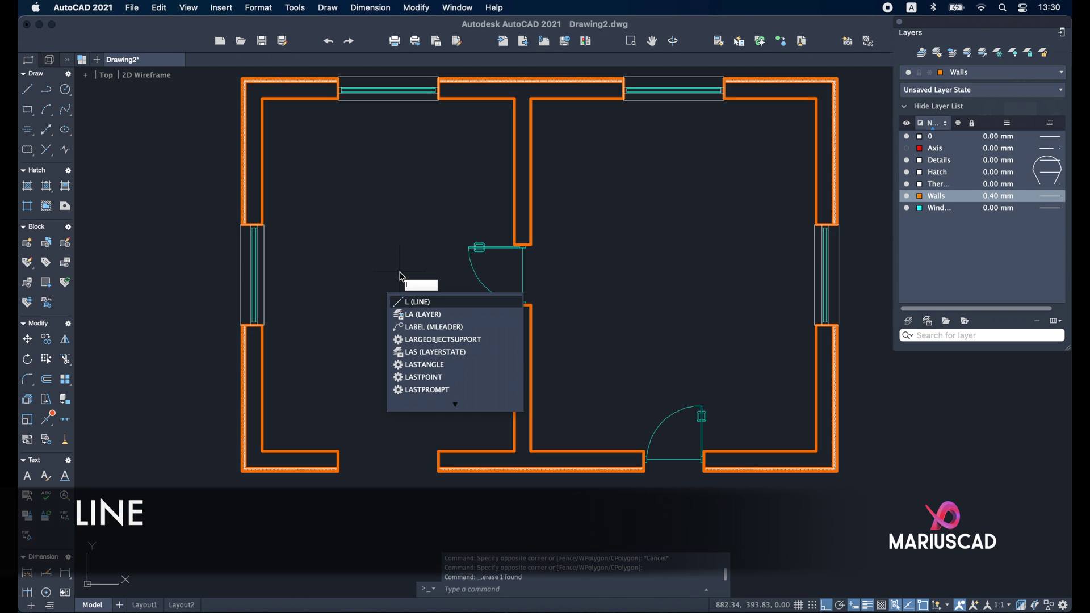
key("Return")
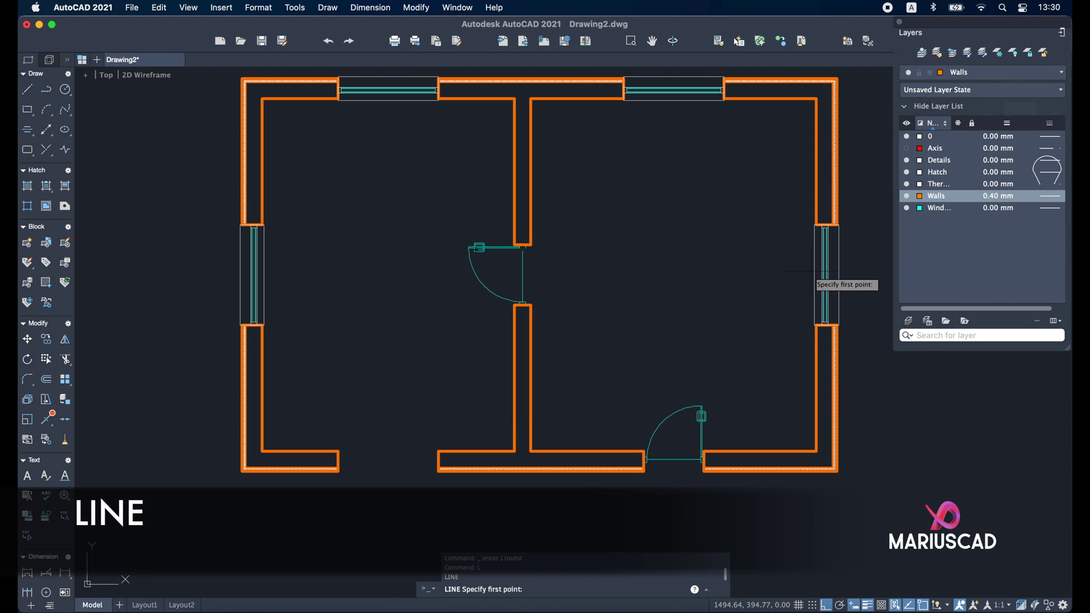
left_click(816, 275)
left_click(602, 275)
key("Escape")
Step: Mirror the top-left window about the guide line, keeping the original window
type("MIRROR")
key("Return")
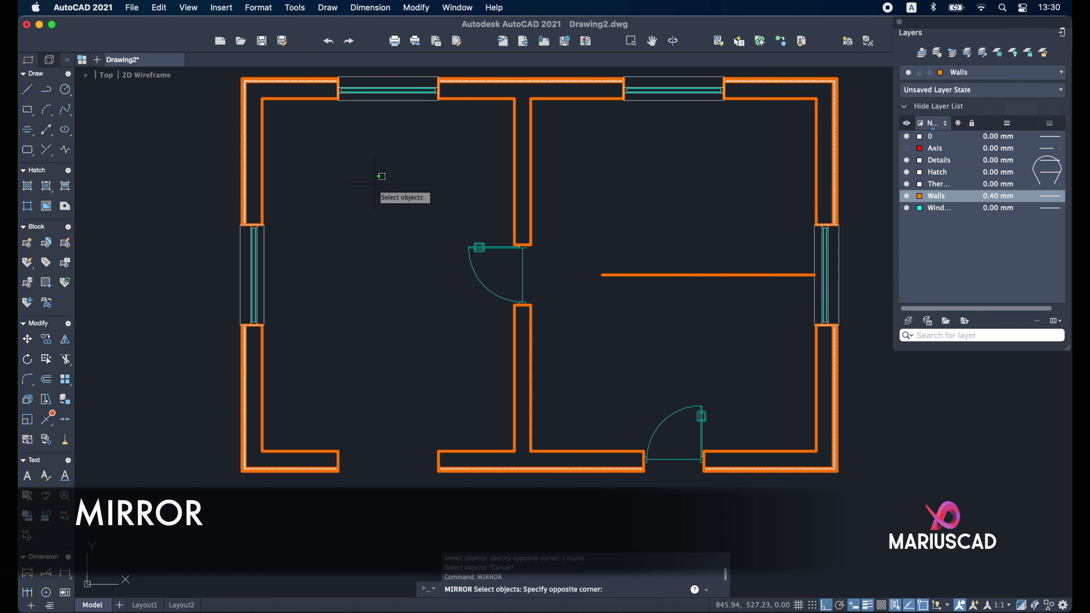
left_click(349, 92)
key("Return")
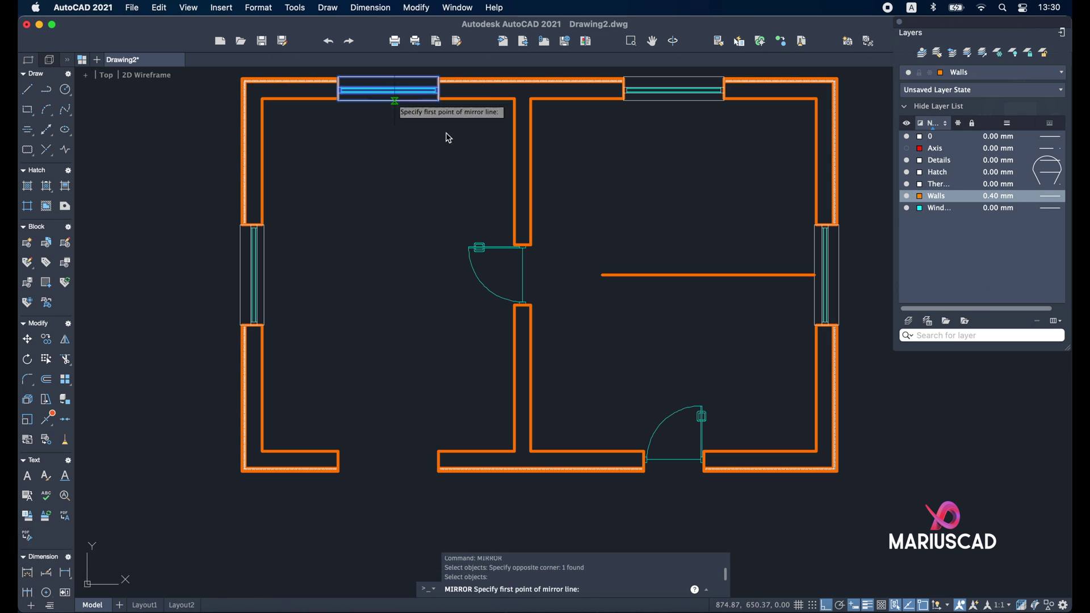
left_click(602, 275)
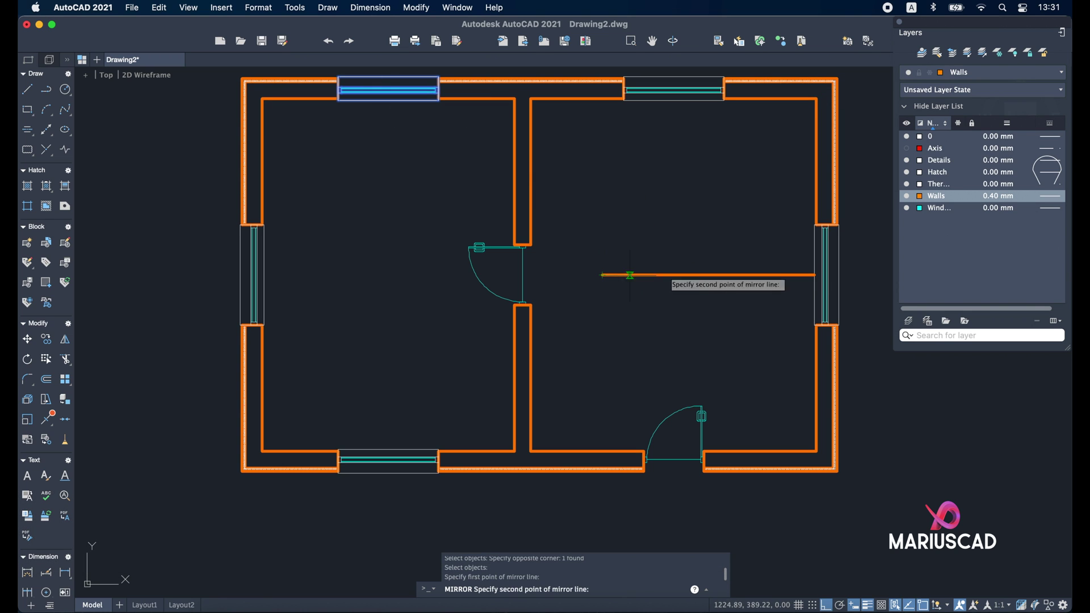
left_click(815, 275)
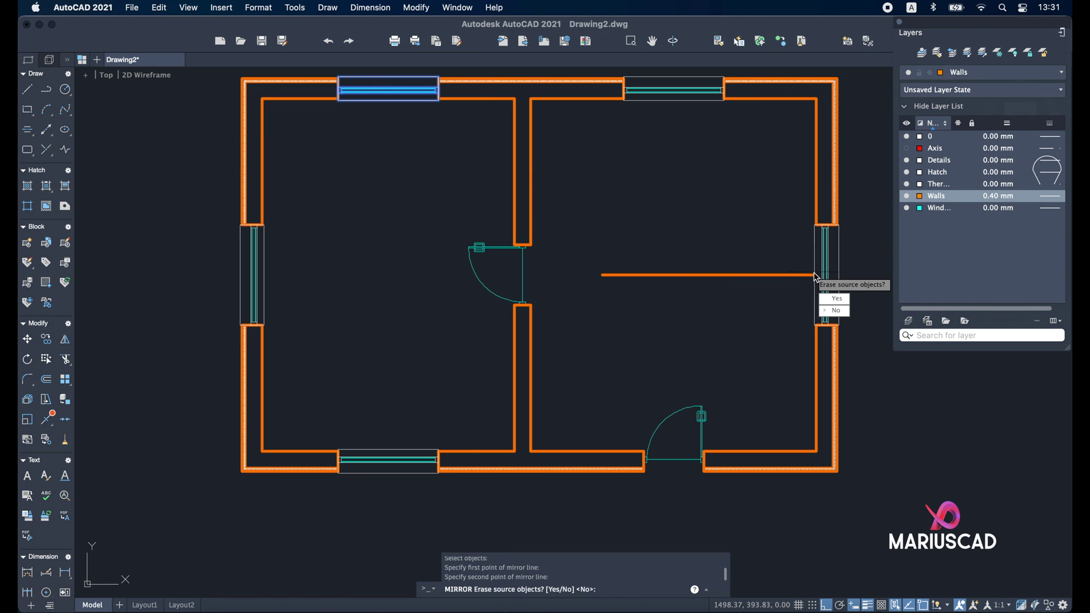
left_click(834, 311)
Step: Delete the temporary guide line and show the Properties palette
left_click(738, 279)
left_click(672, 208)
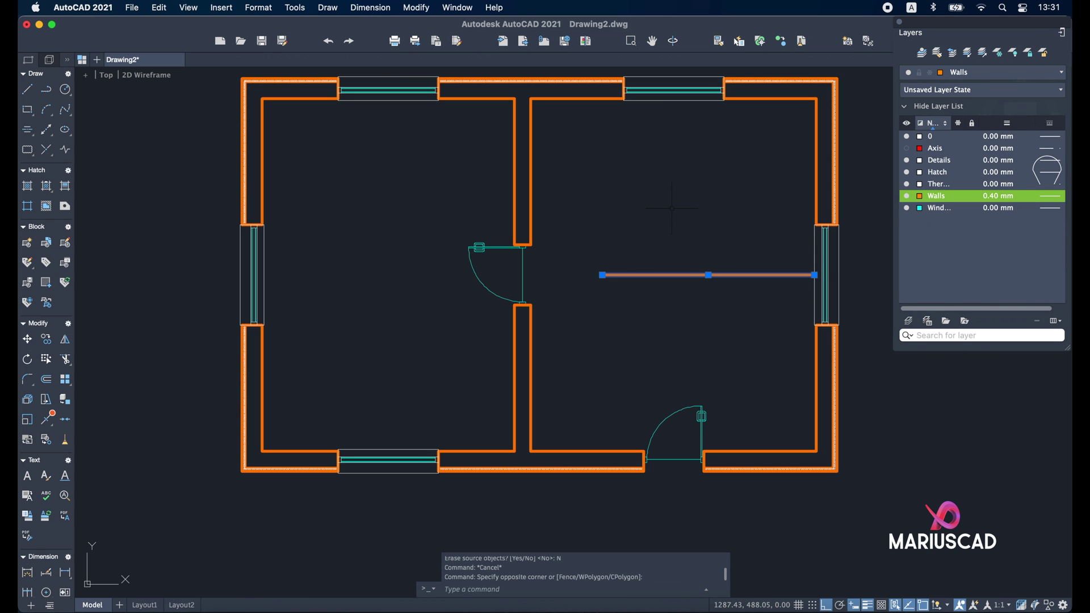
key("Delete")
scroll(567, 239, "down", 3)
scroll(586, 230, "up", 3)
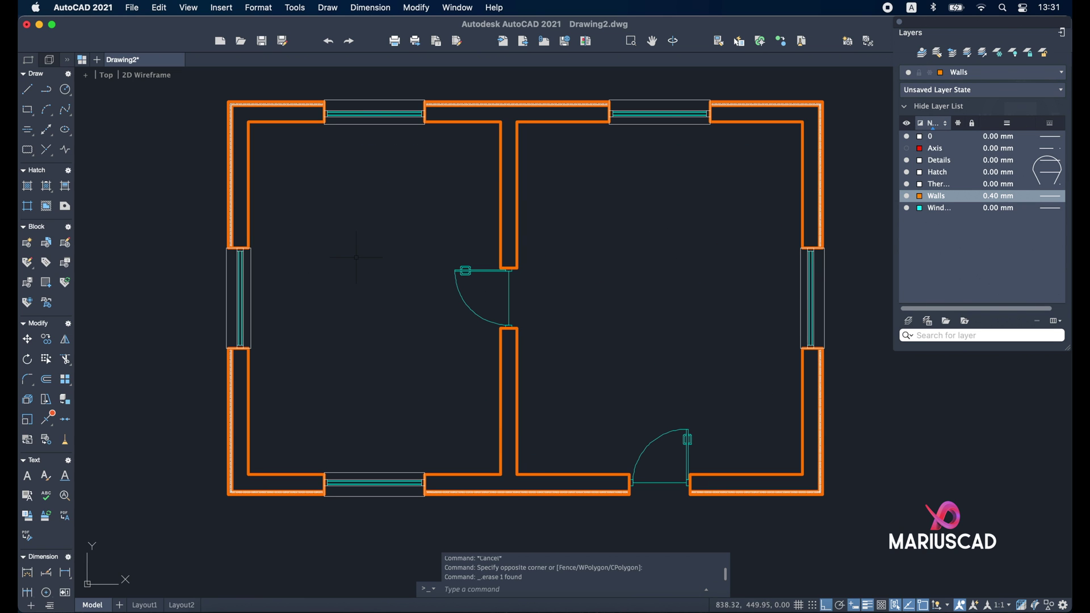
key("super+1")
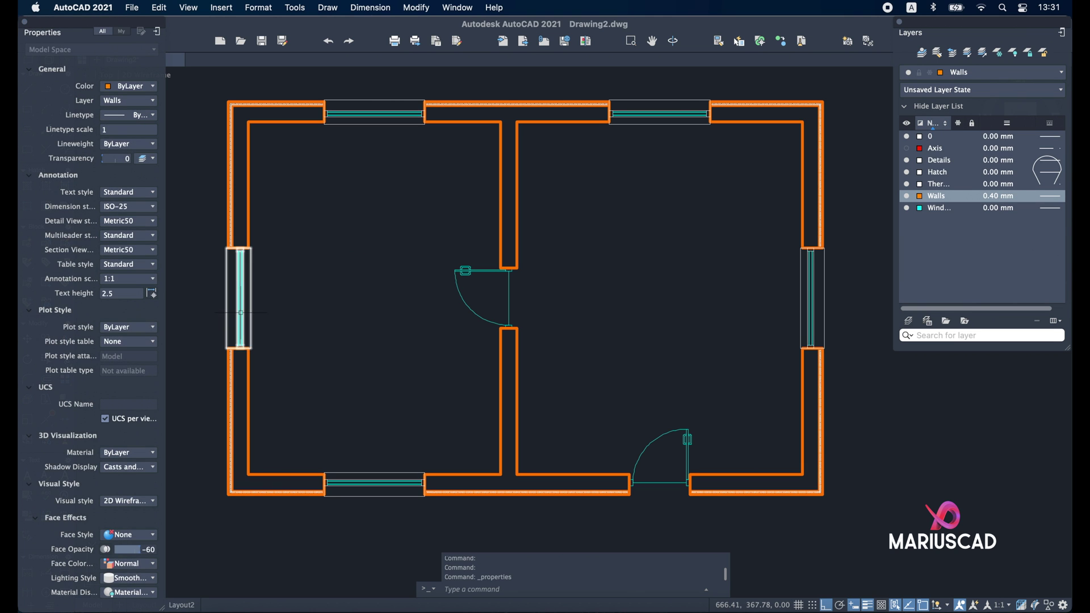
Step: Use Select Similar on the left window to confirm all five windows share the Window 150cm block
left_click(242, 312)
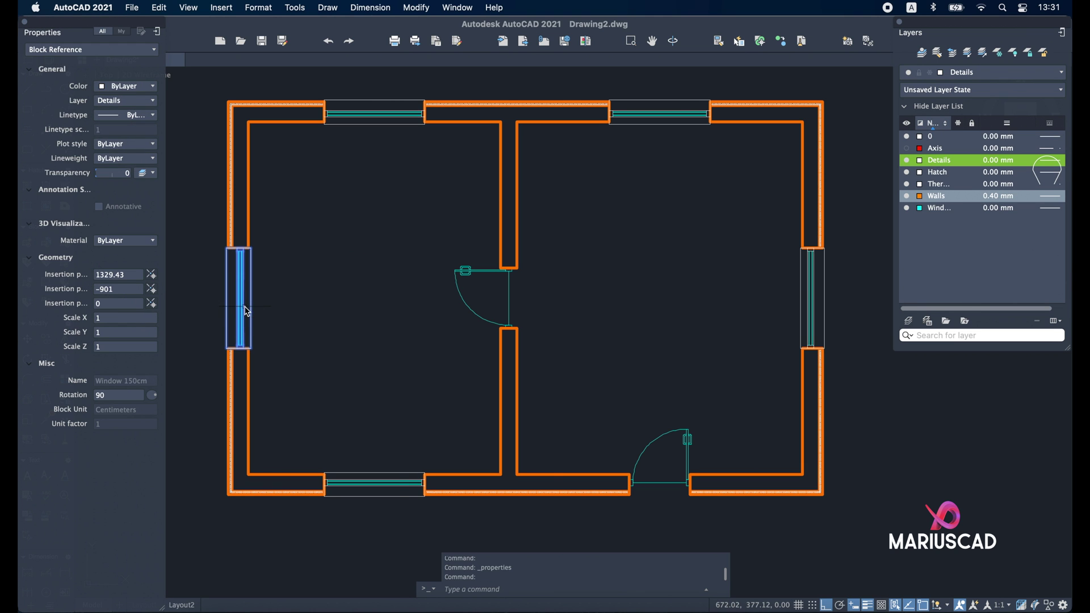
right_click(247, 312)
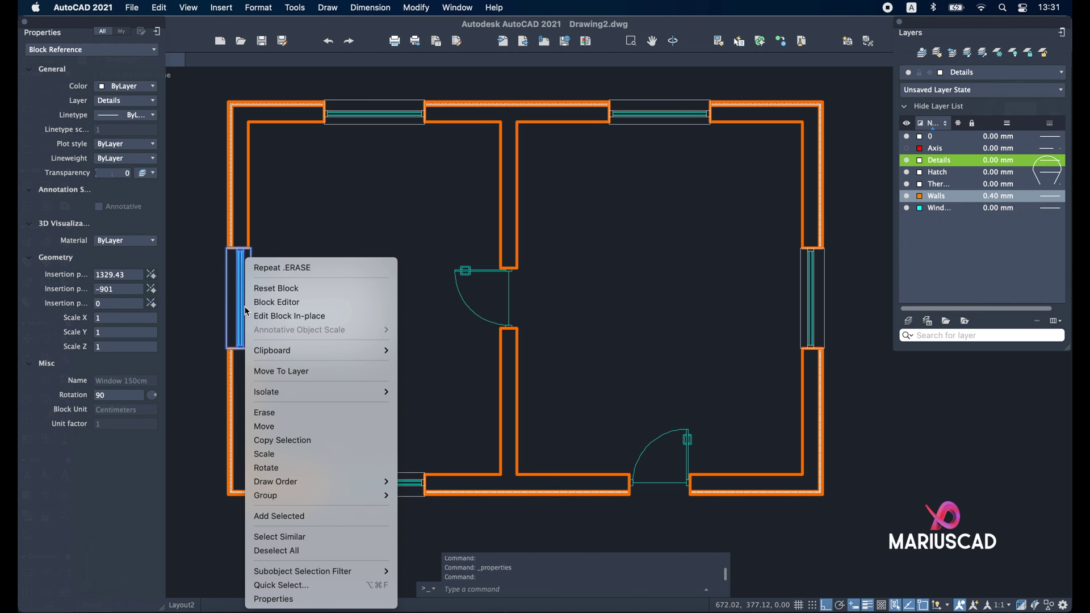
left_click(306, 538)
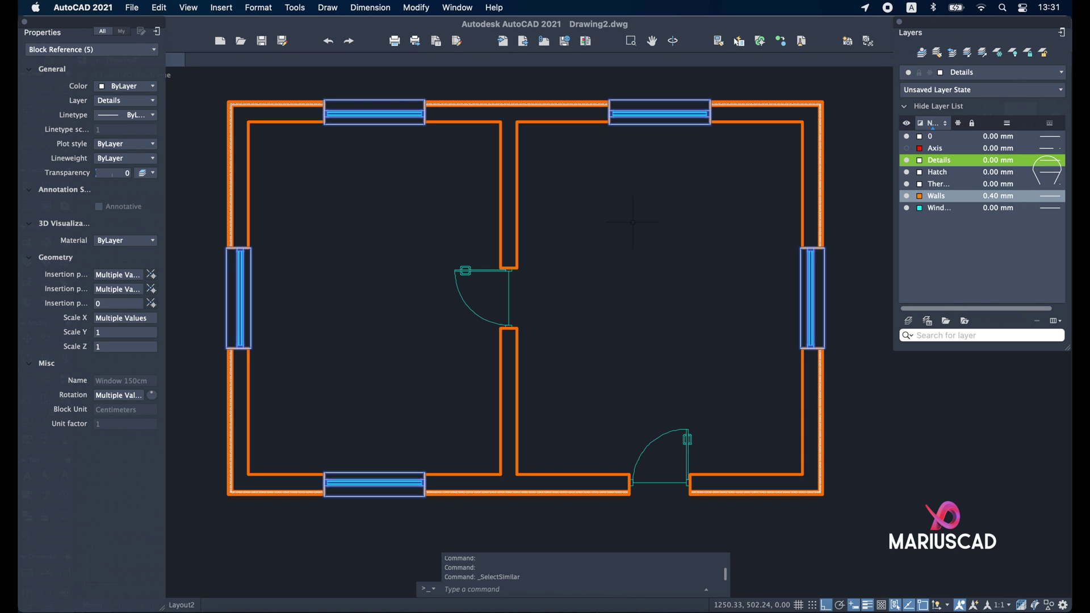
key("Escape")
Step: Add a vertical line below the Window 150cm block in the Block Editor and save the block
double_click(680, 112)
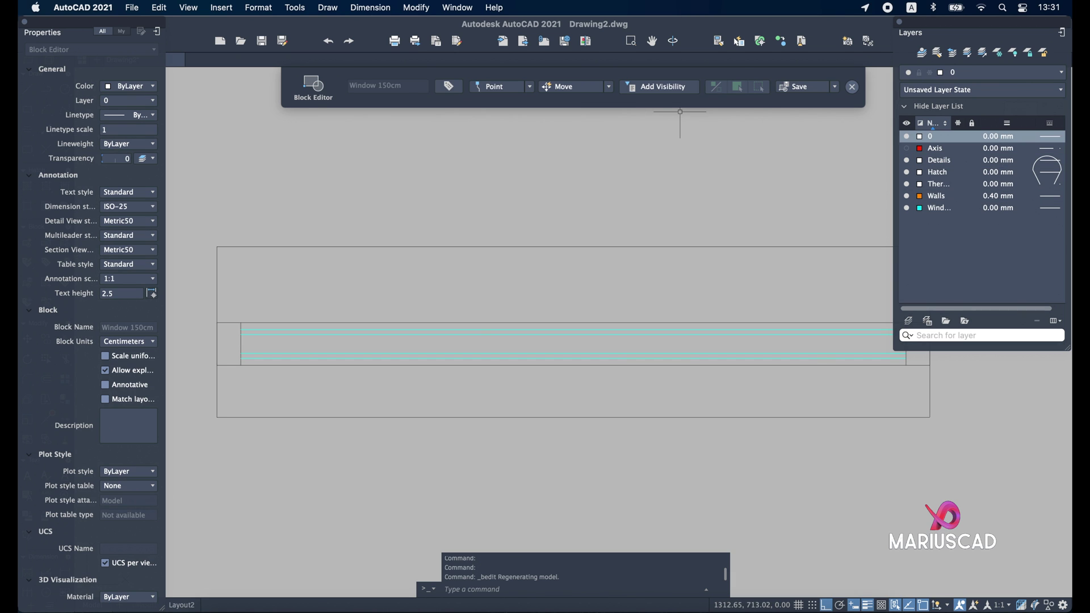
scroll(448, 318, "down", 2)
type("L")
key("Return")
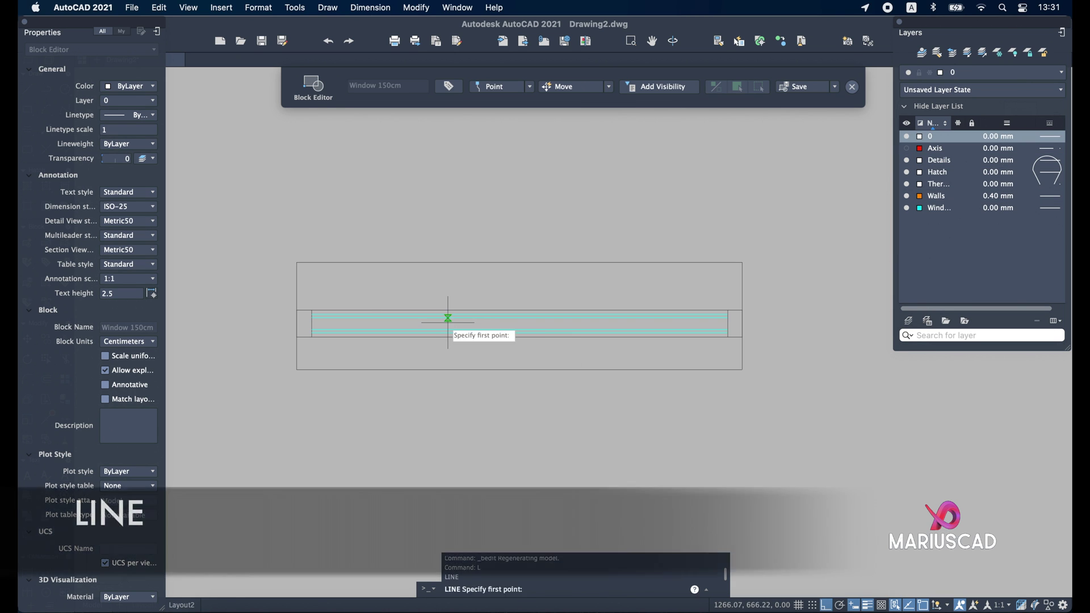
left_click(519, 369)
left_click(519, 500)
key("Escape")
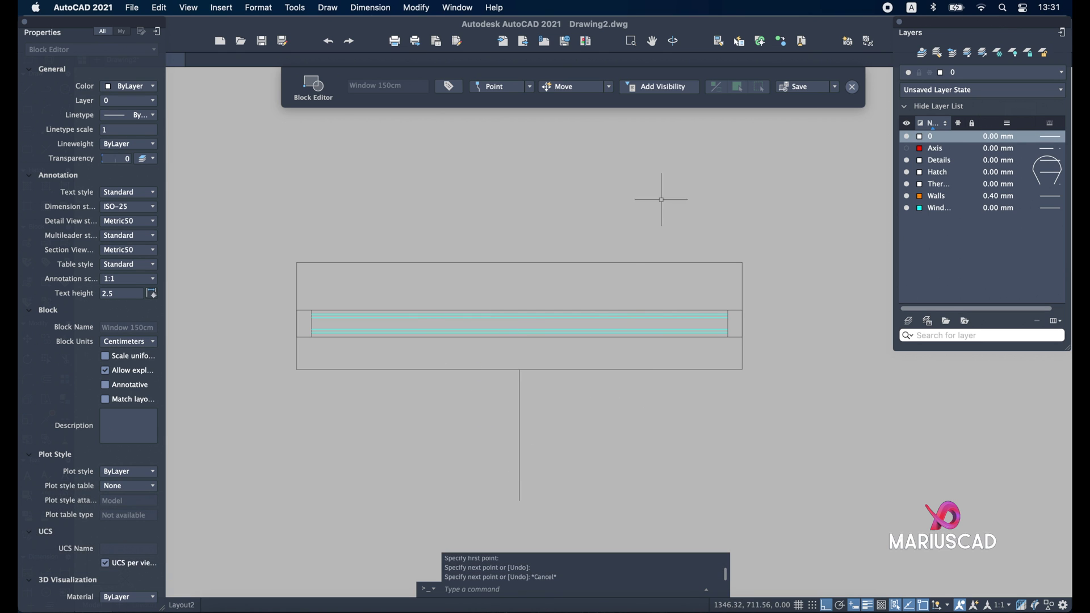
left_click(852, 88)
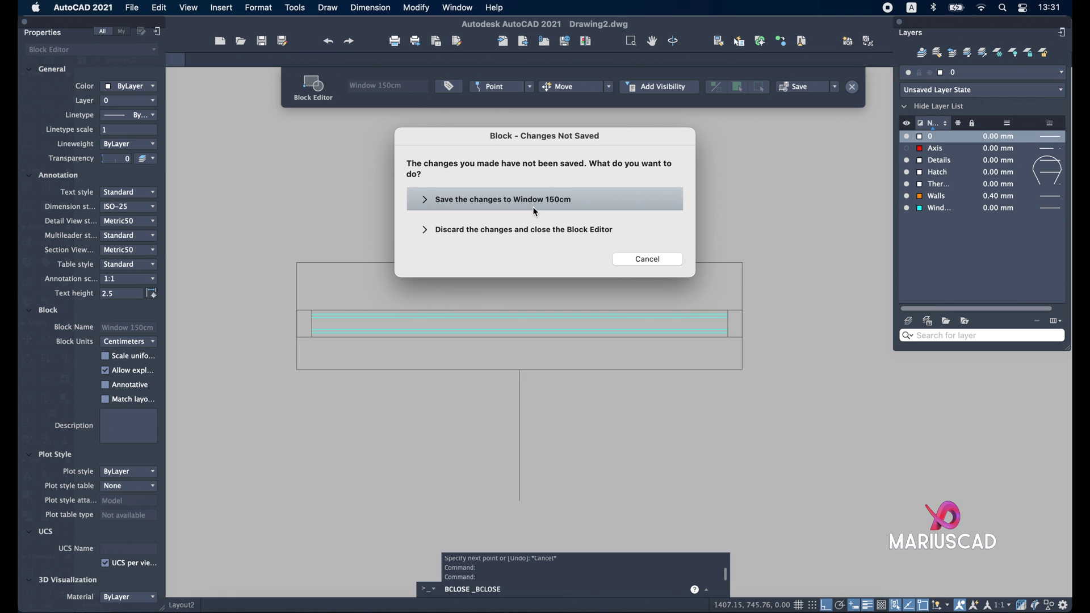
left_click(535, 209)
Step: Reopen Window 150cm, delete the added vertical line, and save the block back to the plan
left_click(778, 301)
key("Escape")
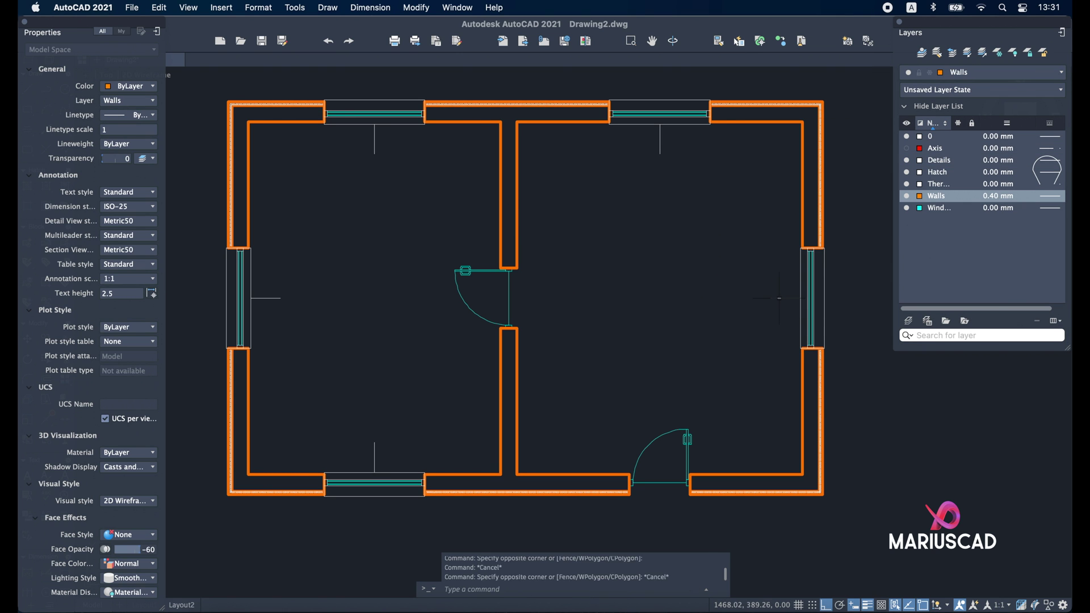
double_click(811, 296)
left_click(603, 372)
left_click(532, 335)
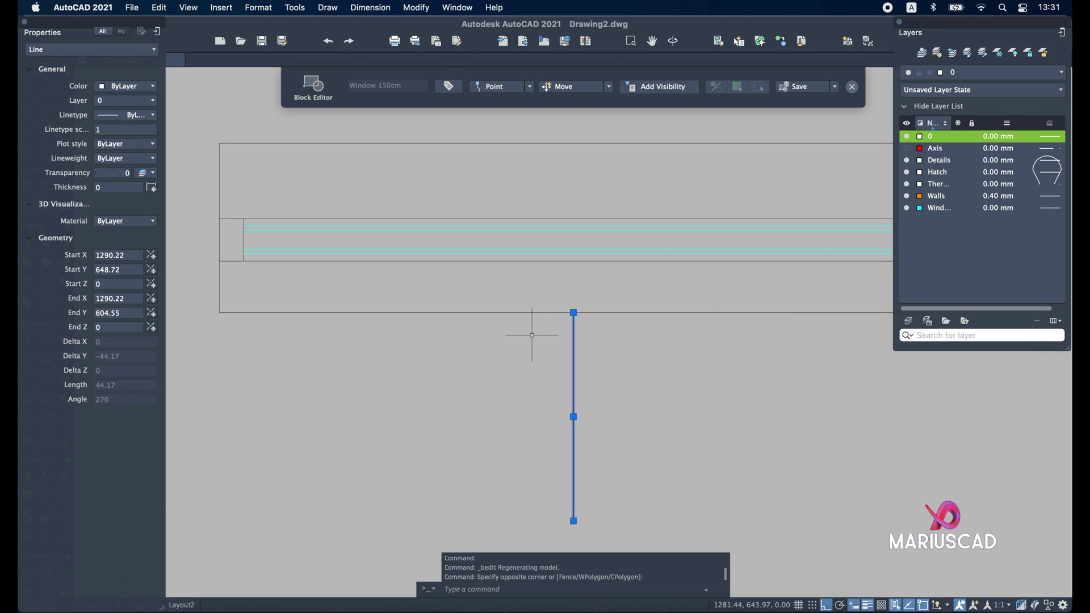
key("Delete")
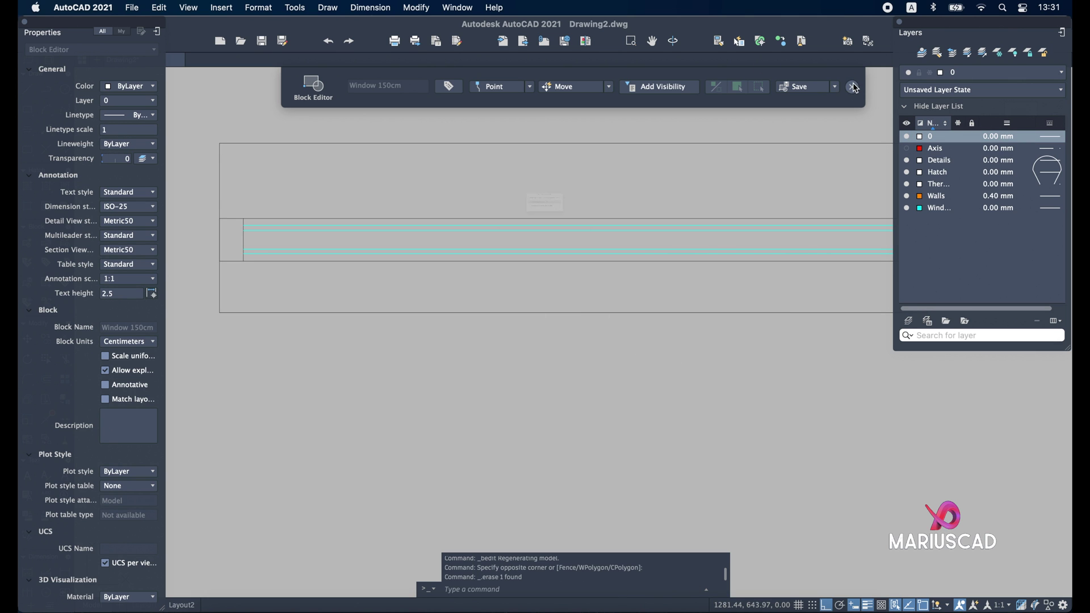
left_click(854, 88)
left_click(544, 199)
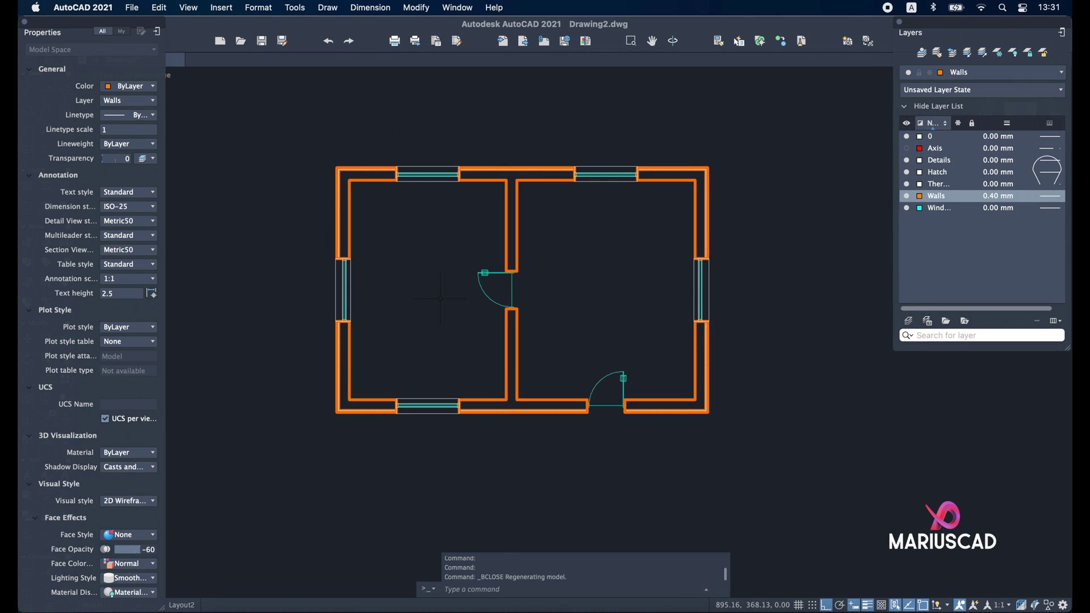
middle_click_drag(440, 299, 473, 303)
scroll(472, 303, "up", 2)
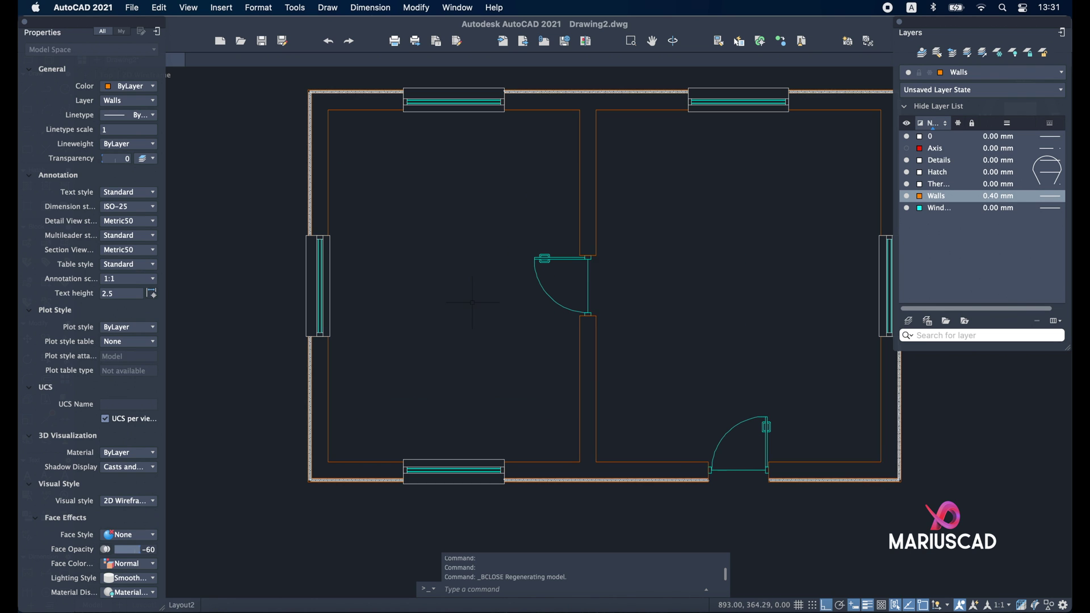
Step: Start HATCH and pick inside the left, top, lower-right and bottom-right wall sections
type("hatch")
key("Return")
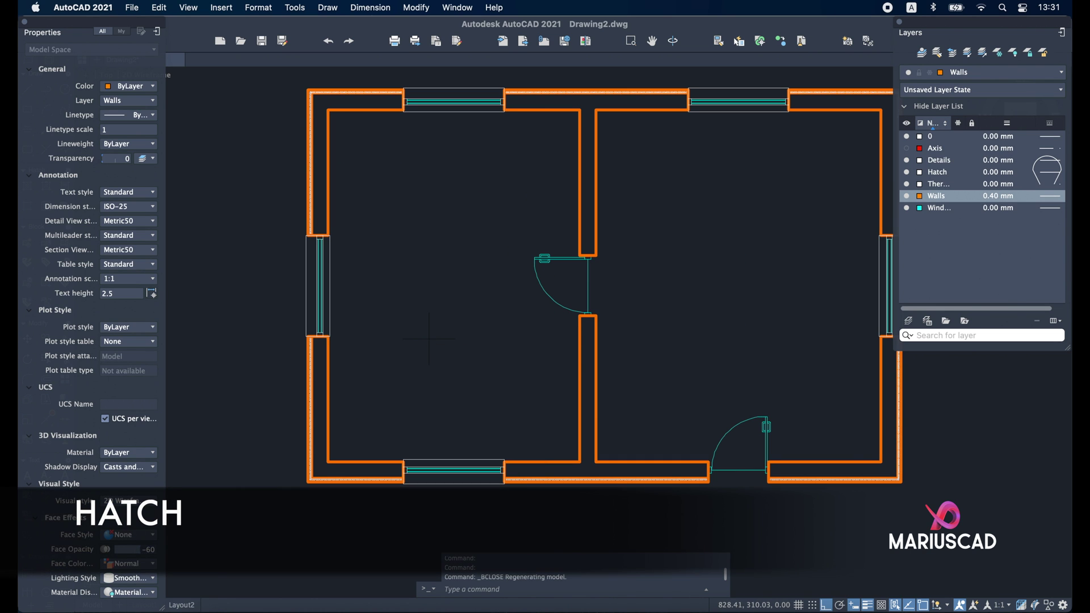
scroll(322, 363, "up", 2)
left_click(323, 364)
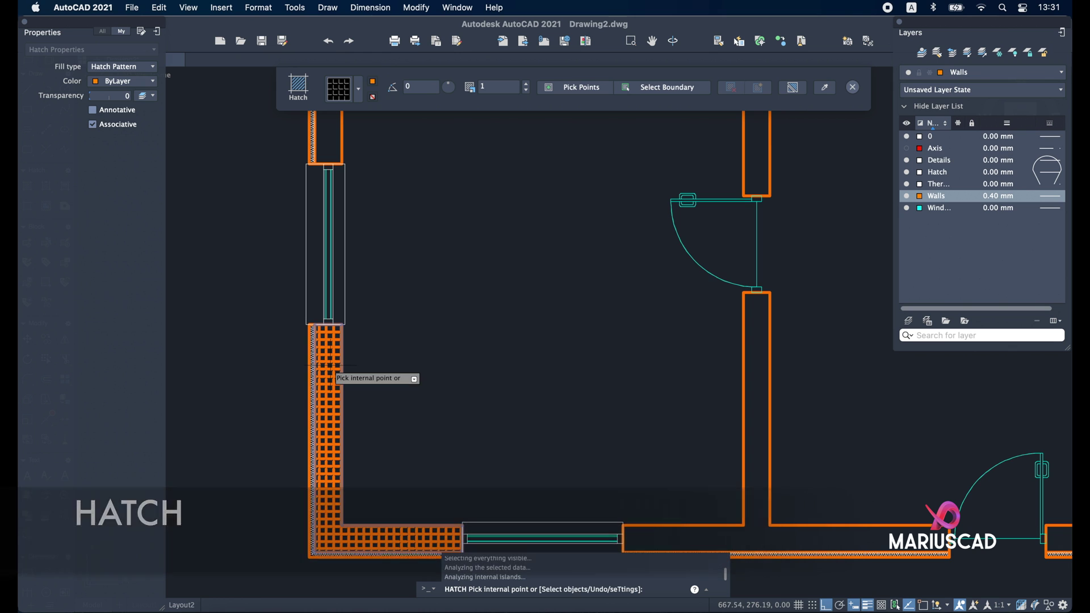
middle_click_drag(372, 193, 387, 388)
left_click(347, 302)
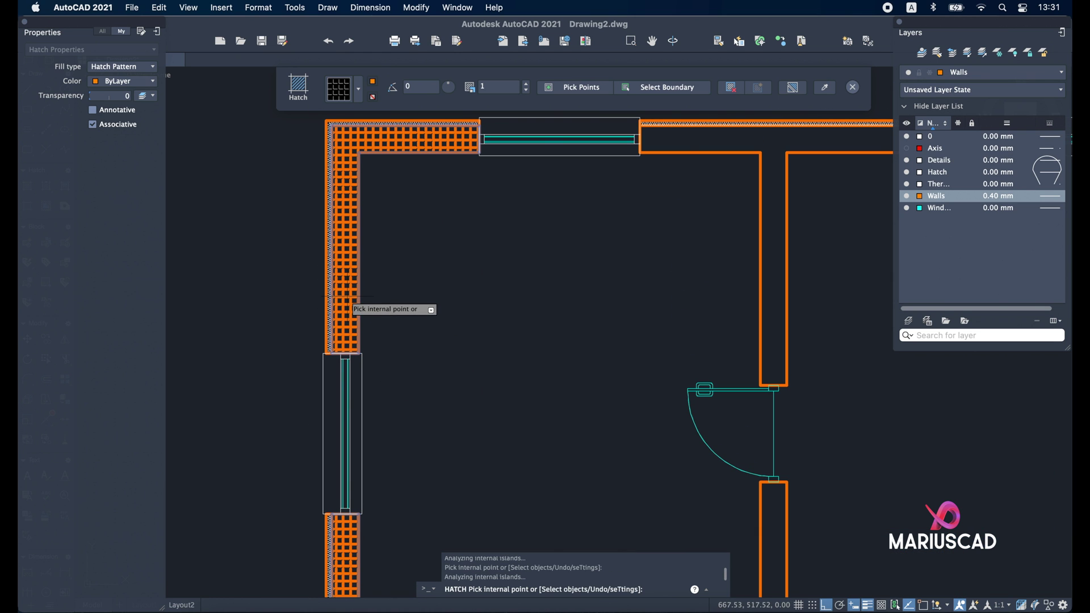
left_click(670, 146)
middle_click_drag(672, 156, 457, 117)
left_click(491, 467)
scroll(599, 441, "down", 5)
middle_click_drag(599, 442, 493, 308)
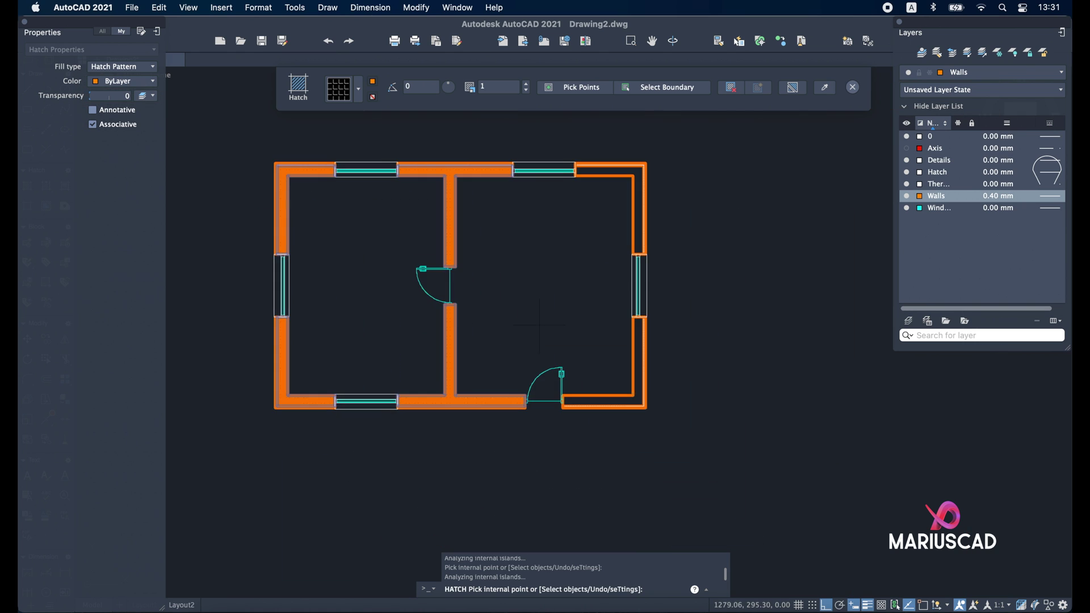
scroll(641, 392, "up", 4)
left_click(639, 384)
middle_click_drag(643, 251, 637, 348)
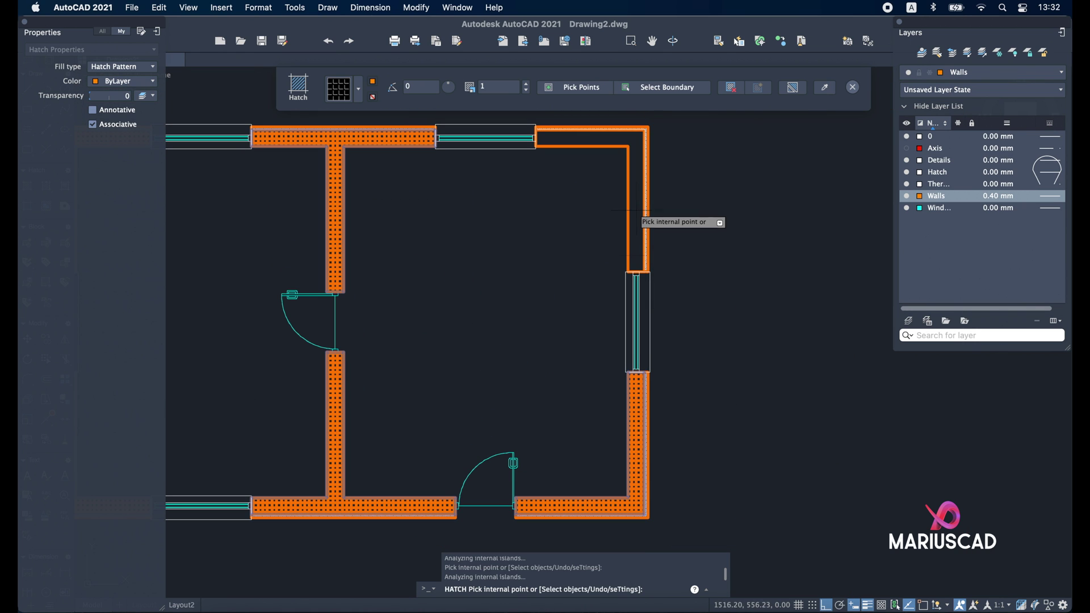
Step: Put the wall hatch on the Hatch layer with the BRICK pattern
left_click(976, 72)
left_click(984, 142)
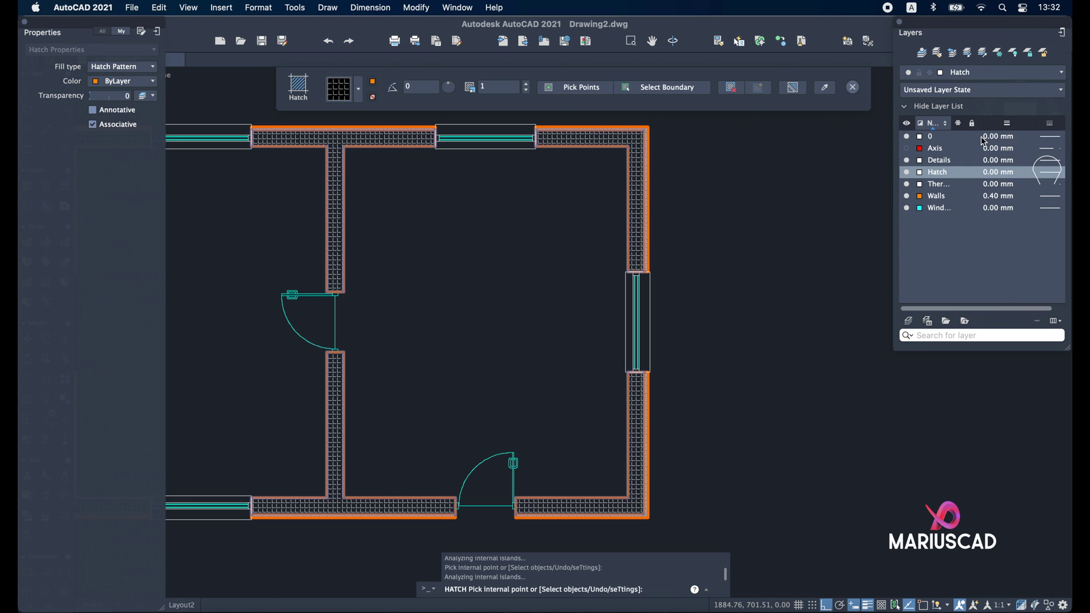
left_click(358, 89)
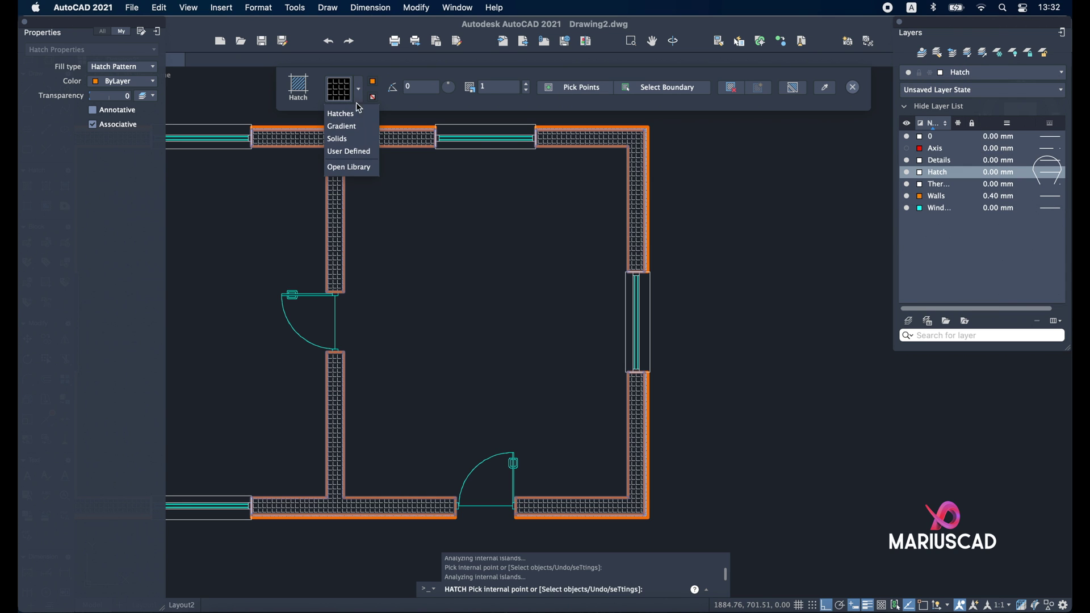
left_click(348, 167)
scroll(193, 392, "down", 2)
left_click(192, 418)
key("Escape")
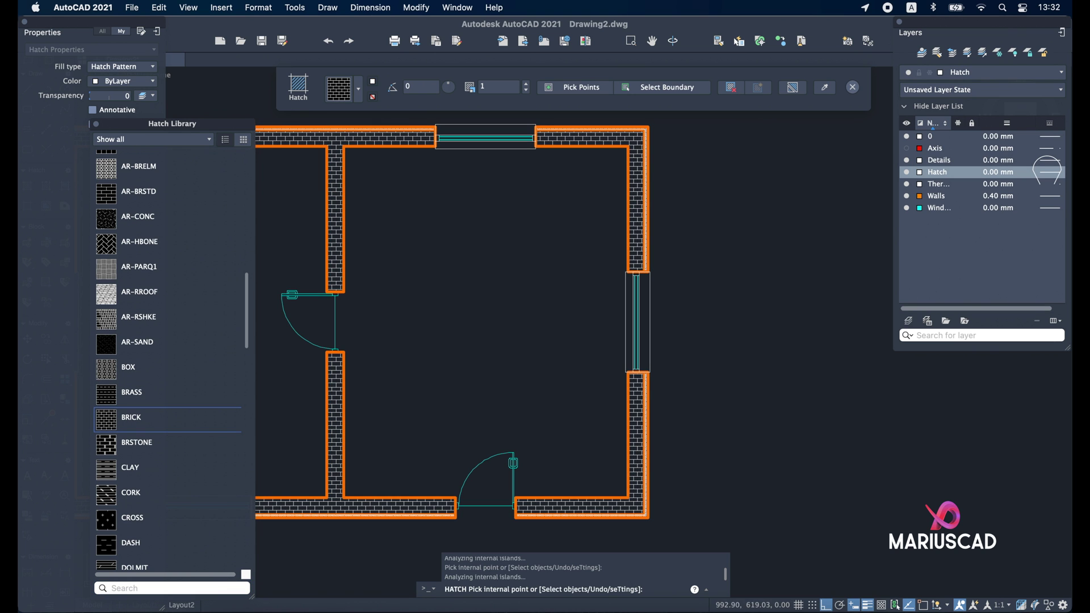
key("Escape")
Step: Re-centre the floor plan and hide the Properties and Layers palettes
middle_click_drag(369, 217, 579, 170)
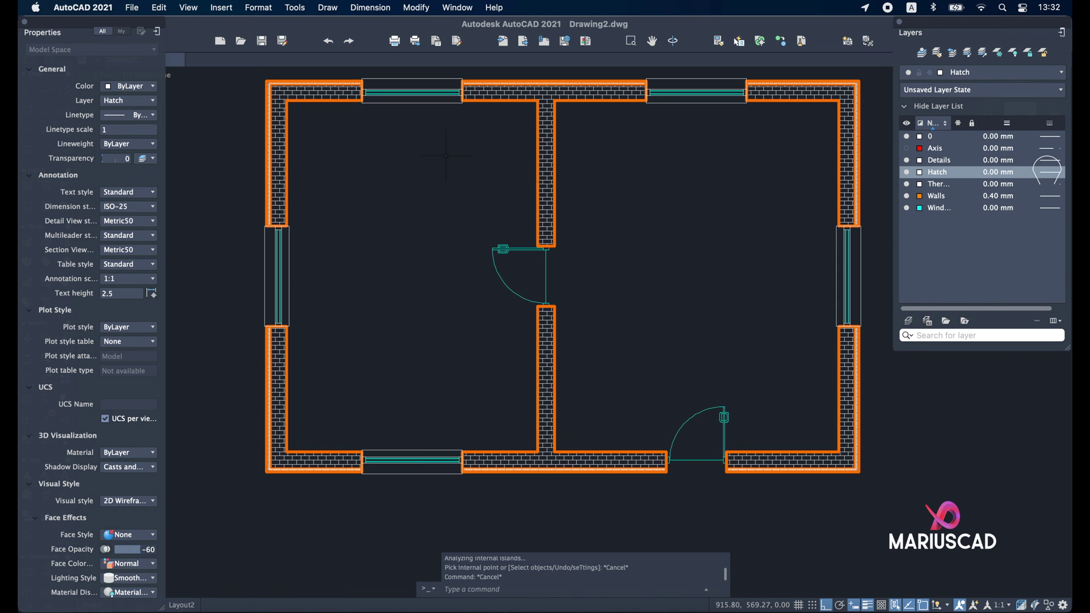
left_click(25, 23)
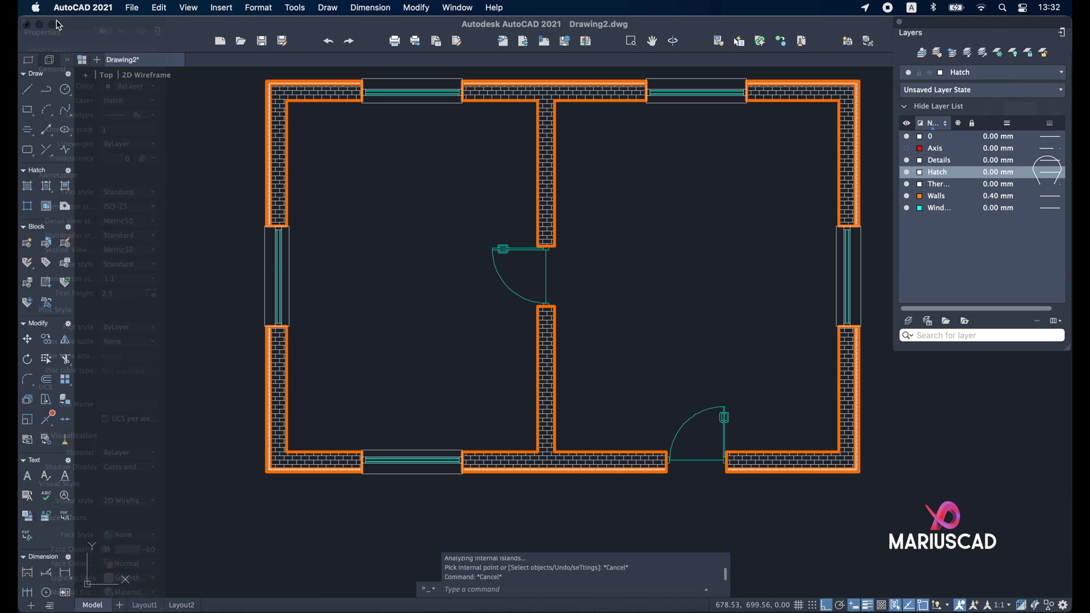
left_click(900, 24)
scroll(637, 365, "up", 5)
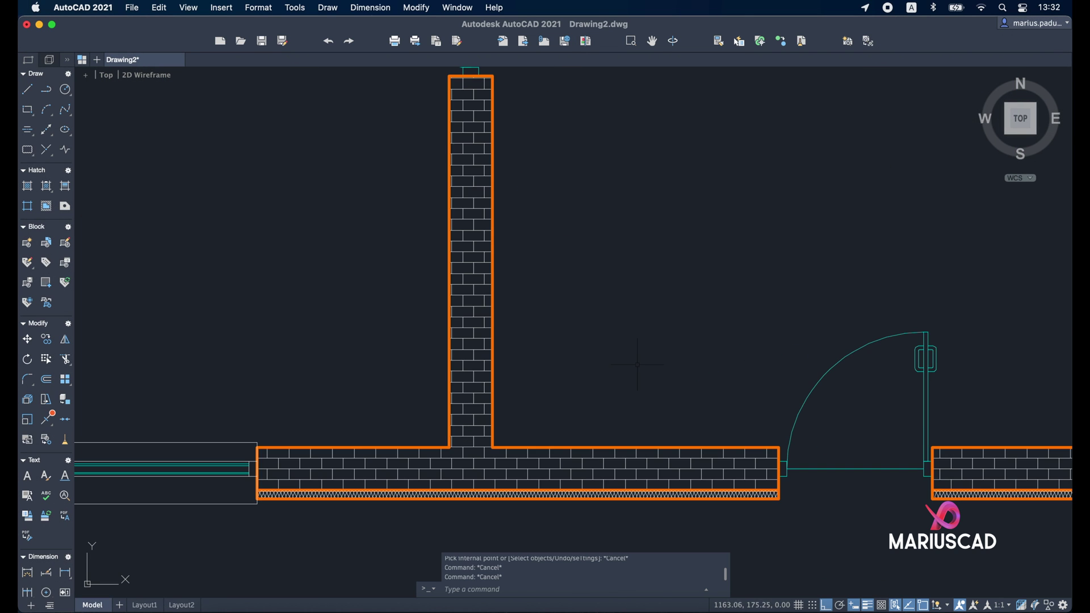